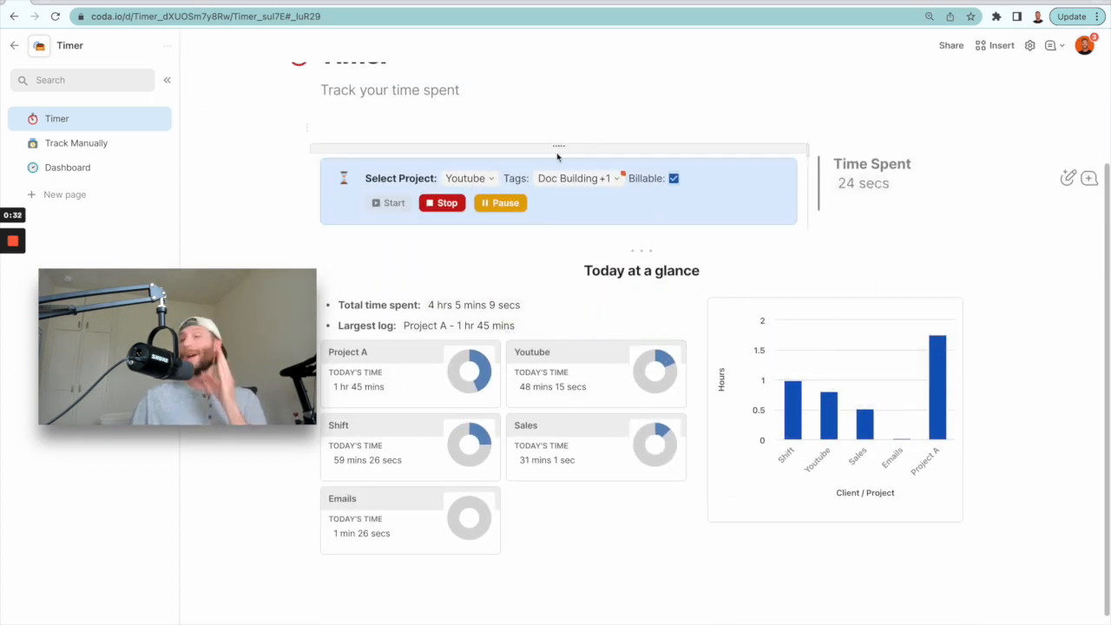
Log a manual time entry on the Track Manually page with a date, start 8:00 AM, stop 9:45 AM and a project.
left_click(86, 146)
left_click(481, 338)
left_click(538, 392)
left_click(503, 353)
left_click(694, 396)
left_click(502, 374)
left_click(555, 530)
left_click(714, 463)
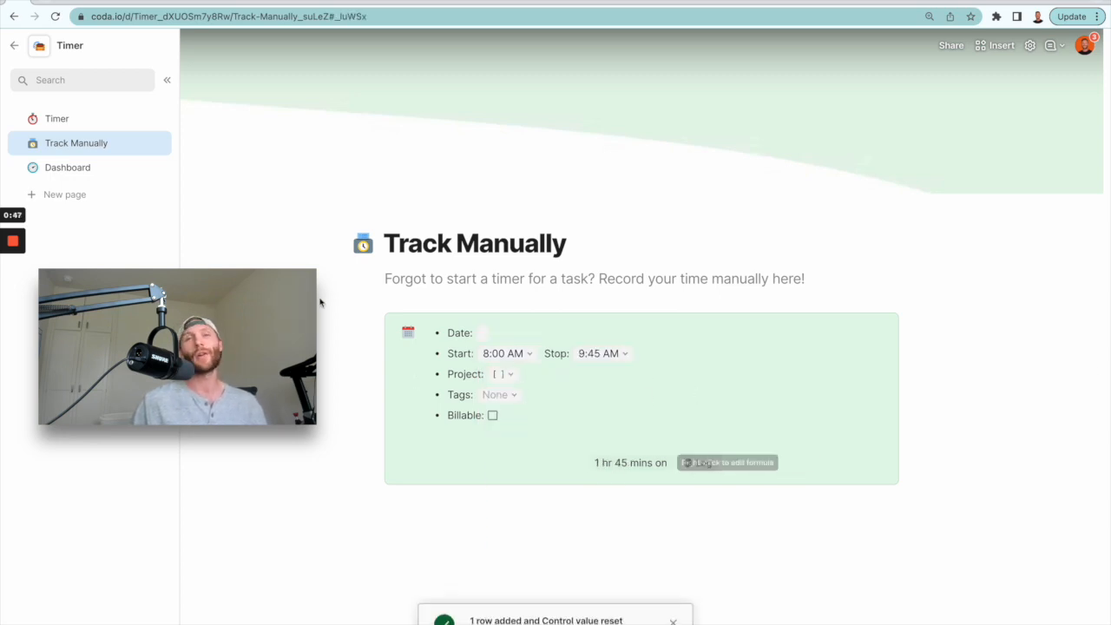
Review the finished Timer page and return to the blank Untitled doc.
left_click(63, 118)
left_click(441, 229)
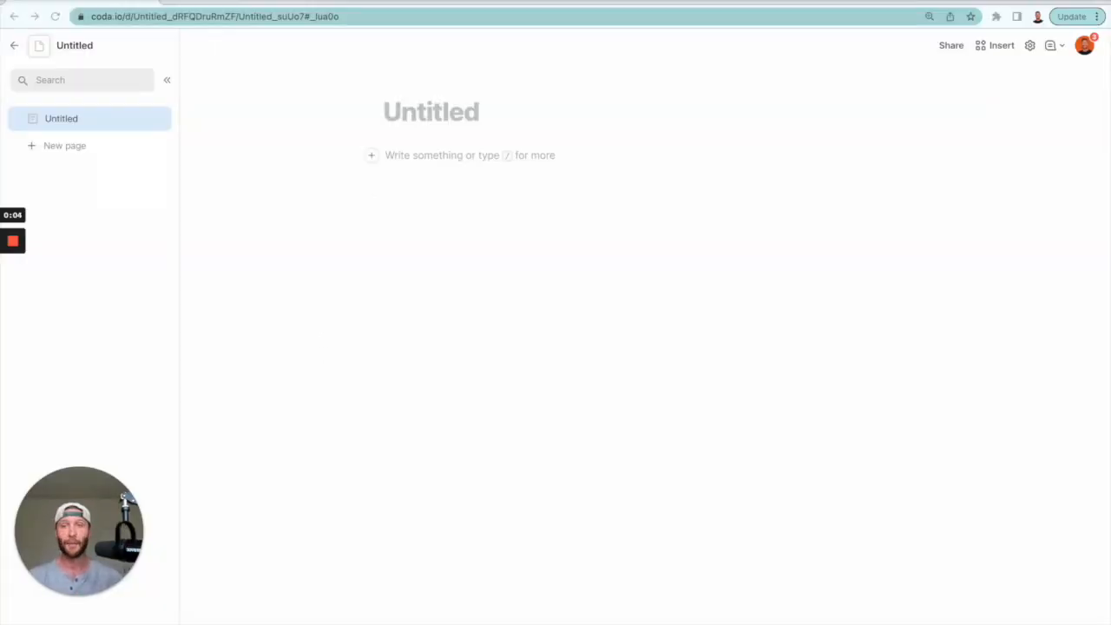
left_click(218, 5)
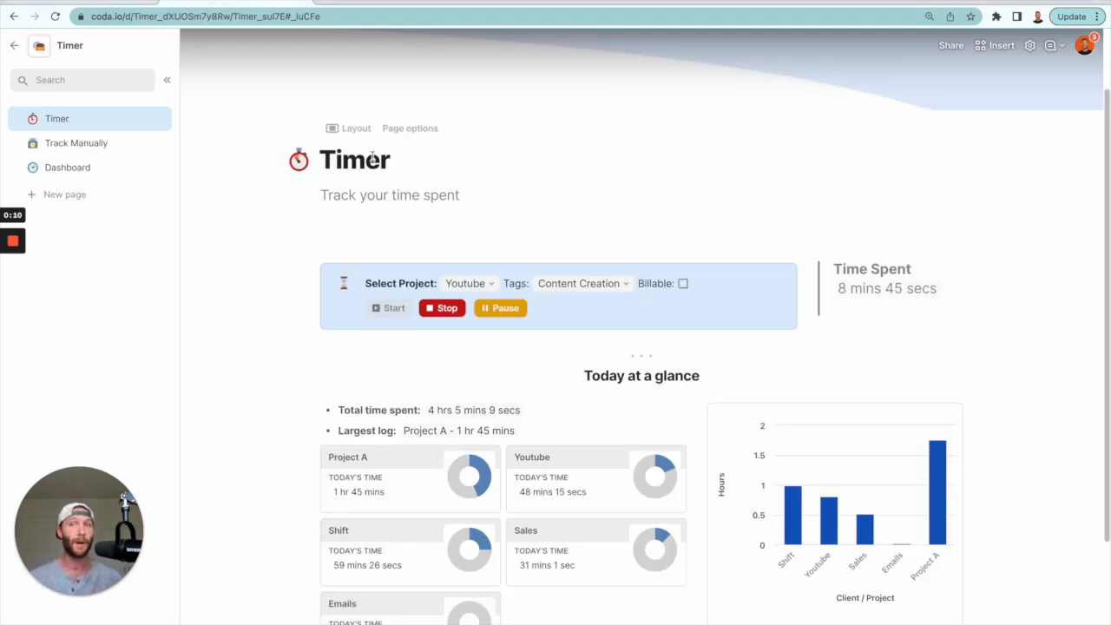
left_click(106, 2)
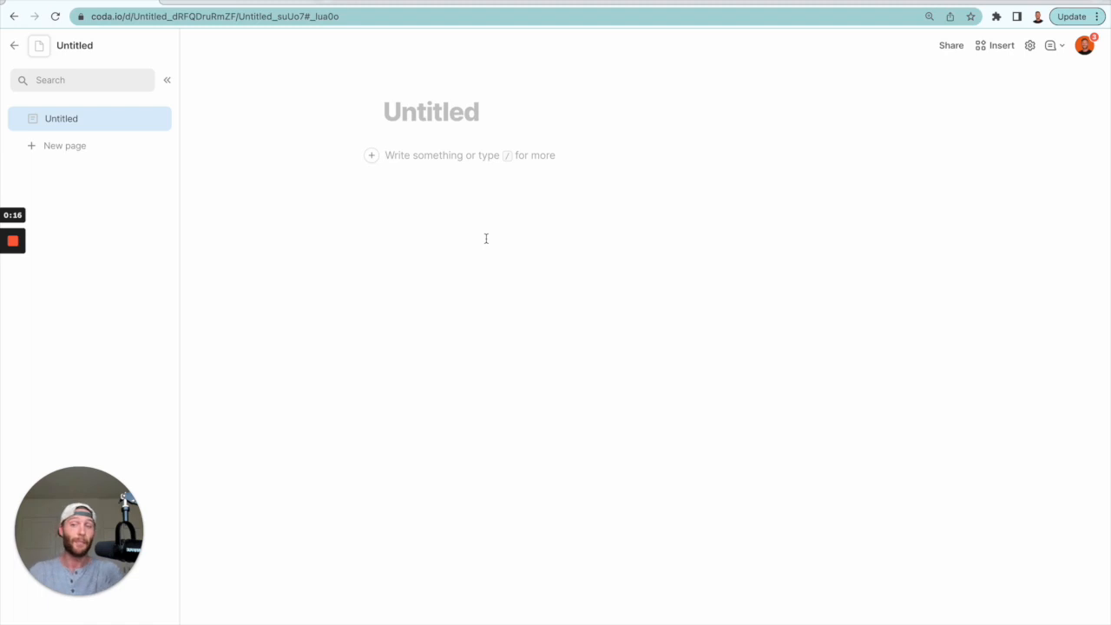
Enter the text Timer in the page body and insert a button labelled Start below it.
left_click(387, 153)
type("Timer /butt")
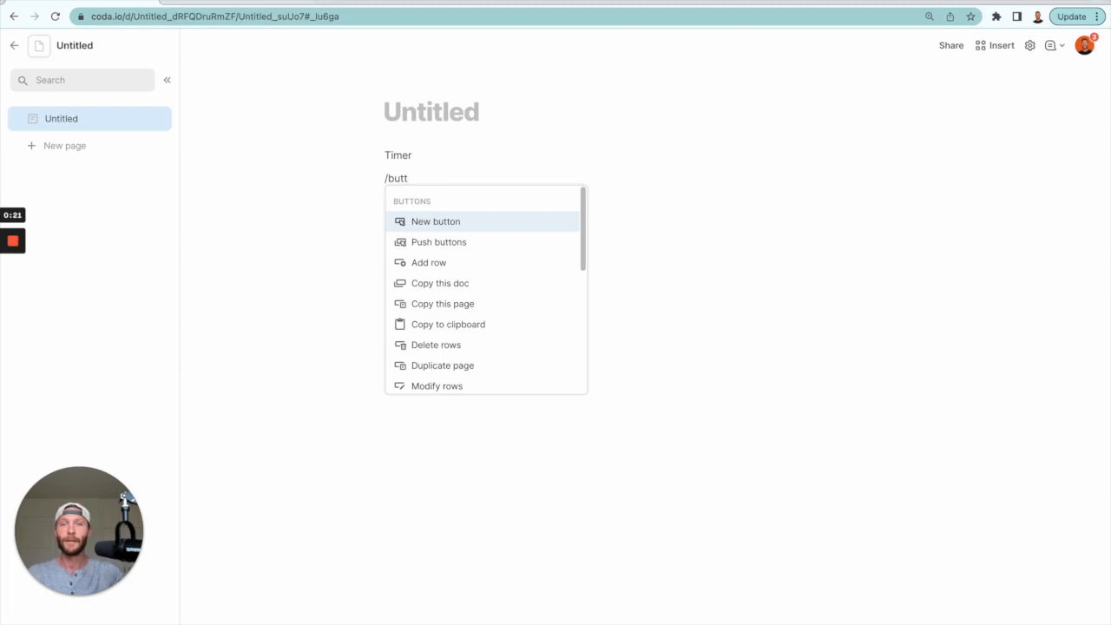
key("Return")
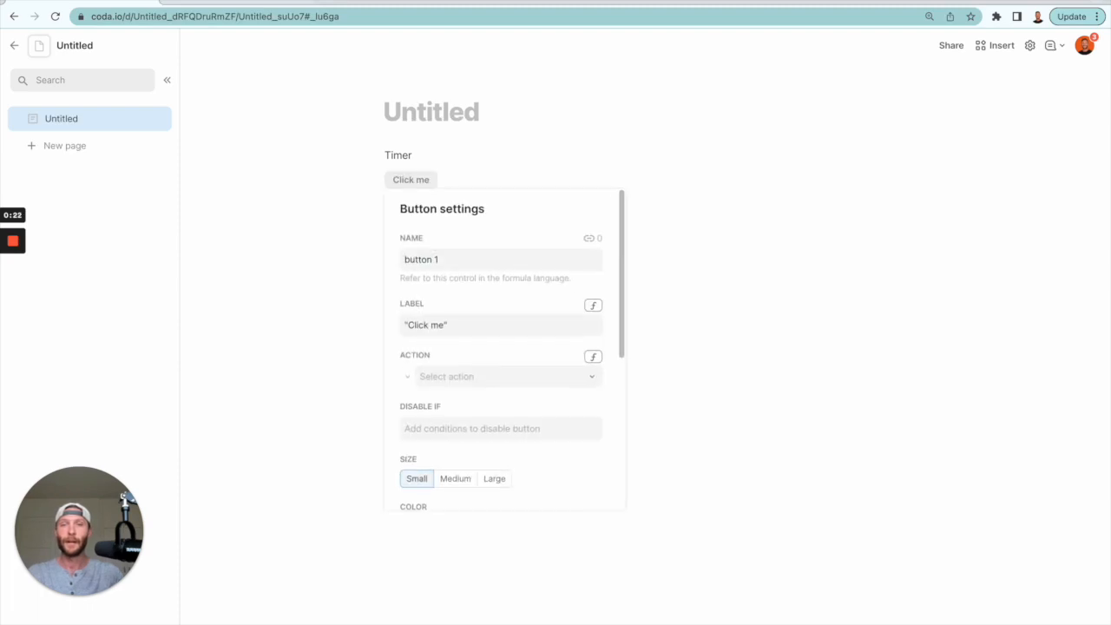
left_click(432, 322)
type("S")
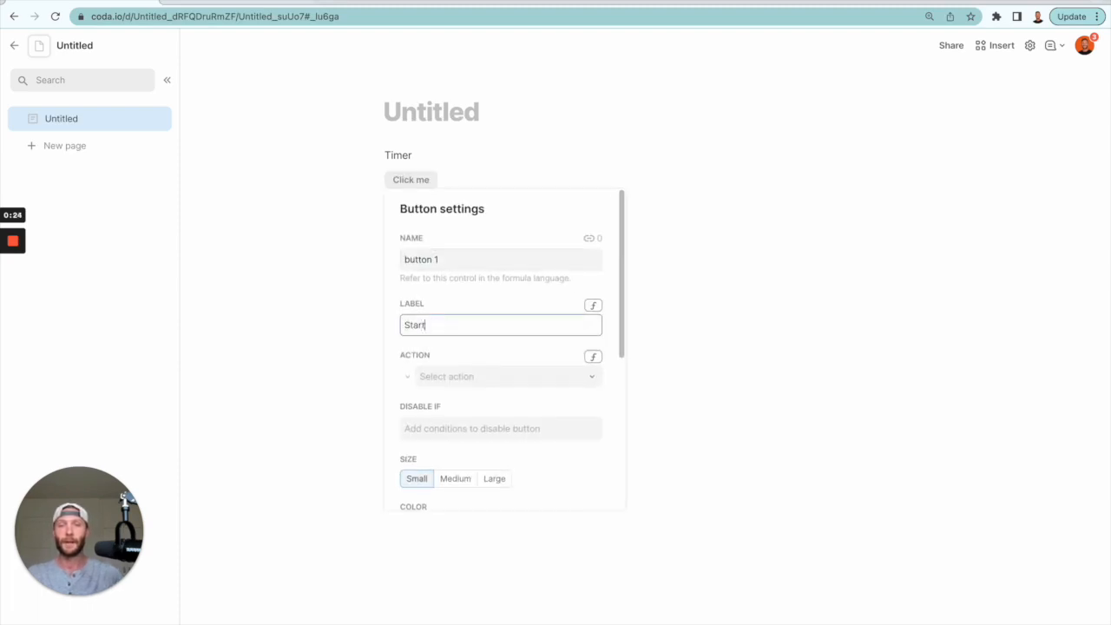
type("tart")
left_click(458, 182)
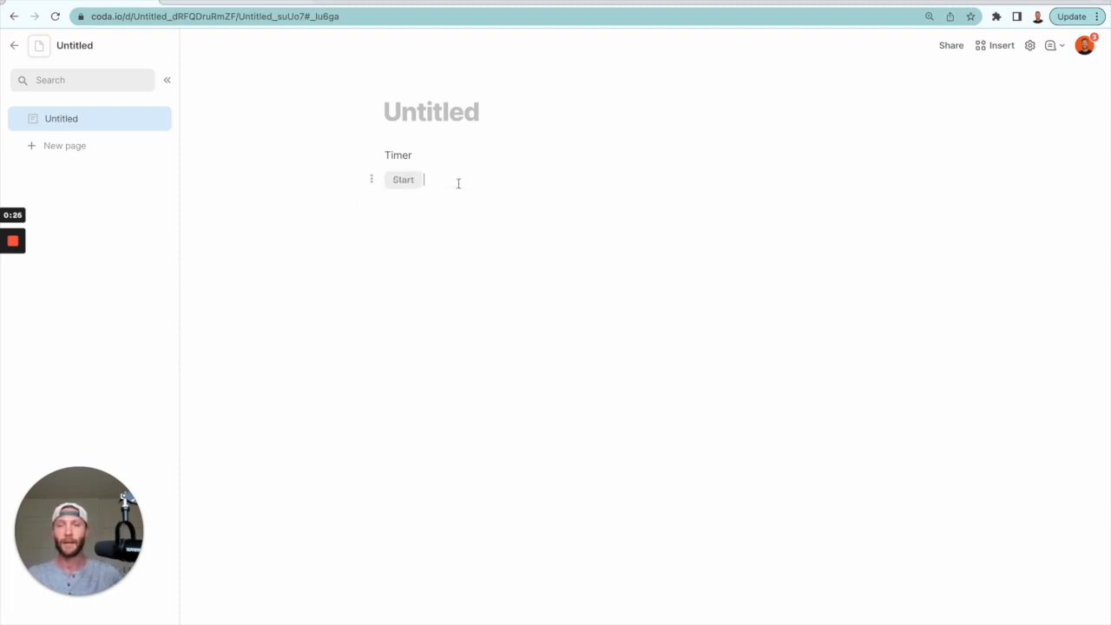
Insert a second button labelled Stop below the Start button.
type("/butt")
key("Return")
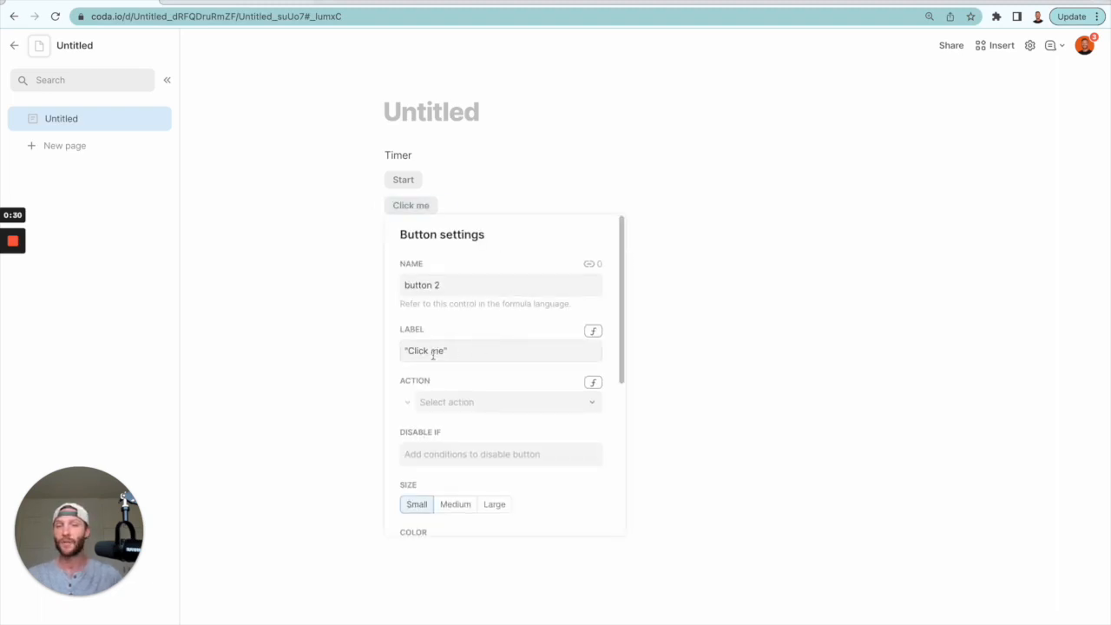
left_click(426, 356)
type("Stop")
key("Return")
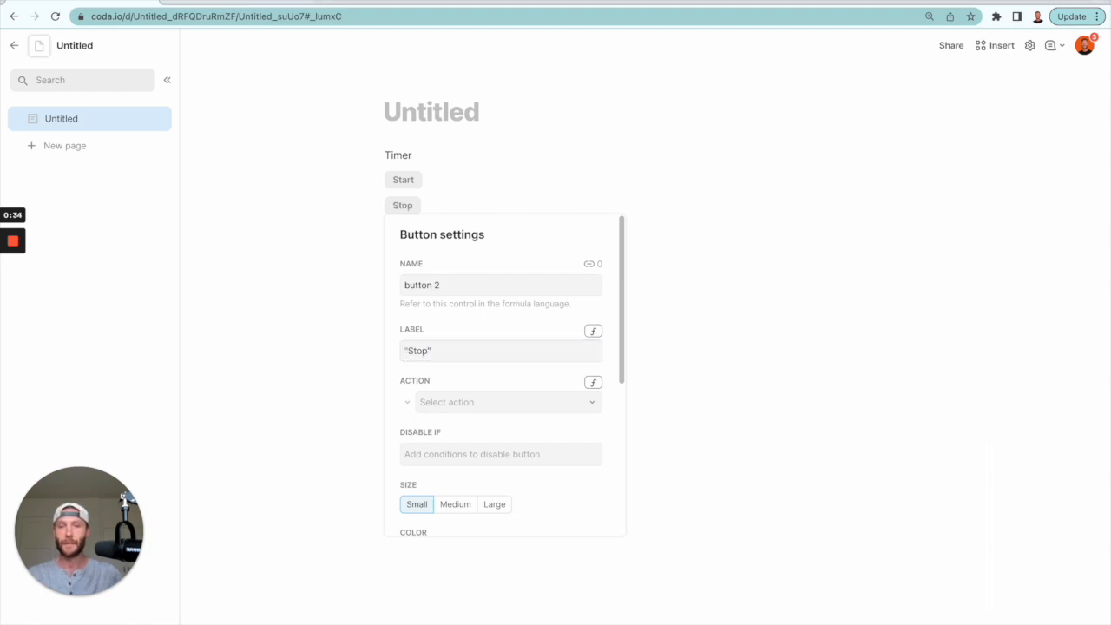
left_click(440, 203)
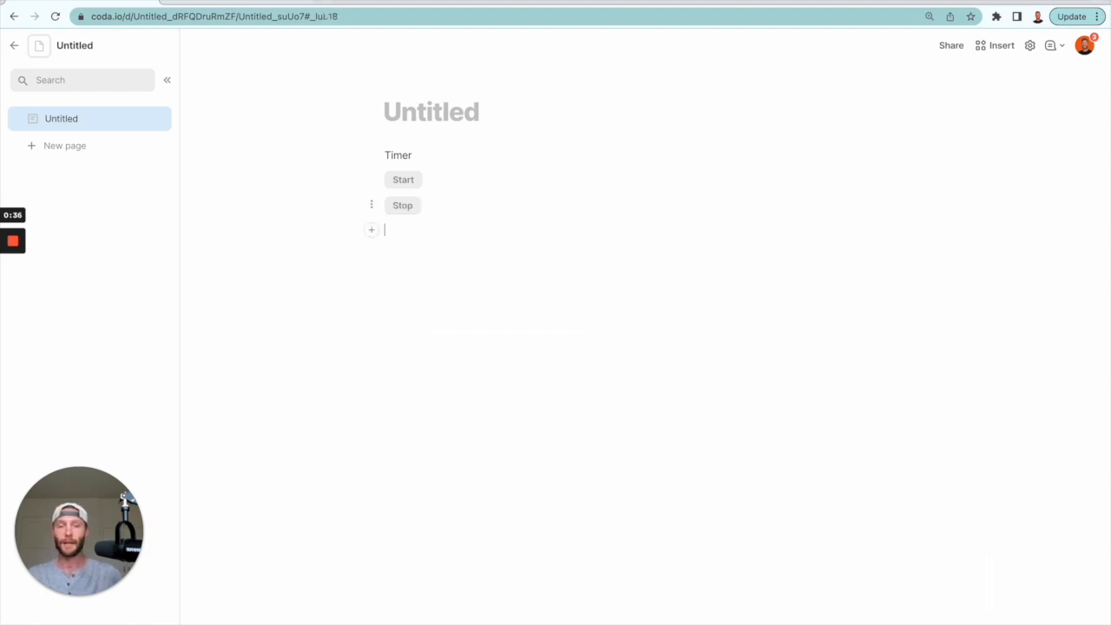
Insert a third button labelled Pause below the Stop button.
type("/butt")
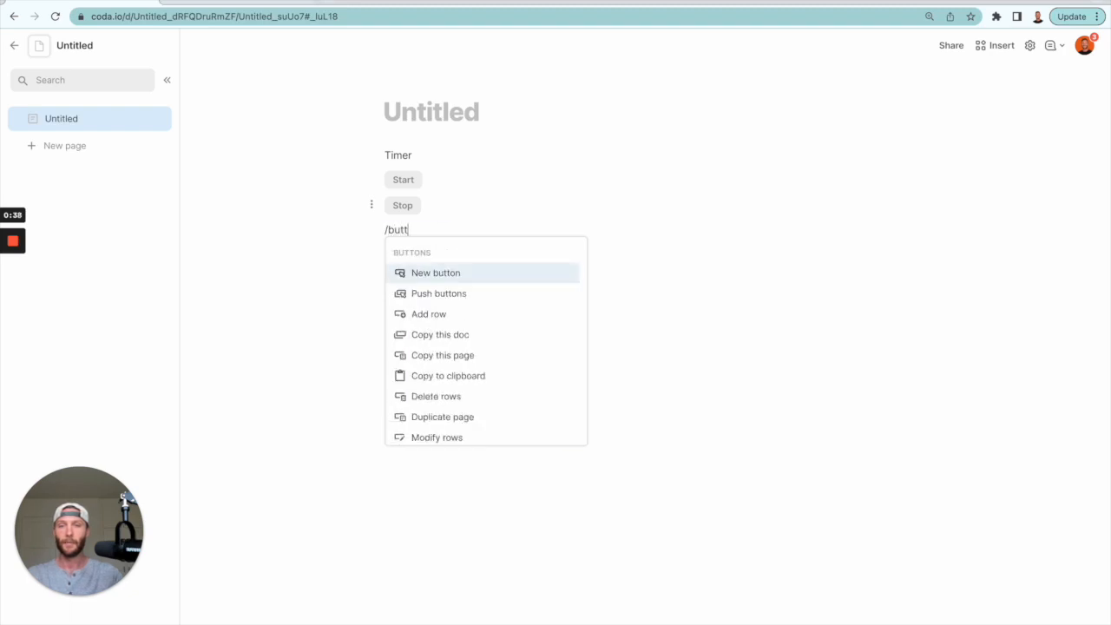
left_click(423, 270)
left_click(424, 375)
key("ctrl+a")
key("BackSpace")
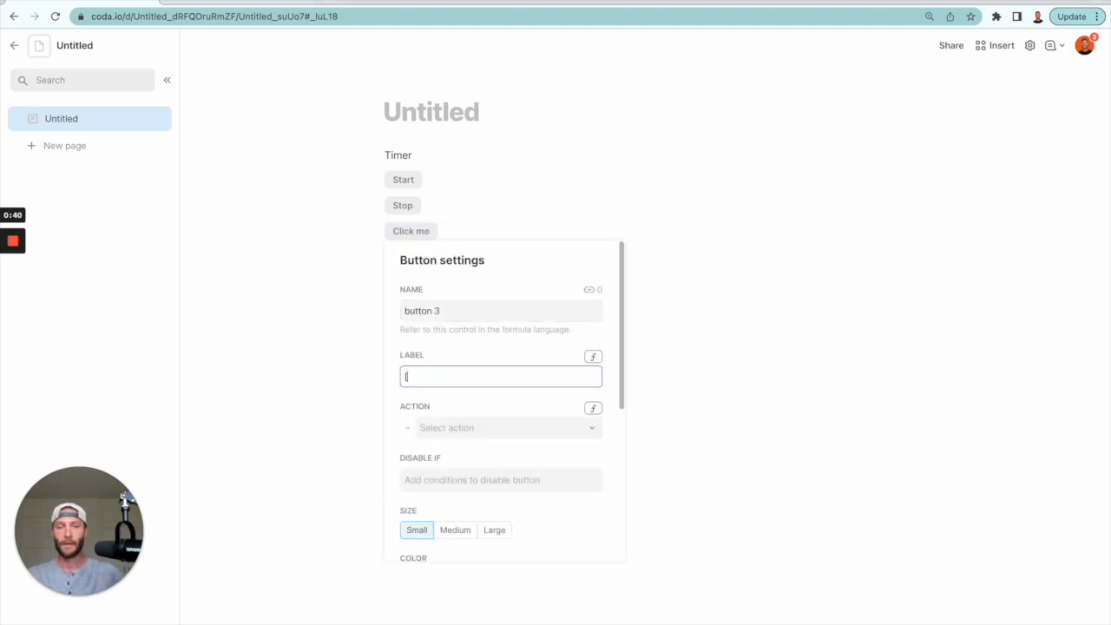
type("Pause")
key("Return")
left_click(756, 318)
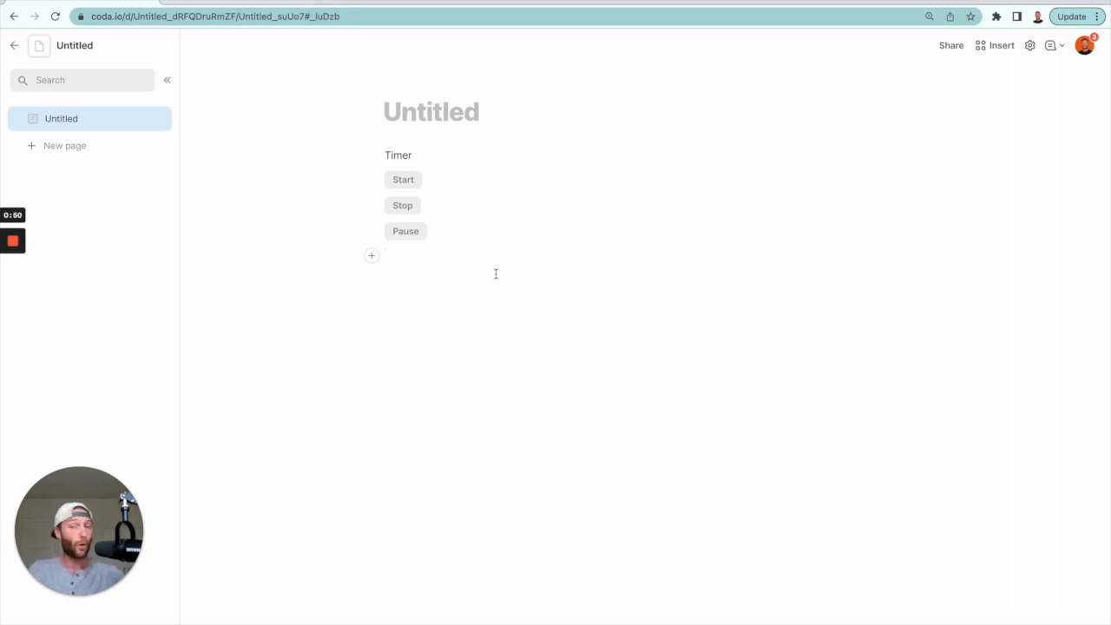
type("/")
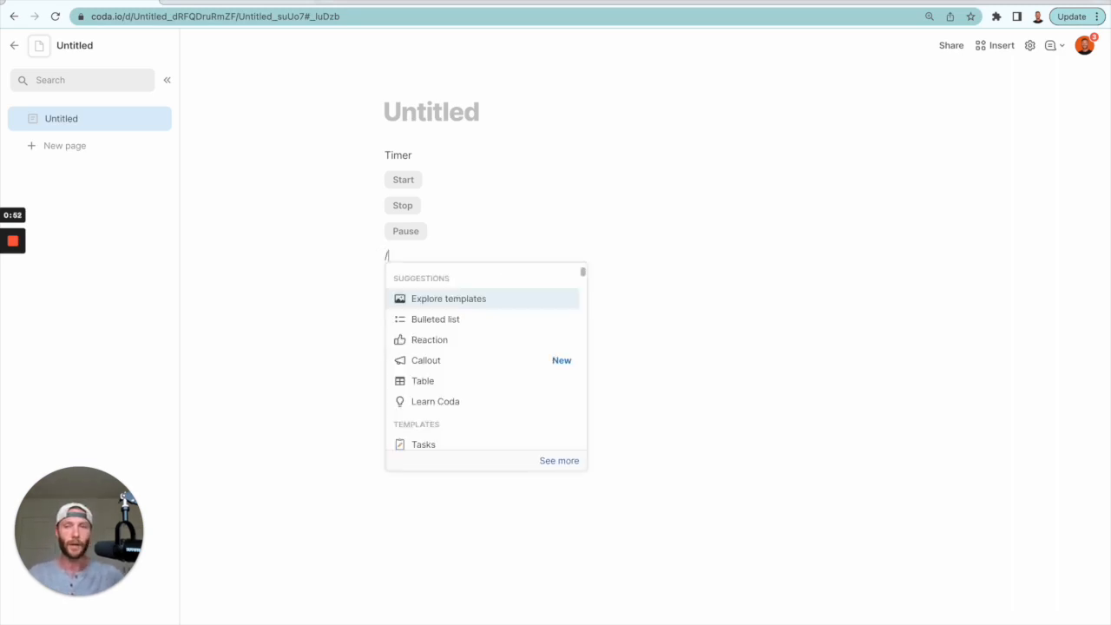
type("dat")
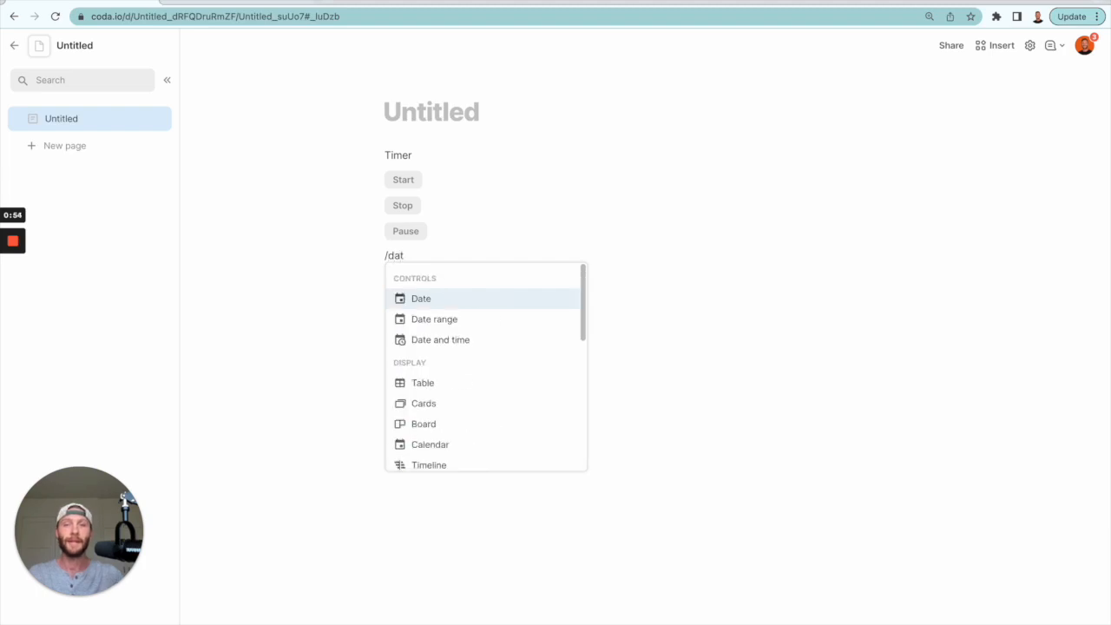
key("BackSpace")
key("BackSpace")
key("BackSpace")
type("ti")
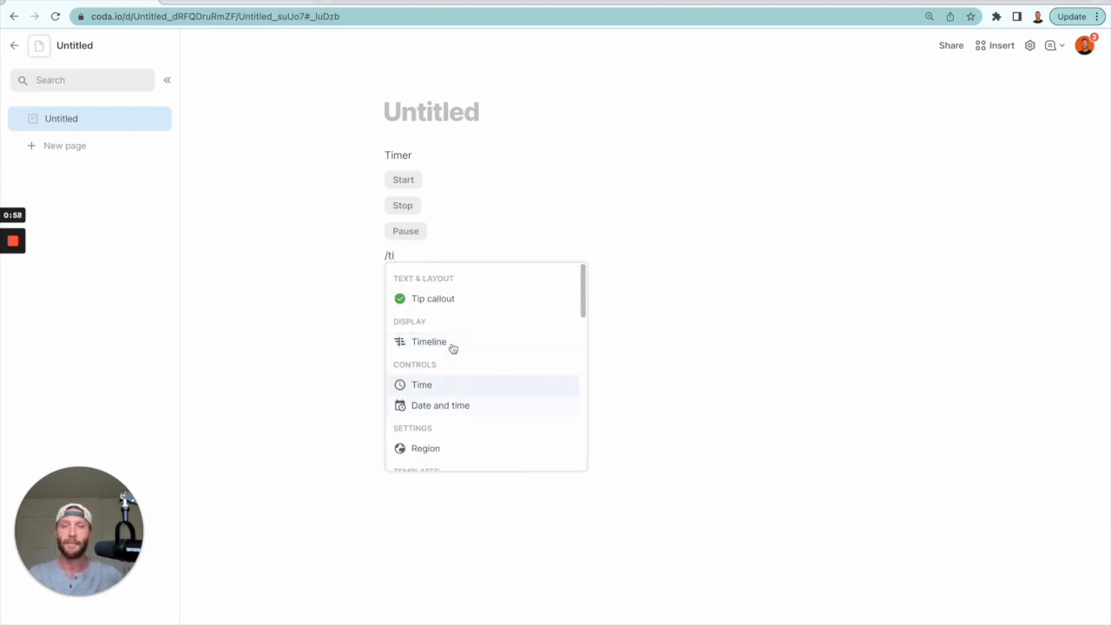
key("BackSpace")
key("BackSpace")
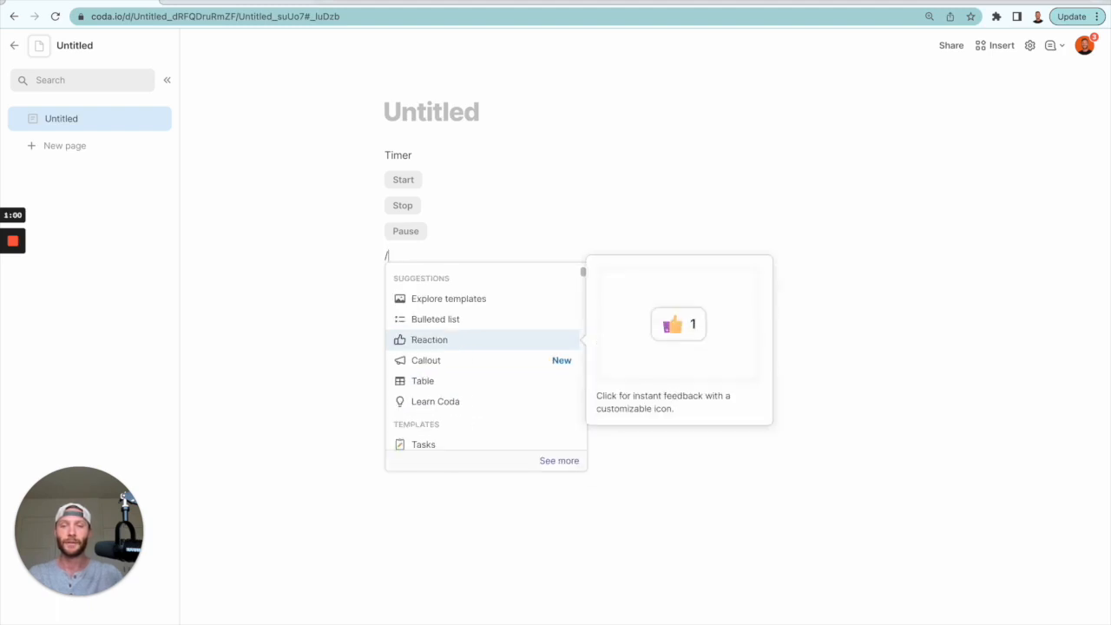
type("te")
key("Escape")
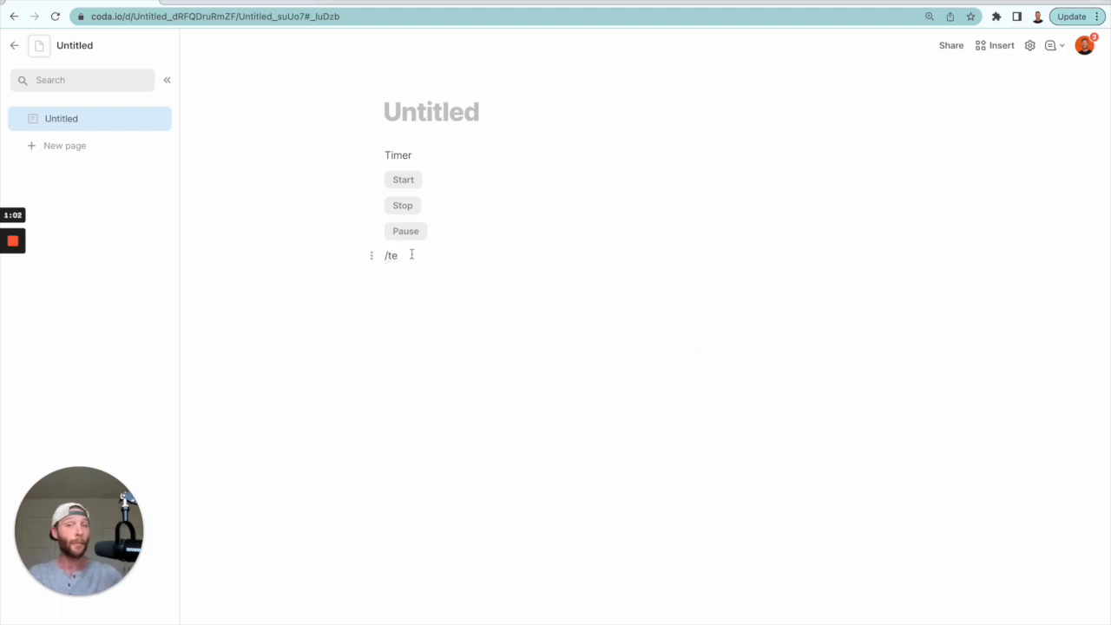
key("BackSpace")
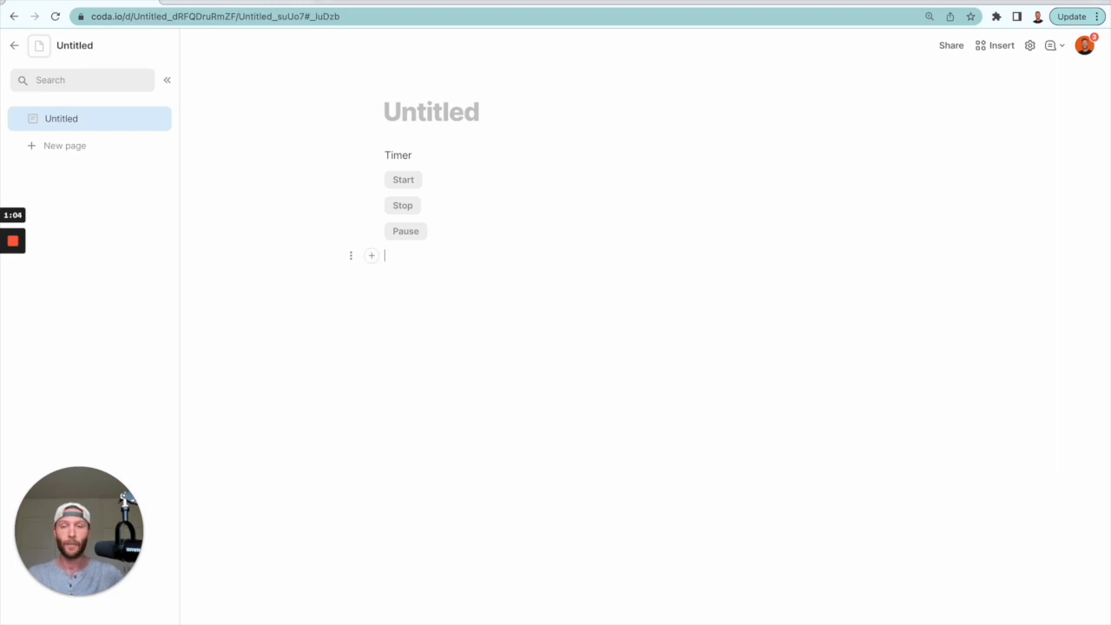
Insert a new table below the Pause button and name it timer.
type("/tab")
key("Return")
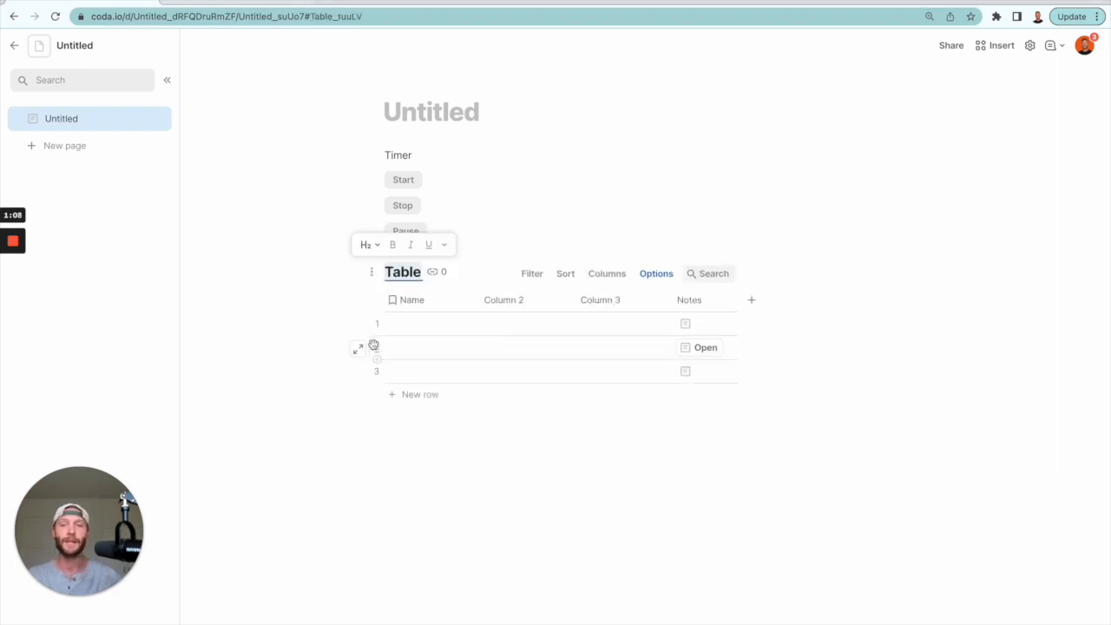
type("timer")
Reduce the timer table to a single row and delete its Notes column.
left_click(440, 335)
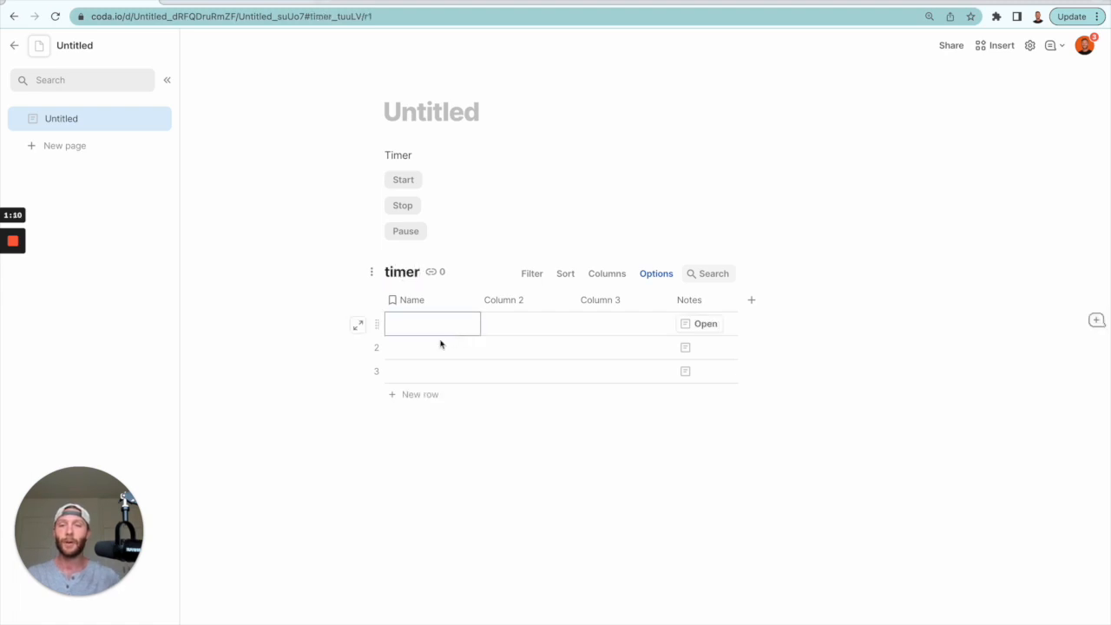
left_click(378, 348)
key("Delete")
key("Delete")
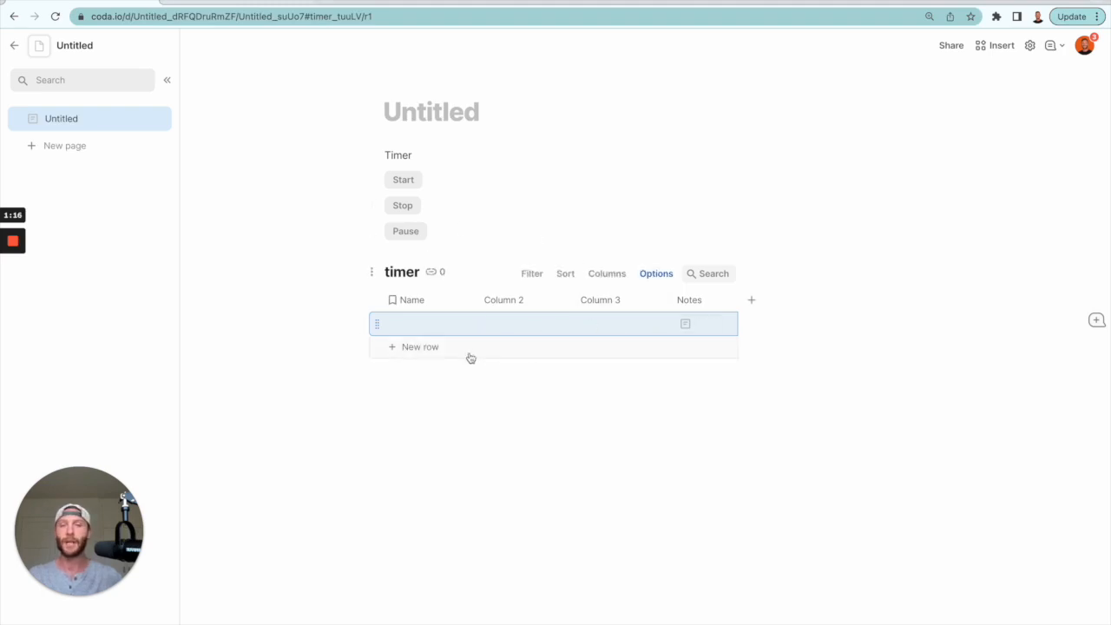
left_click(510, 366)
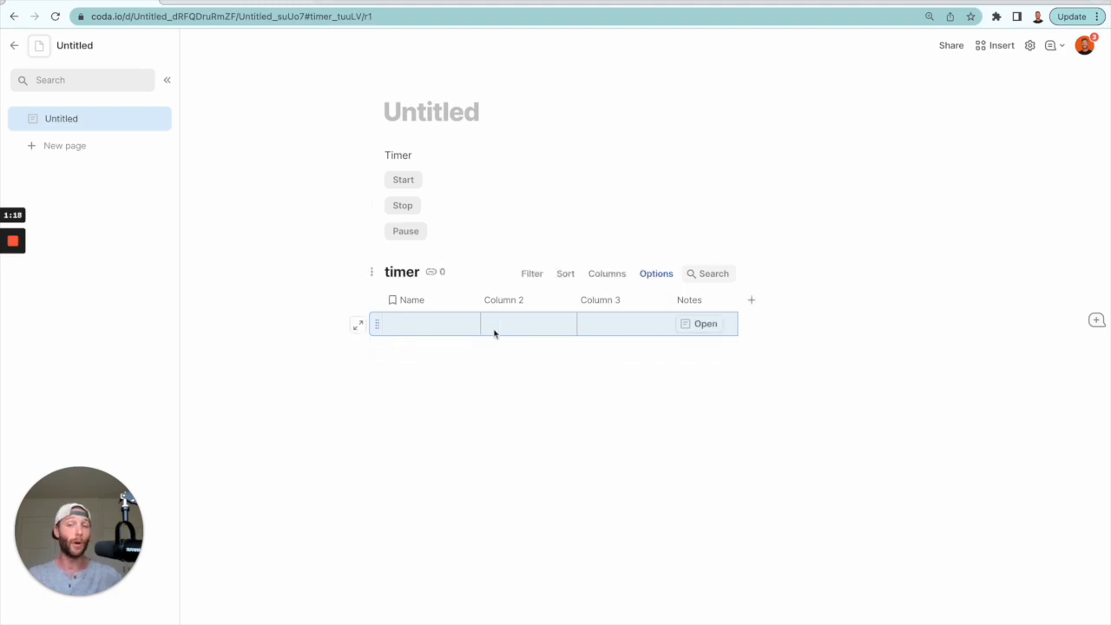
left_click(692, 300)
key("Delete")
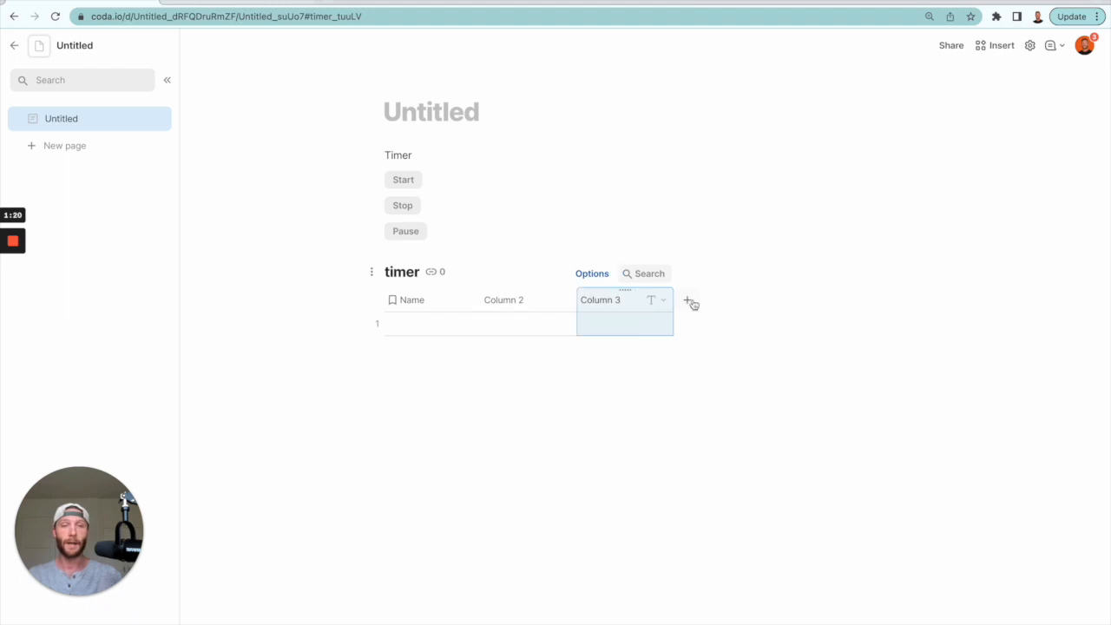
Rename the table's first column to Timer and enter timer in its only row.
left_click(425, 304)
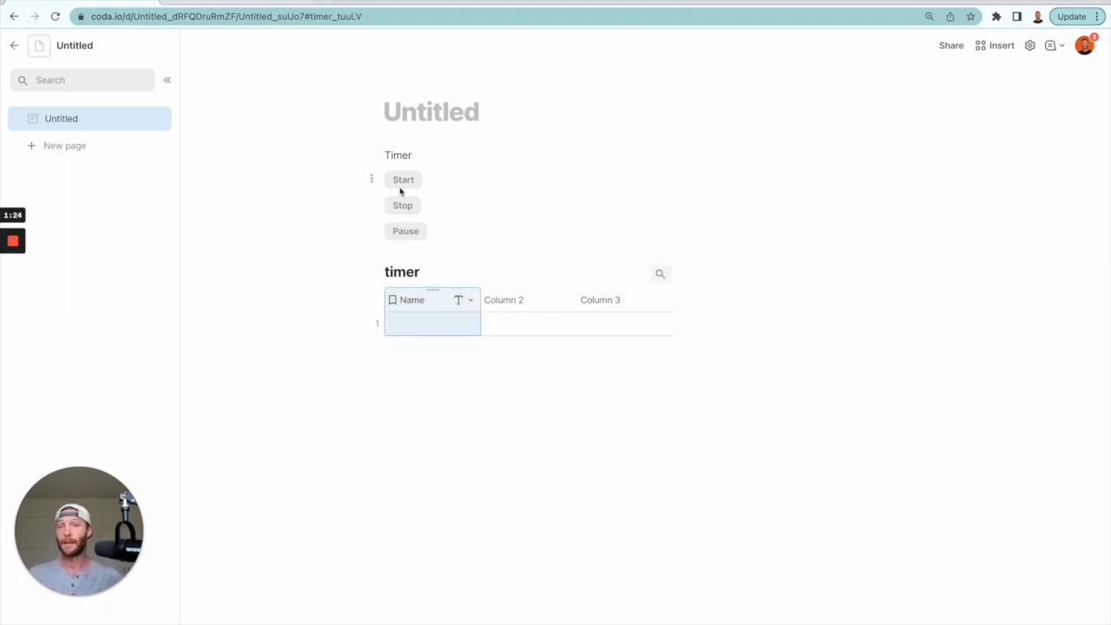
double_click(431, 301)
type("Timer")
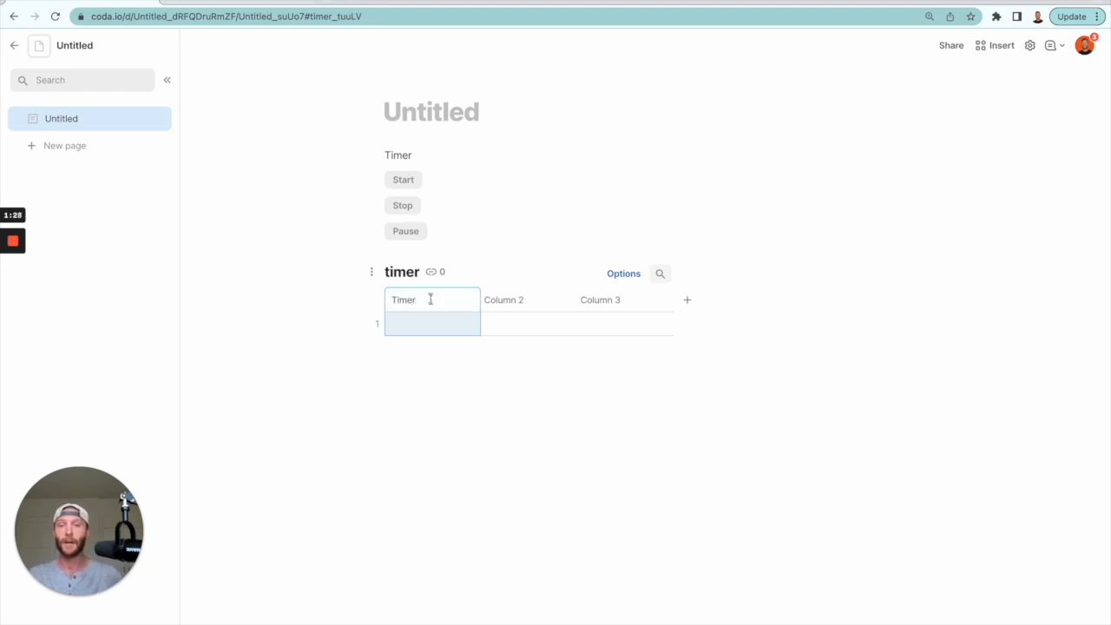
left_click(435, 328)
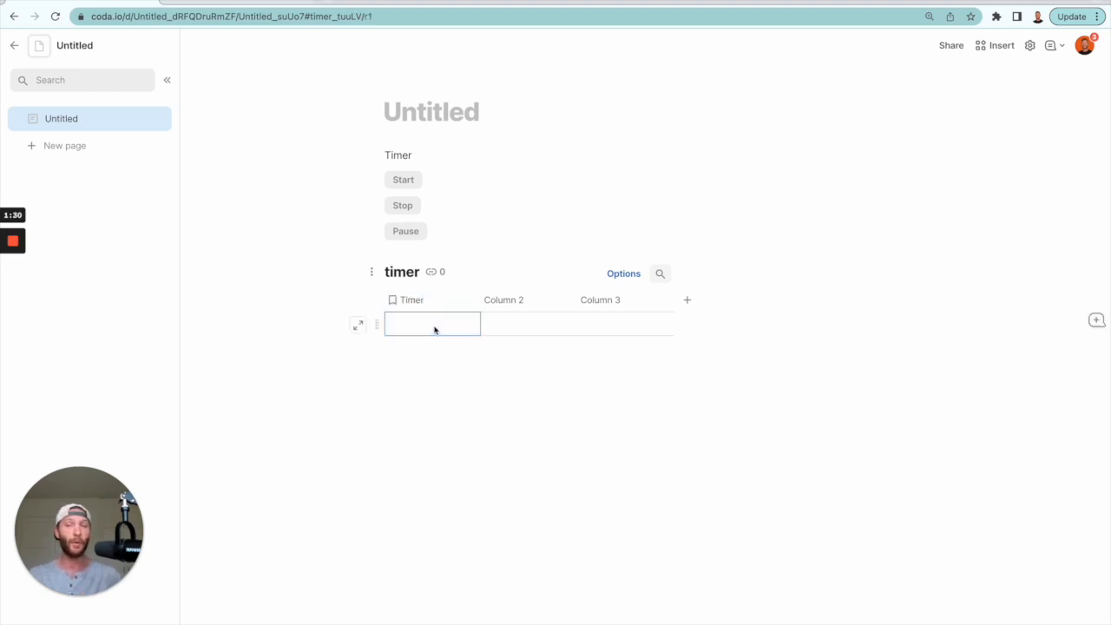
type("timer")
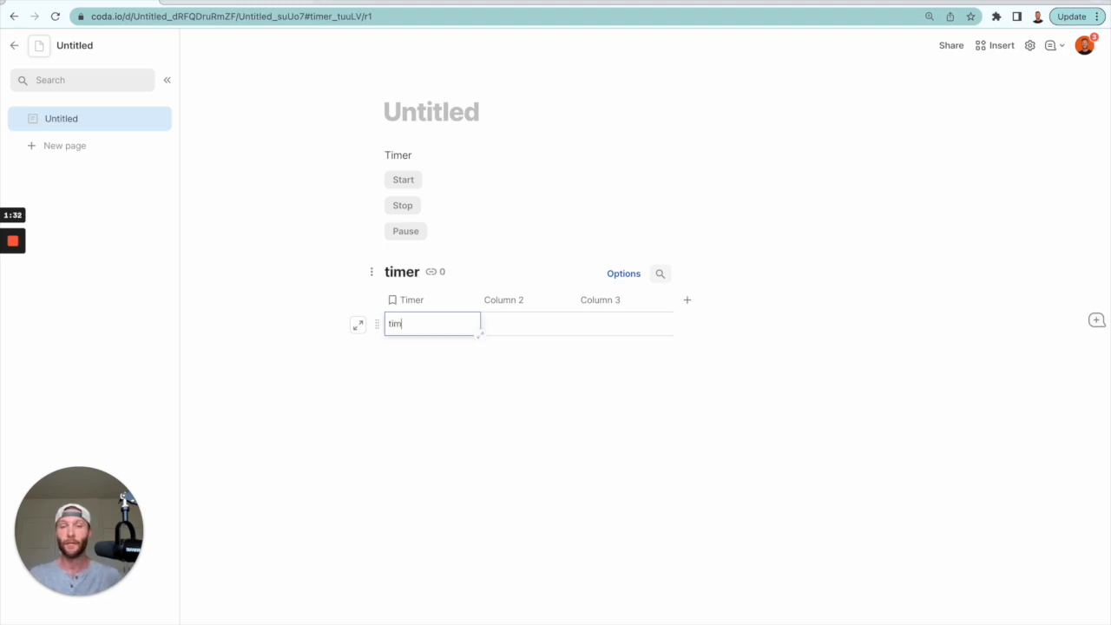
left_click(452, 412)
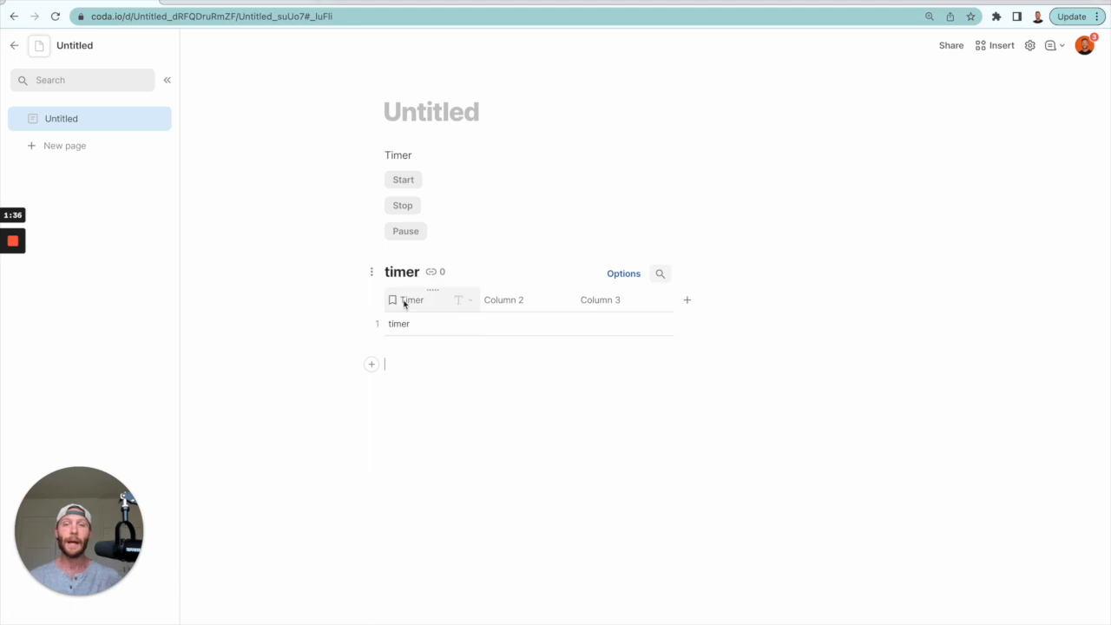
Insert an @ reference to the timer row on the line below the table.
mouse_move(393, 302)
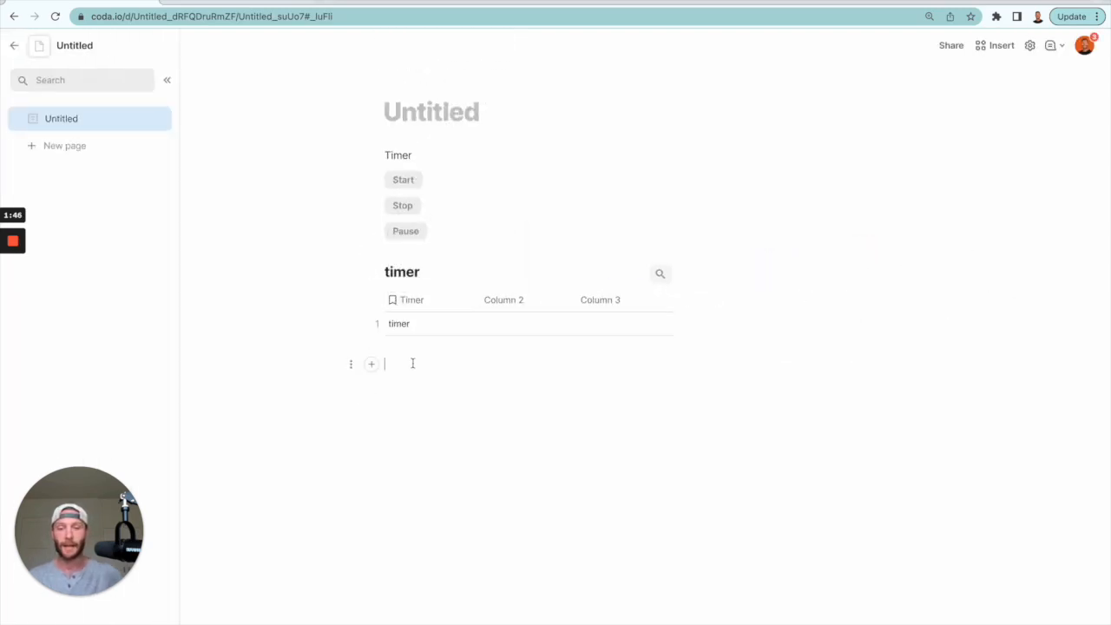
type("@time")
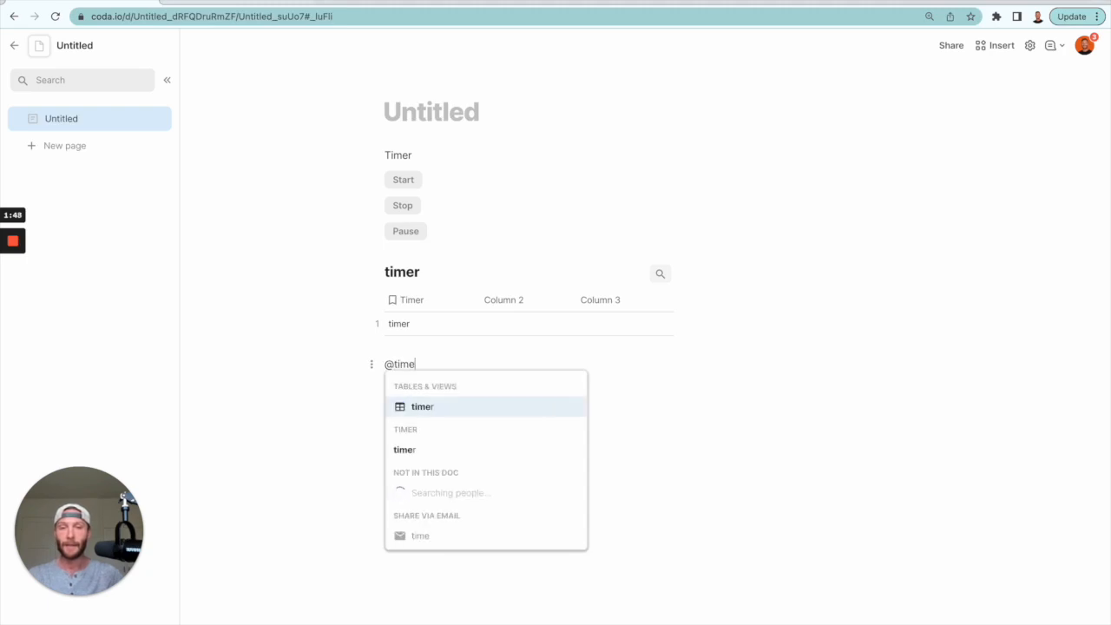
left_click(408, 450)
Rename the table's second column to value and enter hey in its cell of the timer row.
left_click(507, 307)
type("Vla")
key("BackSpace")
key("BackSpace")
key("BackSpace")
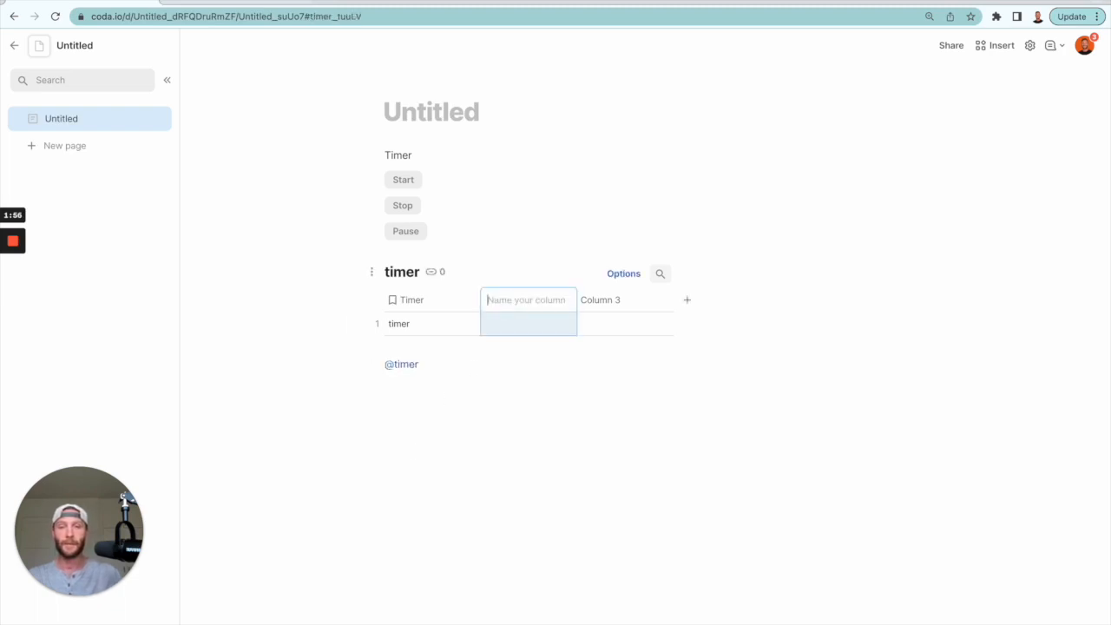
type("Value")
left_click(523, 322)
type("hey")
left_click(515, 426)
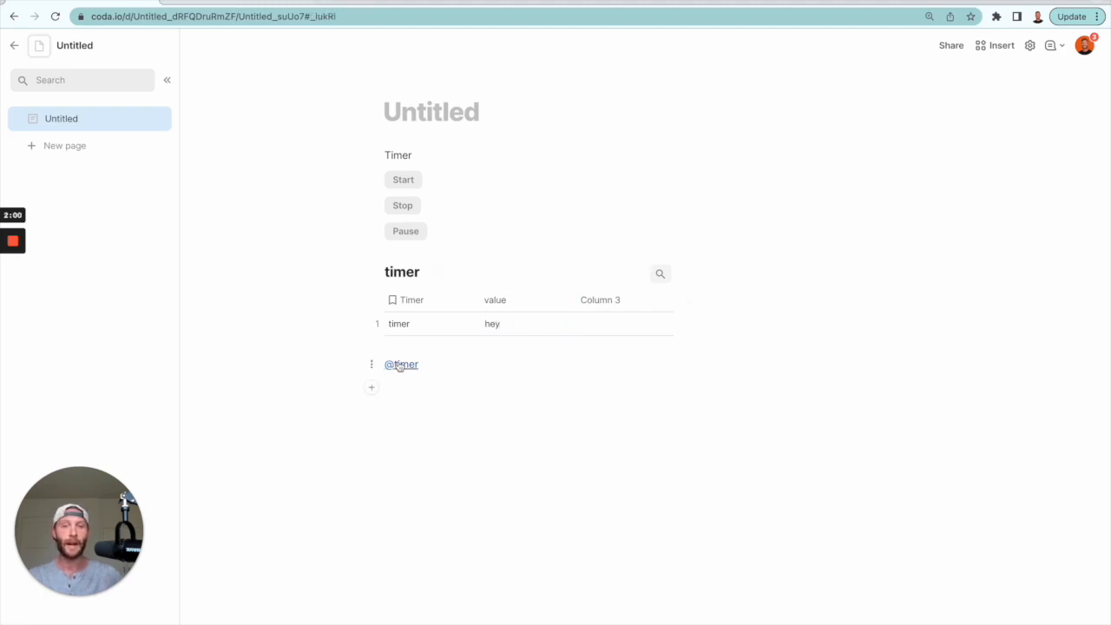
Preview the timer row reference below the table and delete it.
mouse_move(412, 373)
left_click(449, 366)
key("BackSpace")
key("BackSpace")
key("BackSpace")
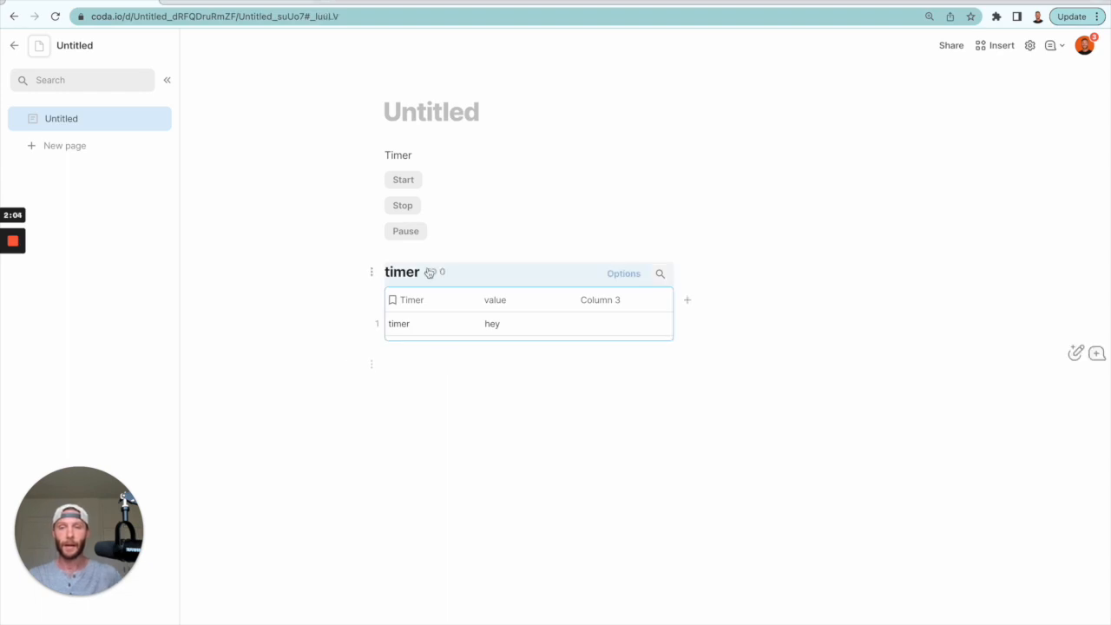
Insert a formula below the table that returns the value column of the timer row, and delete it.
left_click(429, 383)
key("equal")
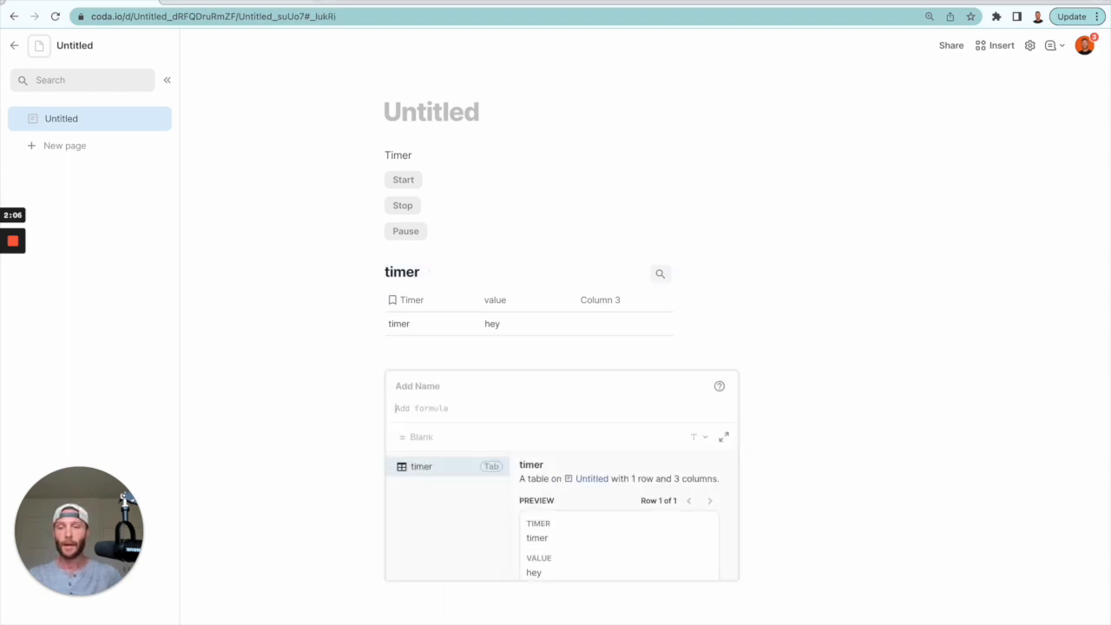
type("@timer")
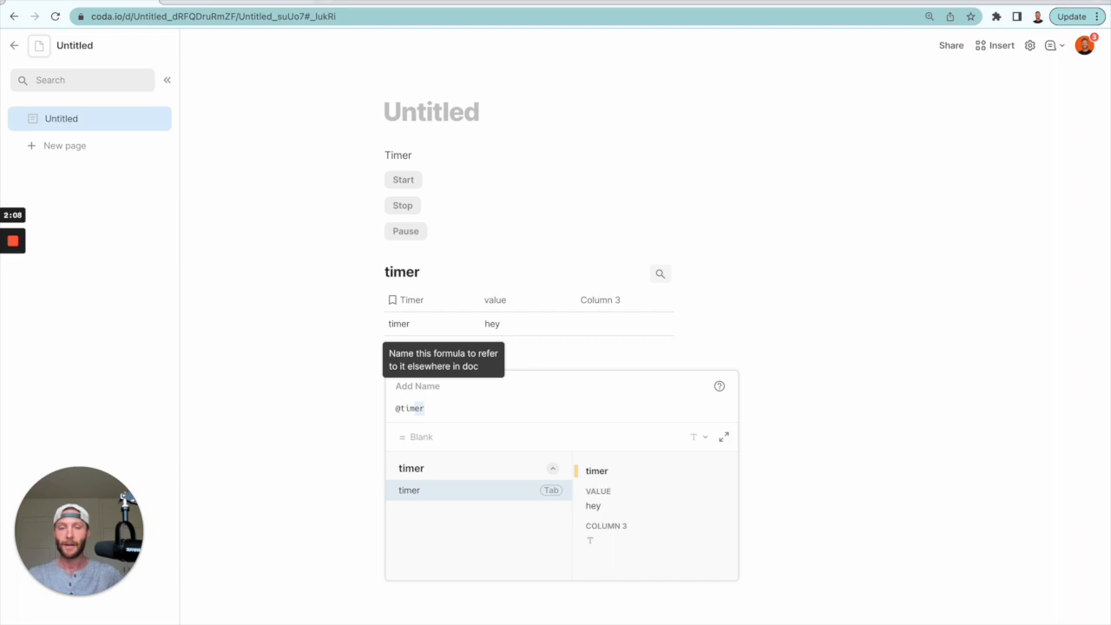
key("Tab")
type(".v")
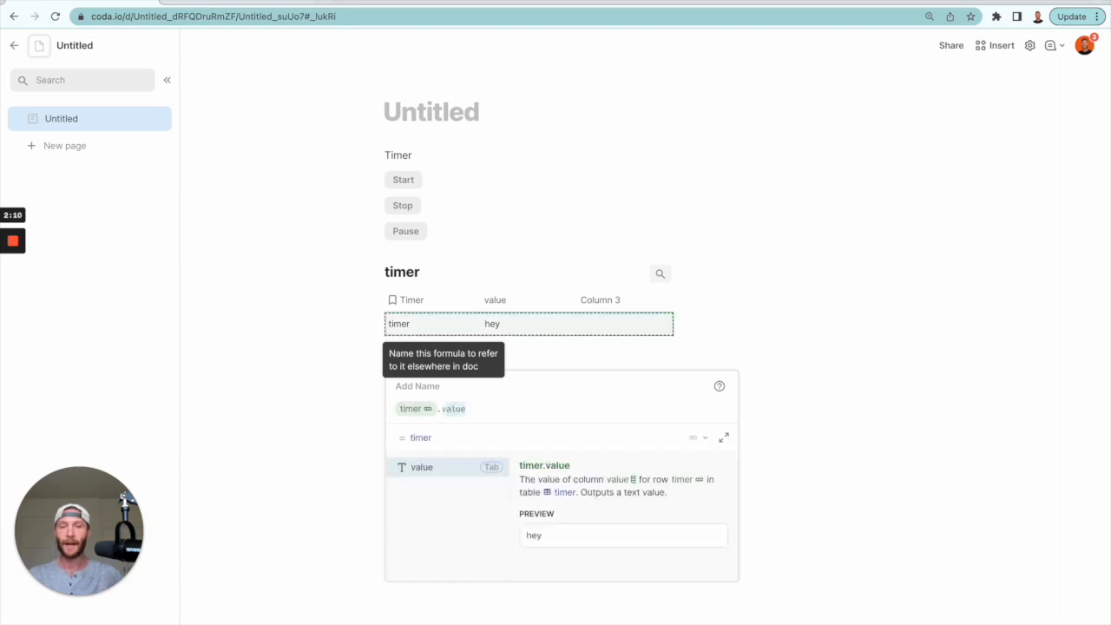
key("Tab")
key("Return")
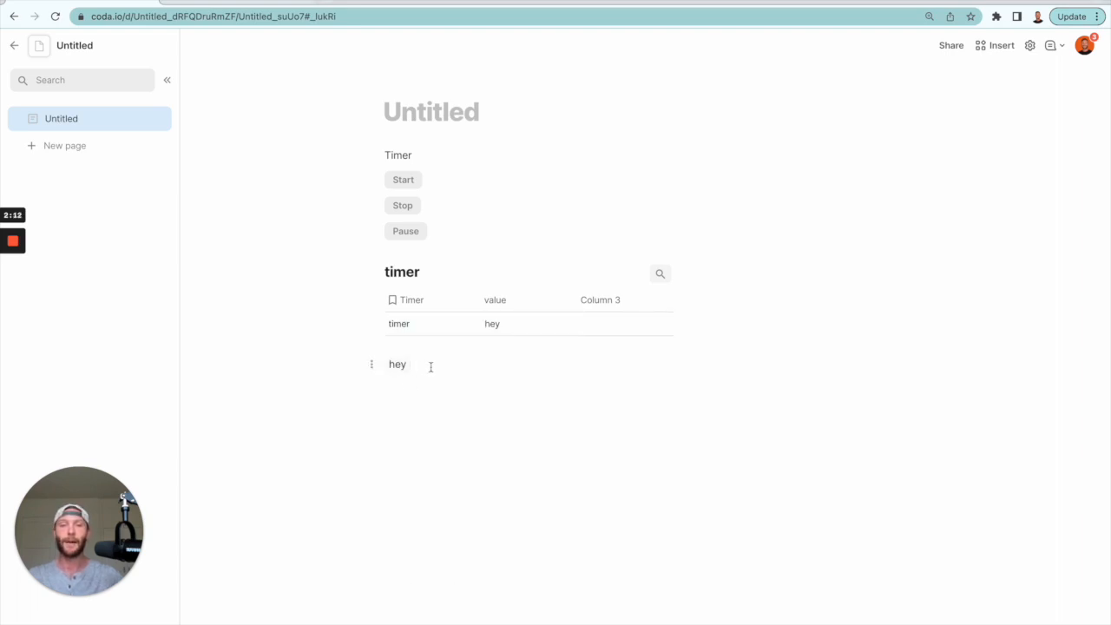
left_click(392, 364)
key("BackSpace")
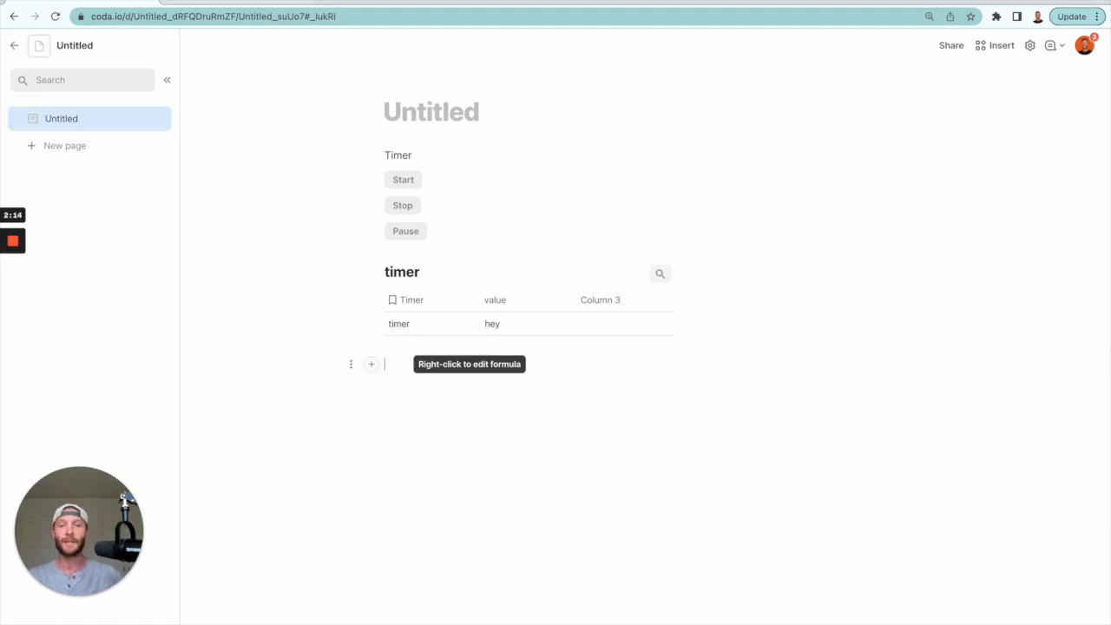
Clear the timer row's cell in the value column and rename that column to Time begun at.
left_click(461, 324)
left_click(504, 327)
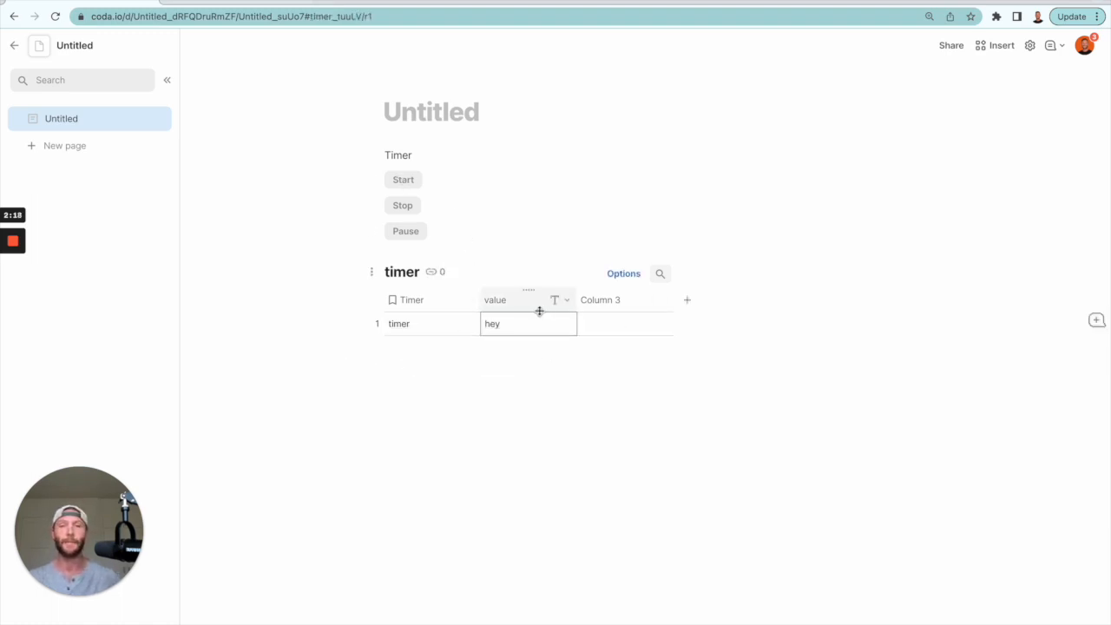
type("h")
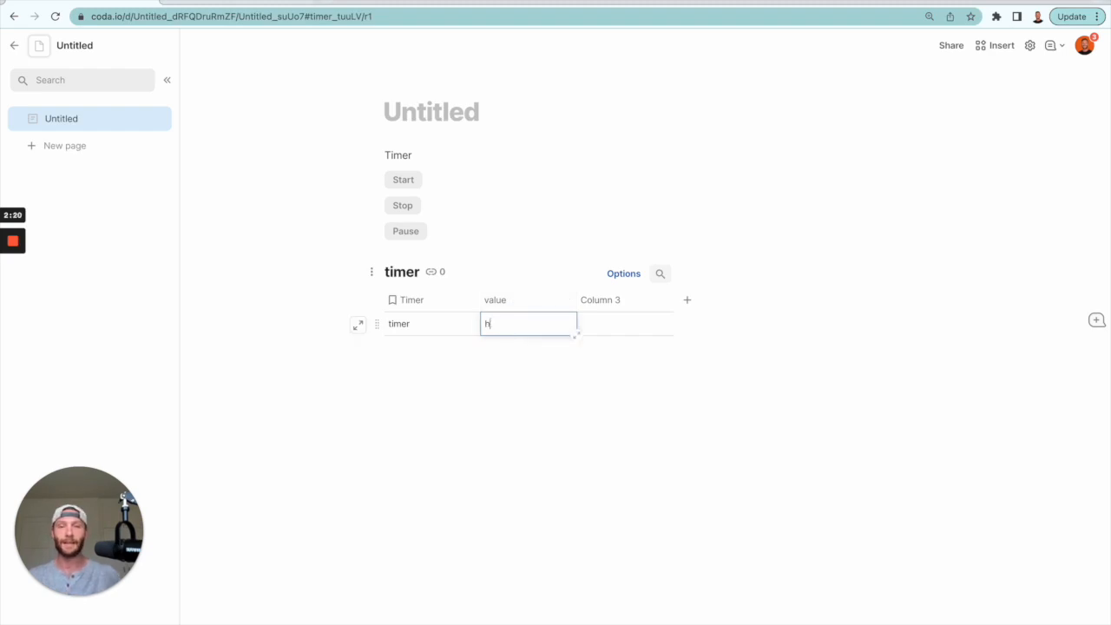
left_click(493, 300)
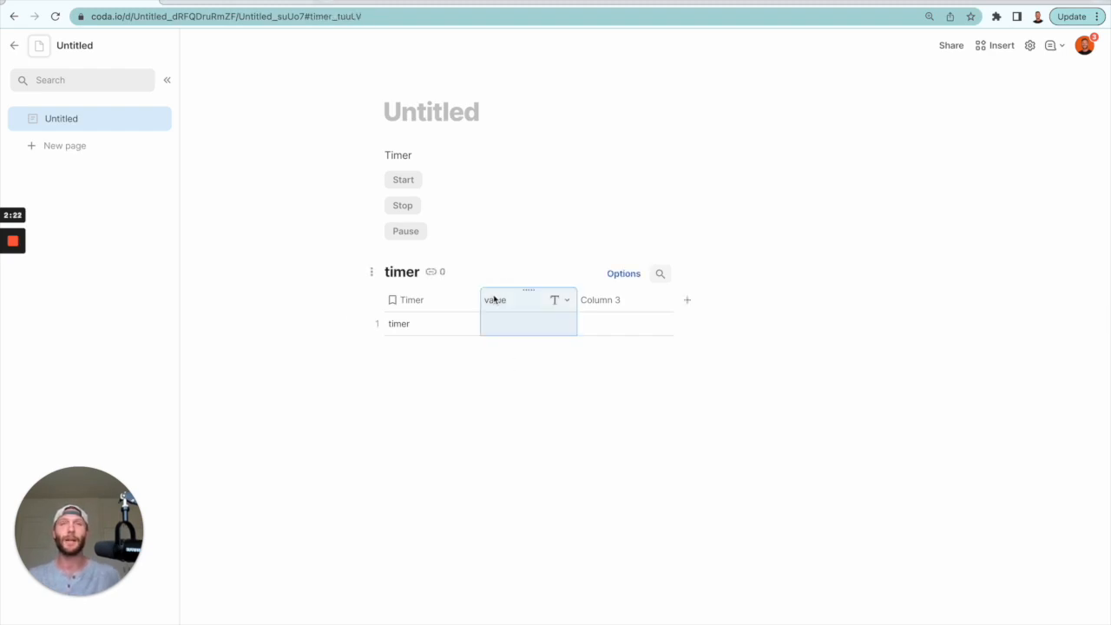
double_click(494, 300)
type("Time begun at")
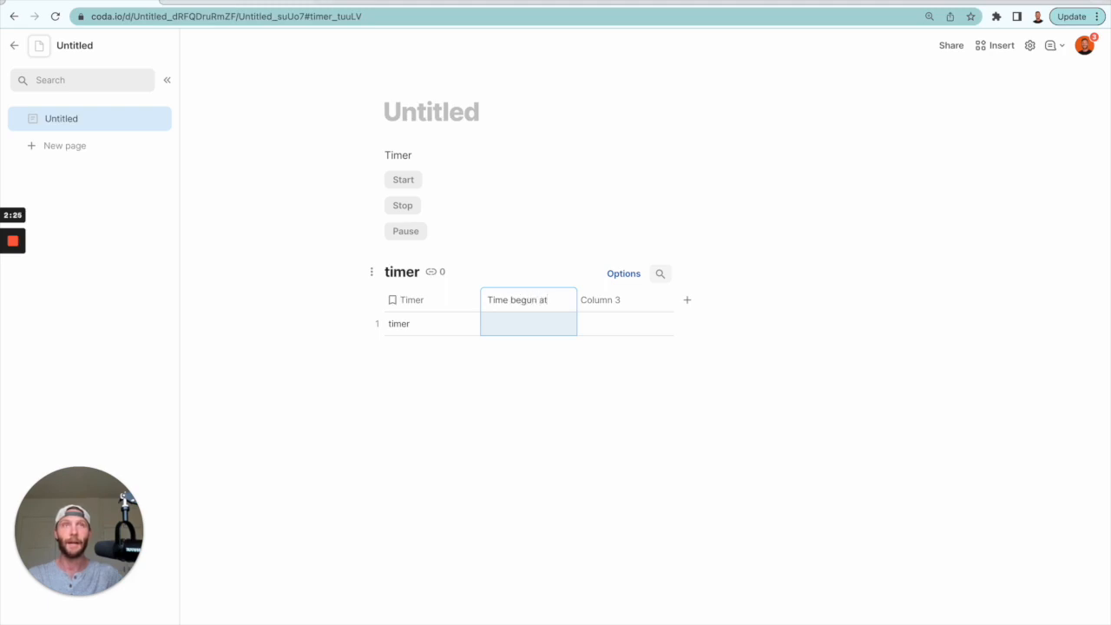
key("Return")
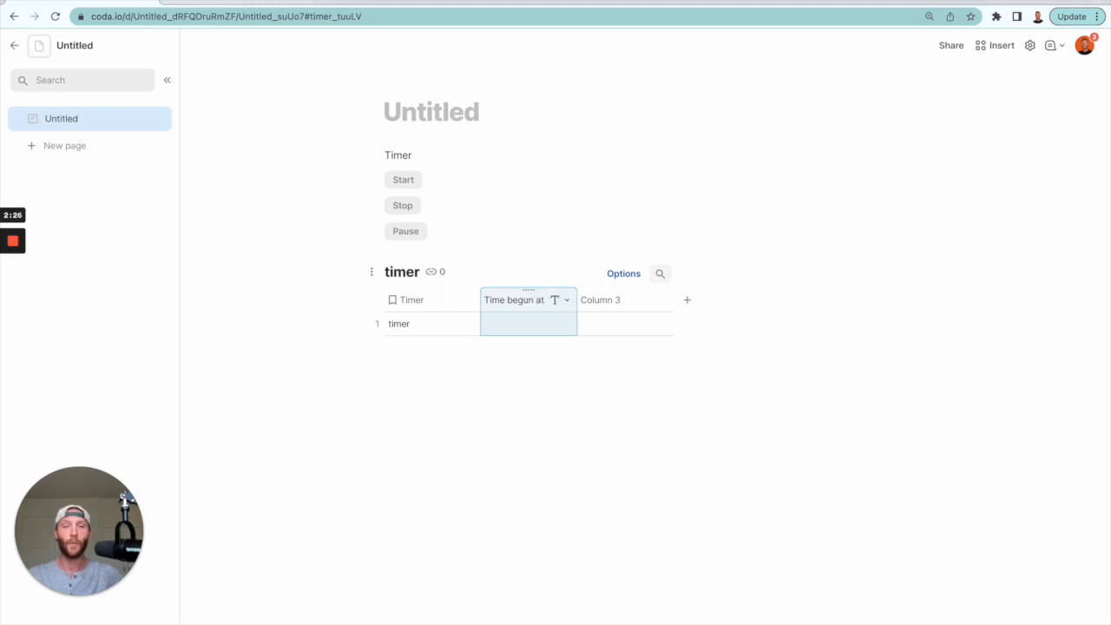
Rename the table's third column to Stopped and add a fourth column named Time spent.
key("Right")
type("S")
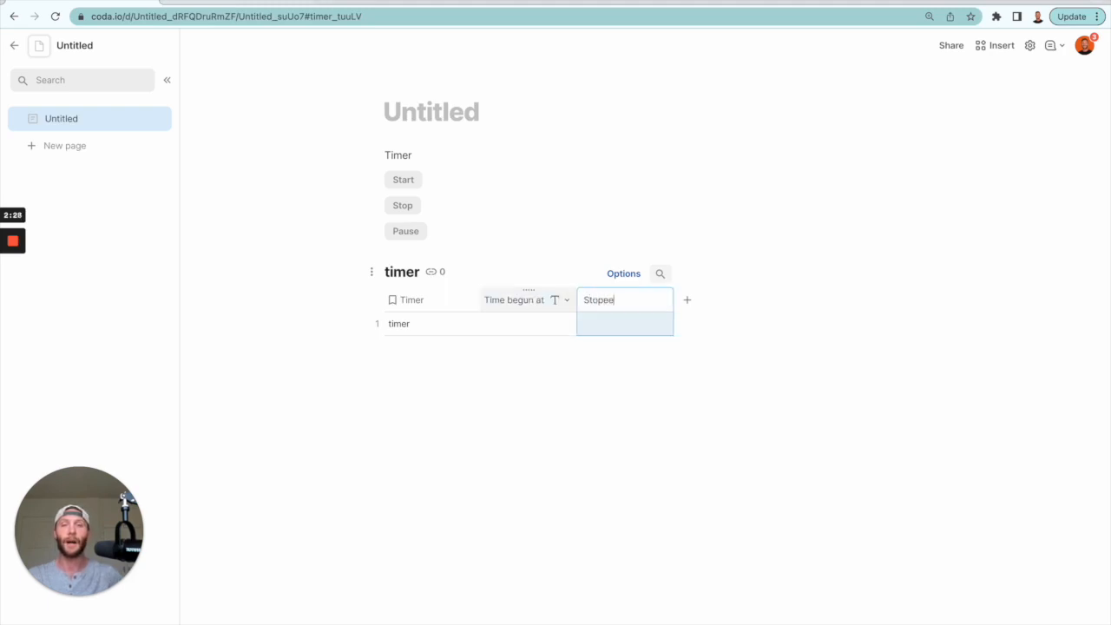
type("topped")
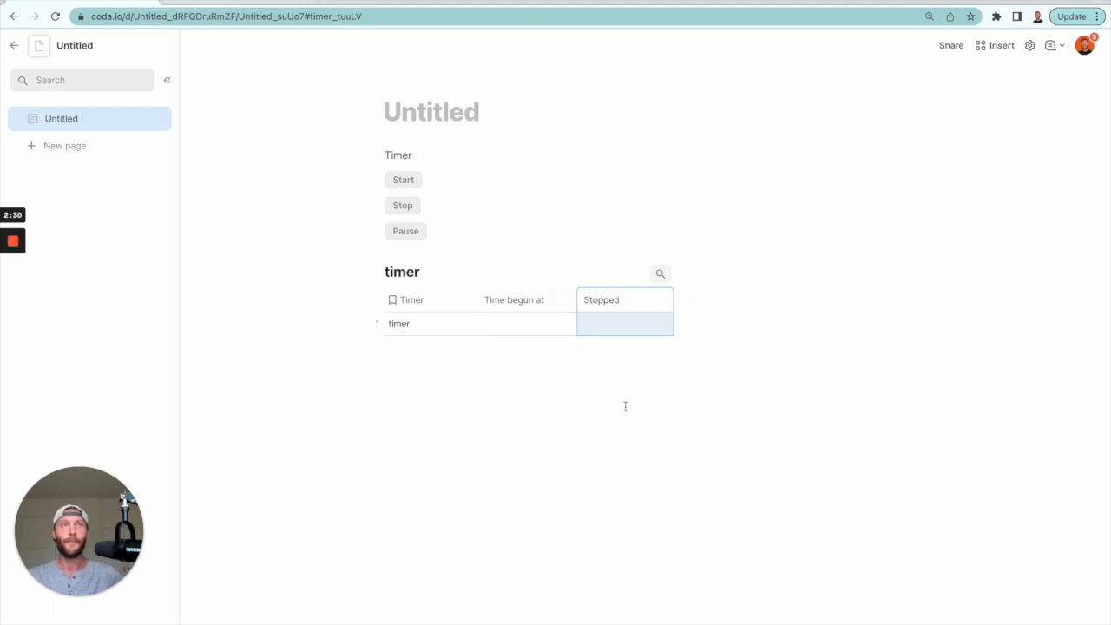
left_click(624, 407)
left_click(687, 301)
type("Time spent")
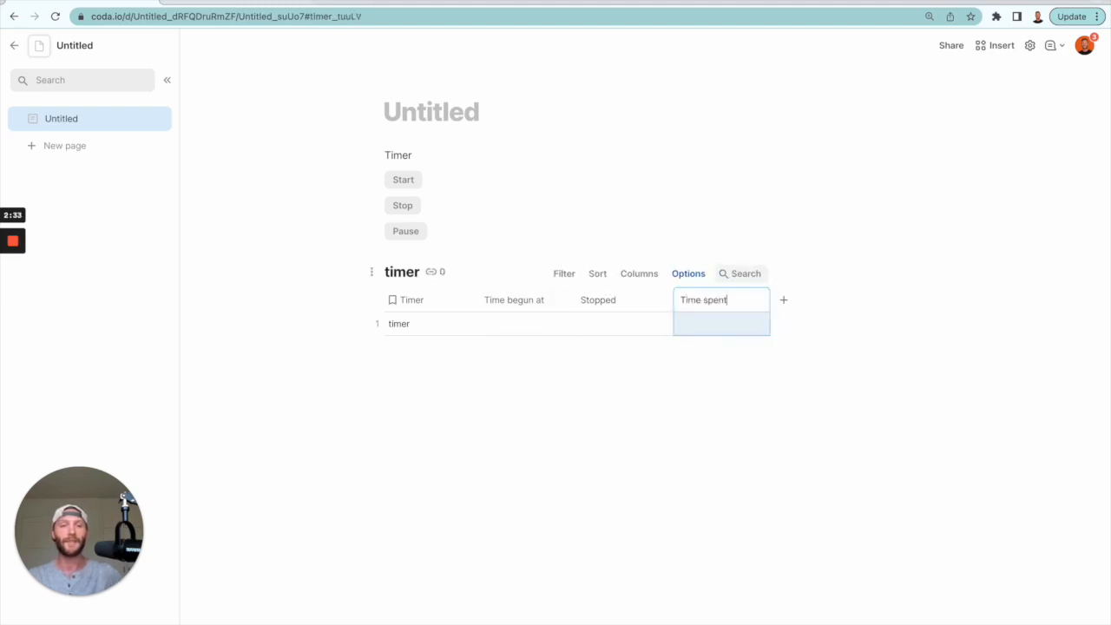
left_click(705, 399)
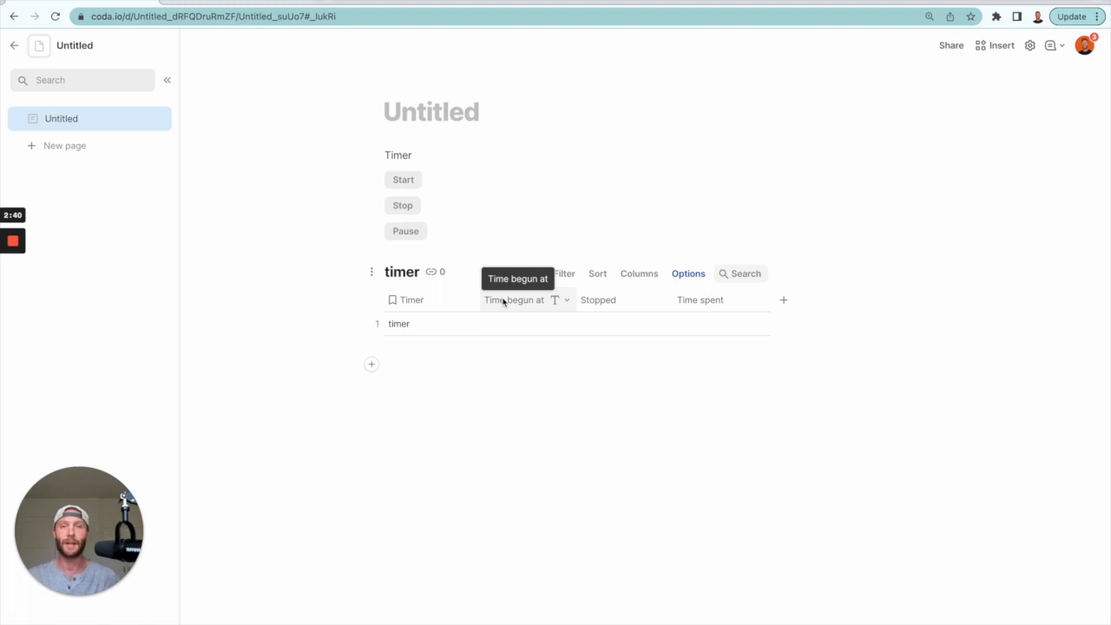
Set the column type of both Time begun at and Stopped to Date and time.
left_click(562, 300)
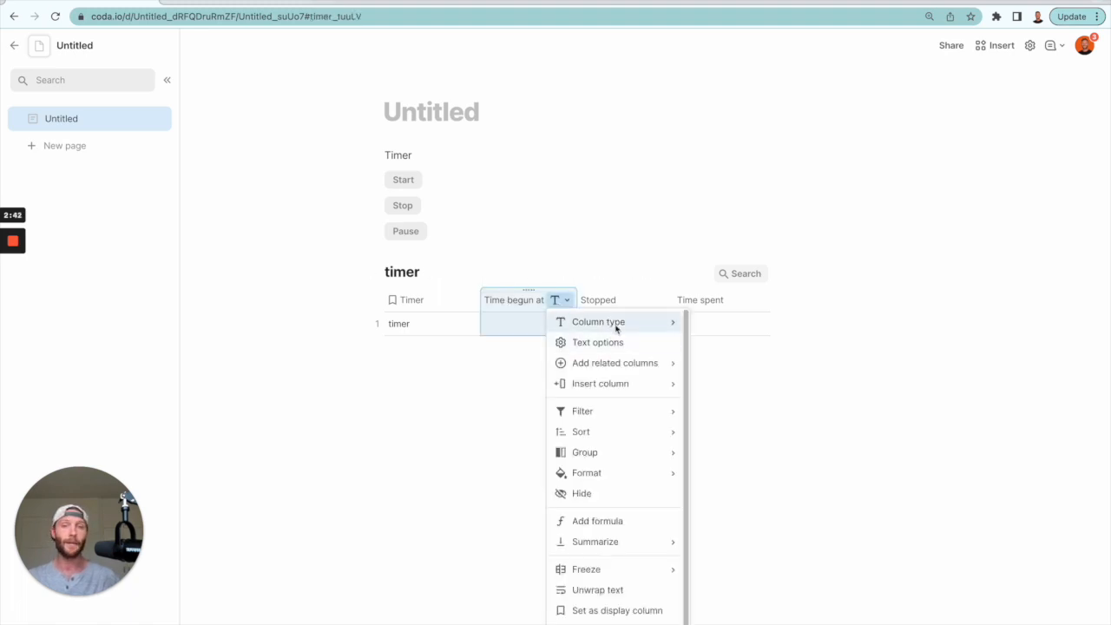
mouse_move(616, 328)
mouse_move(776, 436)
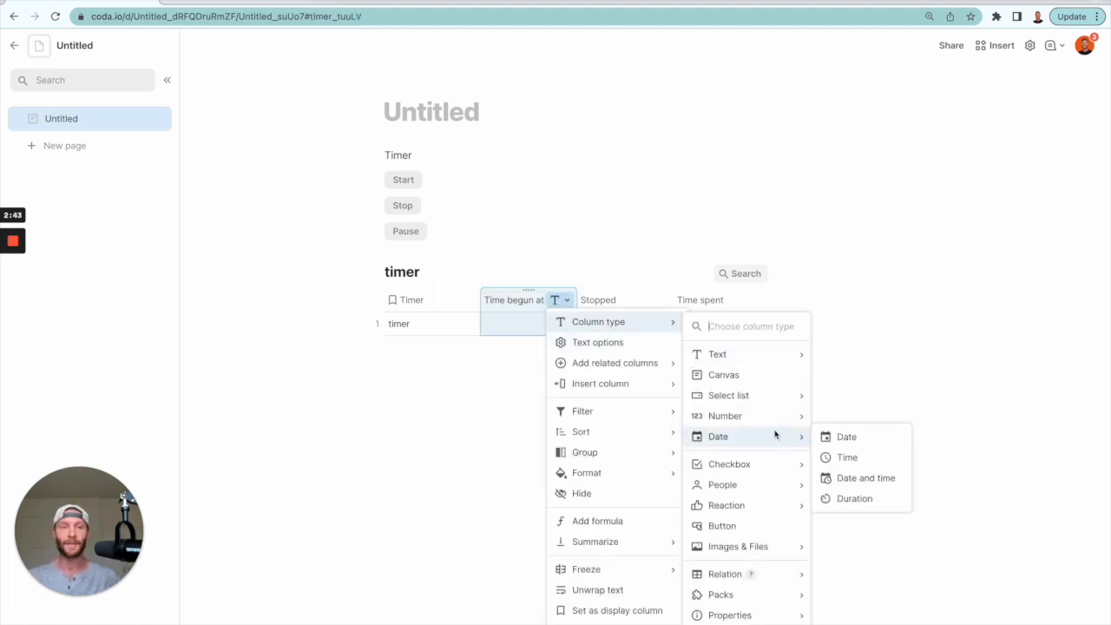
left_click(856, 483)
left_click(659, 302)
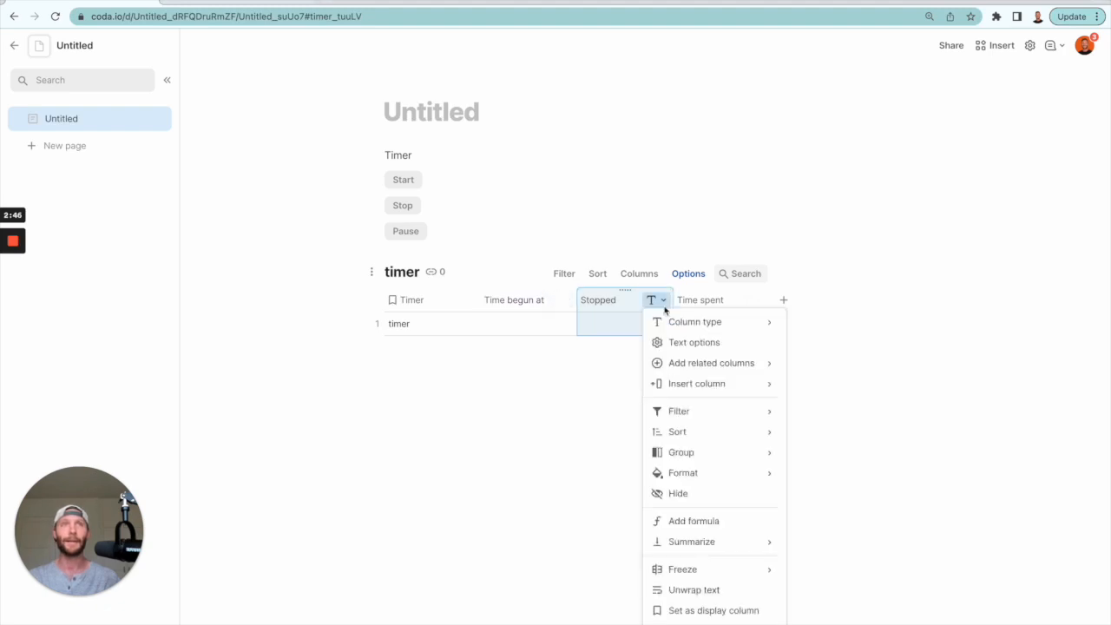
mouse_move(739, 320)
mouse_move(902, 435)
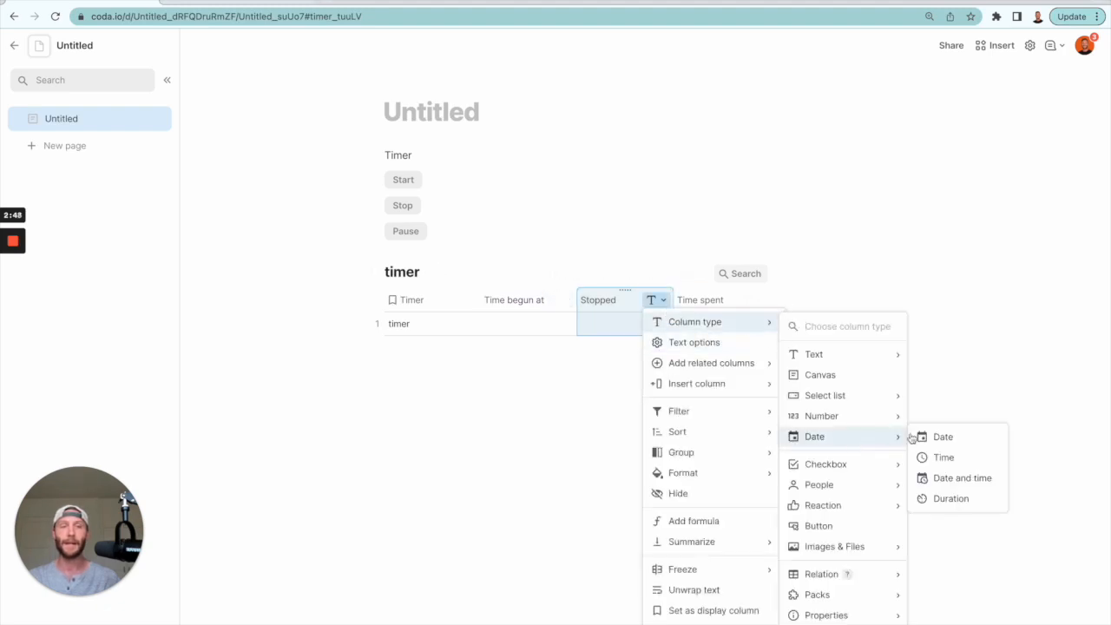
left_click(942, 478)
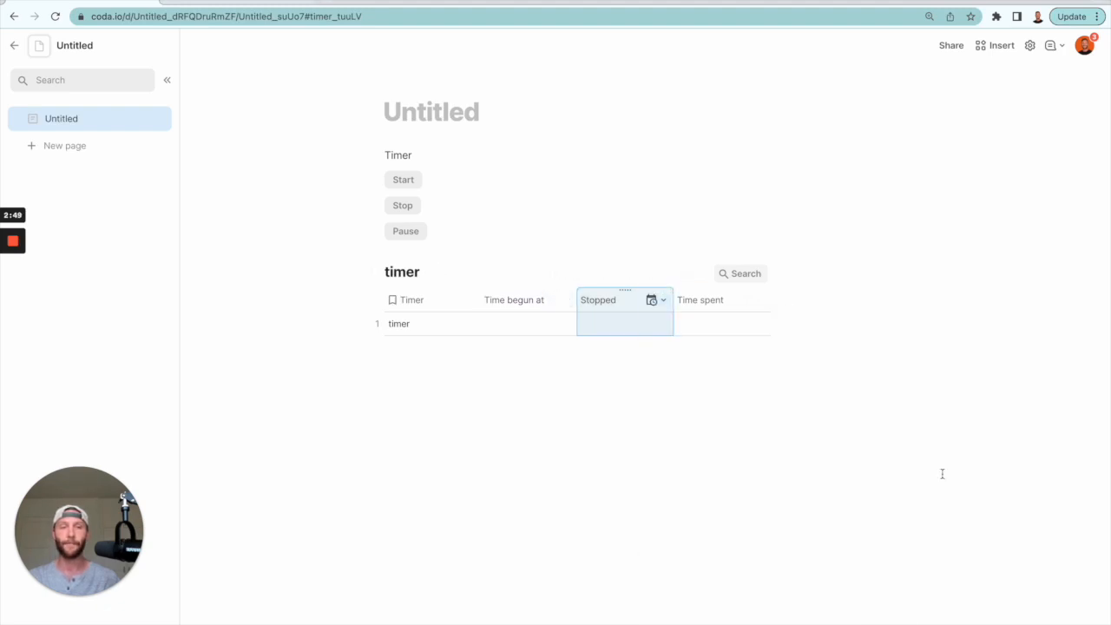
left_click(712, 417)
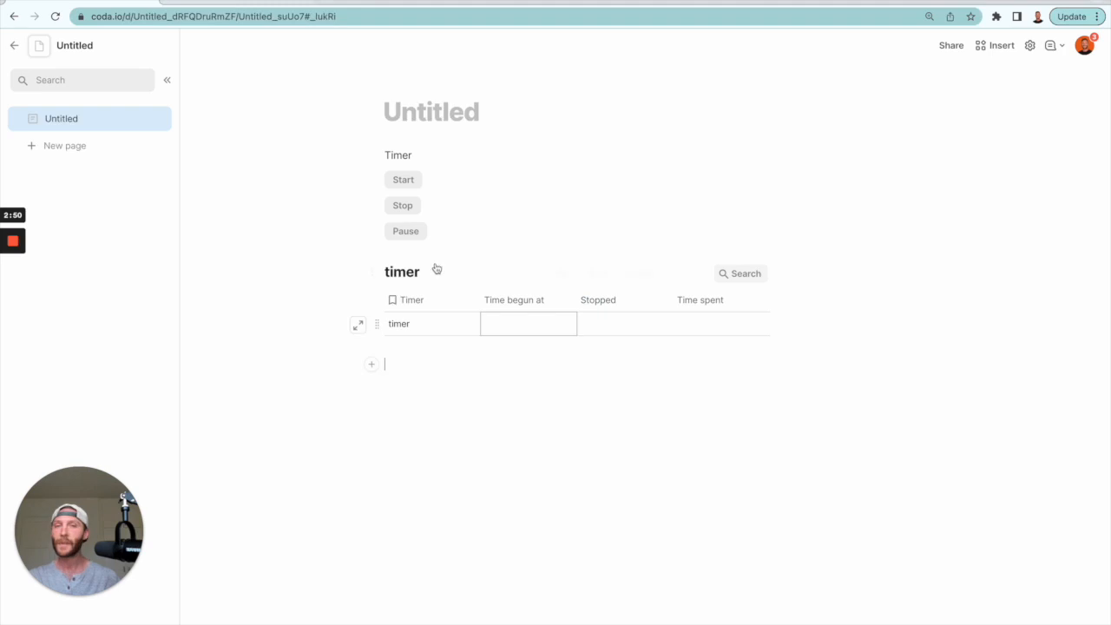
Open the Start button's settings and set its action to Modify rows.
right_click(412, 187)
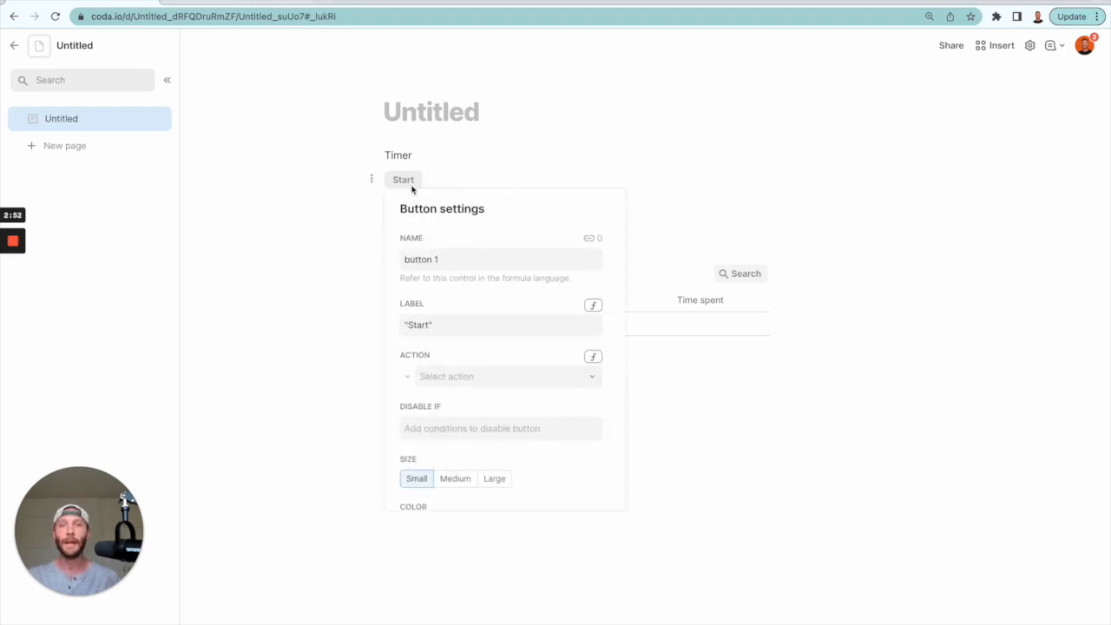
left_click(594, 359)
left_click(526, 350)
left_click(592, 356)
left_click(587, 377)
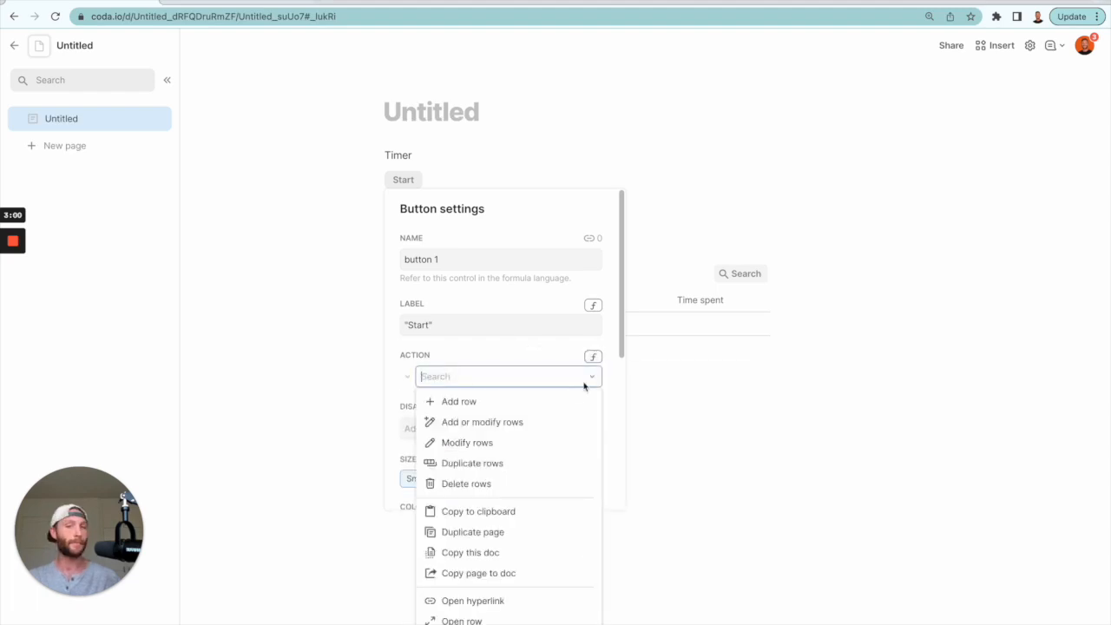
left_click(521, 445)
left_click(521, 430)
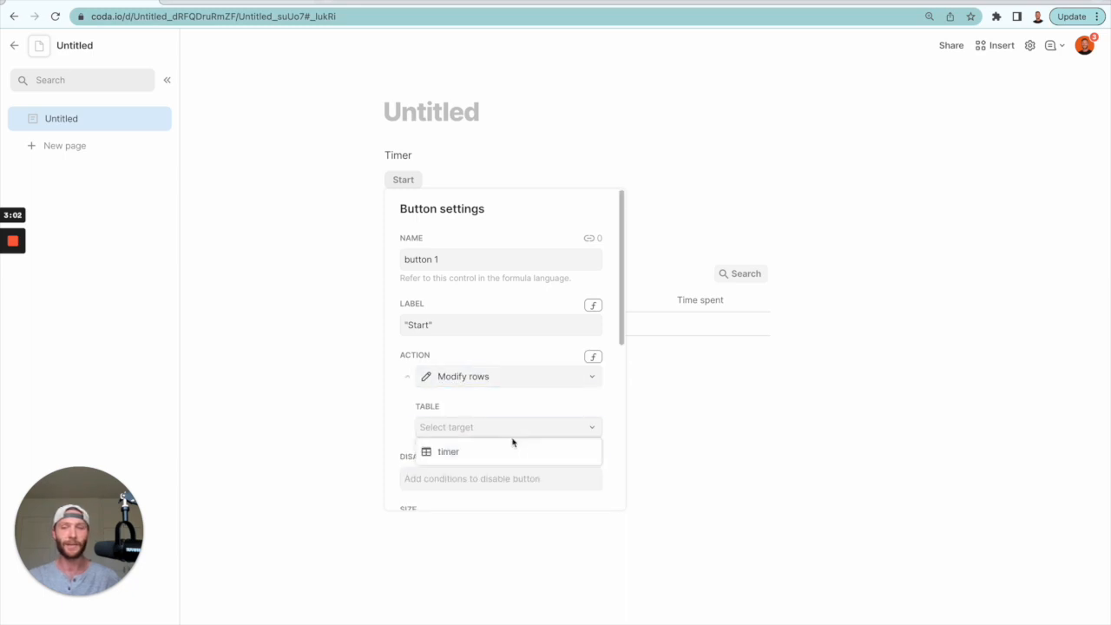
Switch the Start button's action to a formula and reference the timer row as the rows argument of ModifyRows.
left_click(591, 358)
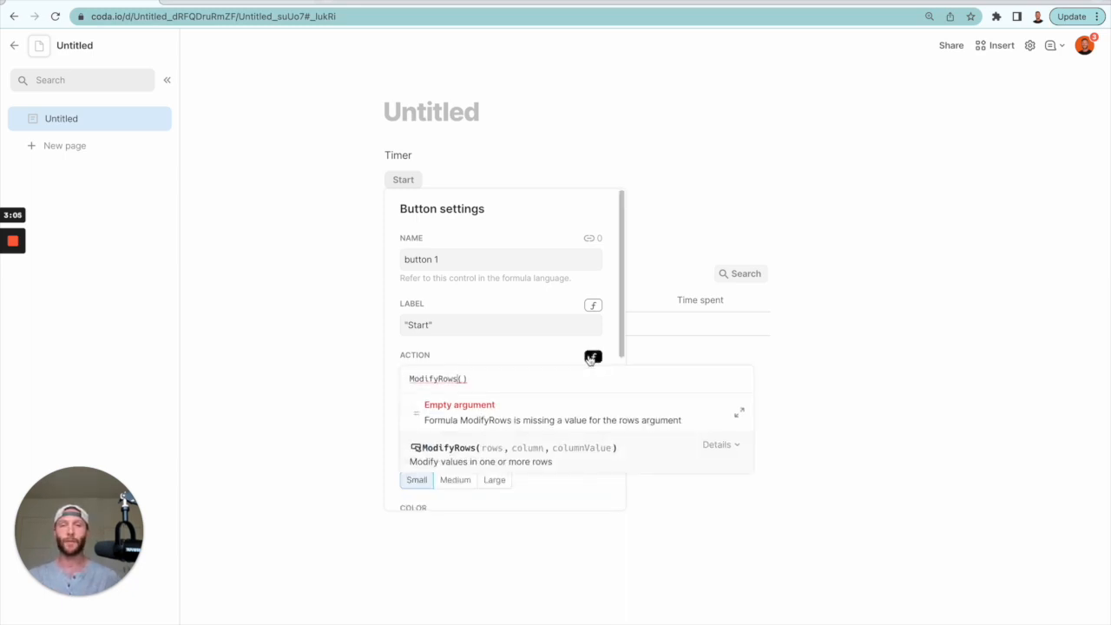
left_click(460, 379)
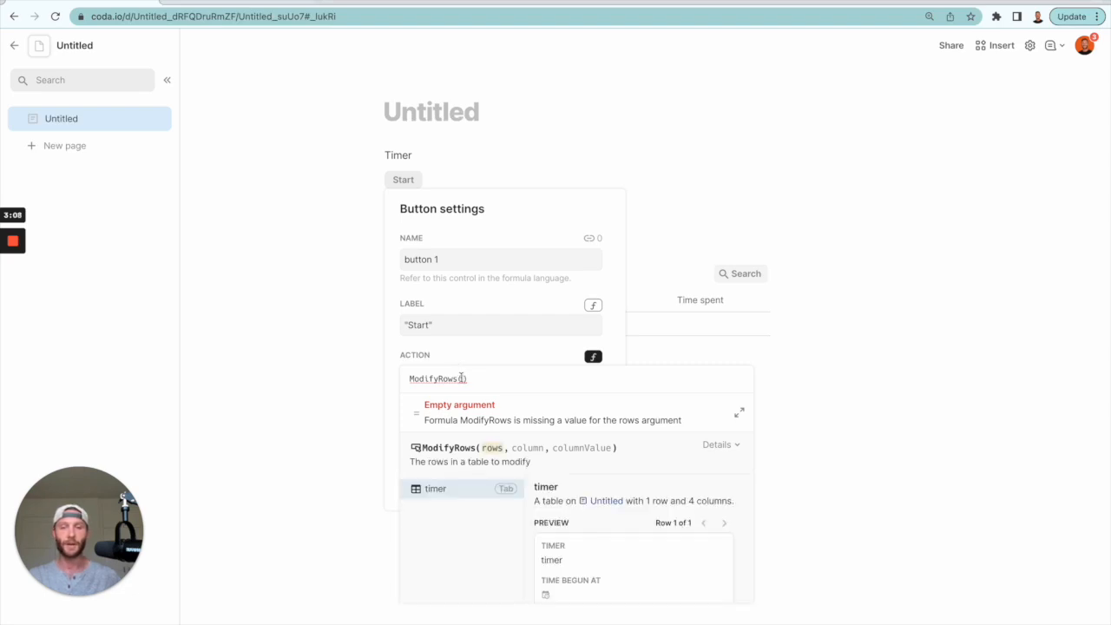
scroll(462, 377, "up", 5)
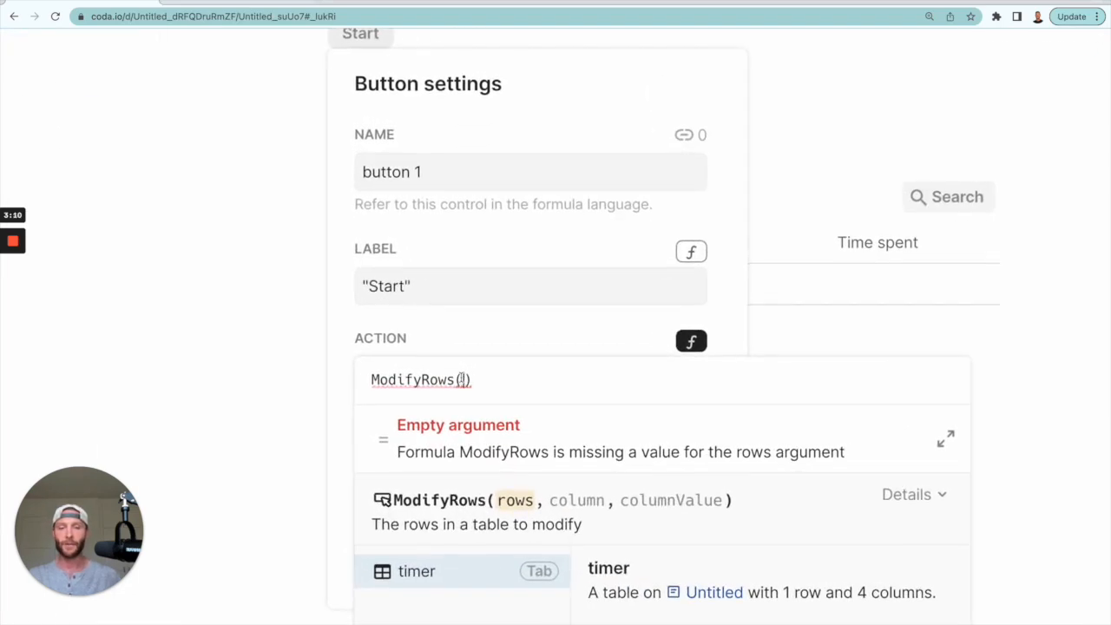
type("@timer")
key("Tab")
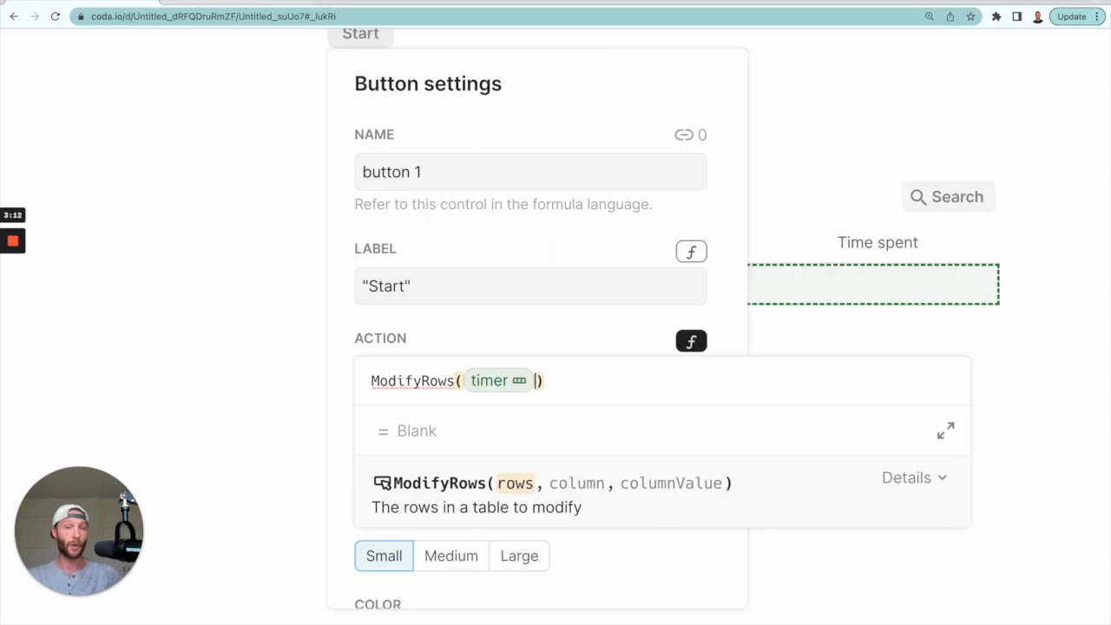
Complete the Start button's ModifyRows formula with Time begun at as the column and Now() as its value.
type(",Timer")
type("tim")
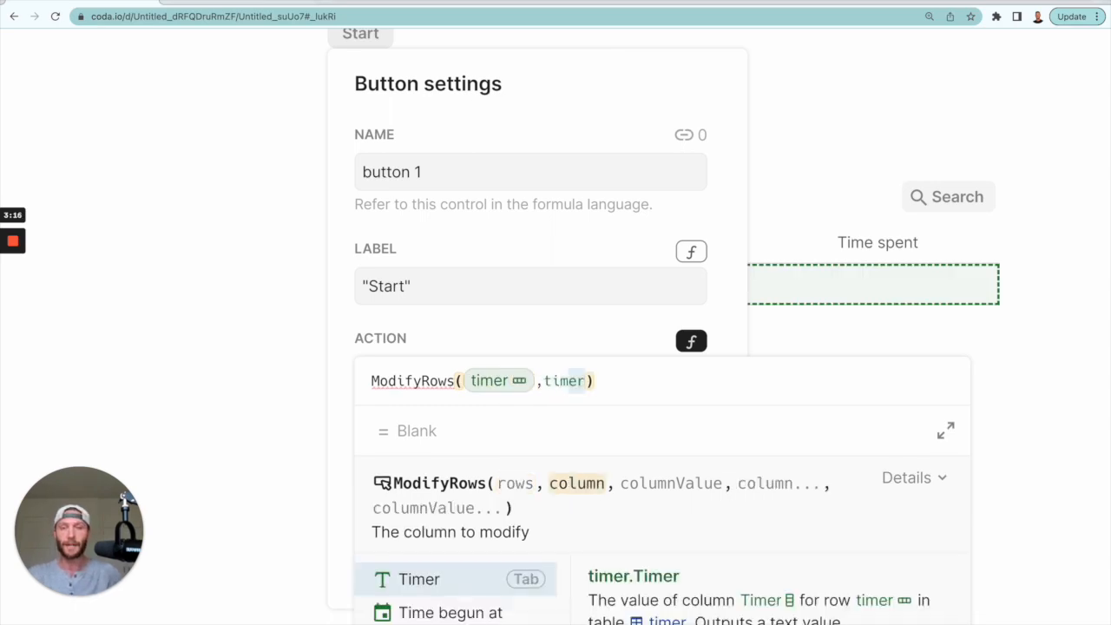
key("Down")
key("Tab")
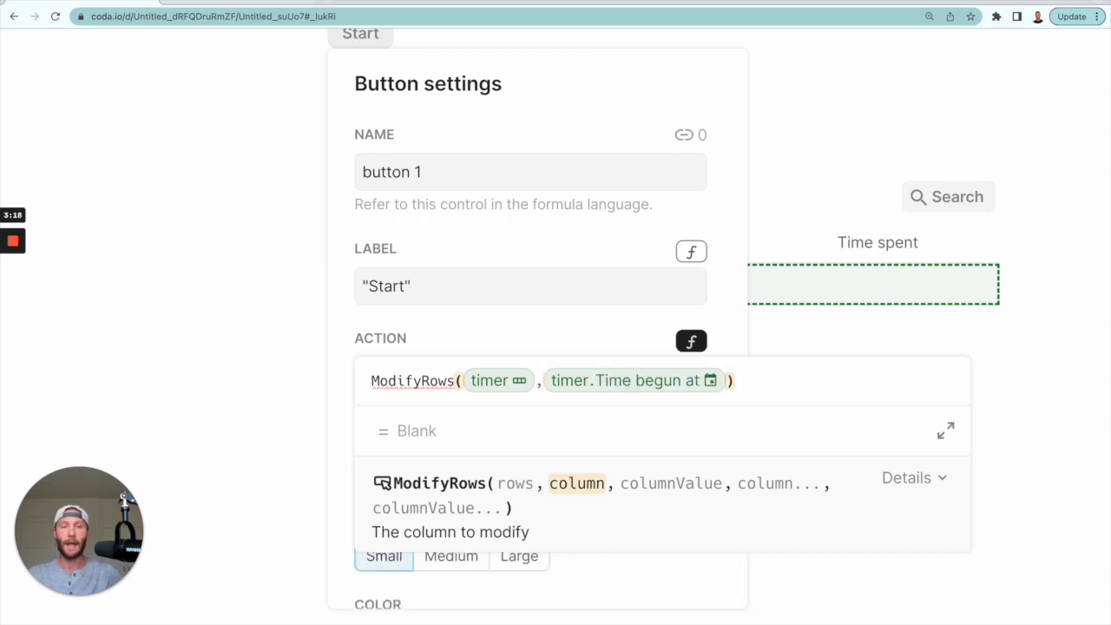
type(",no")
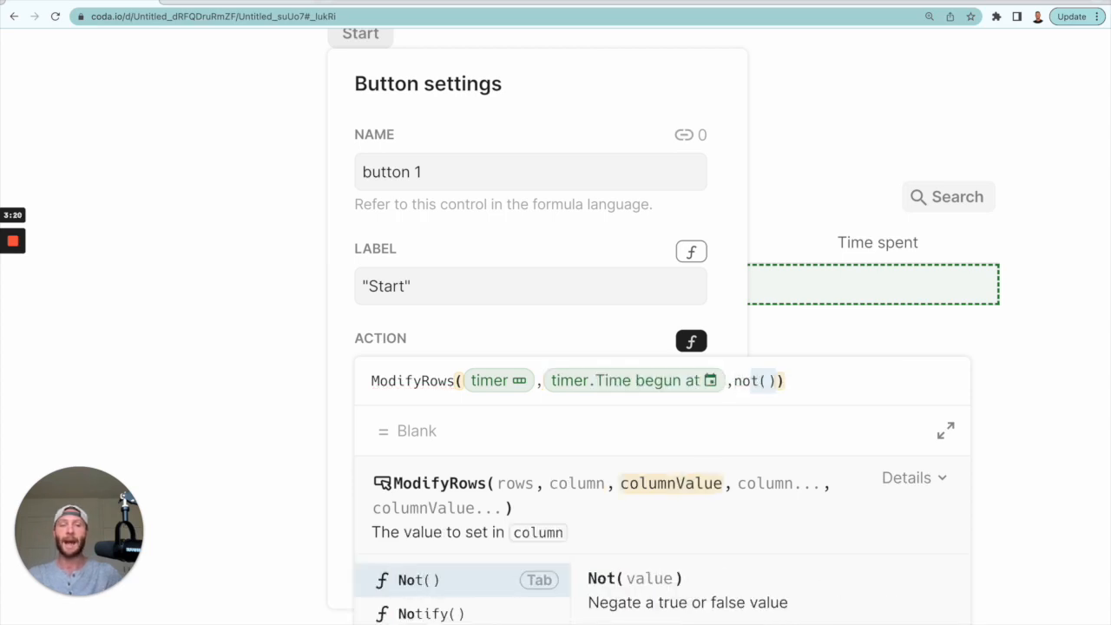
type("w")
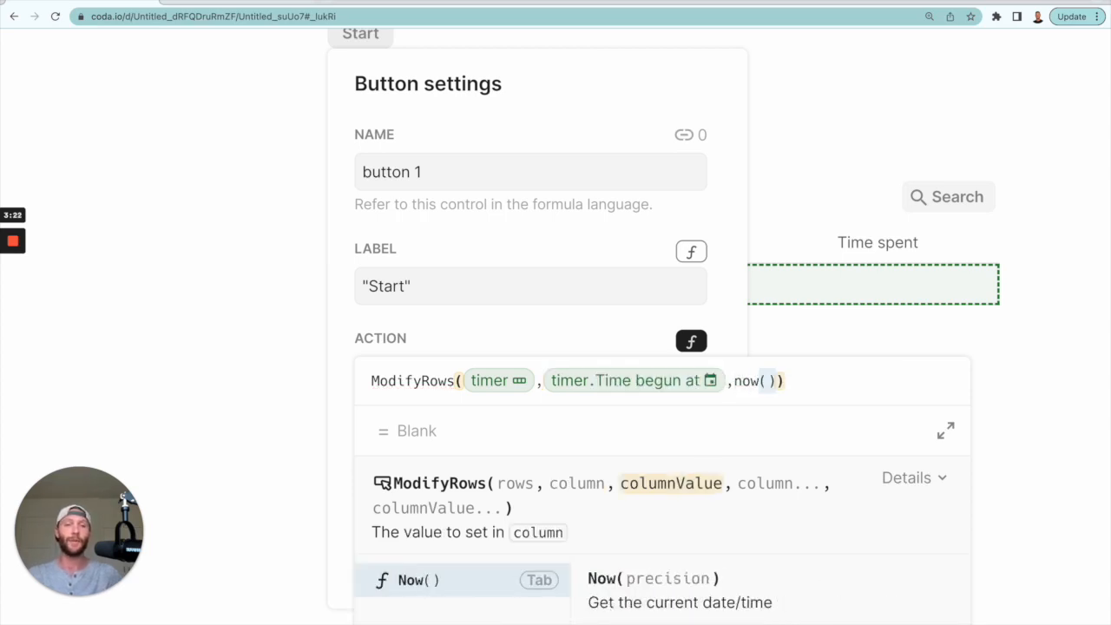
key("Tab")
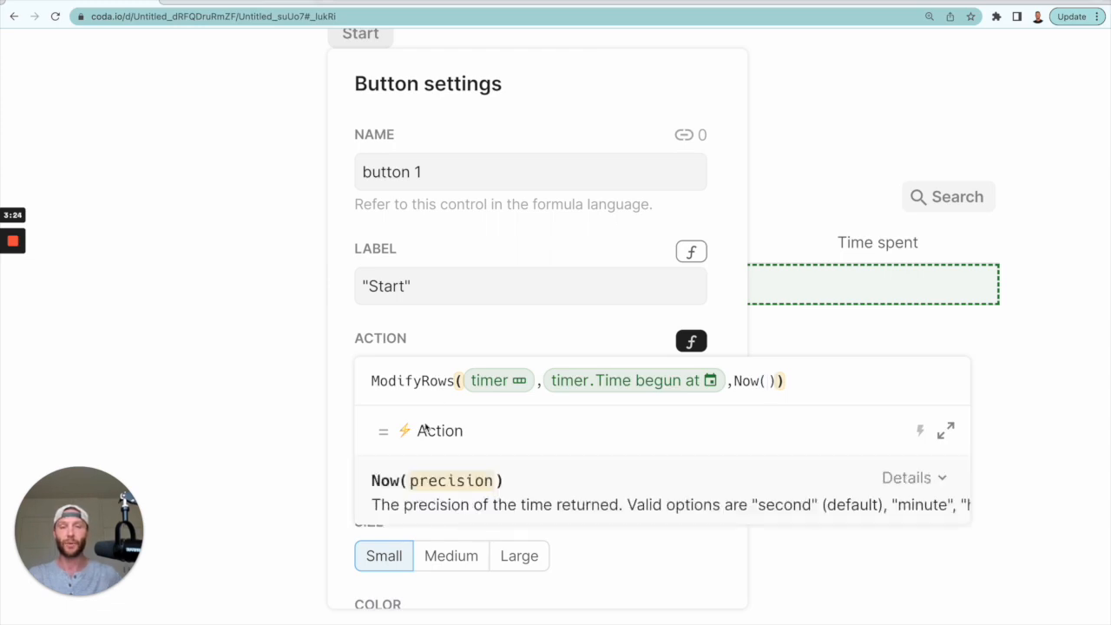
left_click(940, 481)
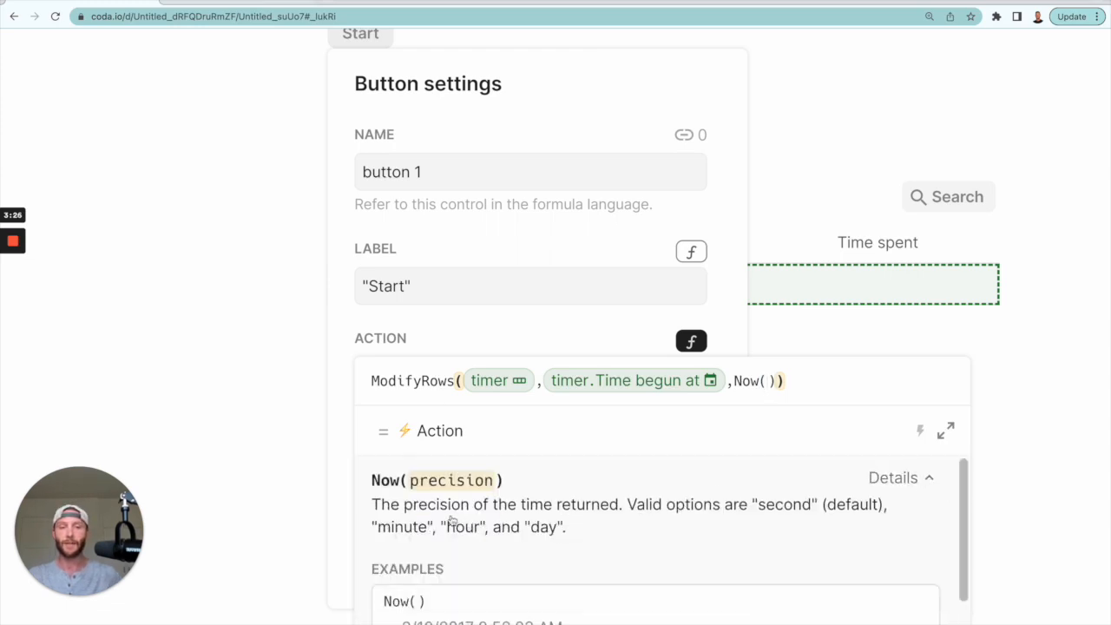
left_click(807, 382)
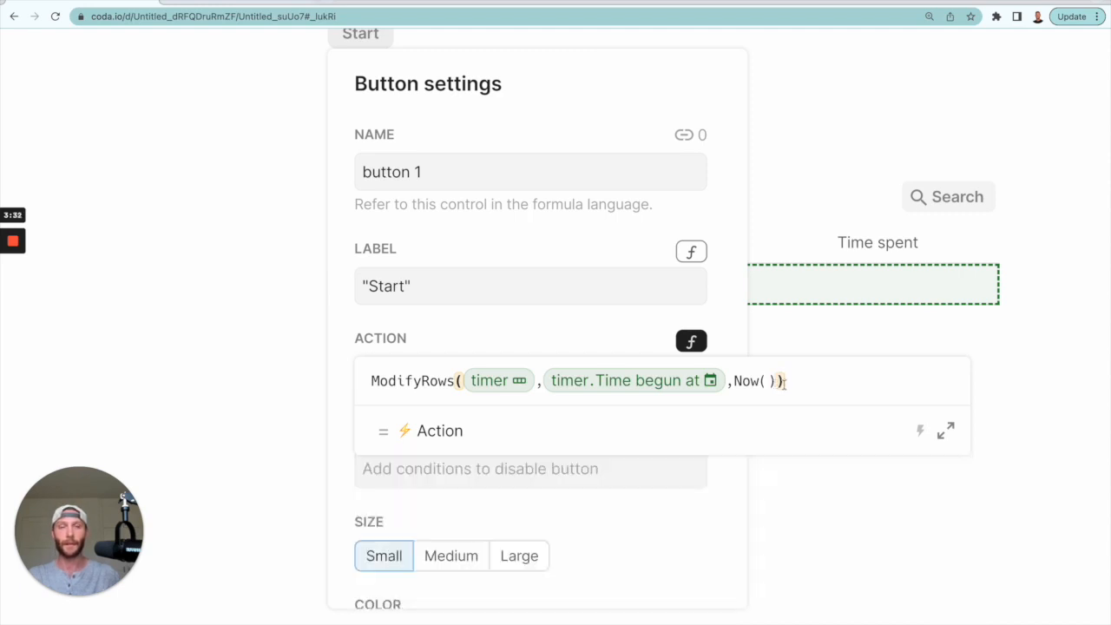
key("Return")
scroll(669, 266, "down", 5)
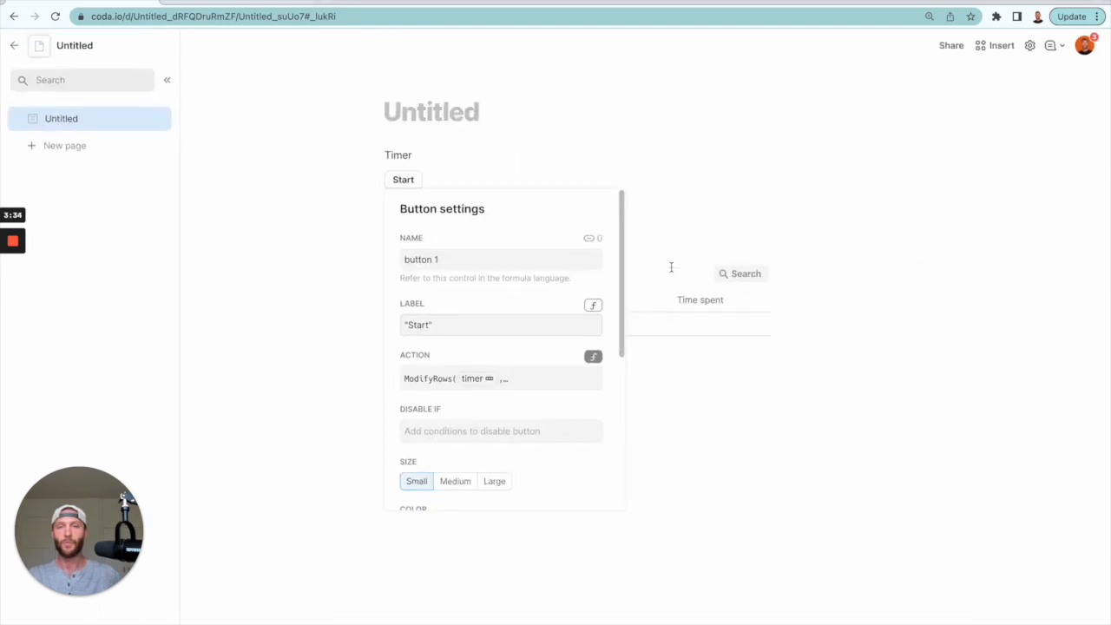
Widen the Time begun at column and set its time format to 10:39:30 AM, testing the Start button before and after the change.
left_click(588, 147)
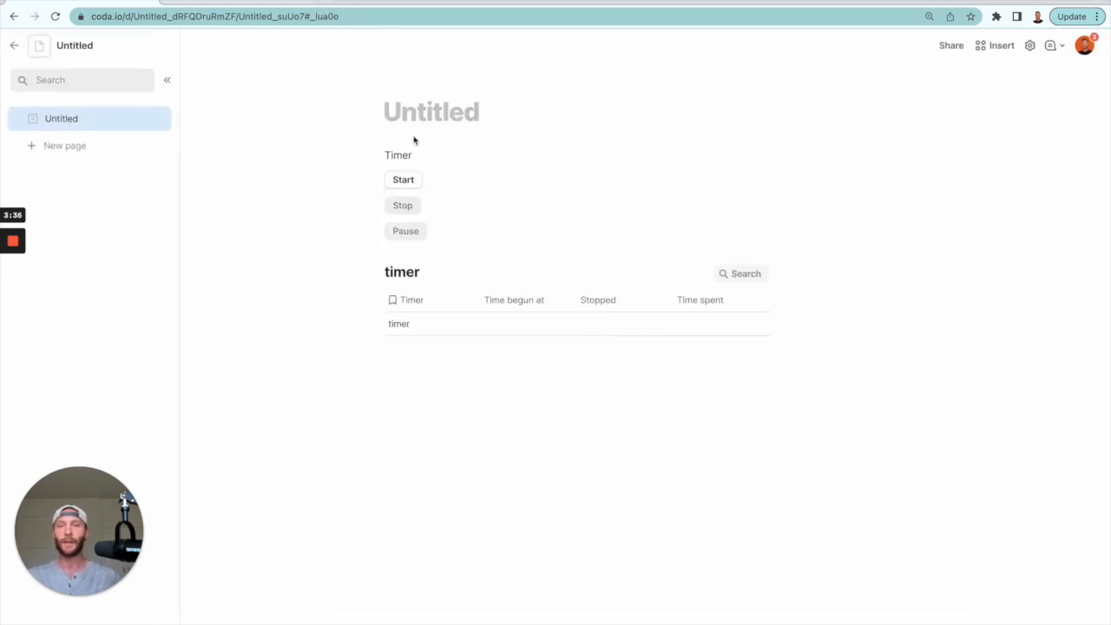
left_click(406, 184)
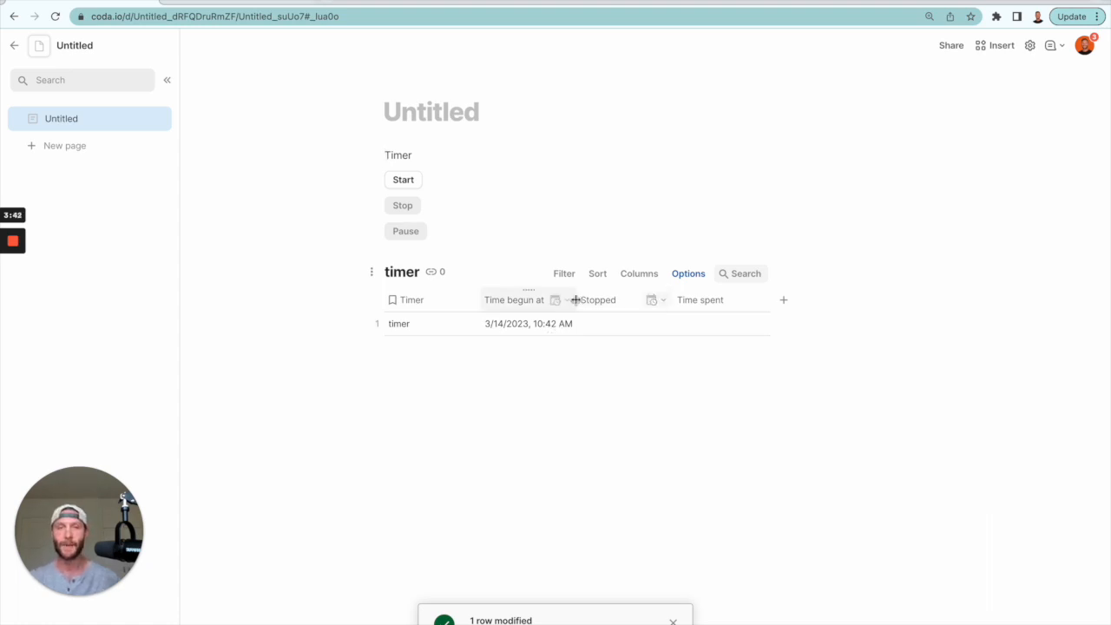
left_click(605, 300)
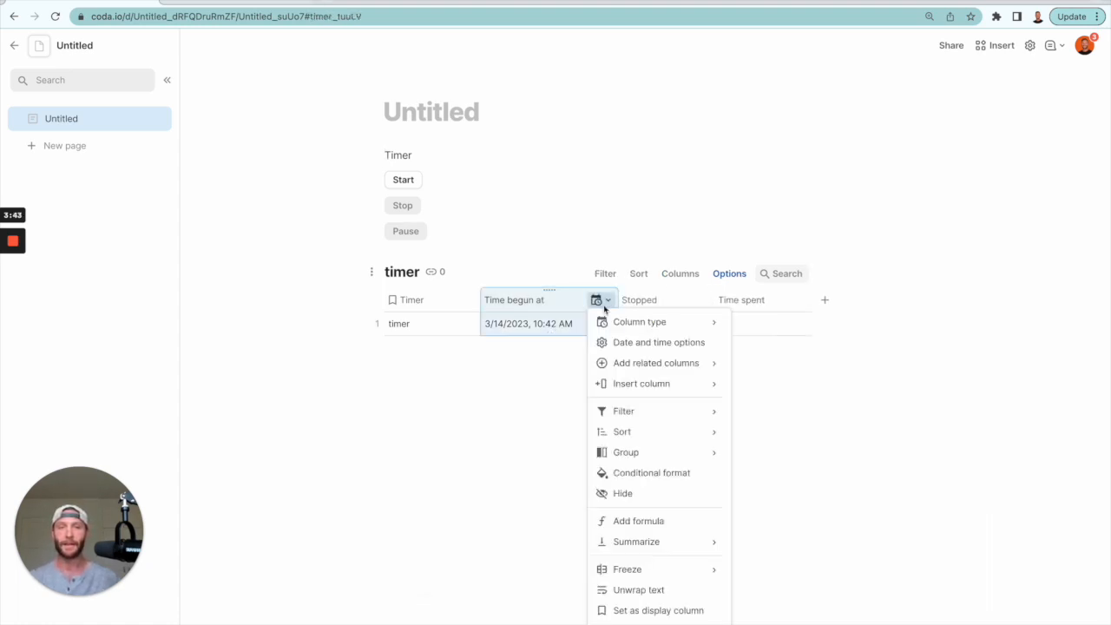
left_click(639, 347)
left_click(684, 438)
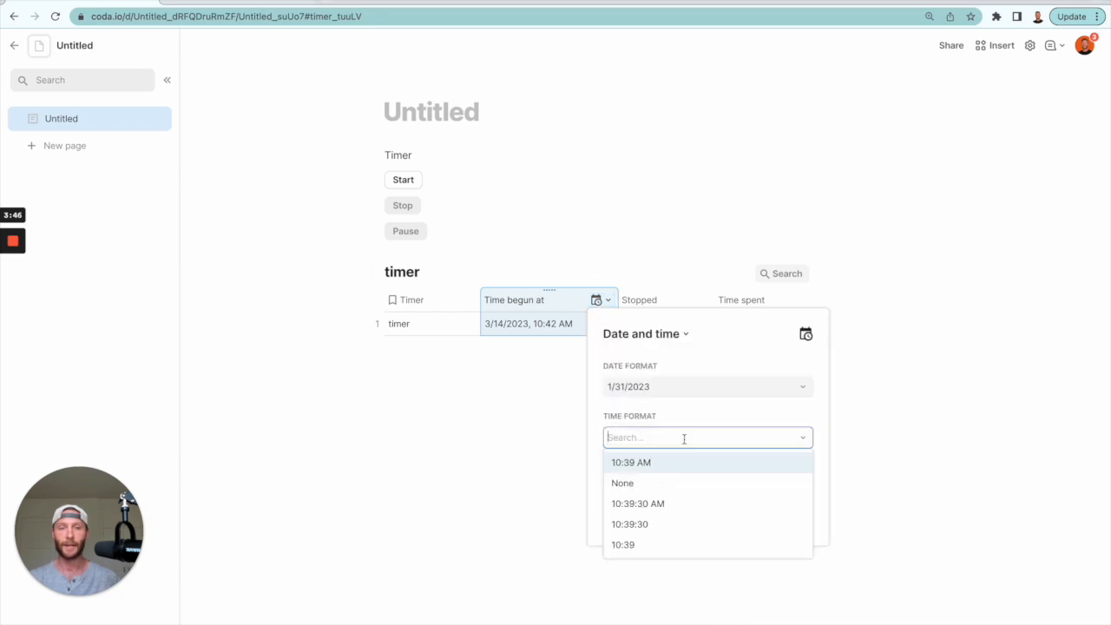
left_click(665, 504)
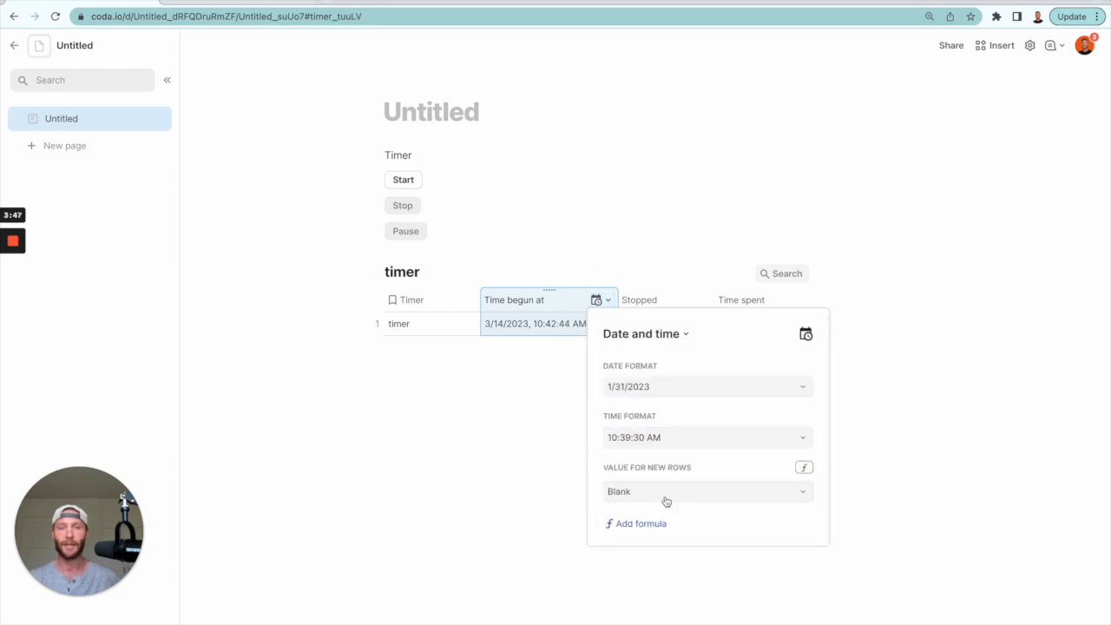
left_click(472, 443)
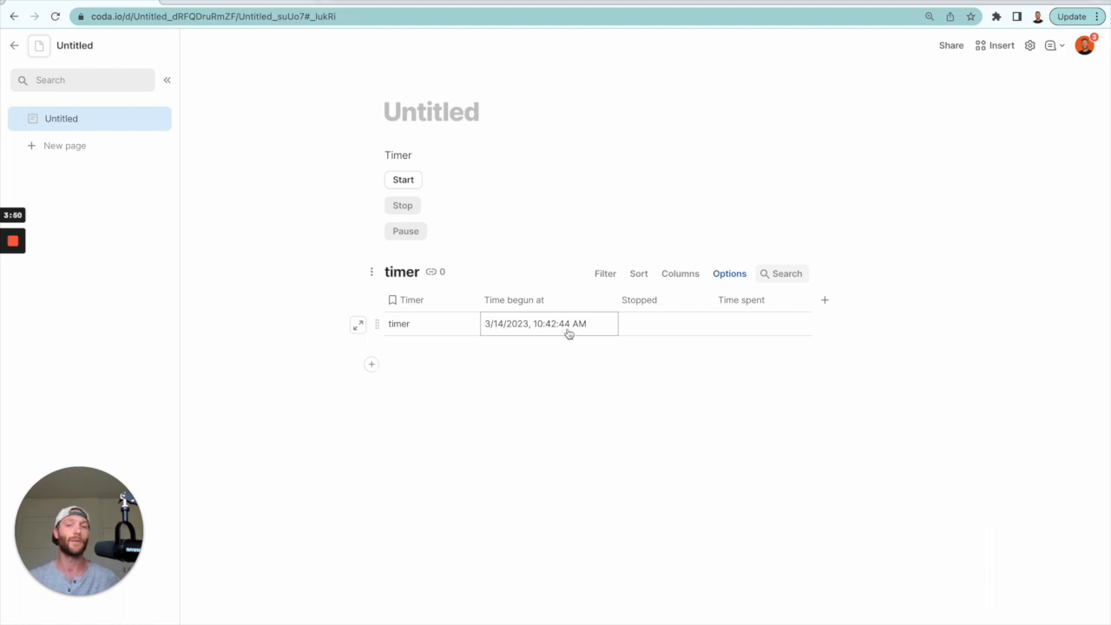
left_click(403, 184)
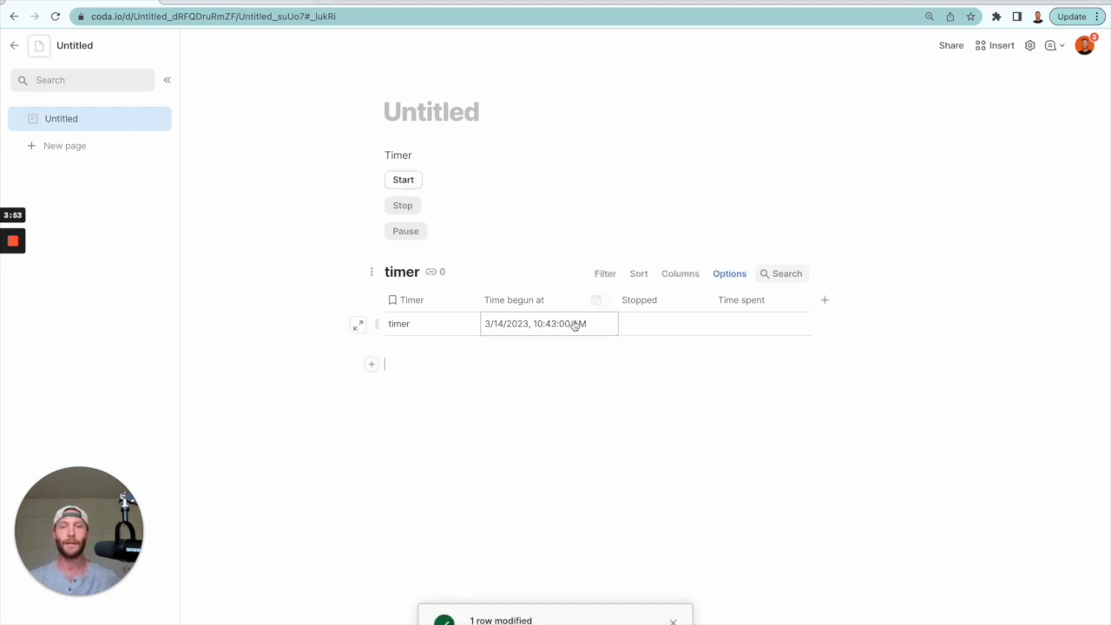
left_click(405, 184)
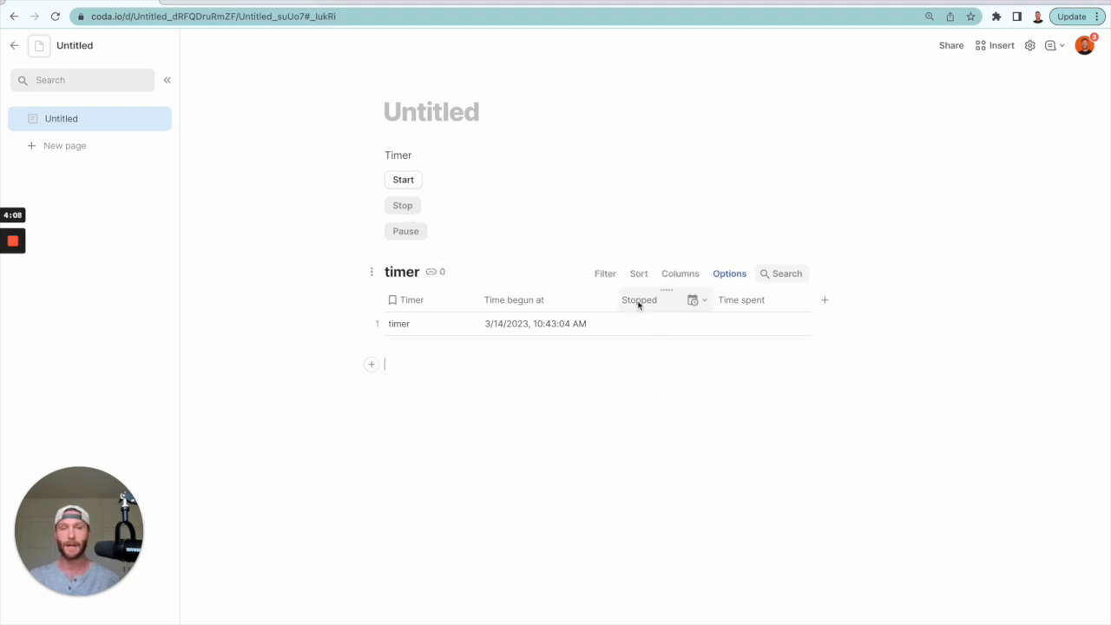
Switch the Stop button's action to a ModifyRows formula with the timer row as its rows argument.
right_click(399, 211)
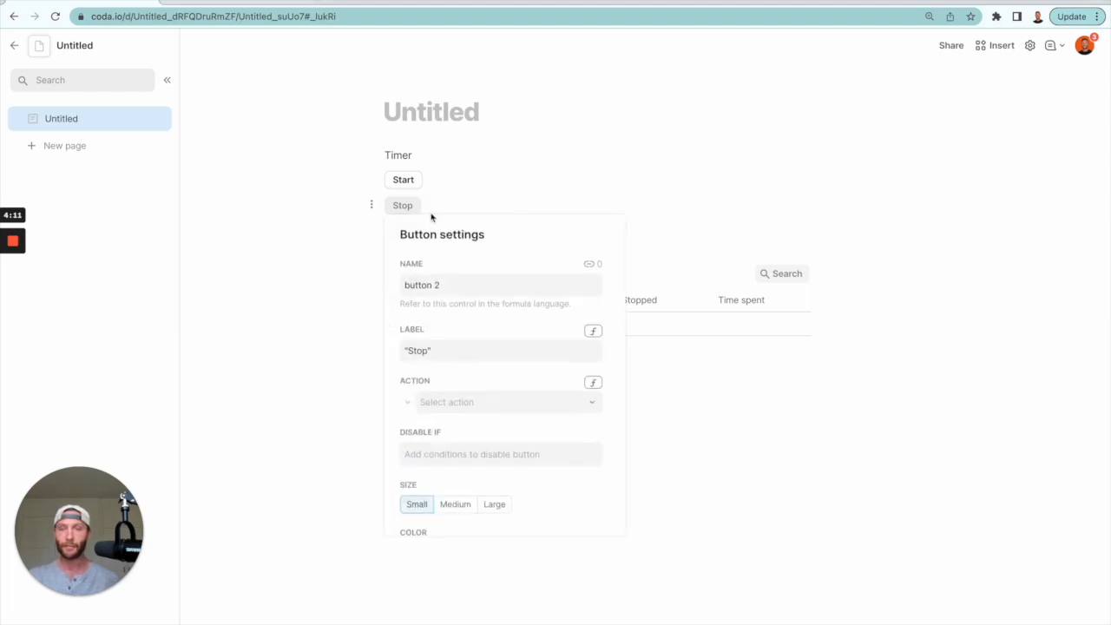
left_click(592, 383)
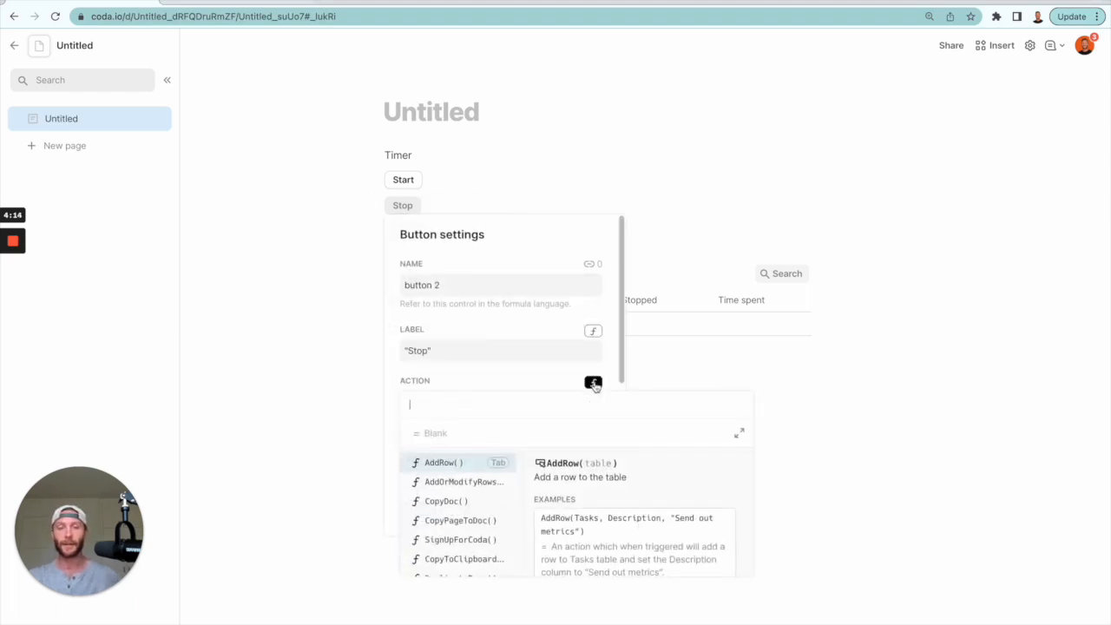
type("mod")
key("Down")
key("Down")
key("Down")
key("Tab")
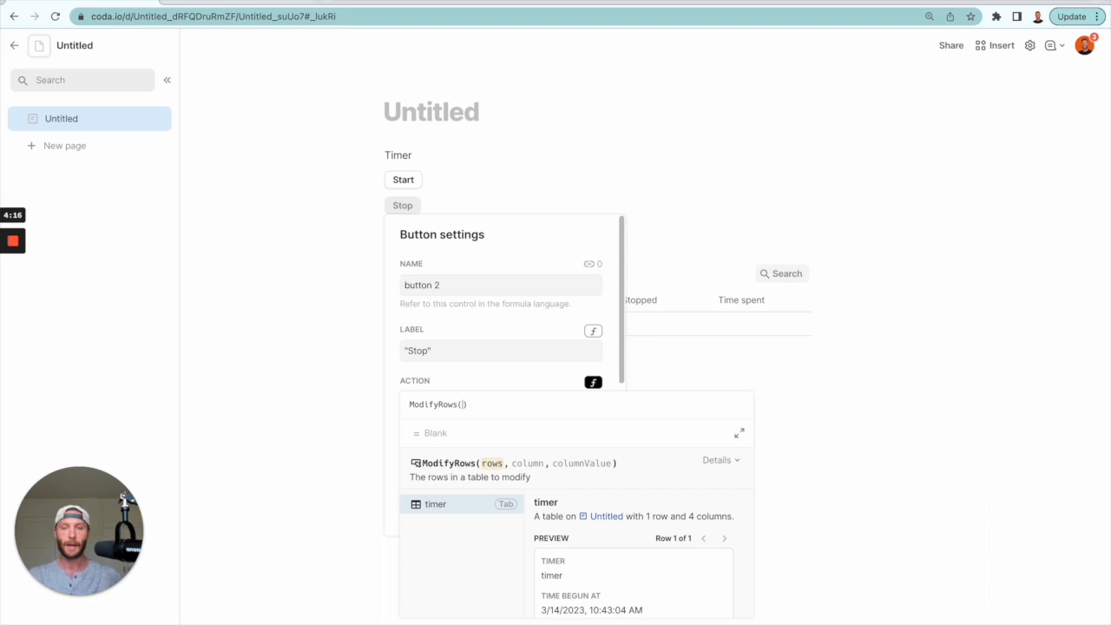
type("timer")
key("Tab")
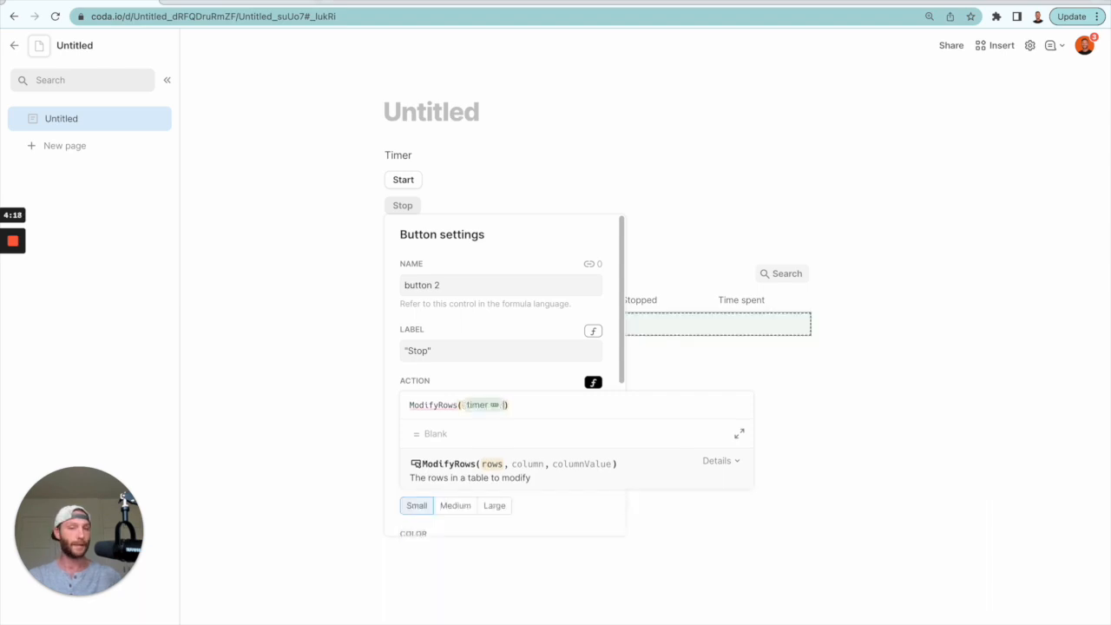
Complete the Stop button's ModifyRows formula with Stopped as the column and Now() as its value.
type(",stopped")
key("Tab")
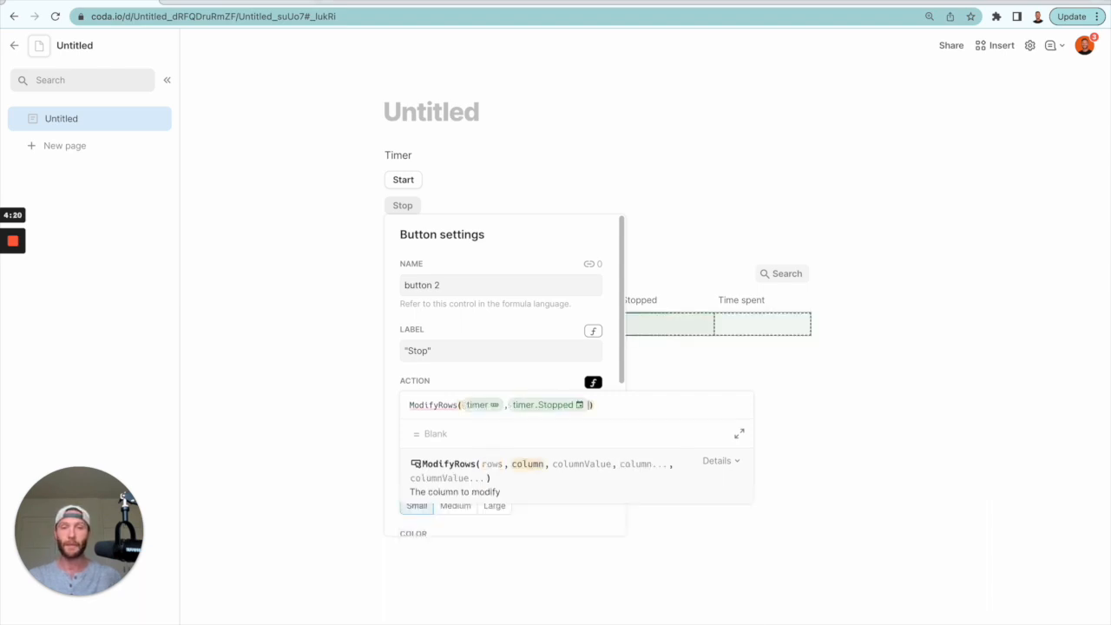
type(",now(")
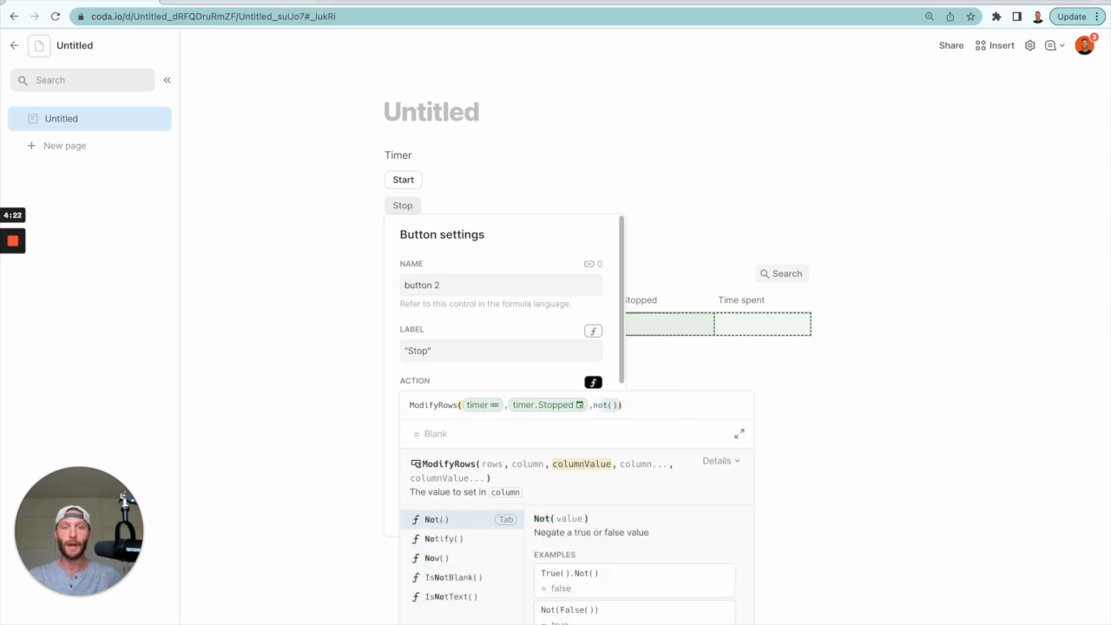
type("))")
key("Return")
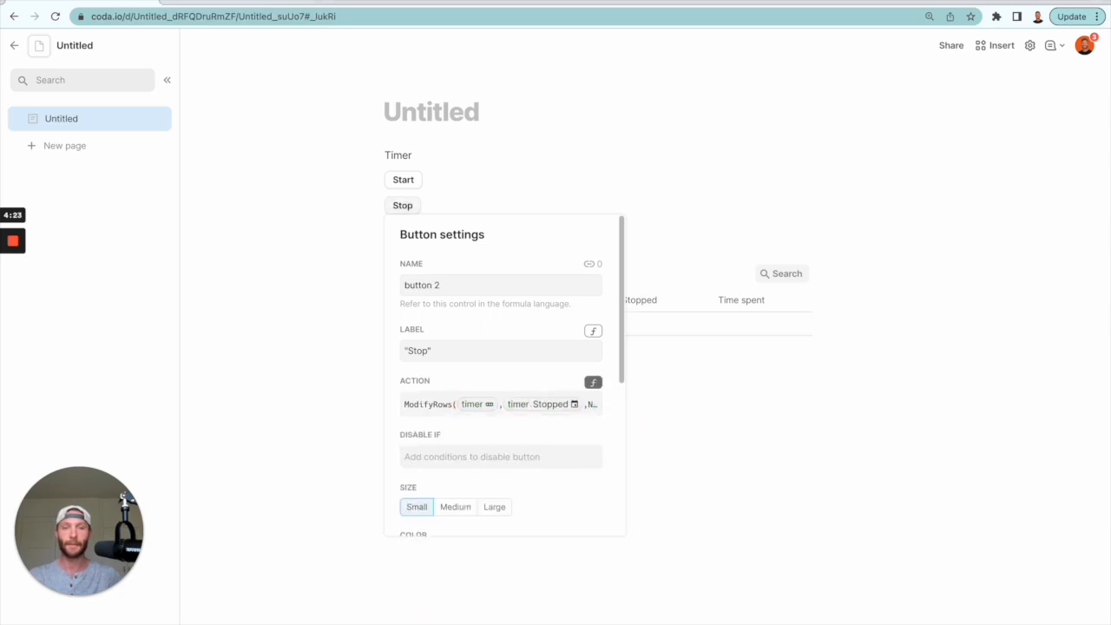
left_click(759, 447)
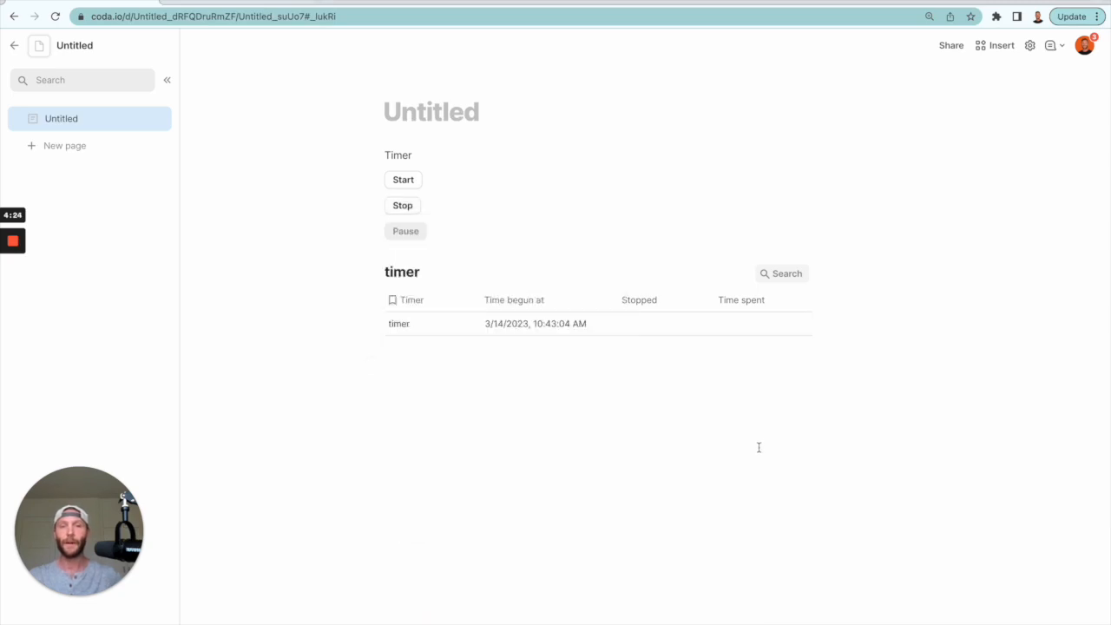
Test the Stop button, set the Stopped column's time format to 10:39:30 AM and widen the column.
left_click(404, 208)
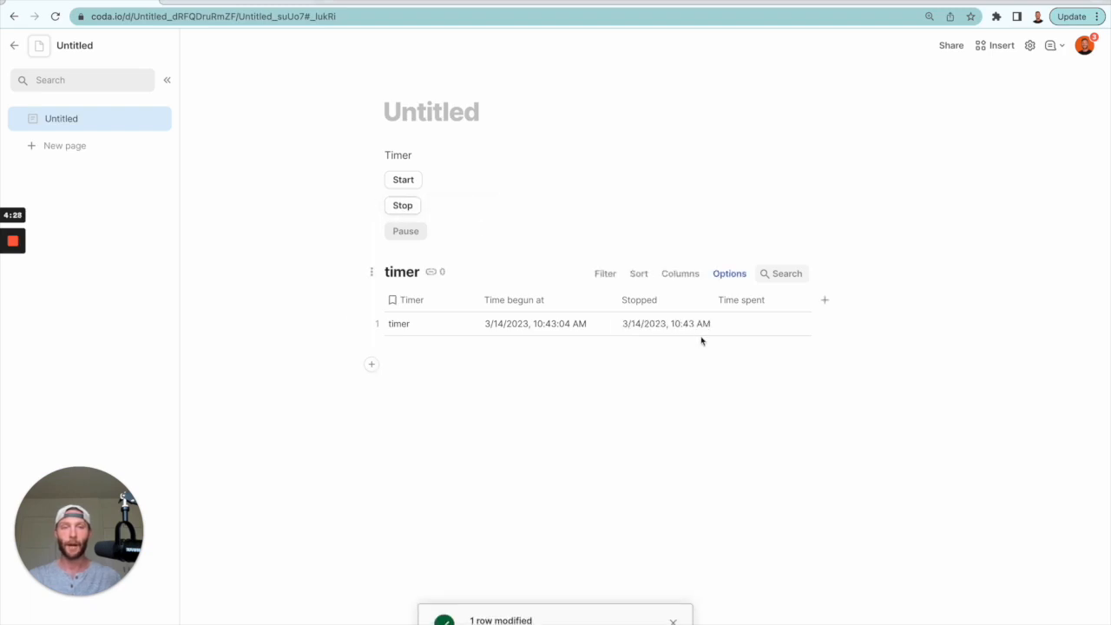
left_click(702, 300)
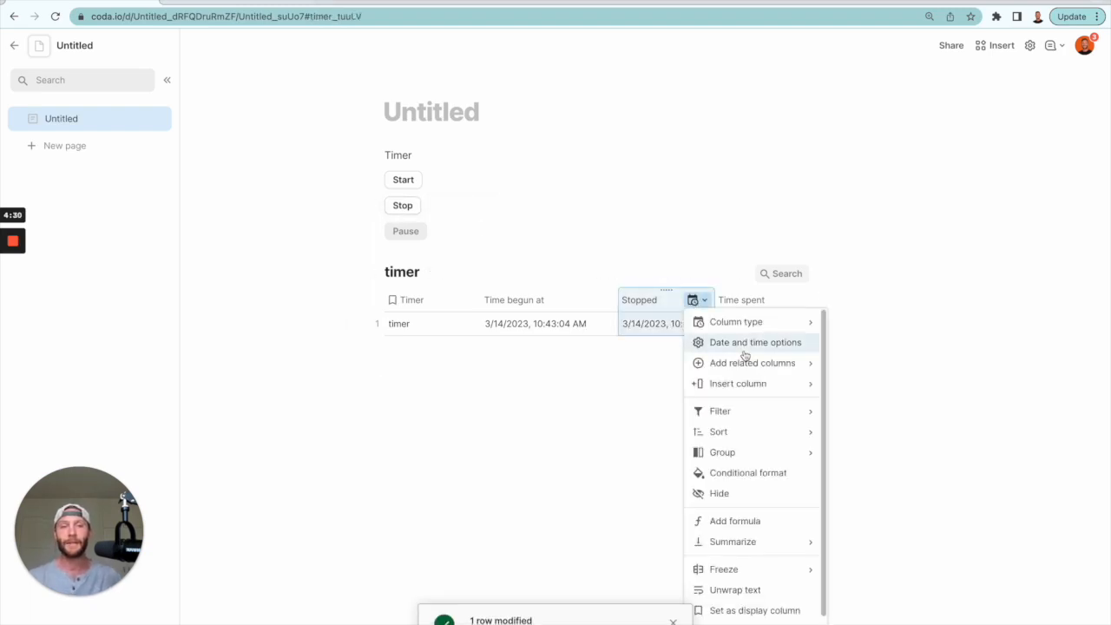
left_click(743, 344)
left_click(807, 436)
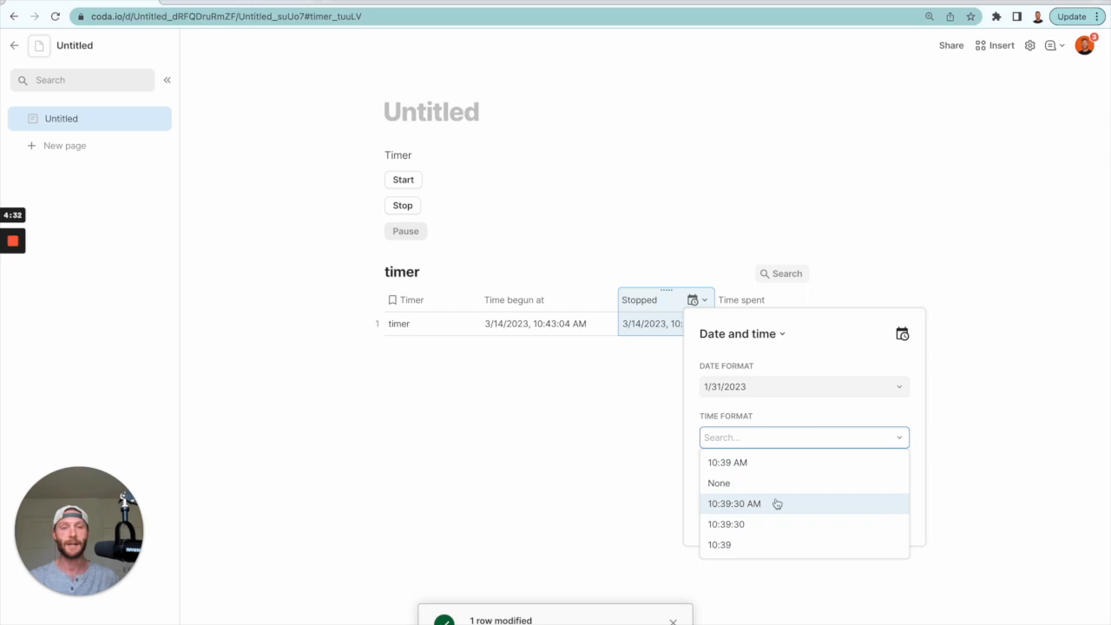
left_click(775, 504)
left_click(637, 431)
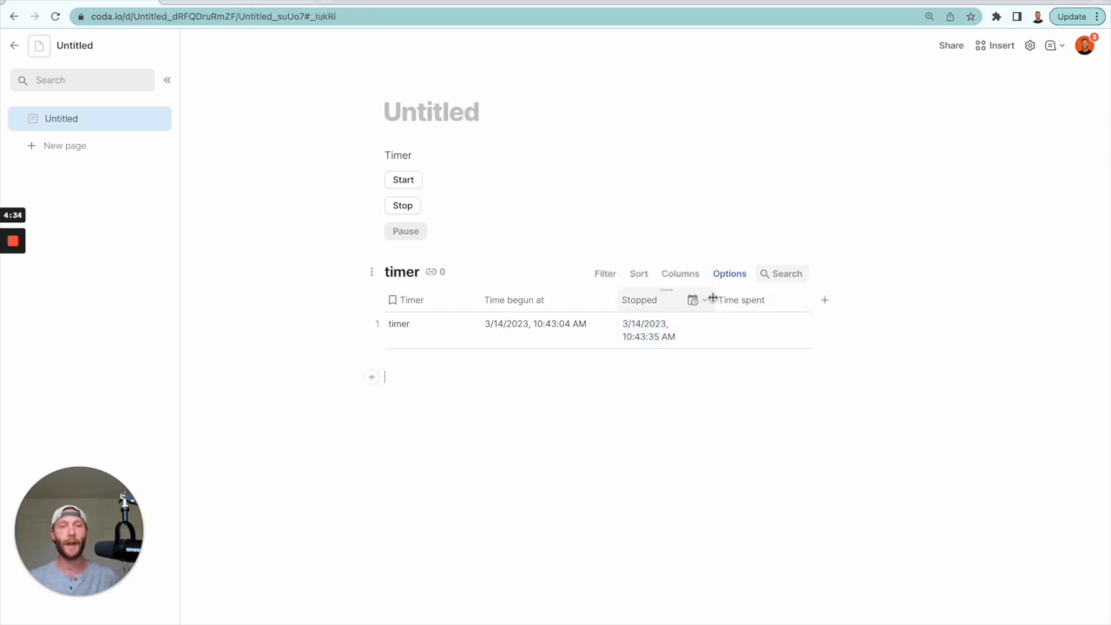
left_click_drag(712, 298, 751, 300)
Give the Time spent column a formula that subtracts Time begun at from Stopped.
left_click(788, 299)
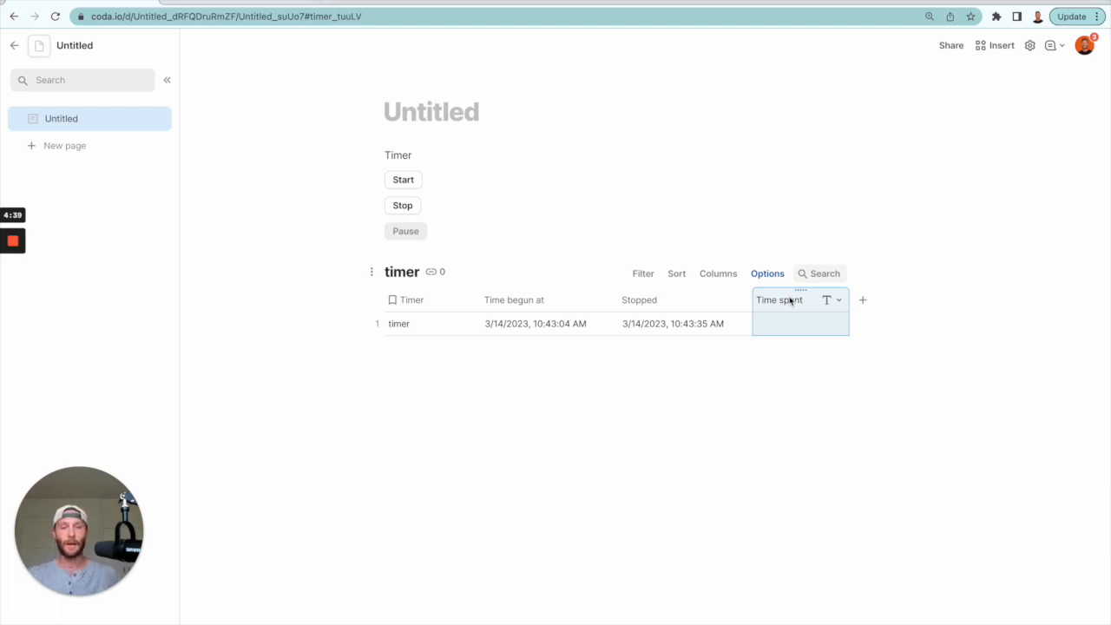
type("=")
type("stopped")
key("Tab")
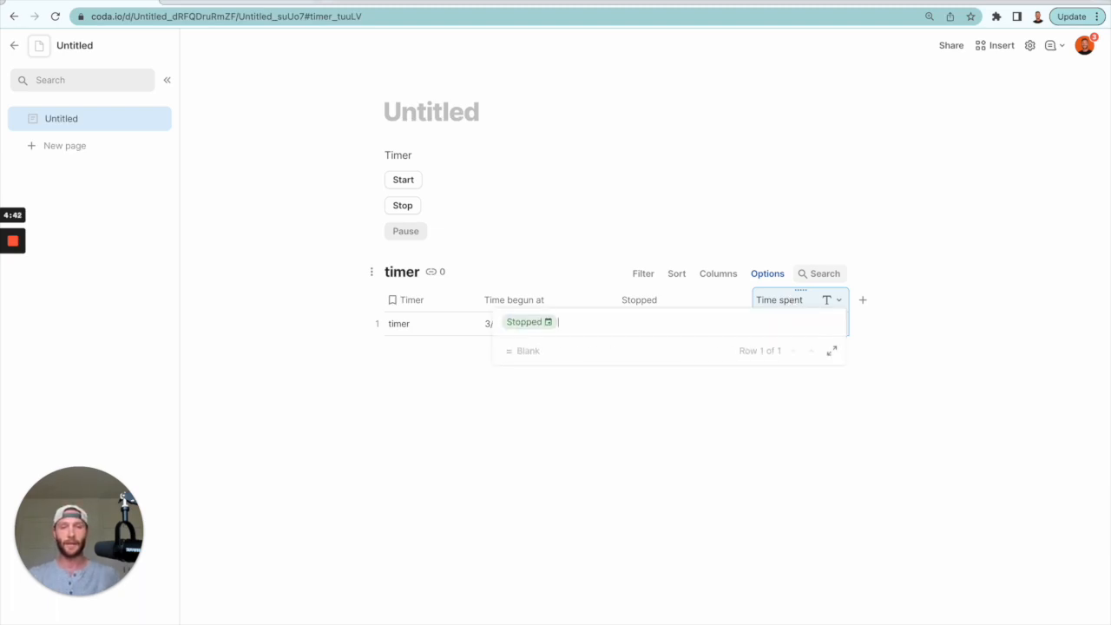
type("-timer")
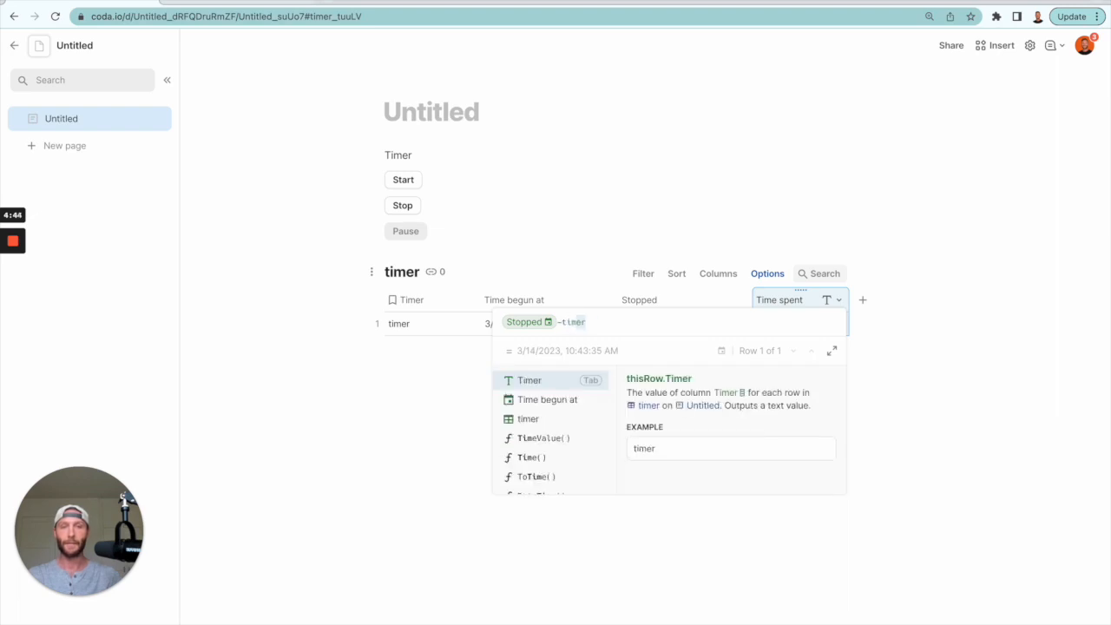
key("Down")
key("Tab")
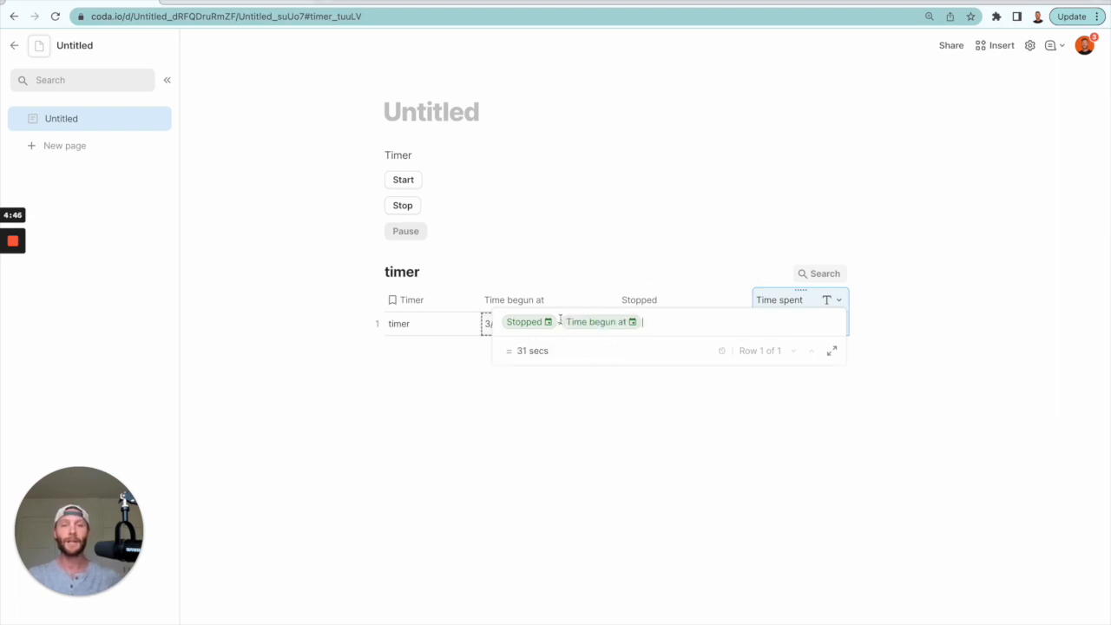
scroll(560, 319, "up", 5)
scroll(560, 319, "up", 3)
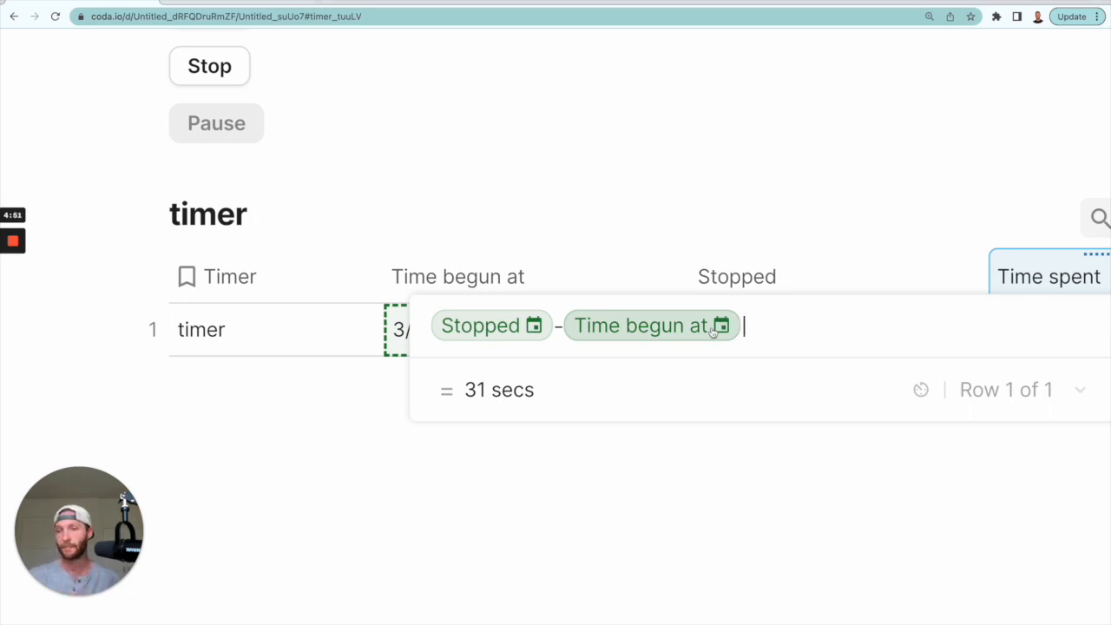
scroll(712, 333, "down", 3)
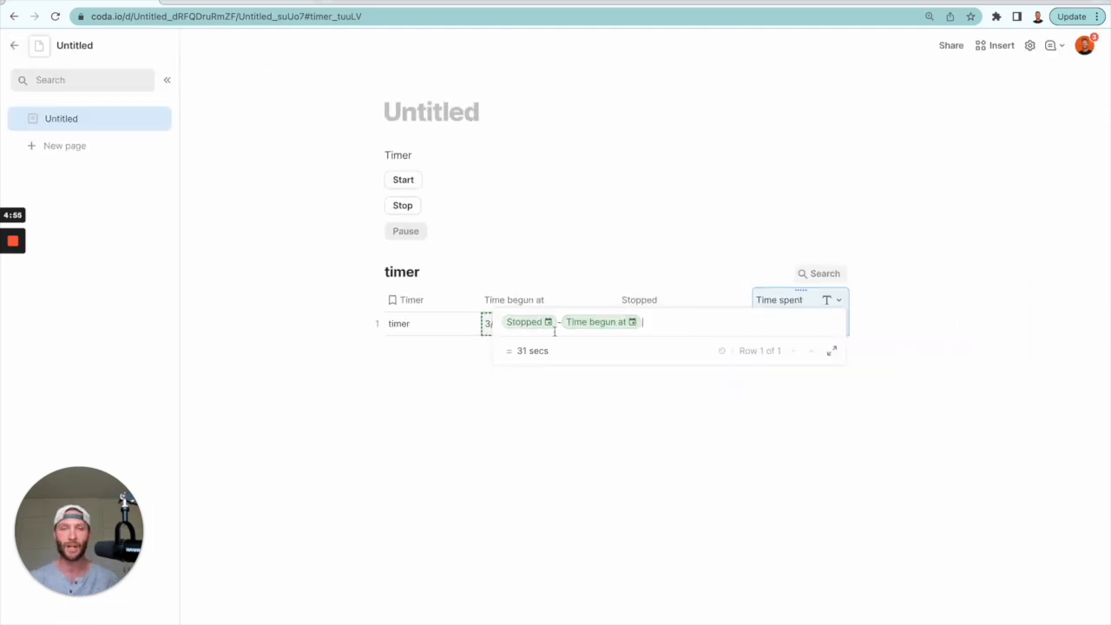
left_click(688, 433)
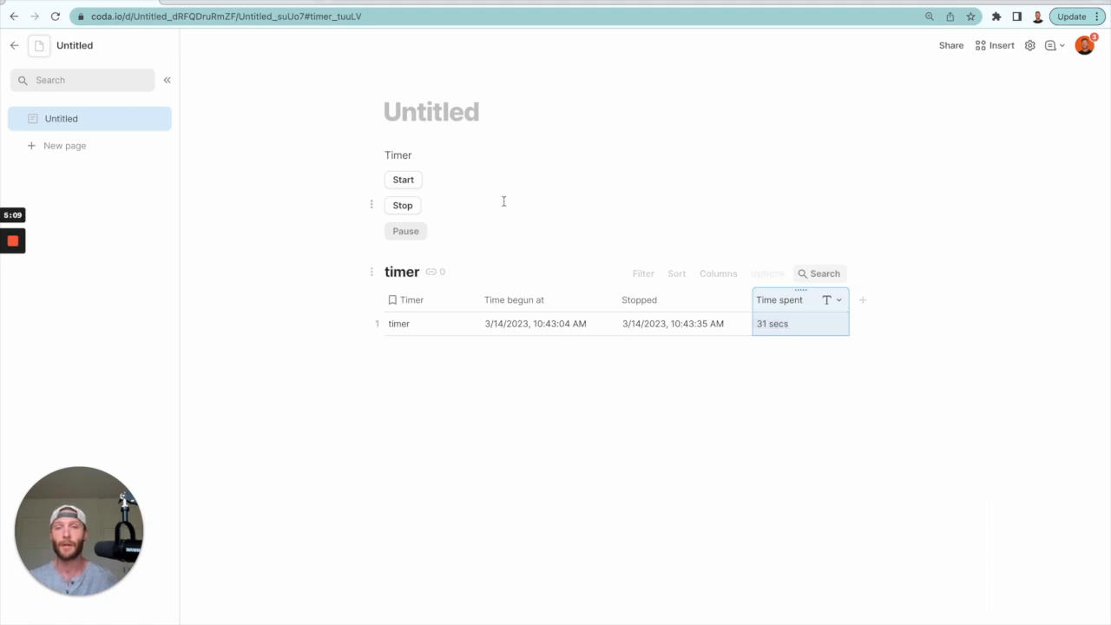
Insert a blank line between the Pause button and the timer table, and check the Time Spent display in the finished Timer doc.
left_click(474, 231)
key("Return")
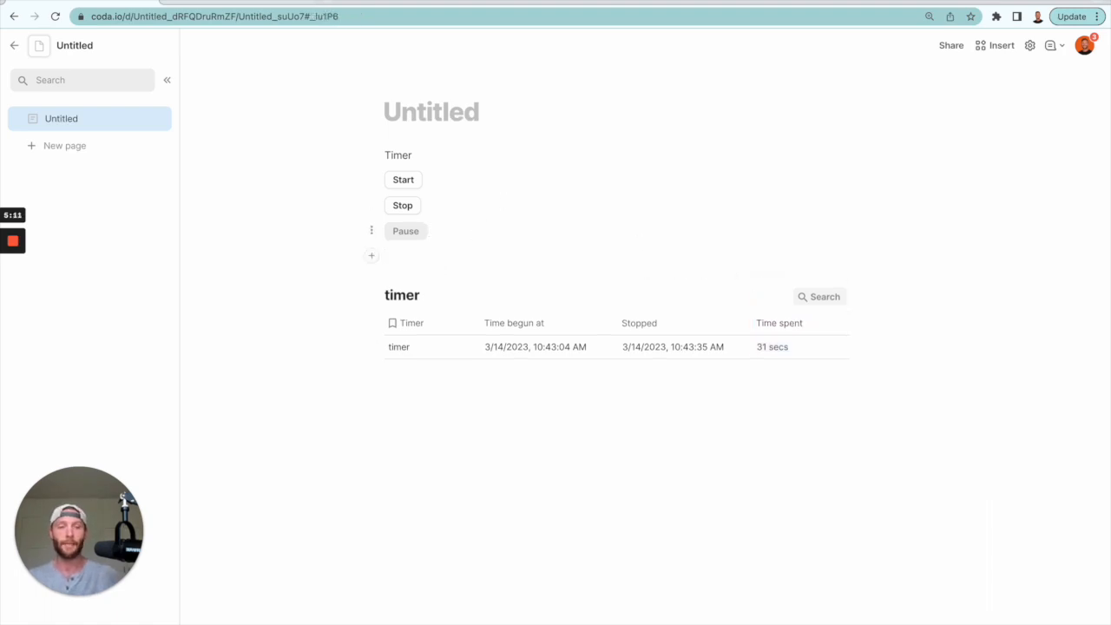
left_click(231, 3)
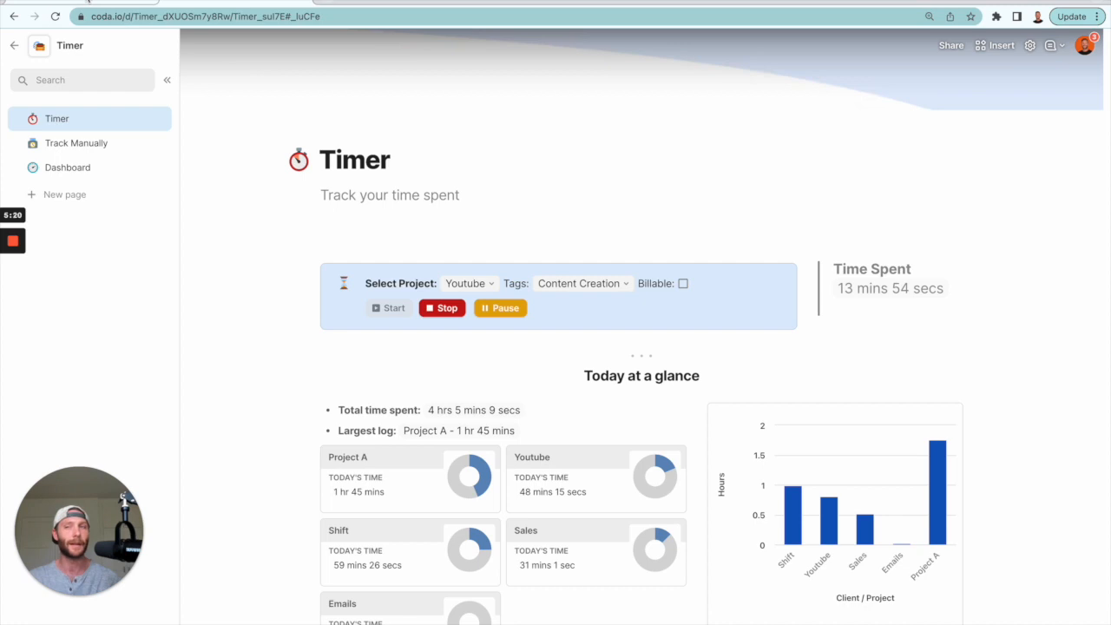
left_click(87, 1)
Replace the Time spent column's formula with an If function whose condition is Stopped.IsBlank().
left_click(764, 327)
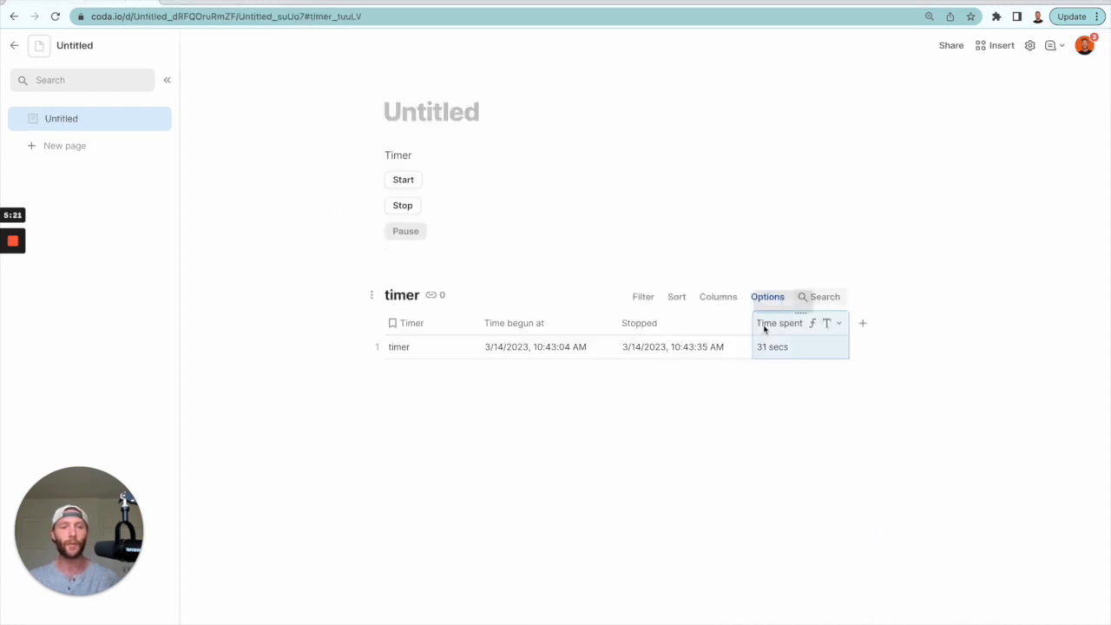
double_click(763, 328)
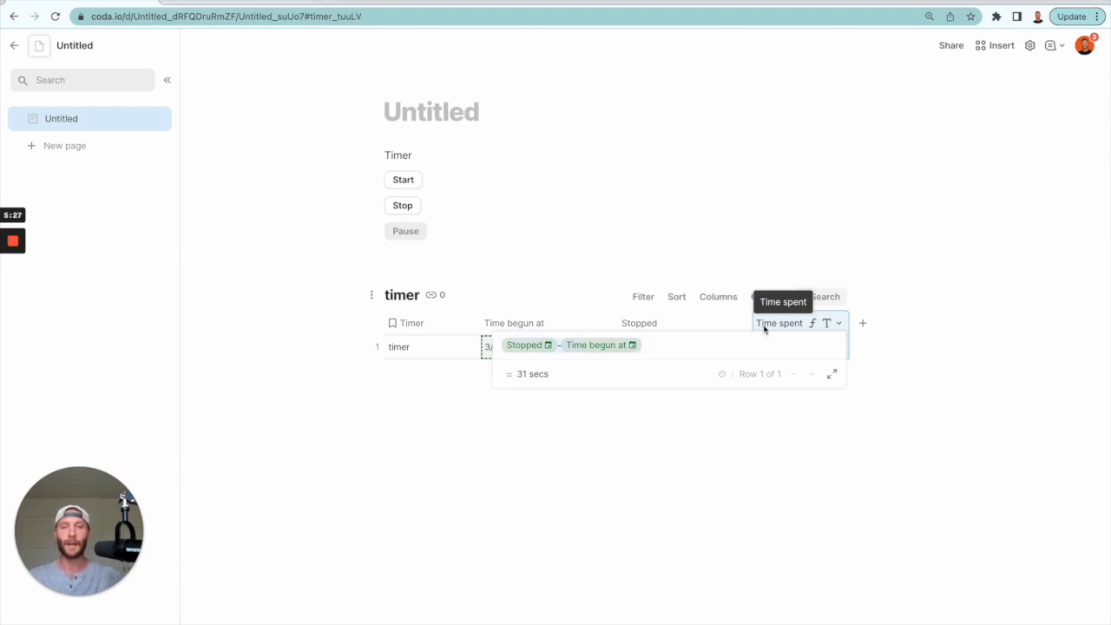
type("if(, ,")
key("Tab")
type("sto")
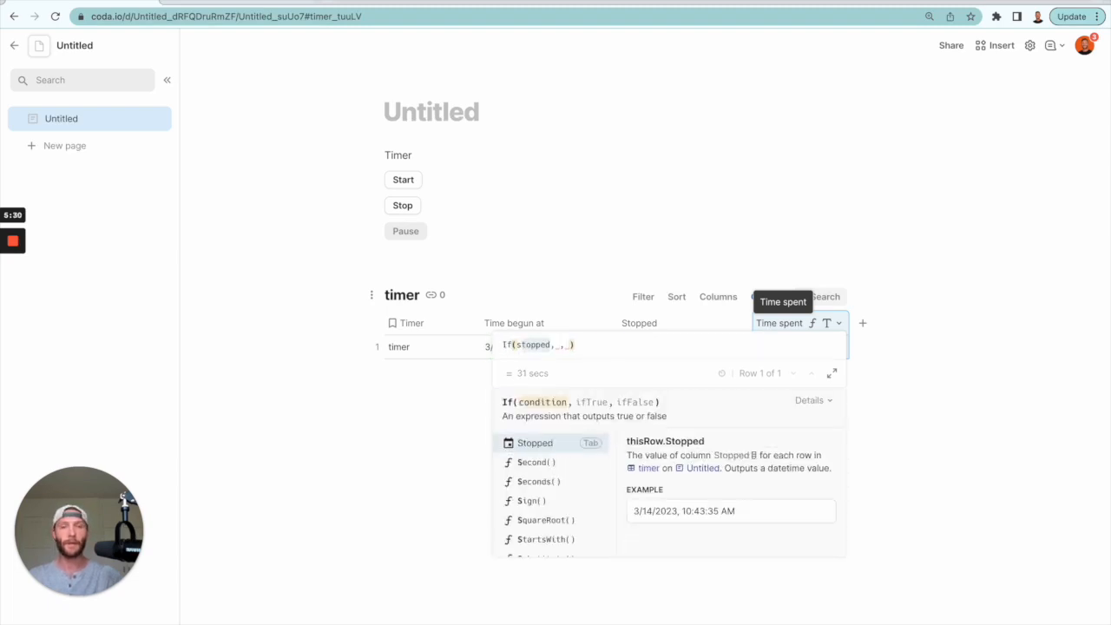
key("Tab")
type(".isbl")
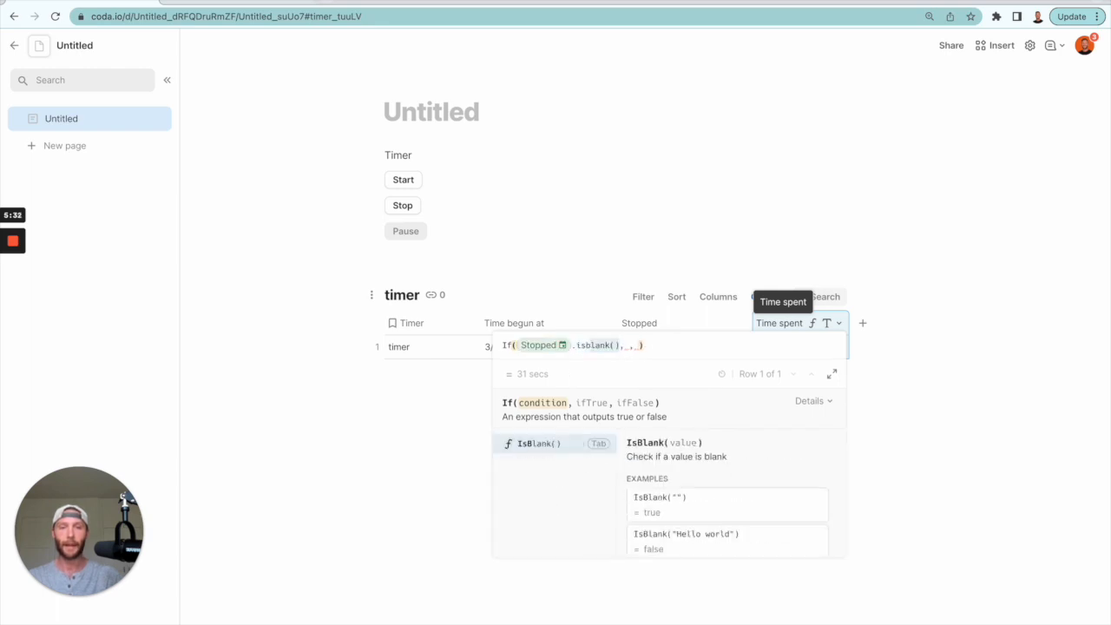
key("Tab")
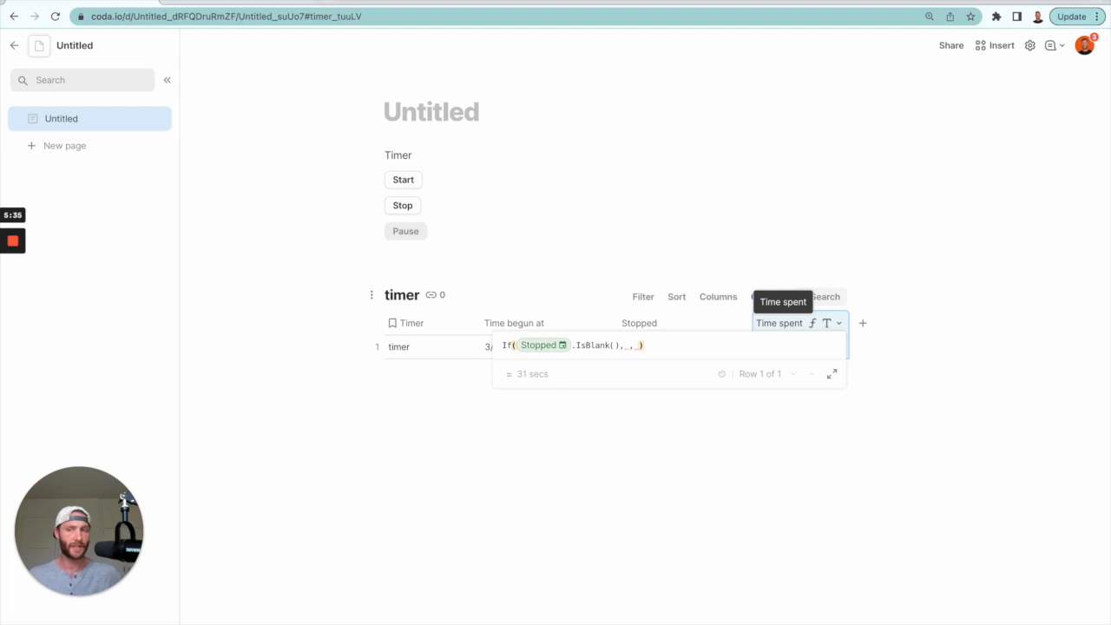
type(",")
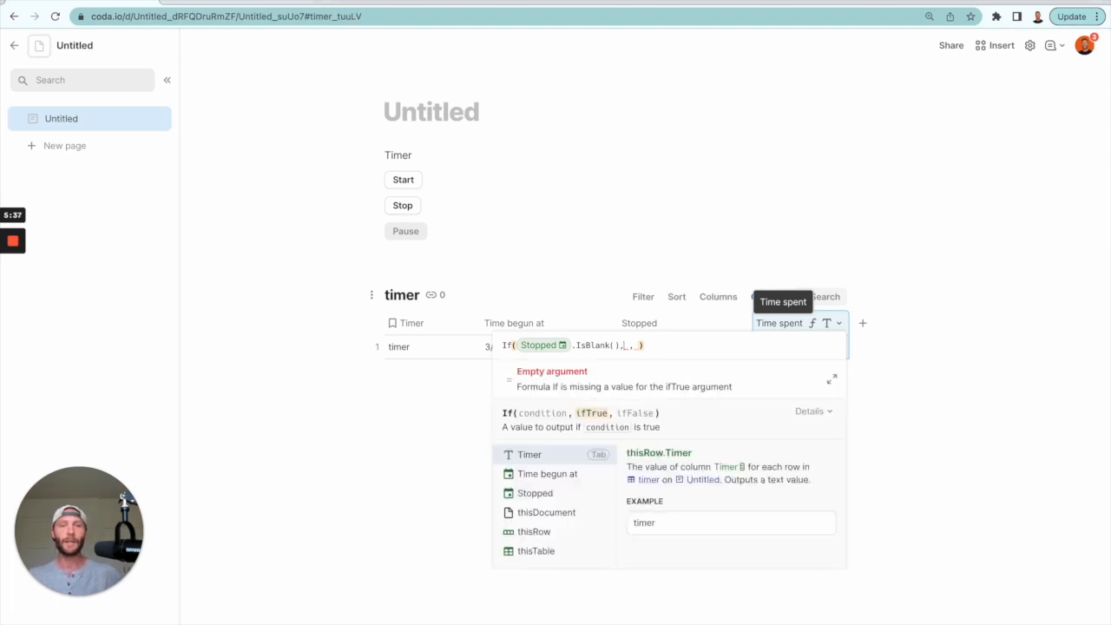
Set the If formula's true result to Now() minus Time begun at.
type("now()")
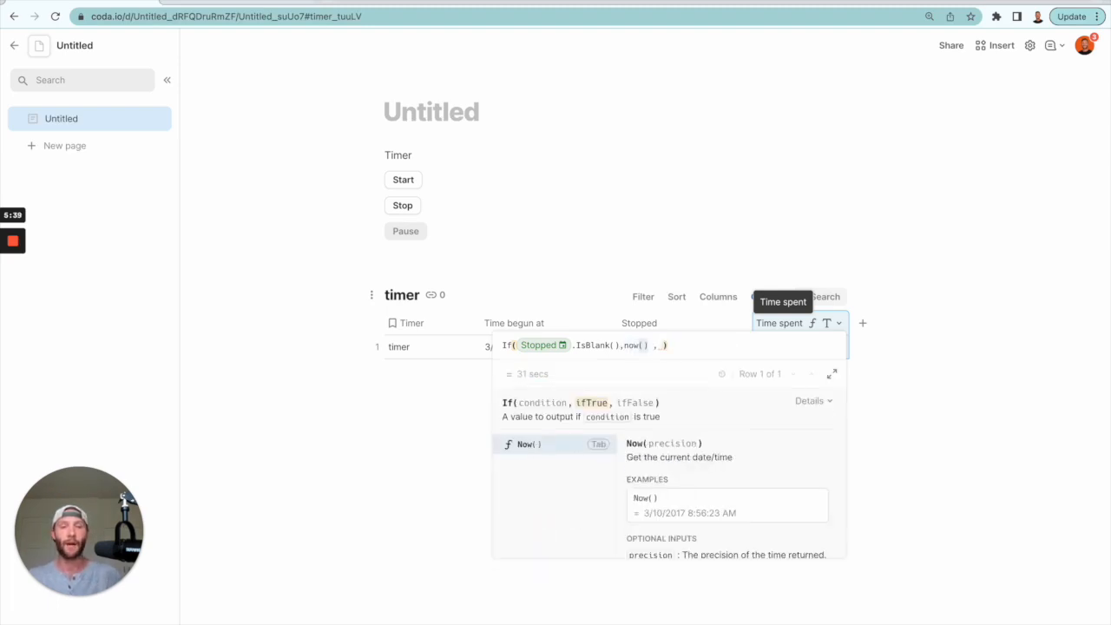
type("-")
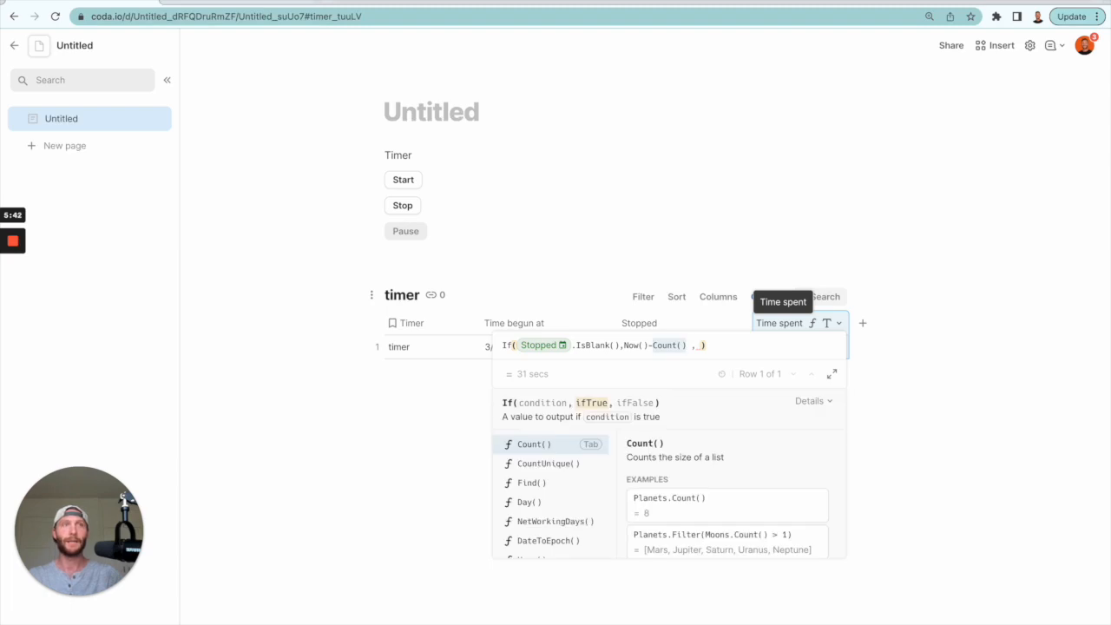
type("timer")
key("Down")
key("Tab")
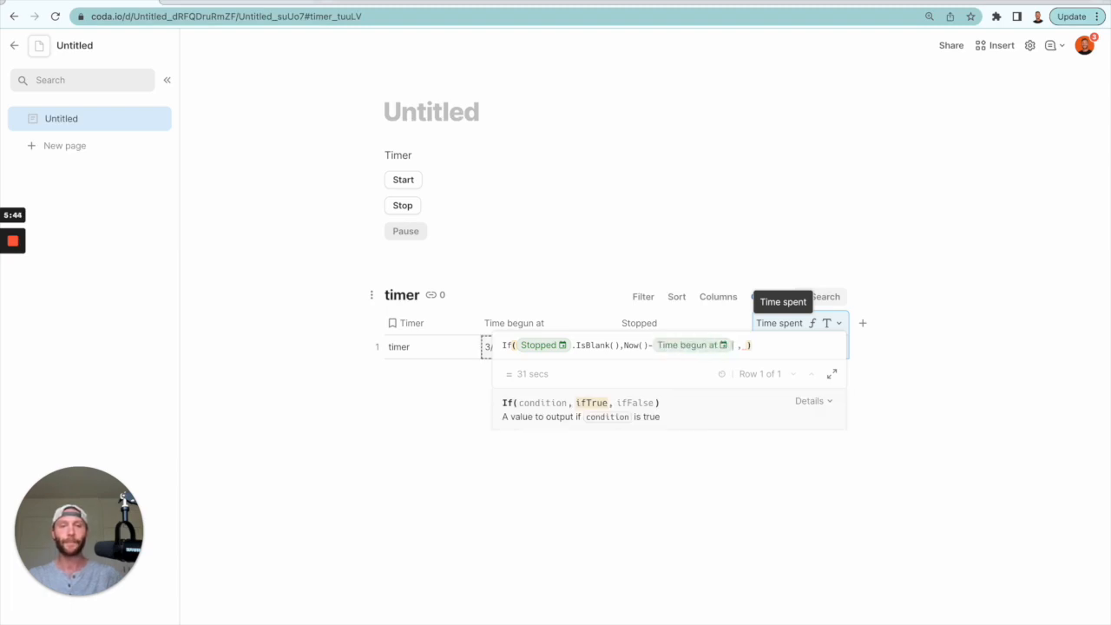
type(",")
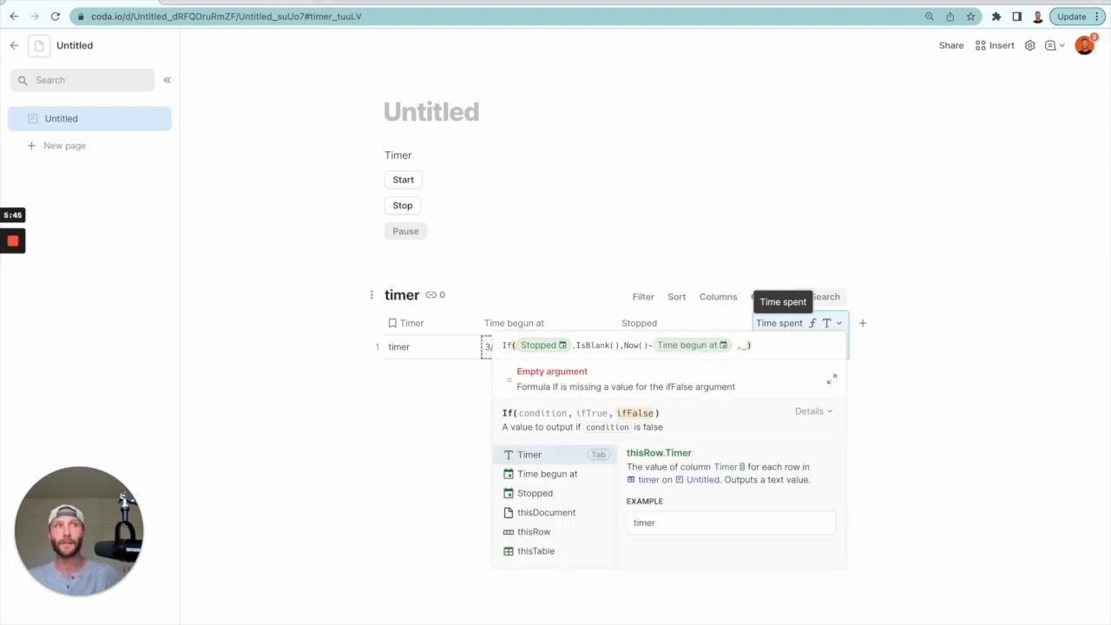
Set the If formula's false result to Stopped minus Time begun at and apply the formula.
type("stopped")
key("Tab")
type("-tim")
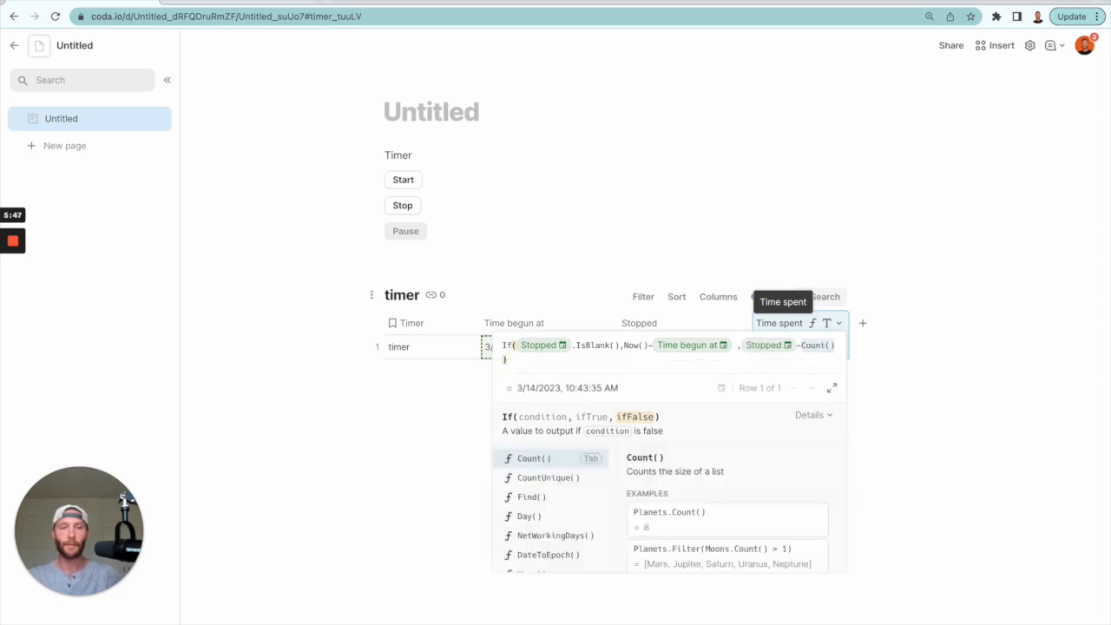
key("Down")
key("Tab")
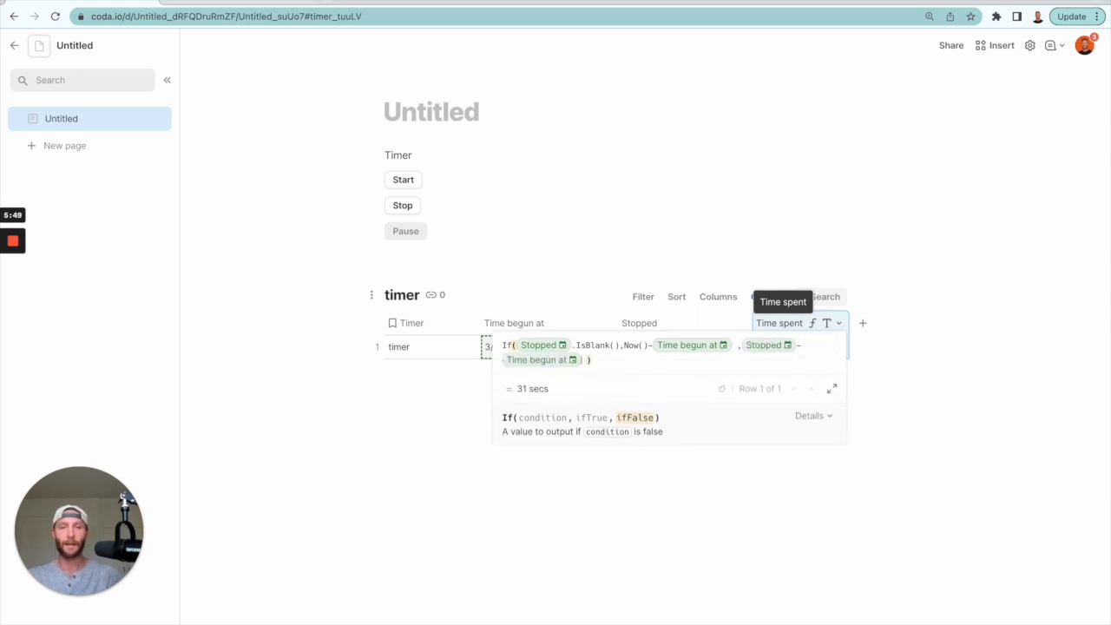
key("Return")
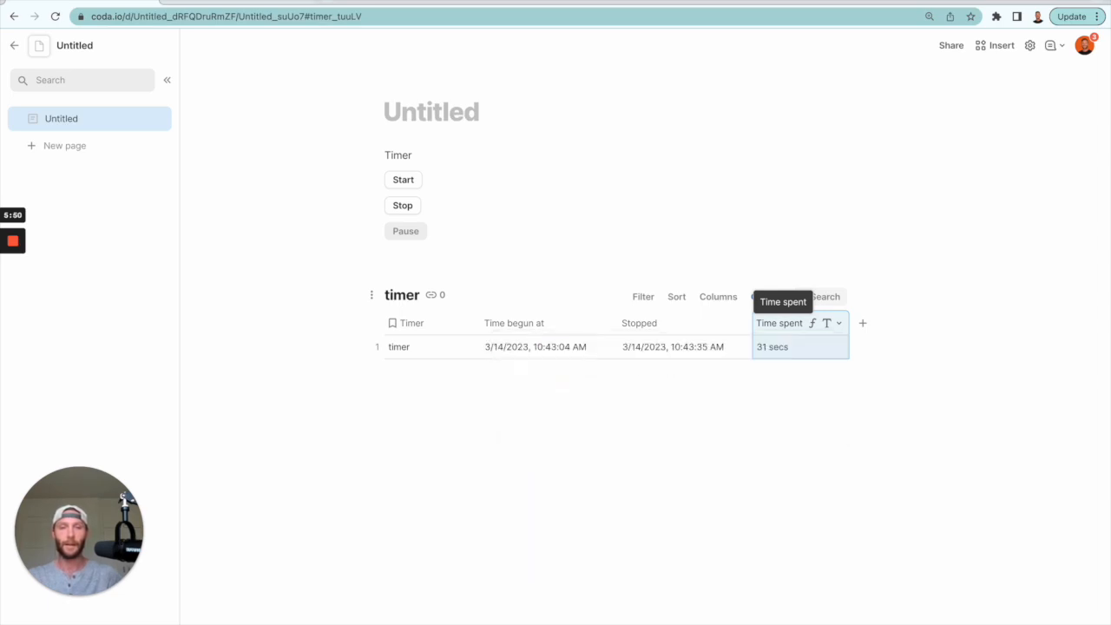
Clear the Stopped value in the timer row to test the live Time spent calculation.
left_click(740, 358)
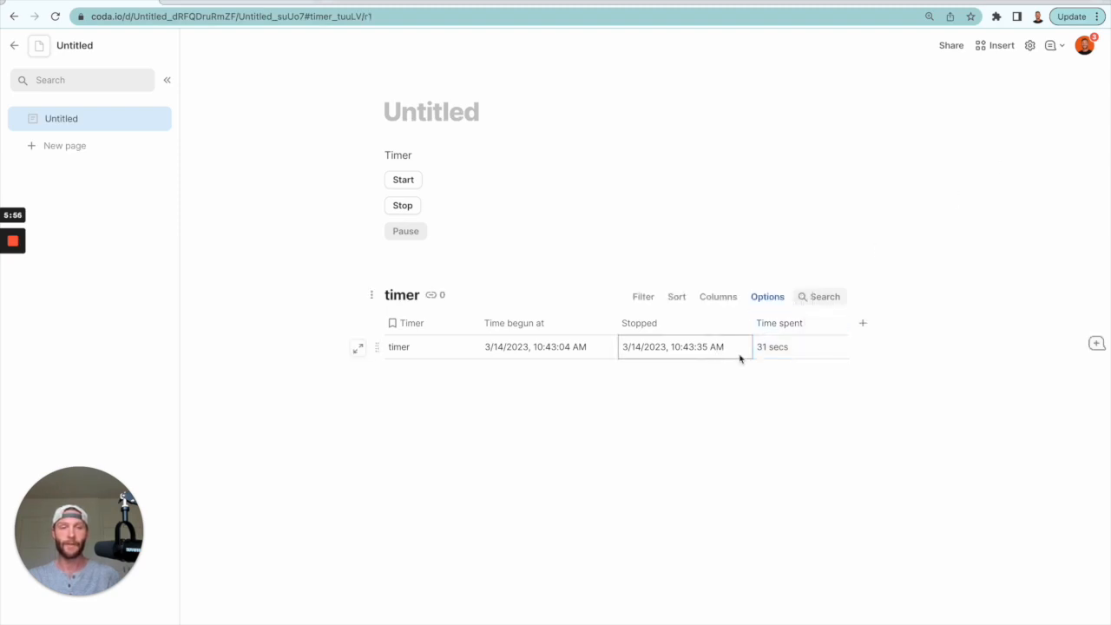
key("Delete")
left_click(724, 426)
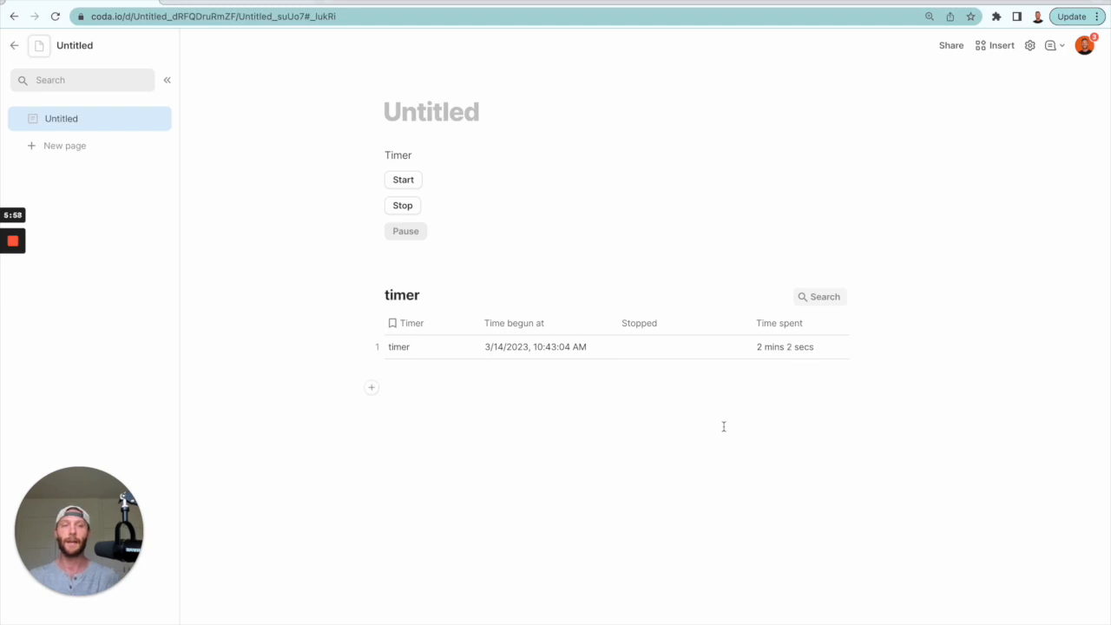
left_click(528, 330)
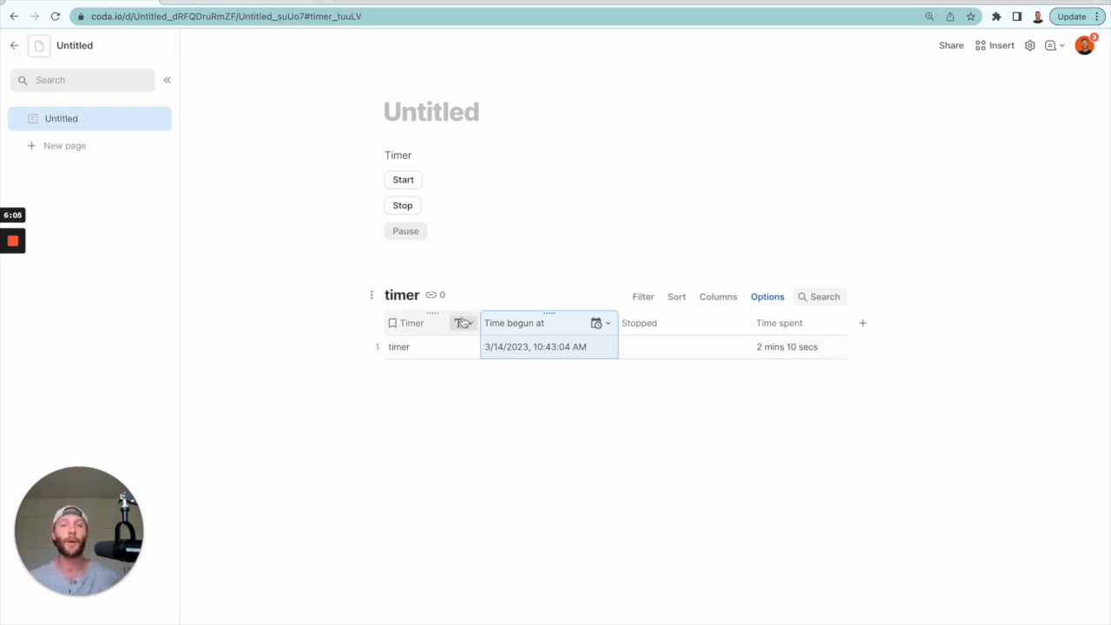
On the blank line below the Pause button, insert the formula timer.Time spent followed by the text "spent active on timer".
left_click(436, 262)
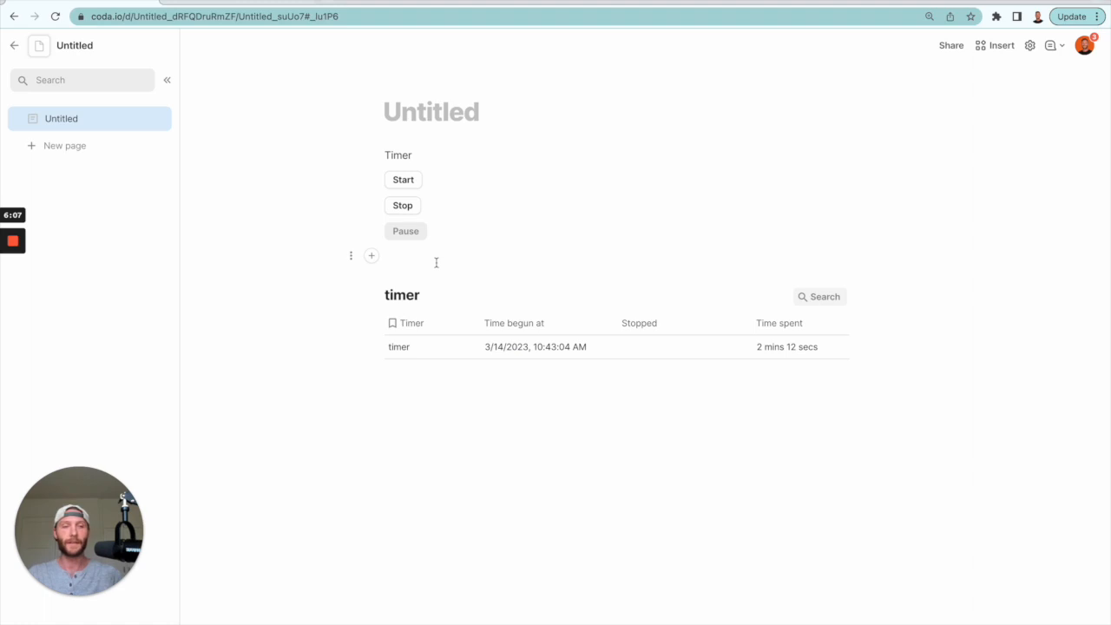
key("equal")
type("timer")
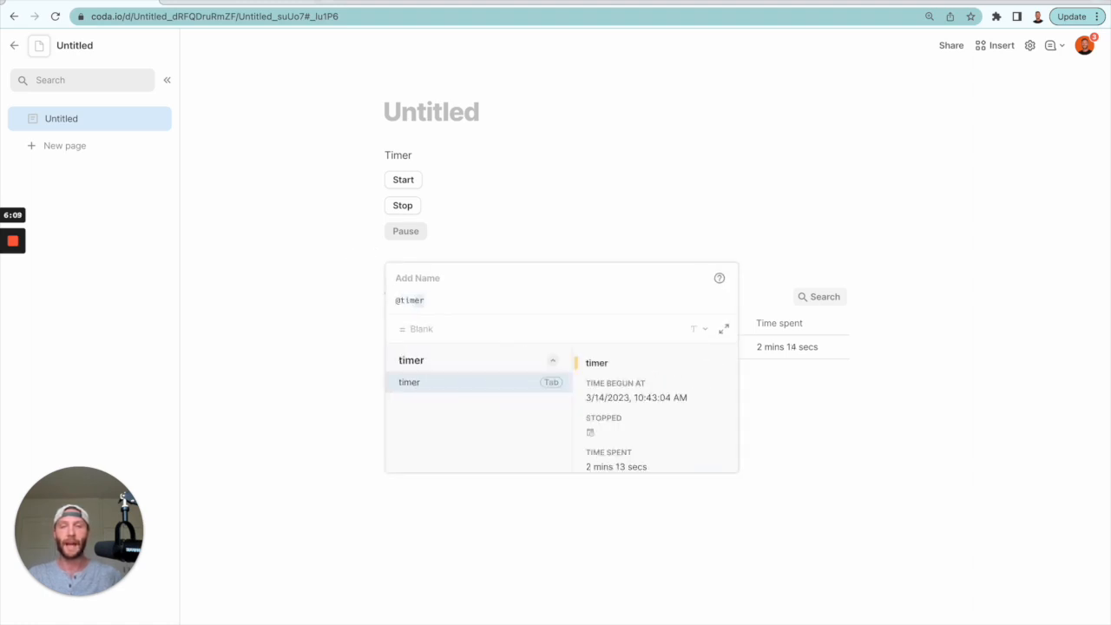
key("Tab")
type(".timer")
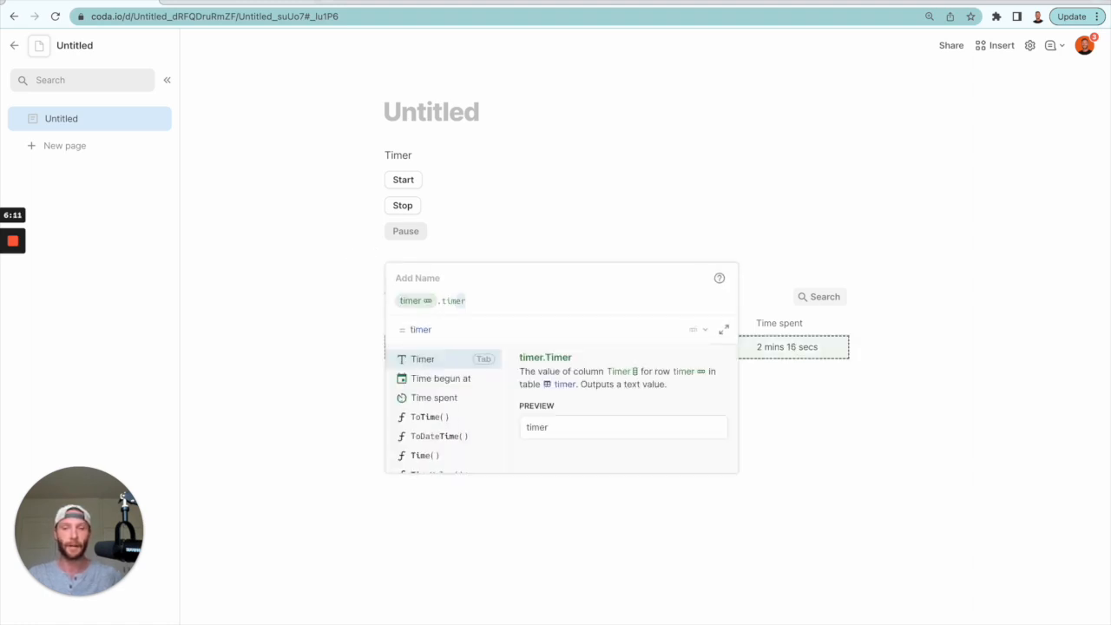
key("Down")
key("Down")
key("Tab")
key("Return")
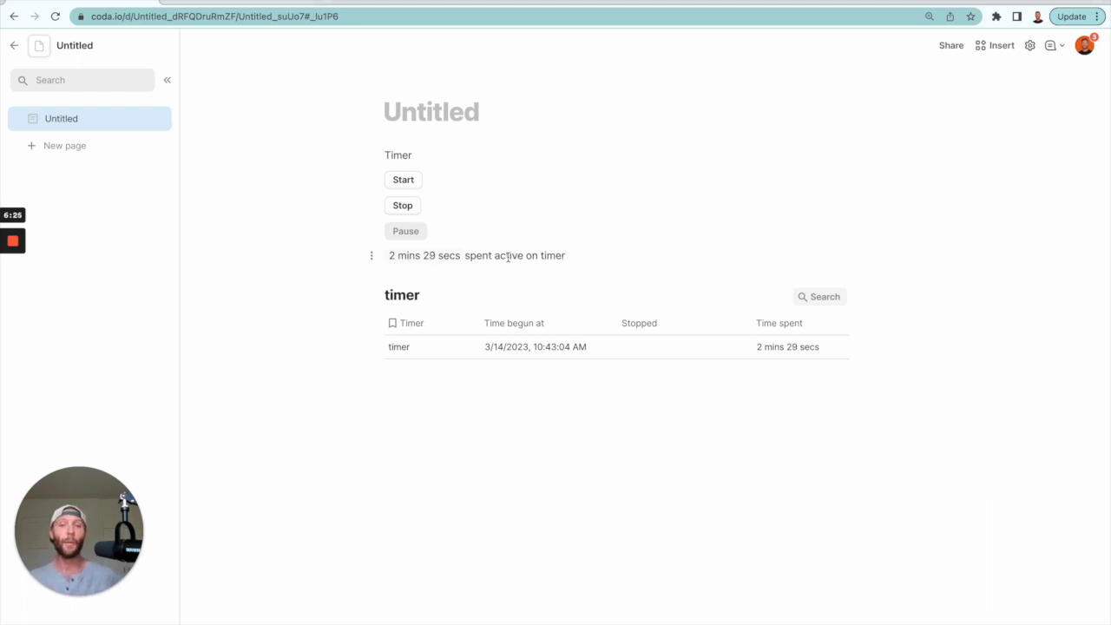
Stop the running timer with the Stop button and select the whole timer row.
left_click(408, 208)
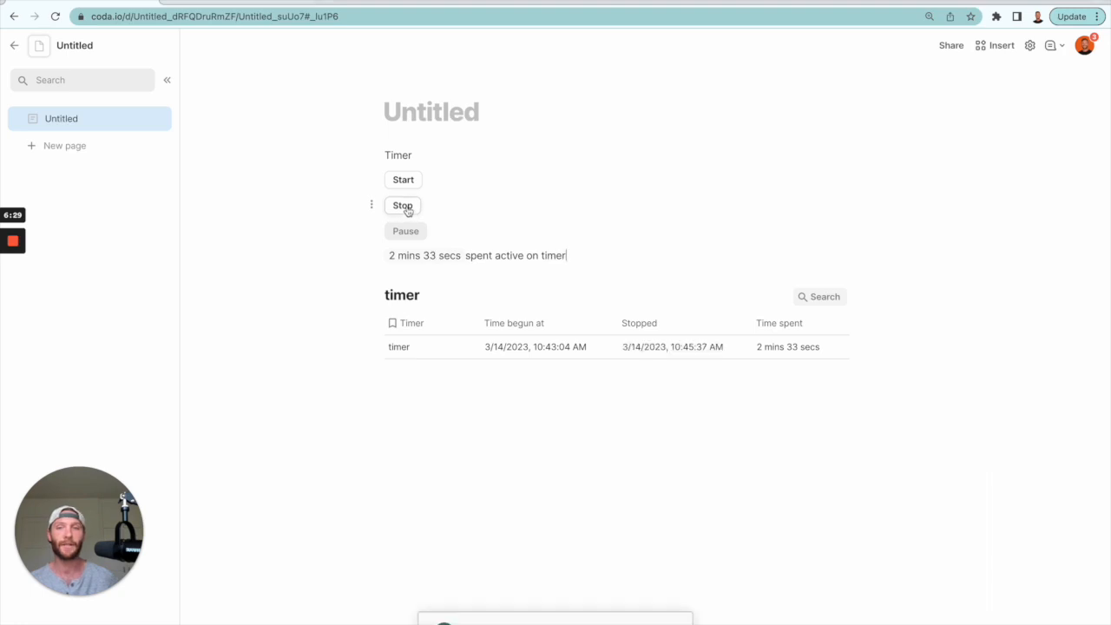
left_click_drag(447, 349, 769, 356)
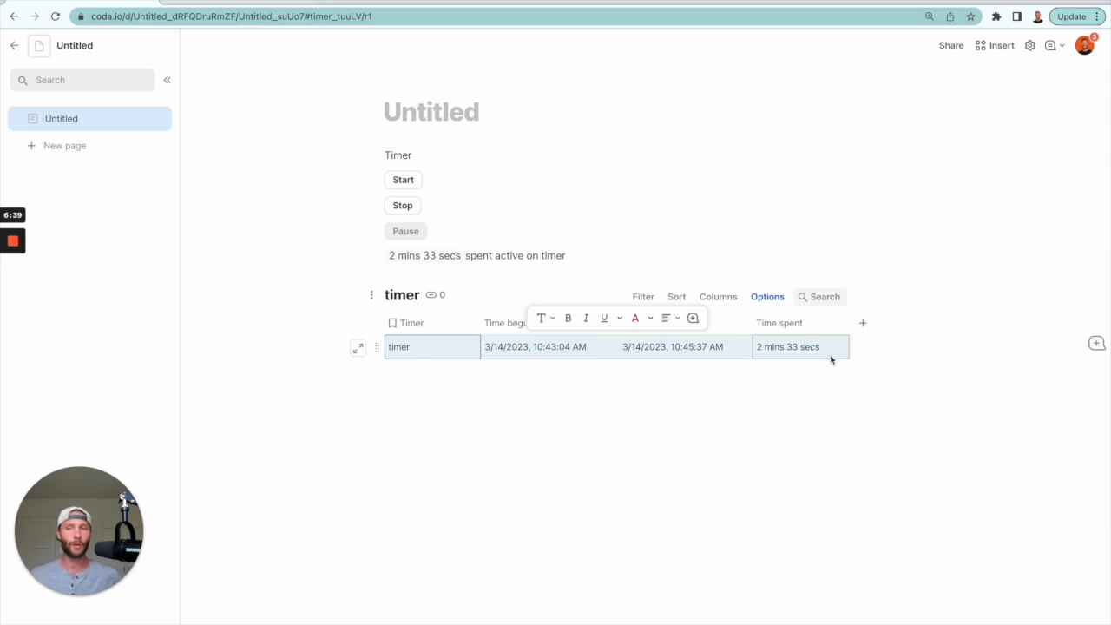
Examine the Dashboard page of the finished Timer doc, including its at-a-glance figures and tag charts.
left_click(281, 4)
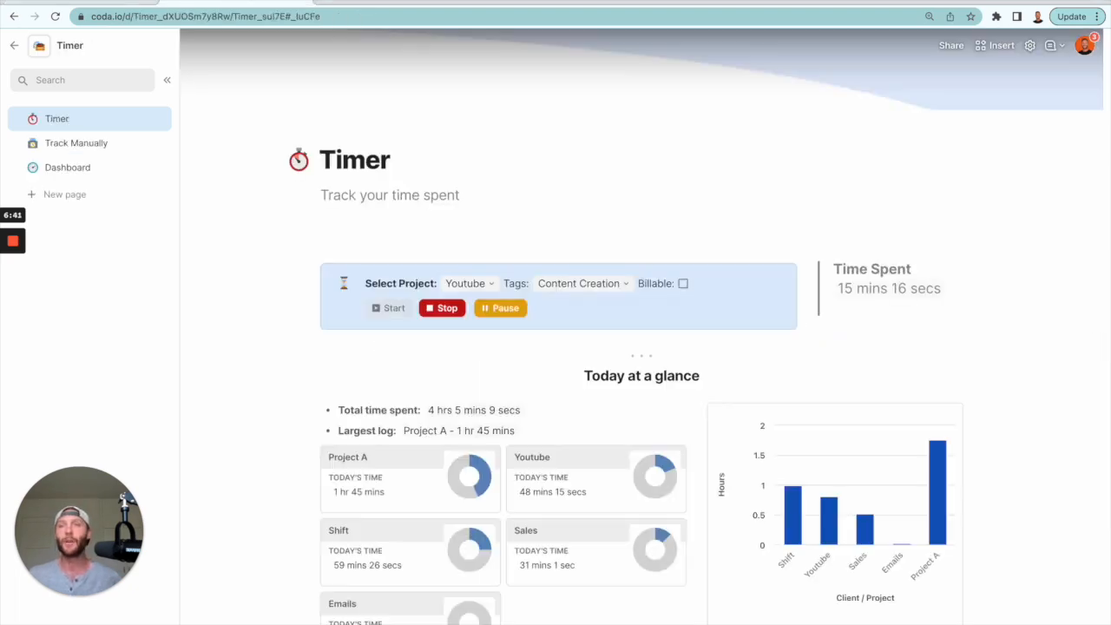
left_click(78, 166)
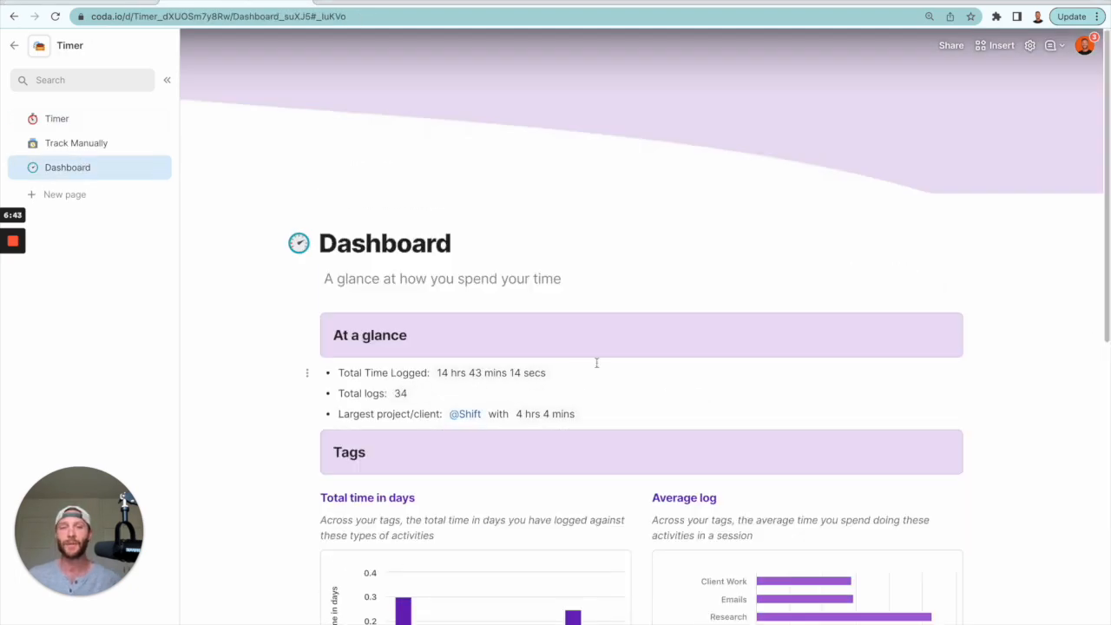
scroll(595, 362, "down", 3)
scroll(595, 362, "down", 2)
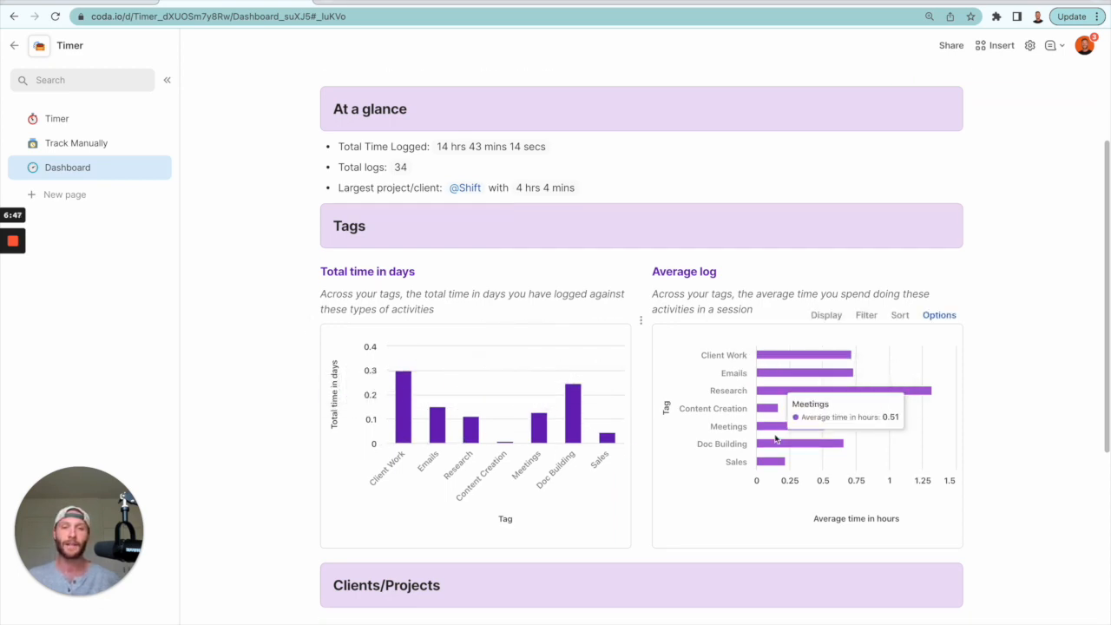
scroll(775, 439, "down", 4)
scroll(523, 426, "up", 2)
scroll(524, 426, "up", 4)
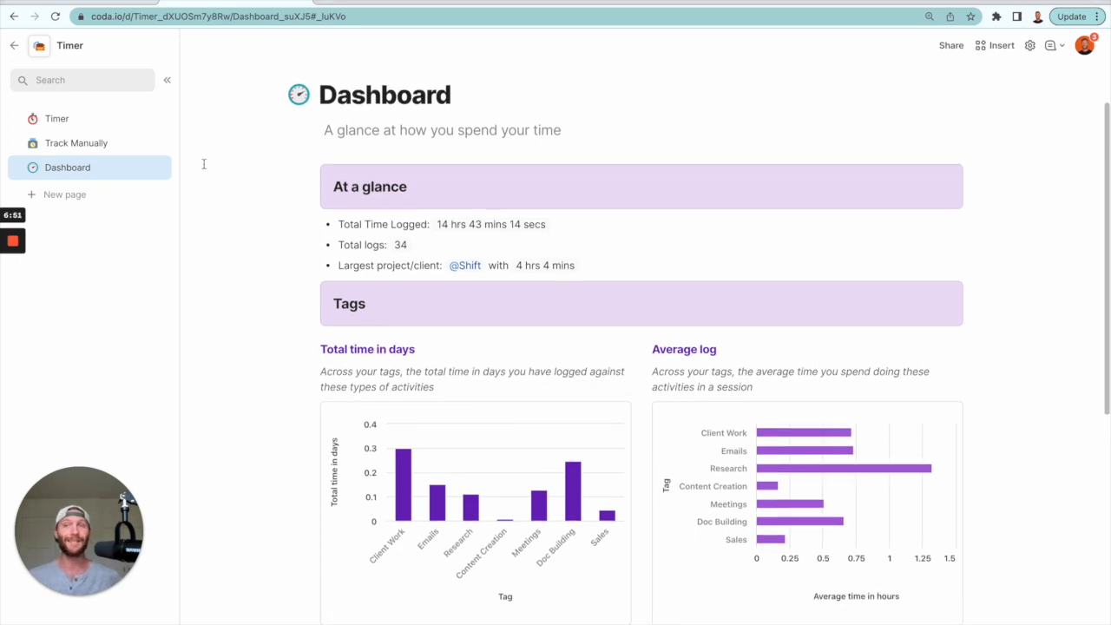
In the Untitled doc, insert a new table below the timer table and name it DB Logged Time.
left_click(64, 12)
left_click(470, 399)
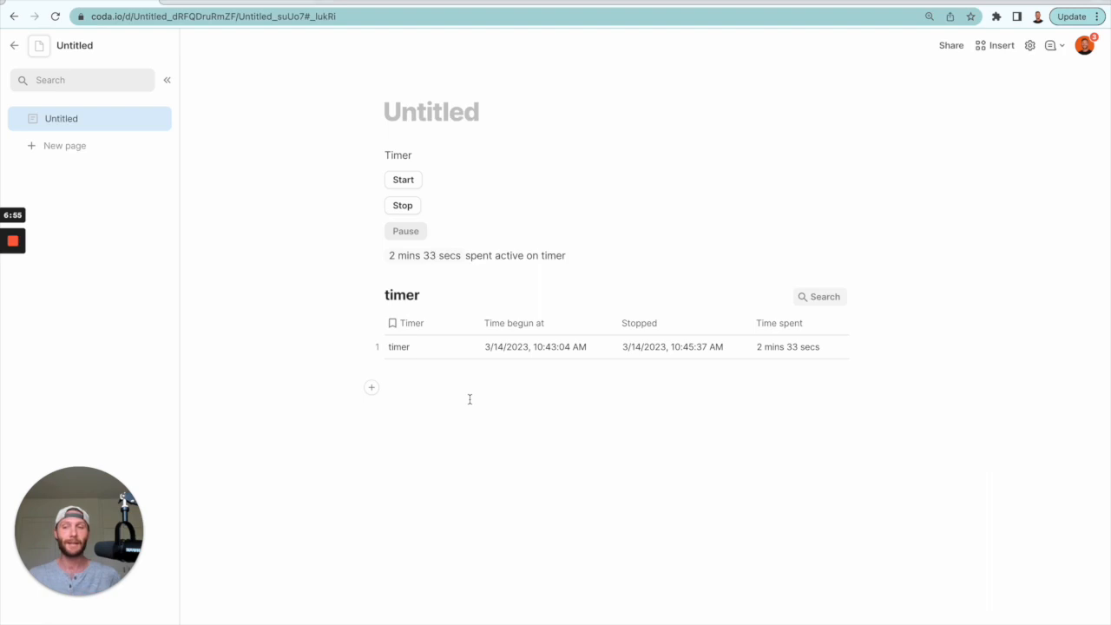
type("/")
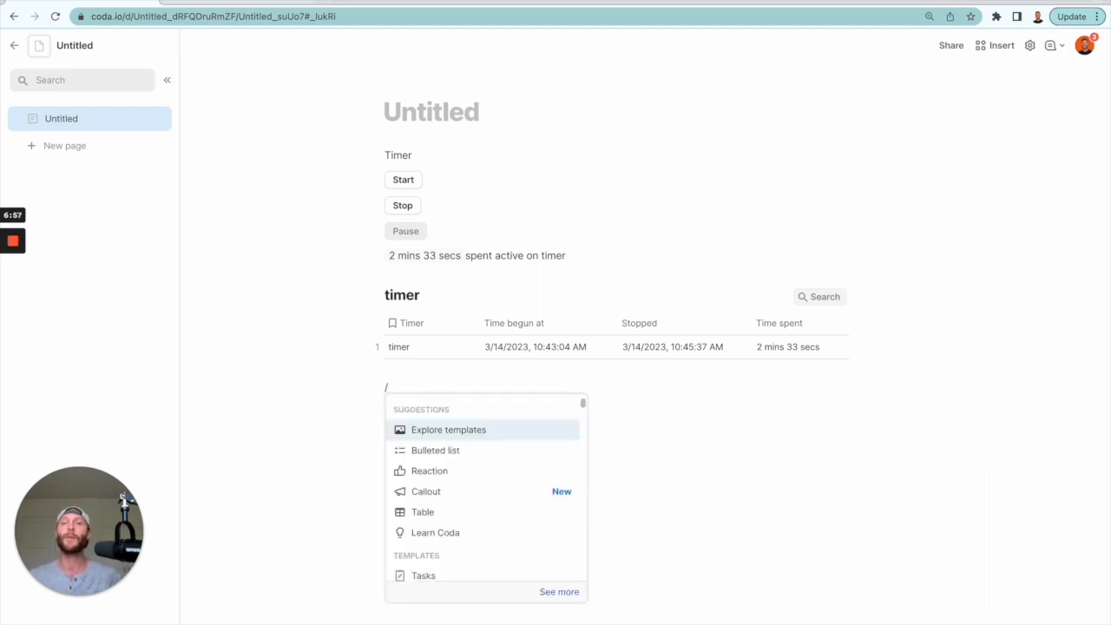
type("tab")
key("Return")
key("Return")
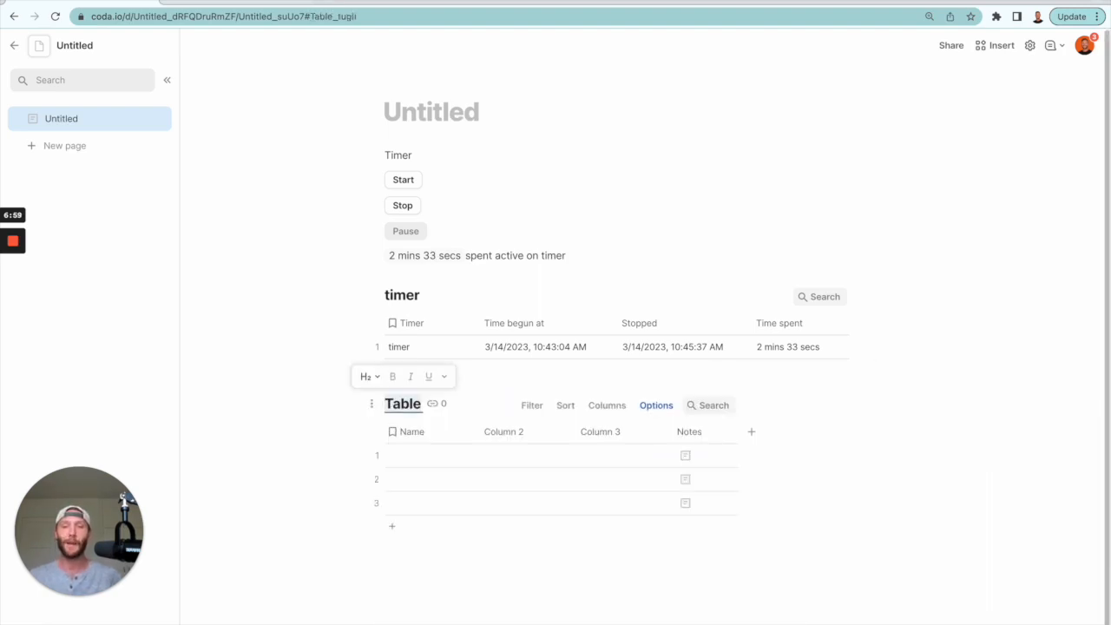
type("DB")
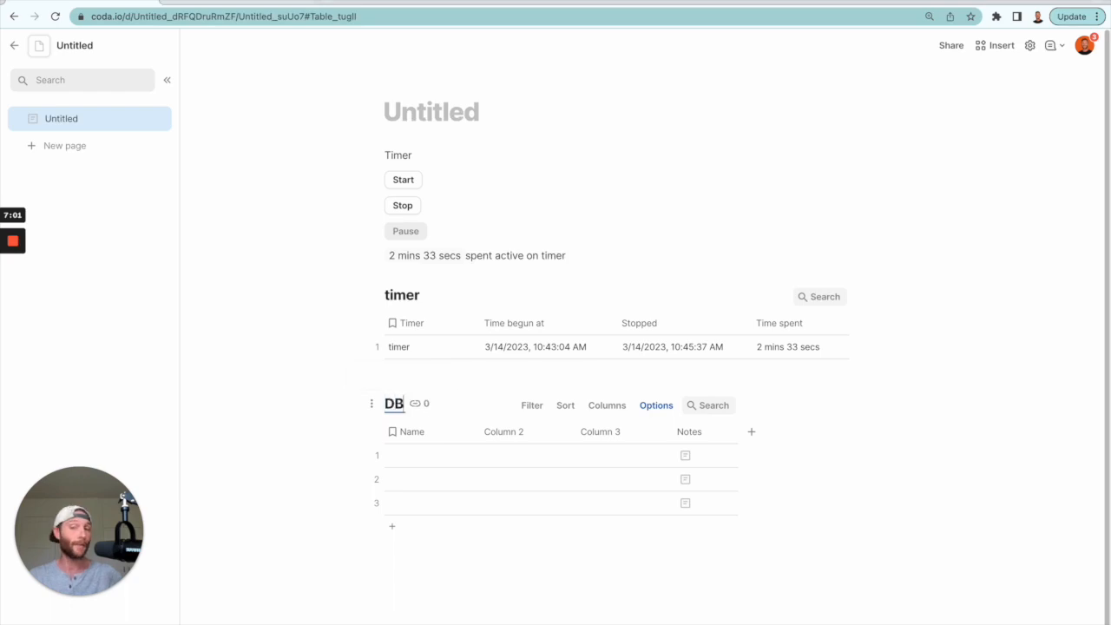
type(" Logge")
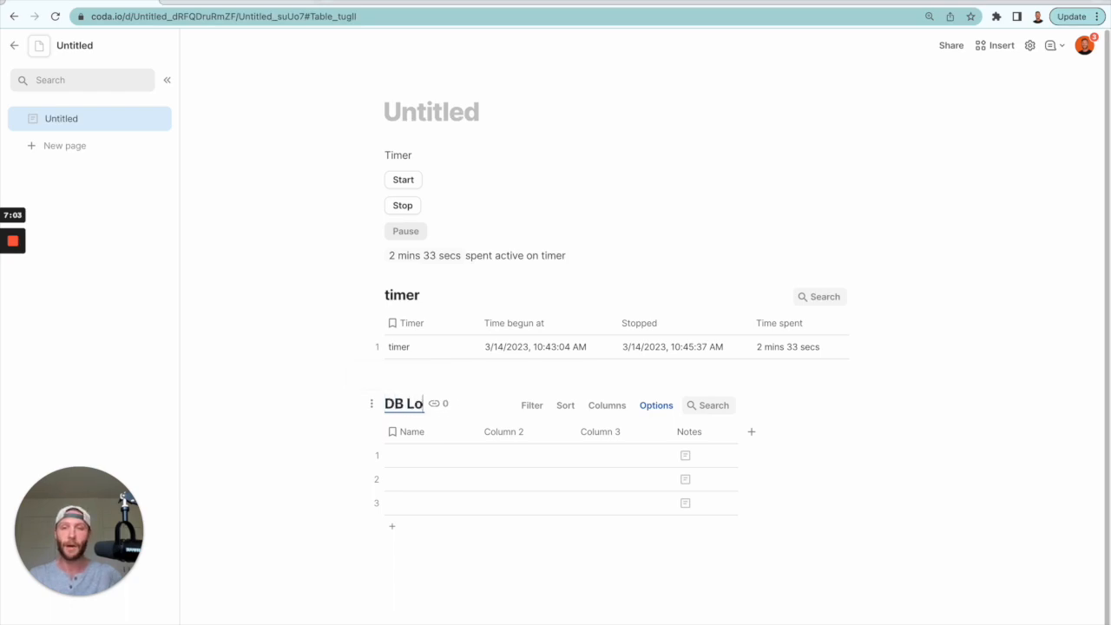
type("d Time")
left_click(444, 480)
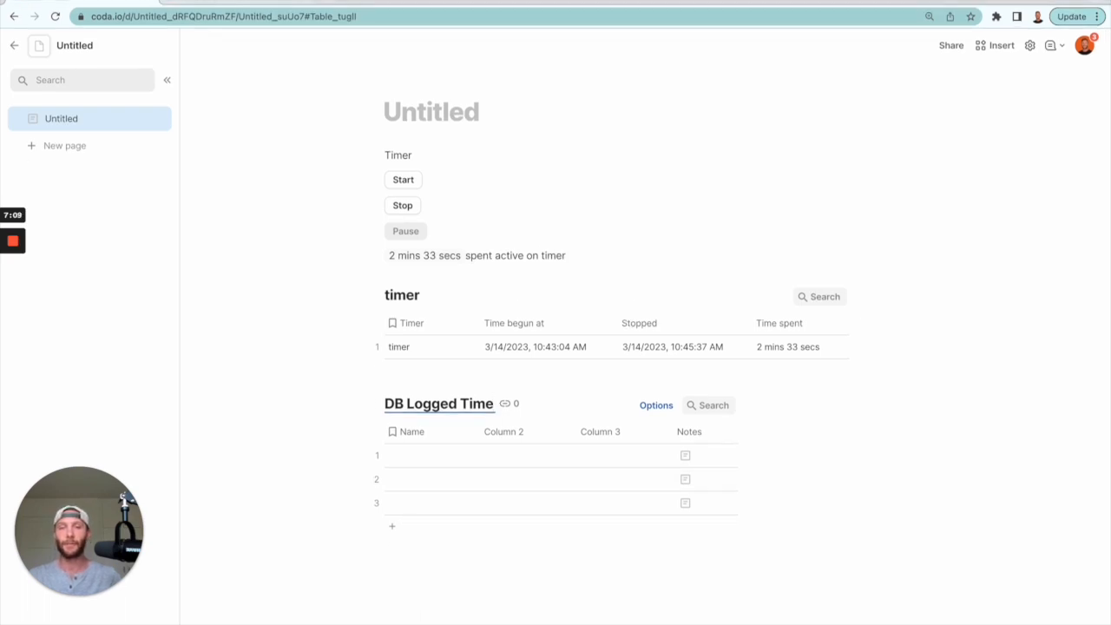
Rename the Name column of the DB Logged Time table to Start Time.
left_click(431, 459)
left_click(423, 437)
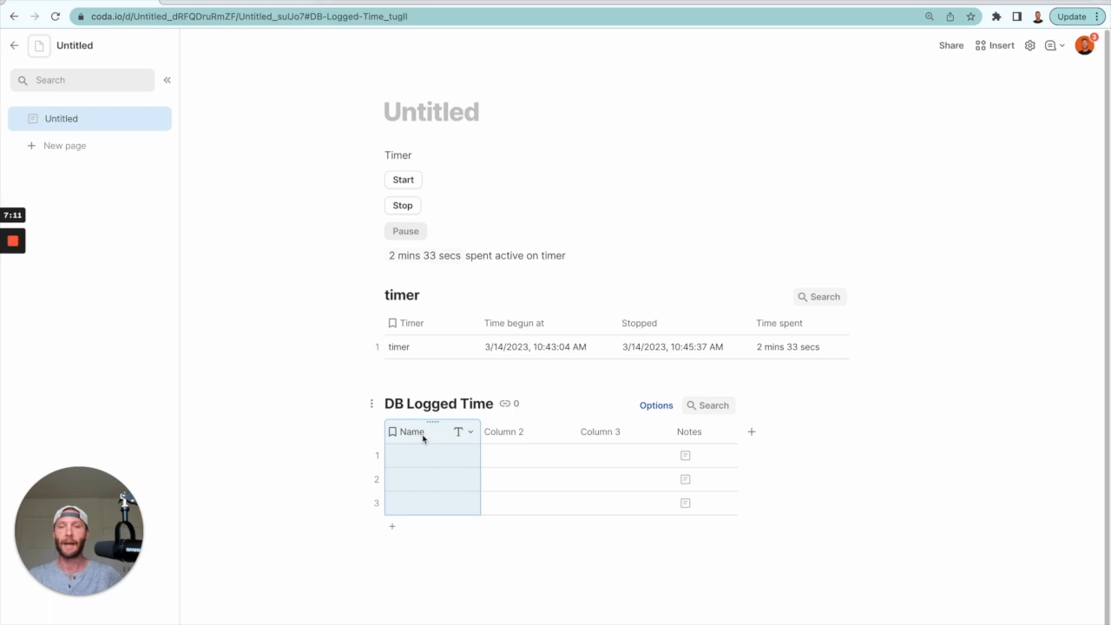
type("S")
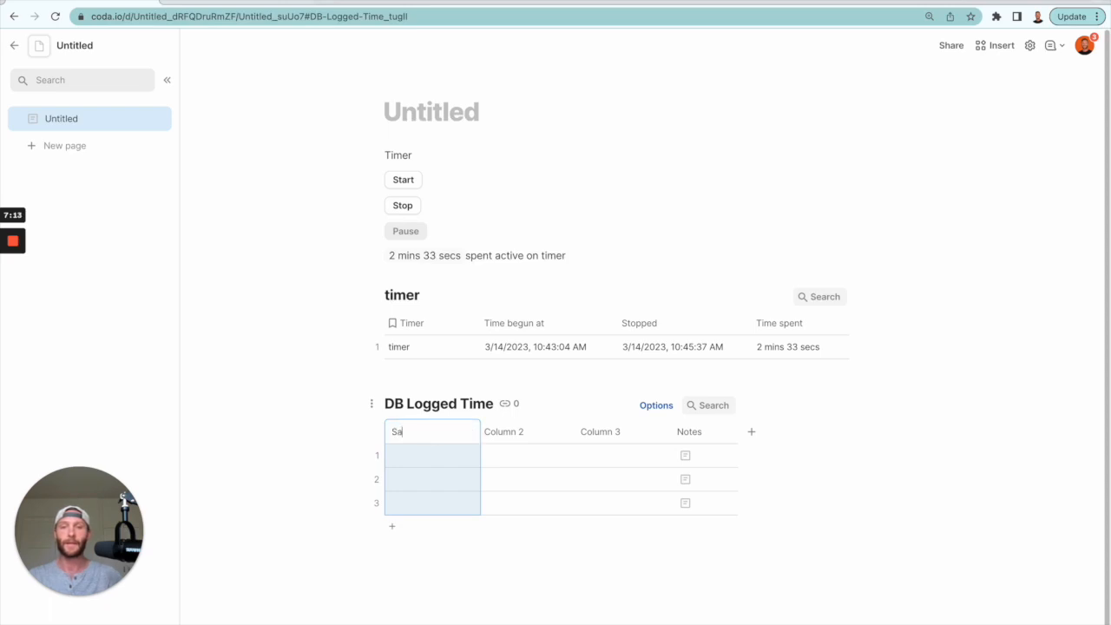
type("tart Time")
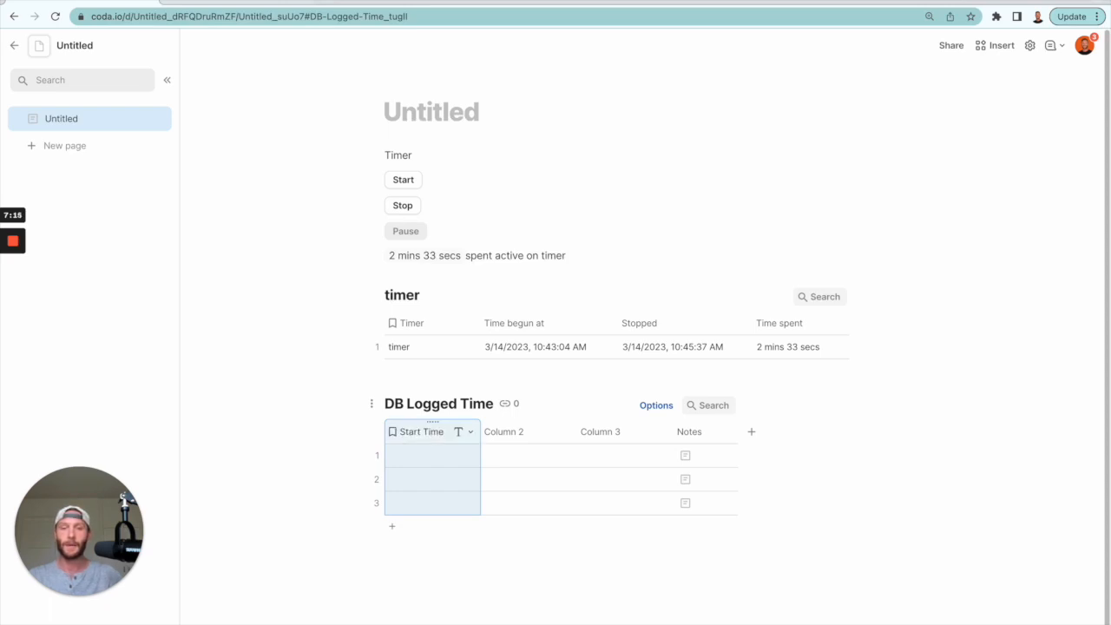
Rename Column 2 and Column 3 of DB Logged Time to Stop Time and Duration, and delete the Notes column.
key("Tab")
type("Stop Time")
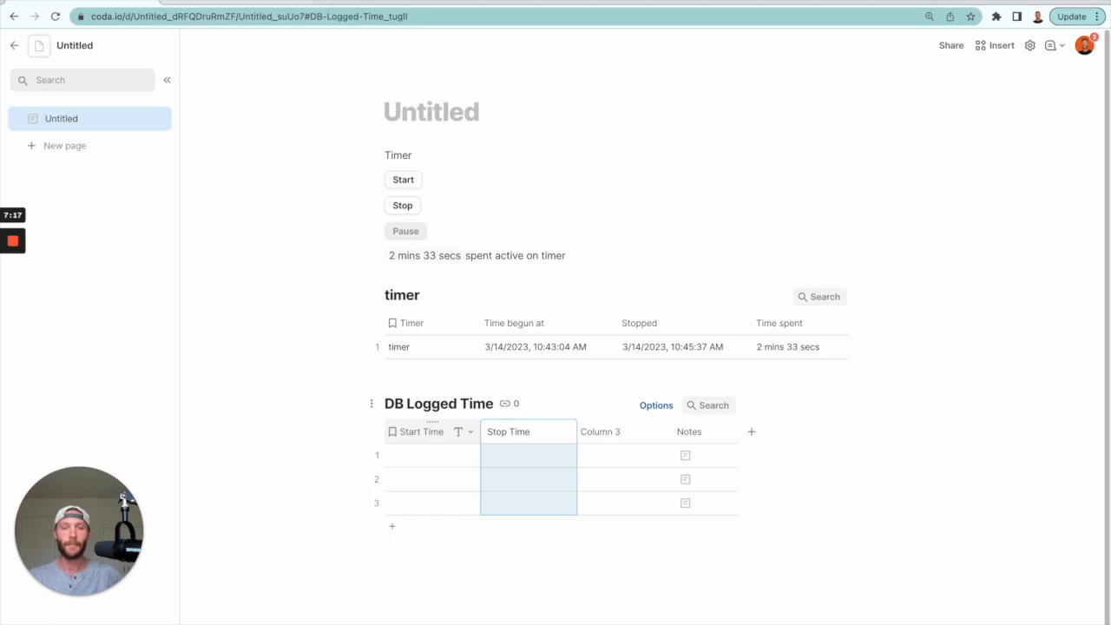
key("Tab")
type("Dur")
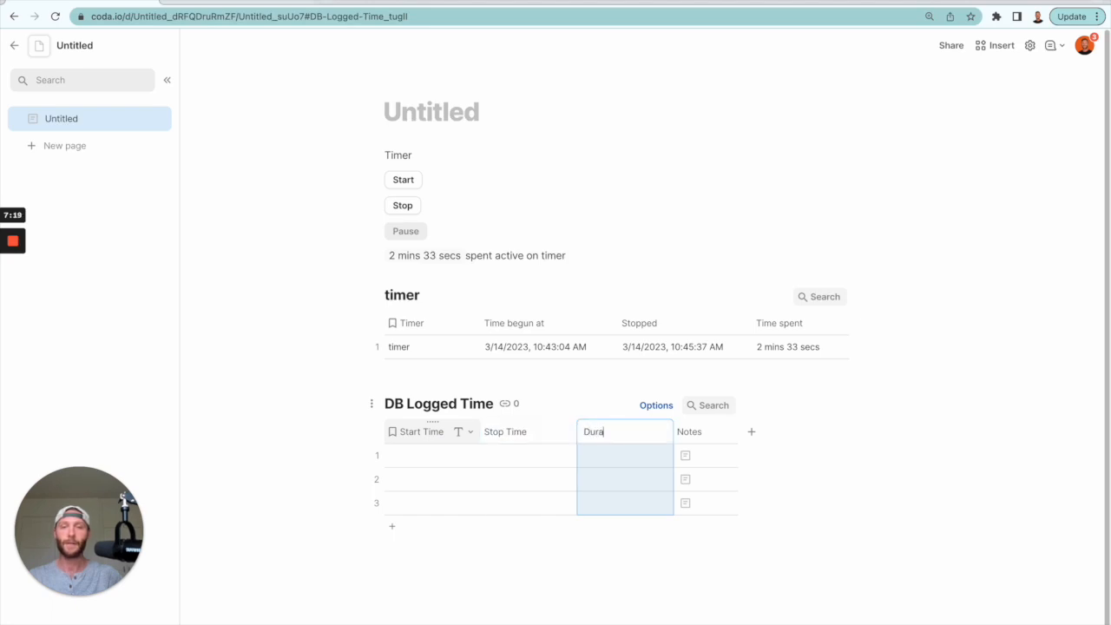
left_click(645, 482)
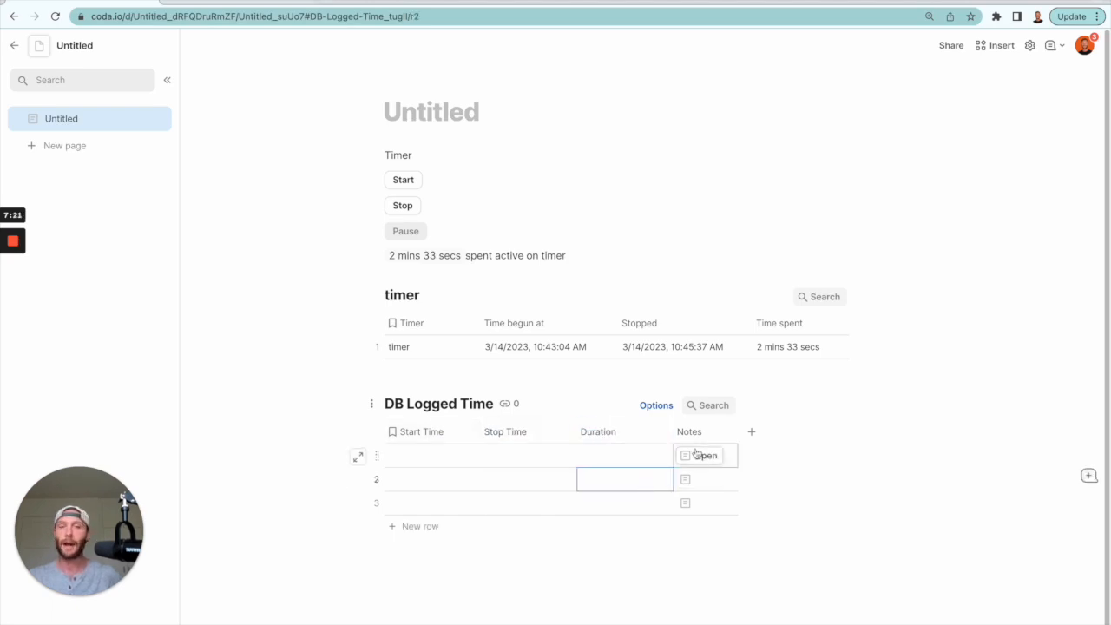
left_click(692, 441)
key("Delete")
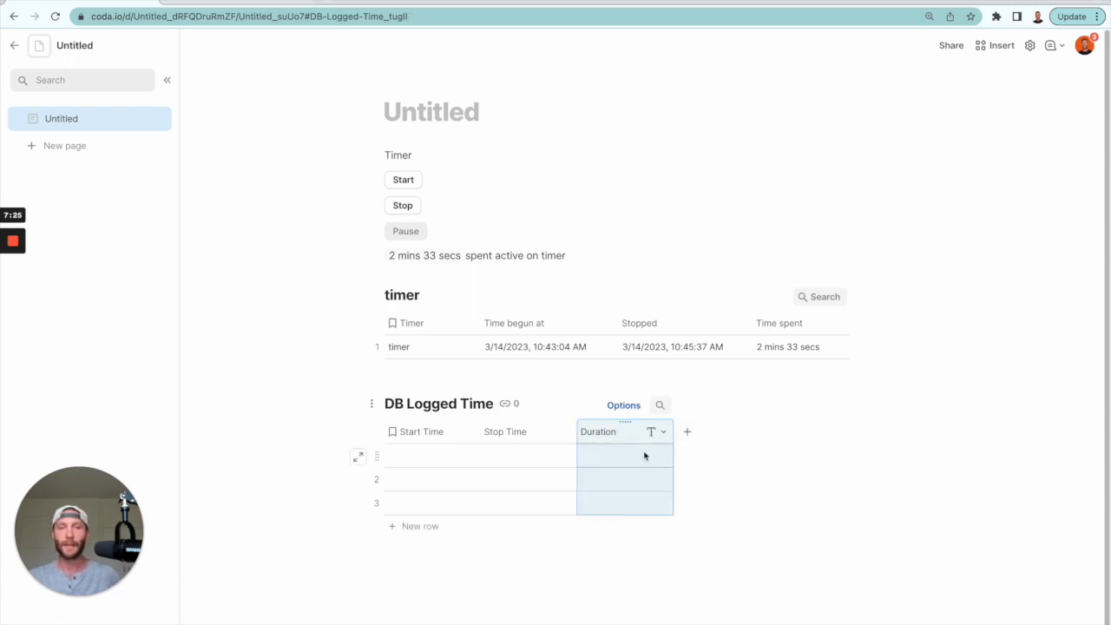
Add a new column named Log Time to the timer table.
left_click(862, 331)
key("Escape")
double_click(863, 331)
type("Log Time")
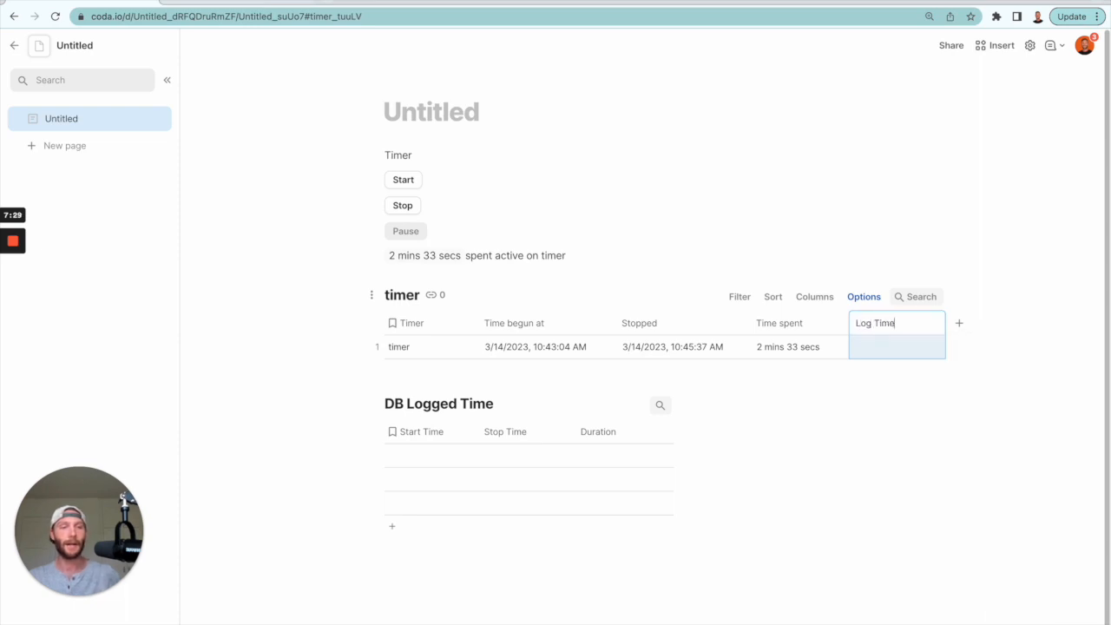
left_click(902, 347)
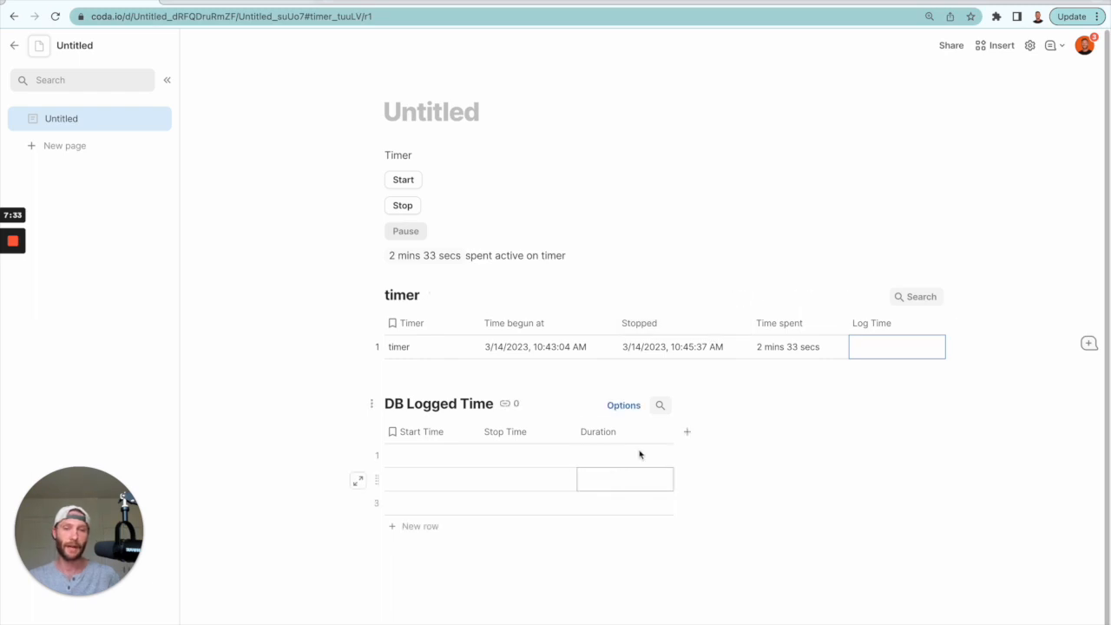
Make Log Time a button column whose action adds a row to the DB Logged Time table.
left_click(925, 323)
mouse_move(967, 345)
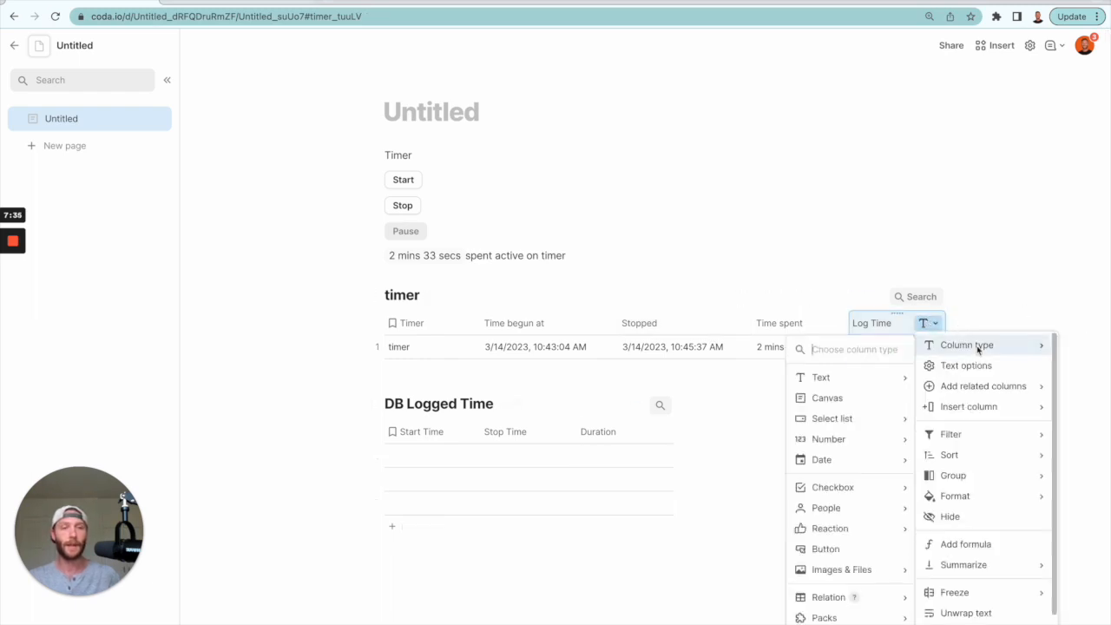
left_click(831, 547)
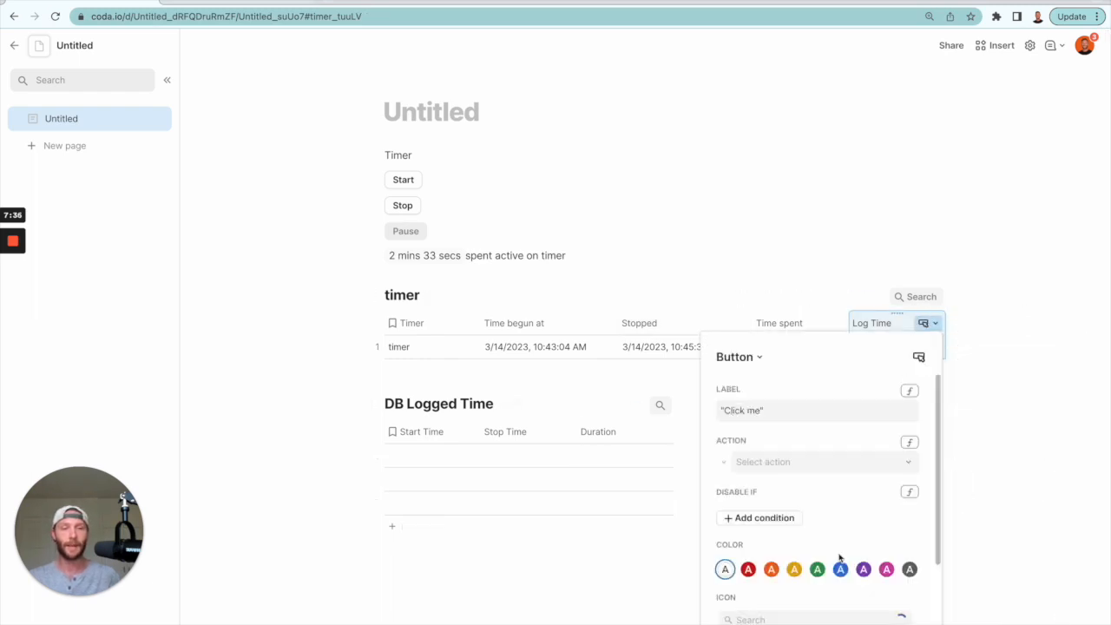
left_click(908, 464)
left_click(840, 487)
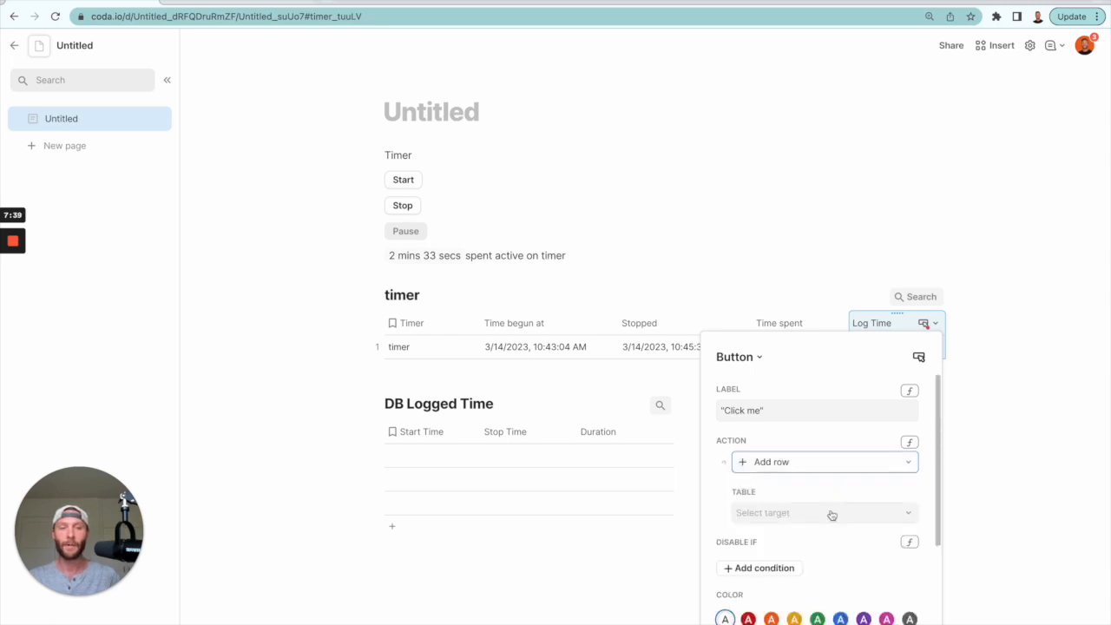
left_click(829, 514)
left_click(804, 540)
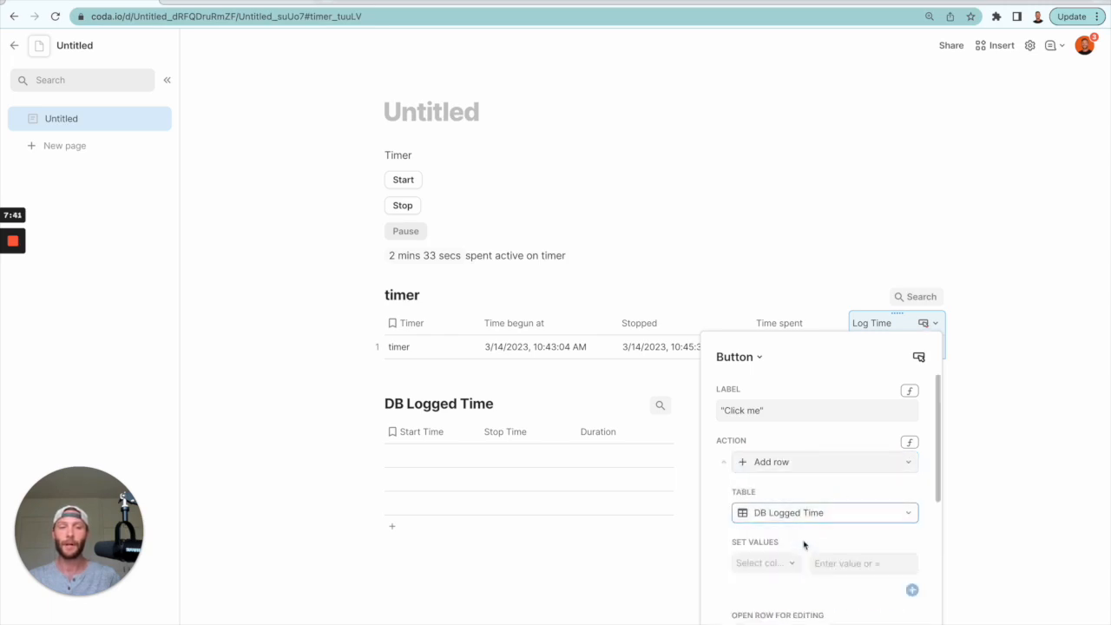
Add Start Time, Stop Time and Duration to the values the button sets, and fill Start Time from Time begun at.
left_click(786, 563)
left_click(781, 584)
left_click(912, 589)
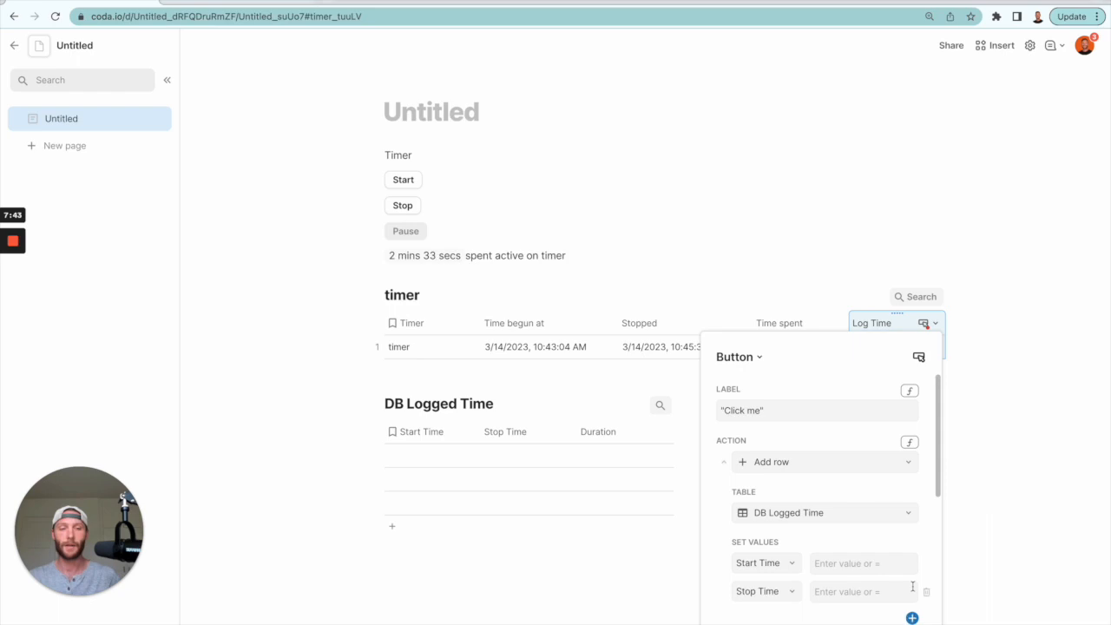
left_click(912, 617)
left_click(847, 564)
type("timer")
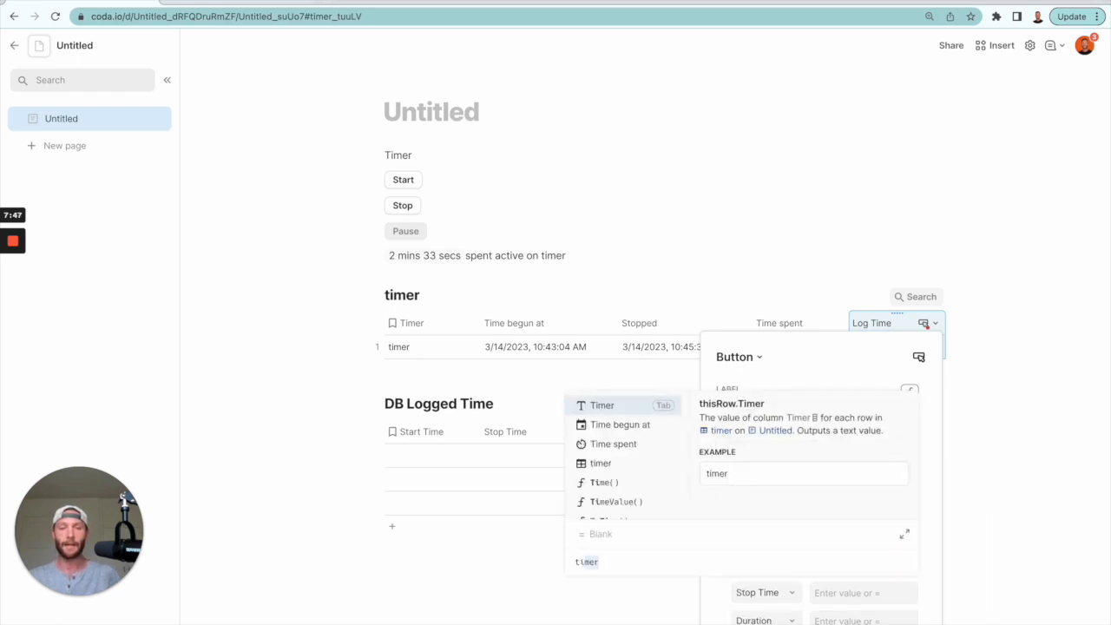
left_click(620, 424)
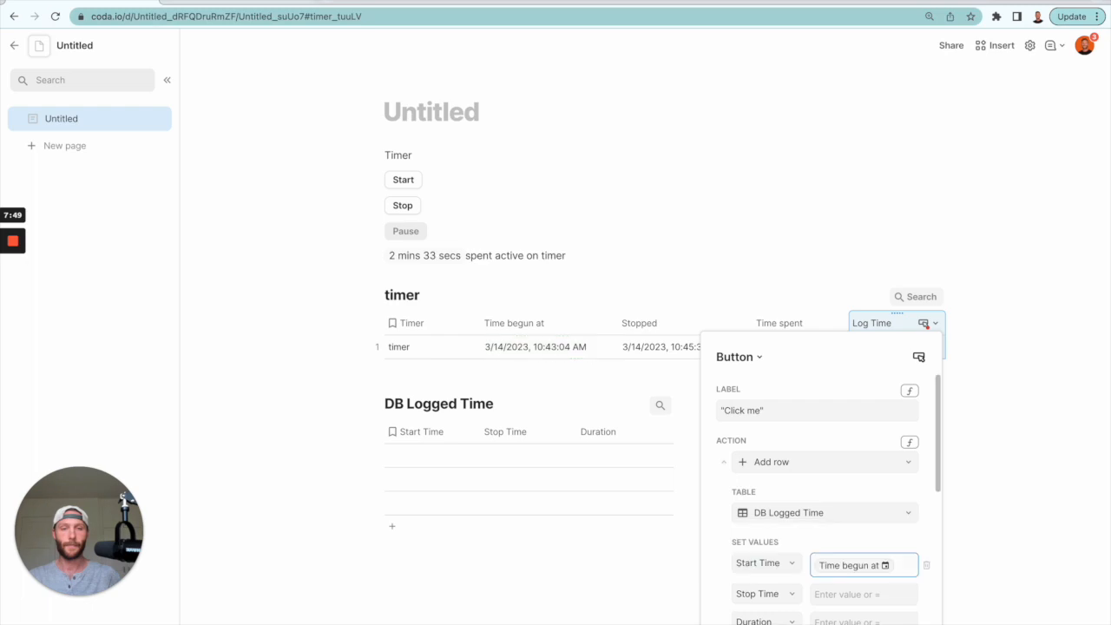
Set the button's Stop Time value to the timer row's Stopped column.
left_click(859, 594)
key("equal")
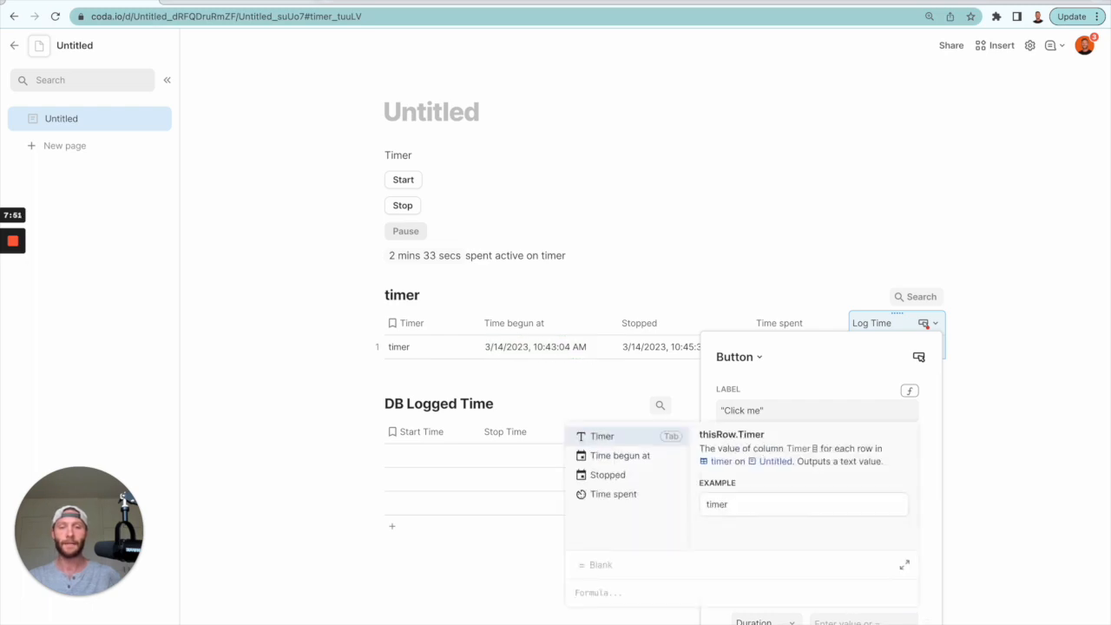
key("Down")
key("Down")
key("Return")
Set the button's Duration value to the formula Stopped - Time begun at, and close the button settings.
left_click(858, 622)
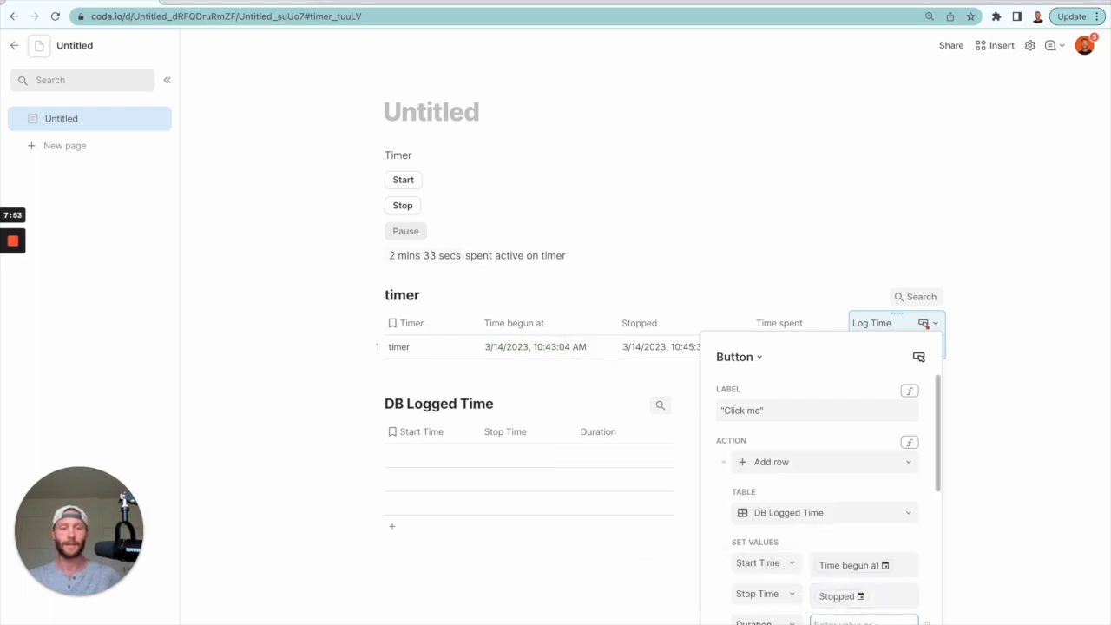
key("equal")
type("Stopped")
key("Return")
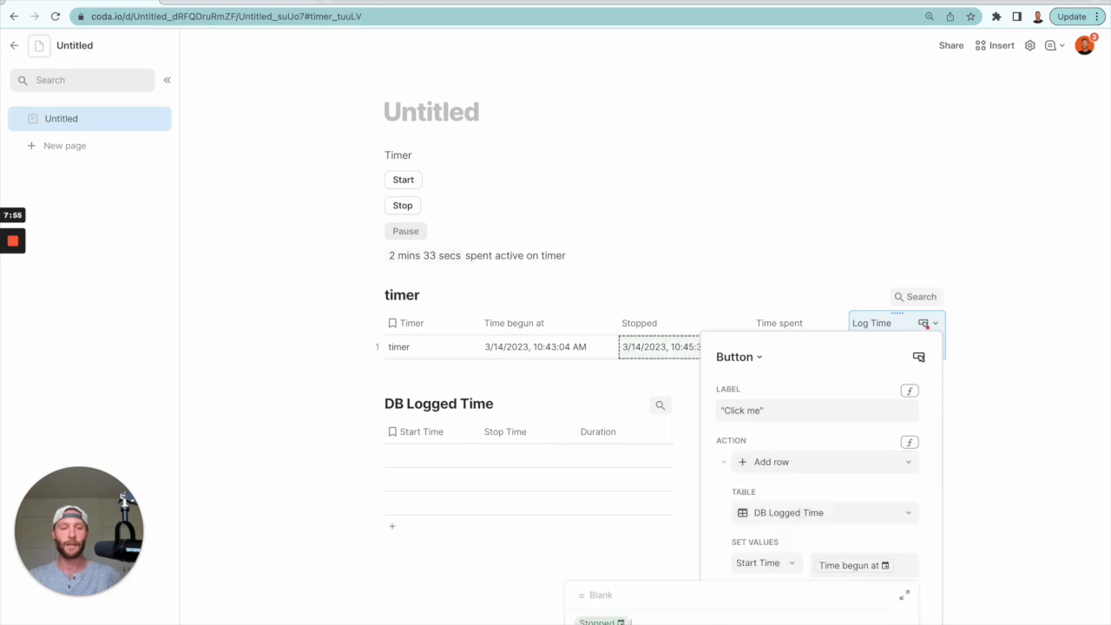
type("-")
type("time")
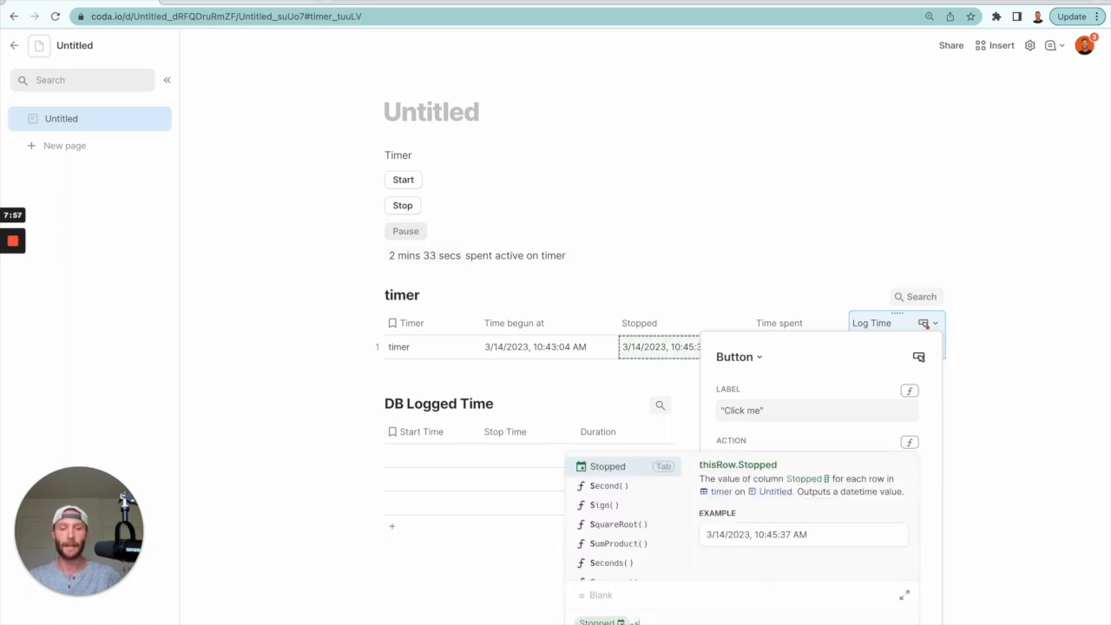
key("Down")
key("Return")
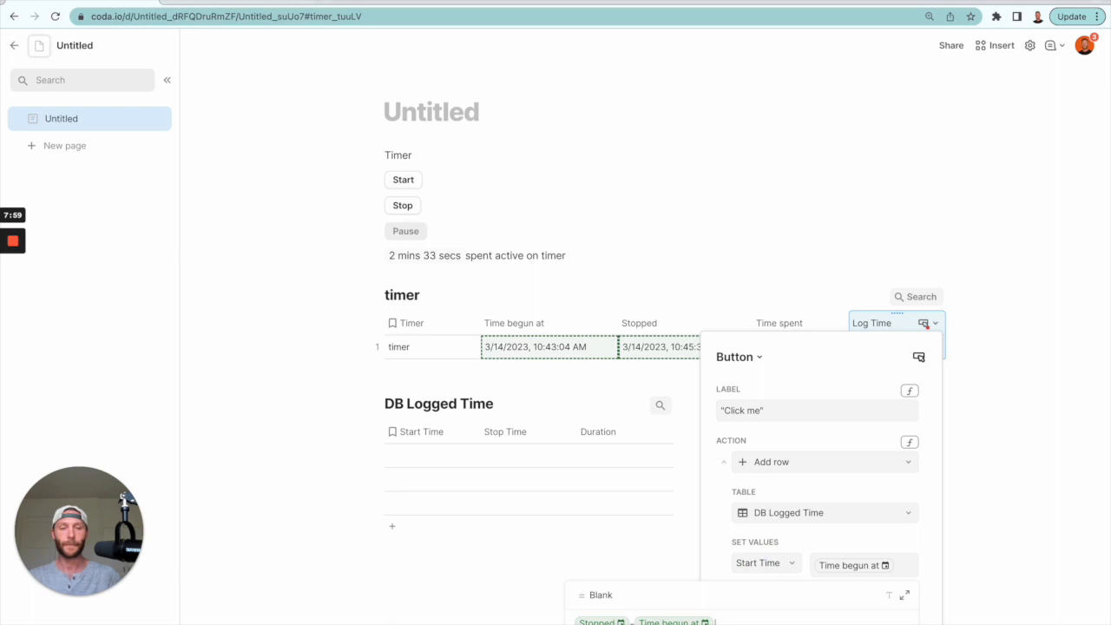
key("Return")
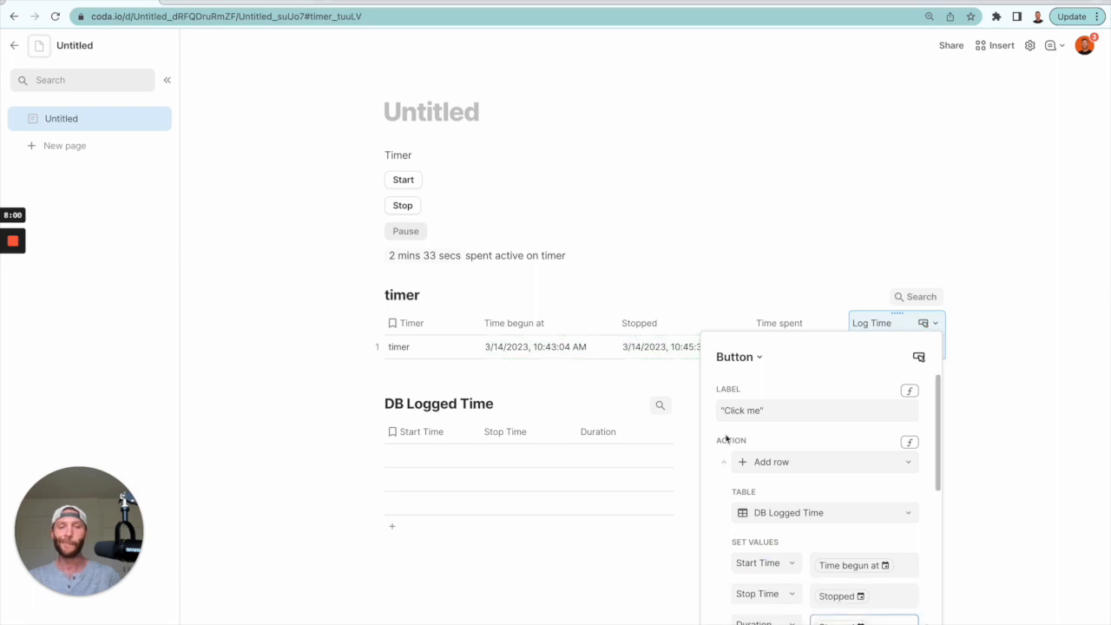
left_click(633, 323)
Log the current timer entry with the Log Time button, and widen the Start Time and Stop Time columns of DB Logged Time.
left_click(873, 349)
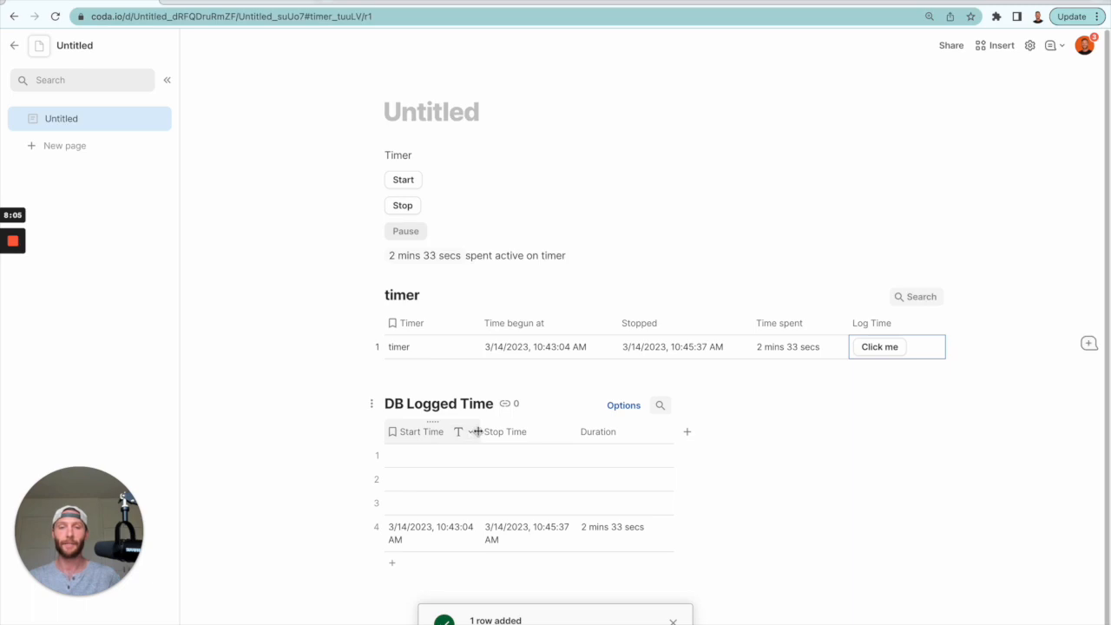
left_click_drag(478, 431, 518, 431)
left_click_drag(612, 431, 652, 432)
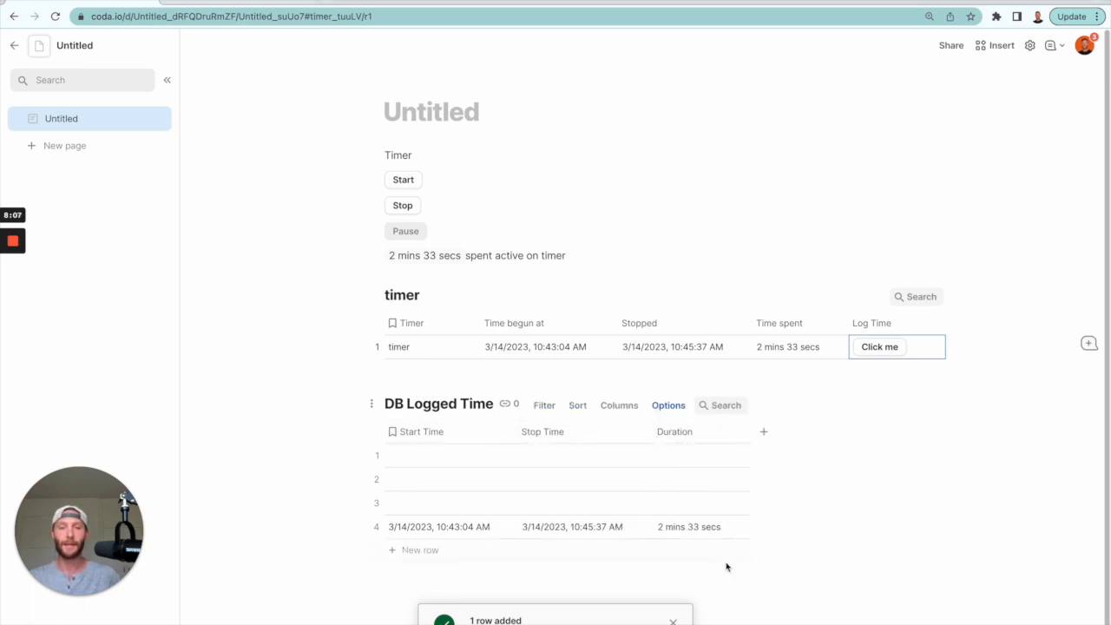
Clear the Stopped value in the timer row.
double_click(701, 350)
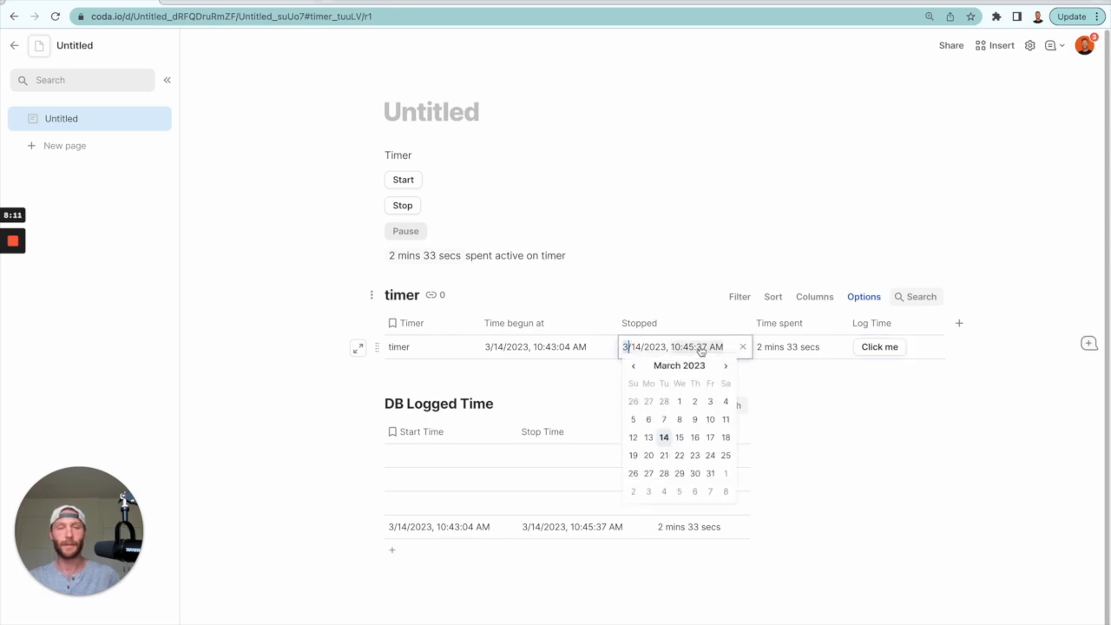
left_click(666, 320)
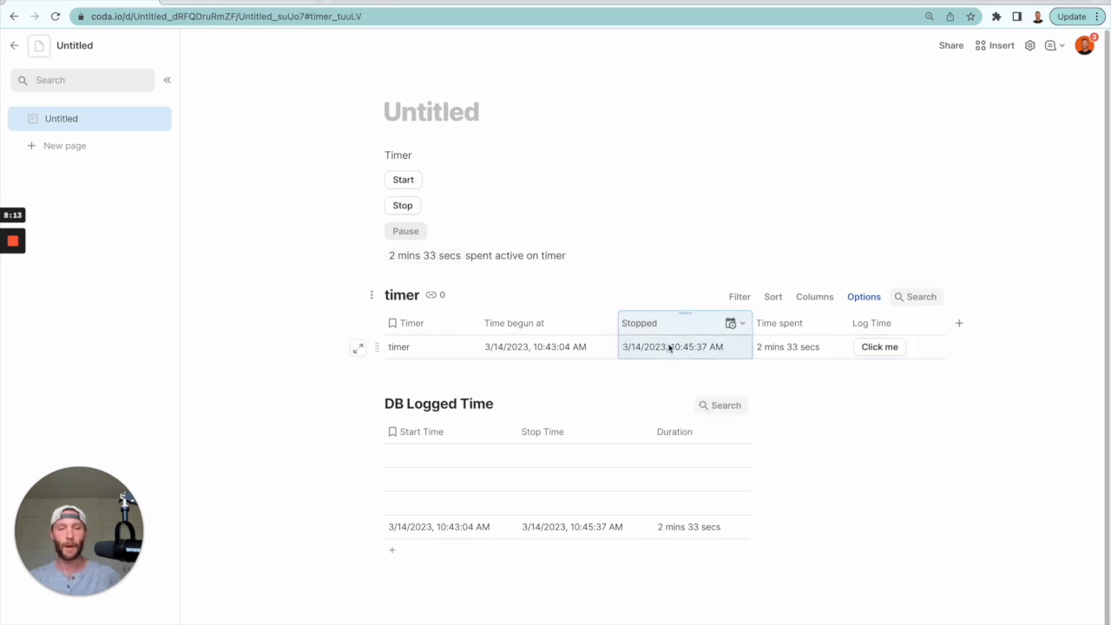
left_click(735, 357)
key("Delete")
Stop the timer again and log the new entry to DB Logged Time.
left_click(402, 205)
left_click(877, 347)
left_click(620, 559)
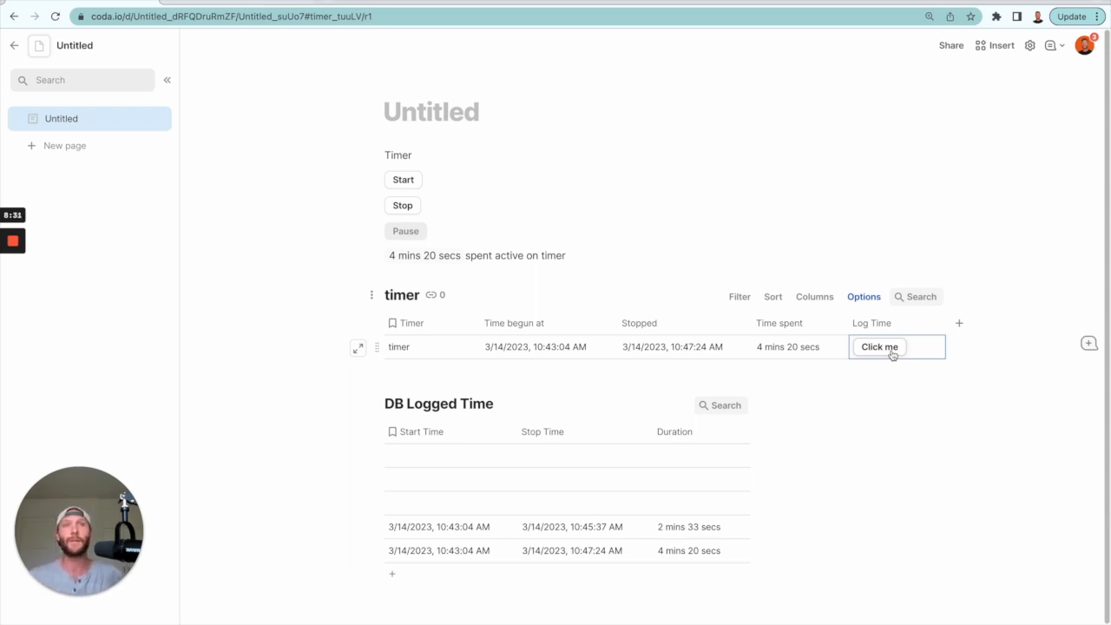
Set the Stop button's color to red in its button settings.
left_click(407, 217)
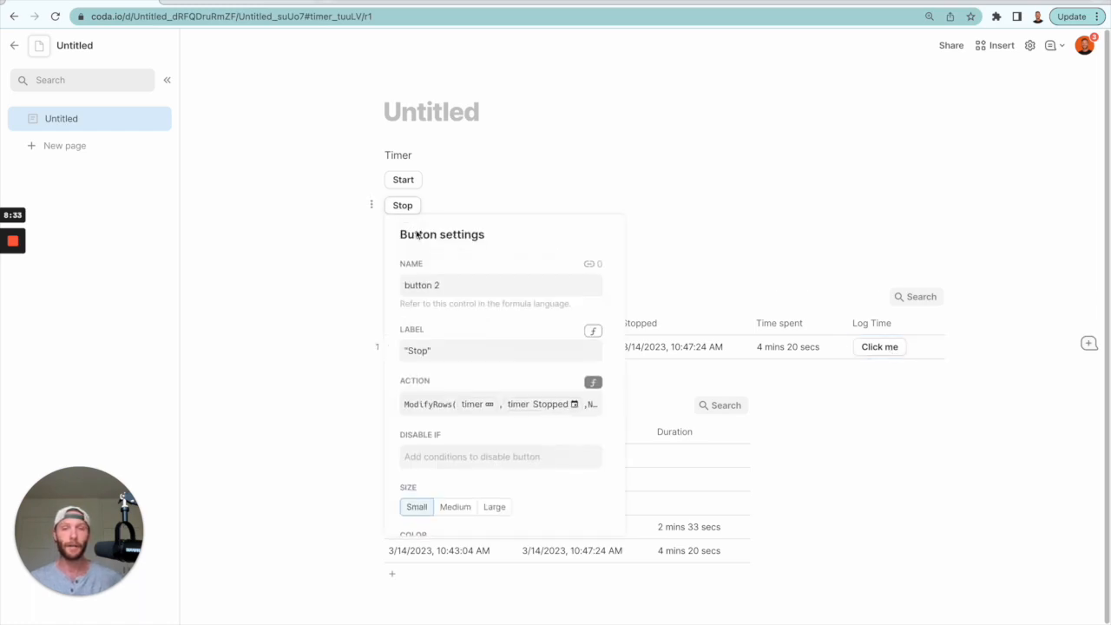
scroll(477, 382, "down", 5)
left_click(431, 273)
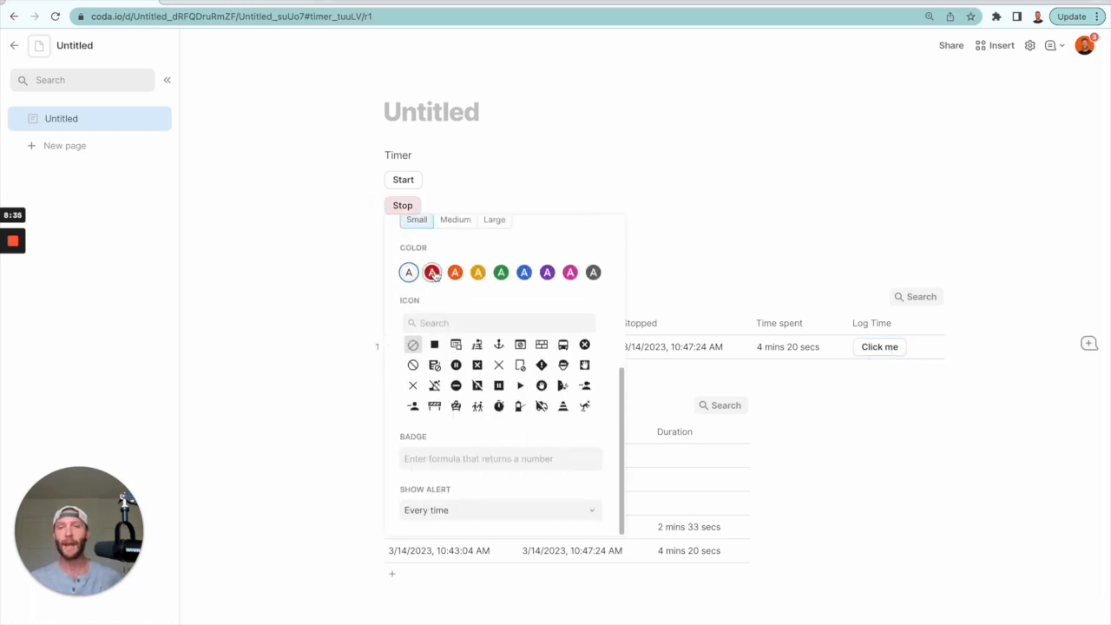
Replace the Stop button's action formula with RunActions(ModifyRows(timer,timer.Stopped,Now())).
scroll(486, 295, "up", 4)
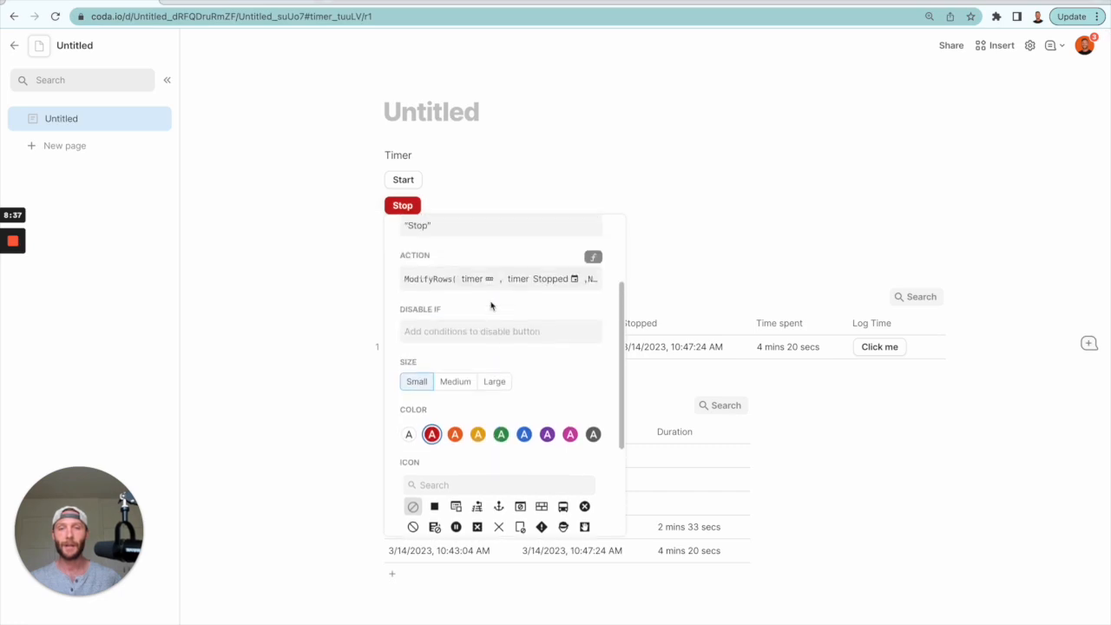
left_click(429, 282)
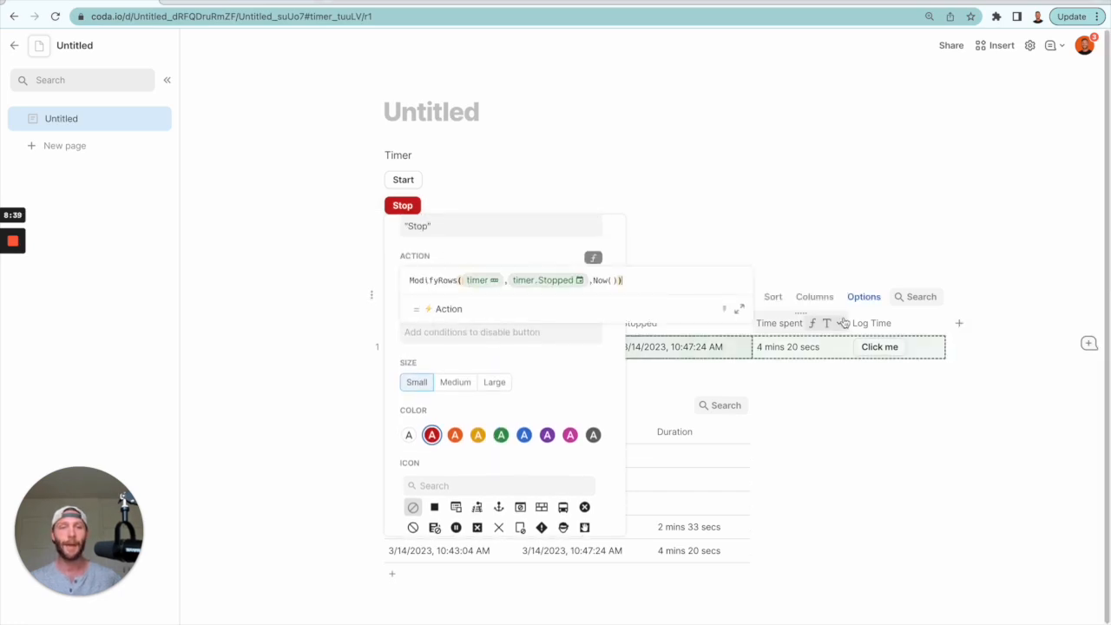
left_click(638, 283)
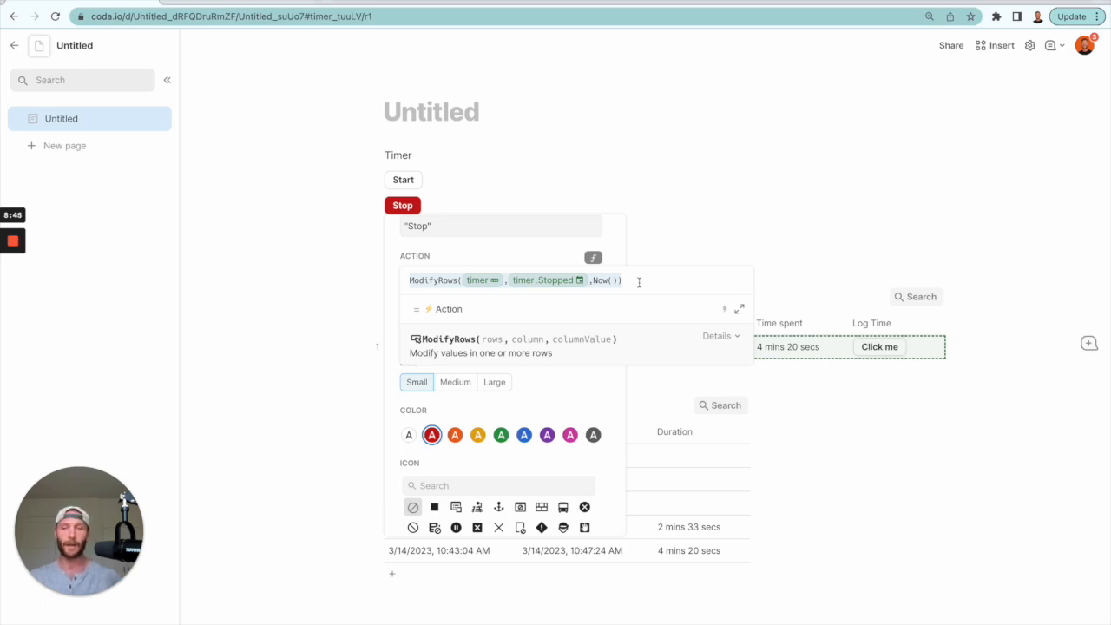
key("ctrl+a")
key("BackSpace")
type("run")
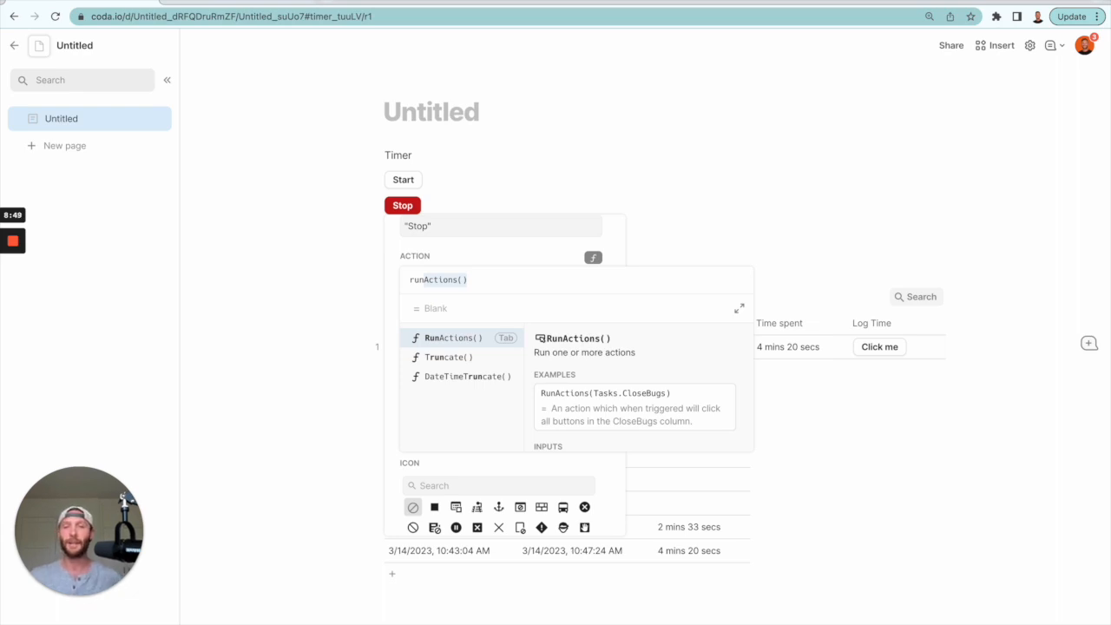
key("Tab")
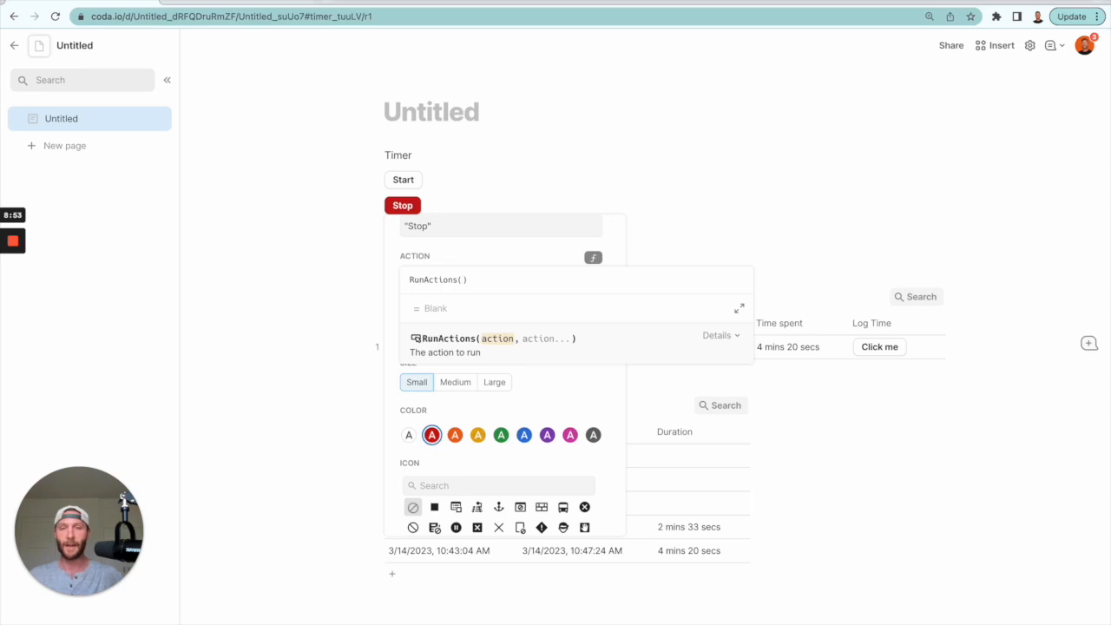
type("ModifyRows(timer,timer.Stopped,Now())")
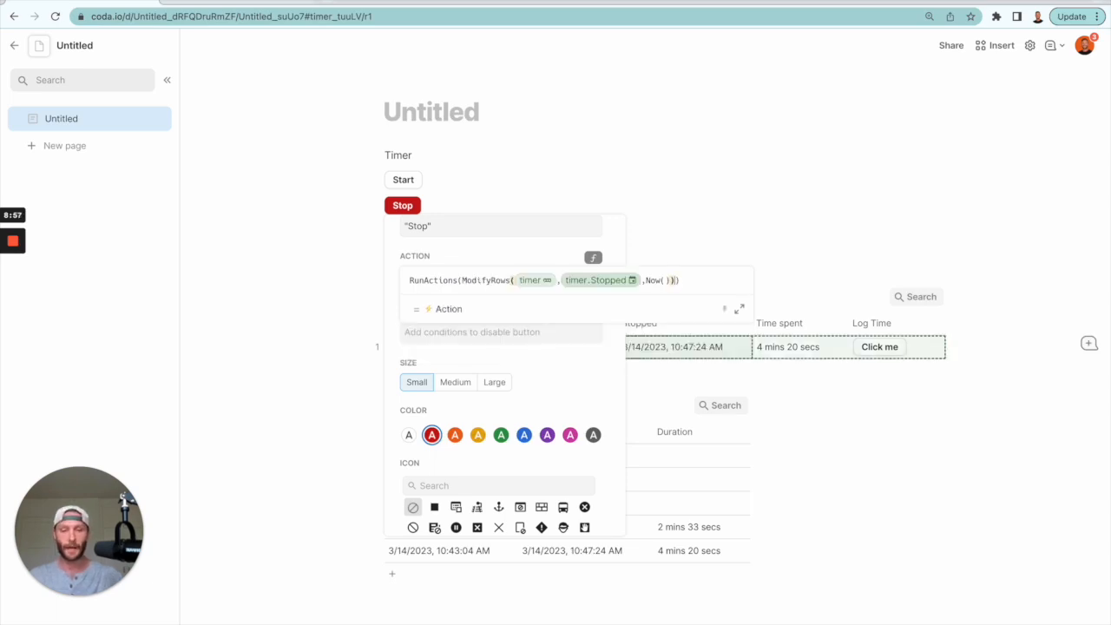
Add the timer row's Log Time button as the second action inside the Stop button's RunActions formula.
type(",")
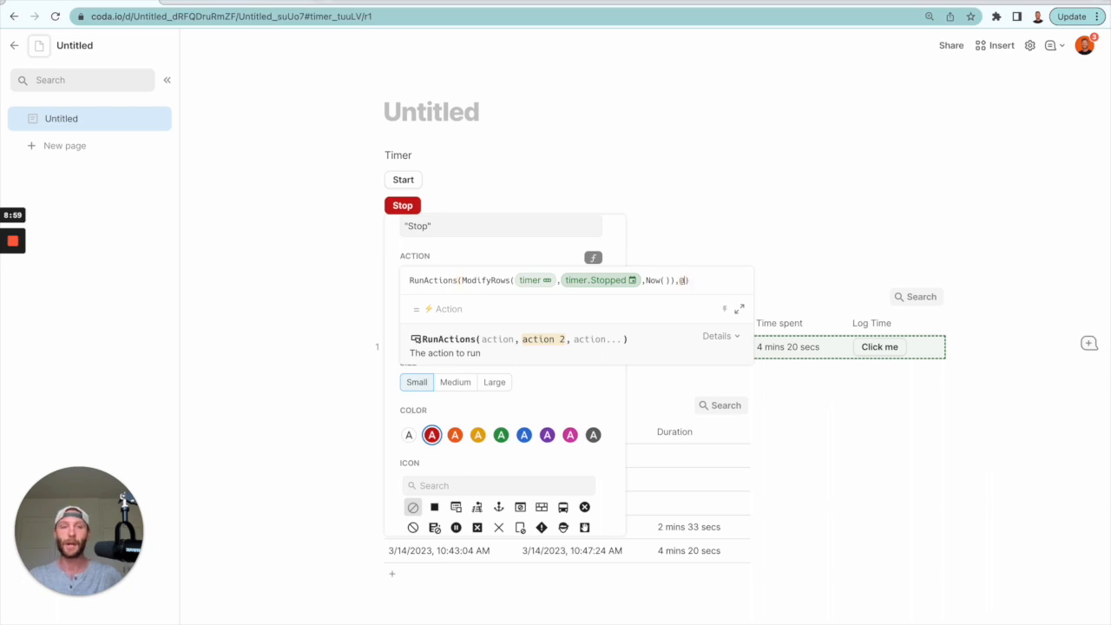
type("@timer")
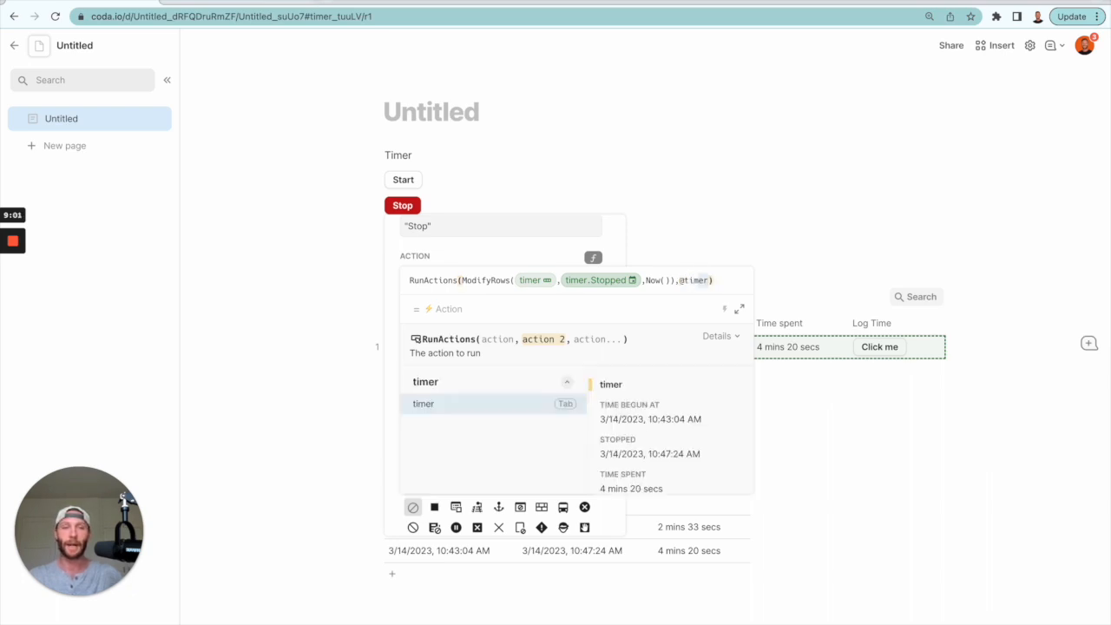
key("Tab")
type(".l")
key("Tab")
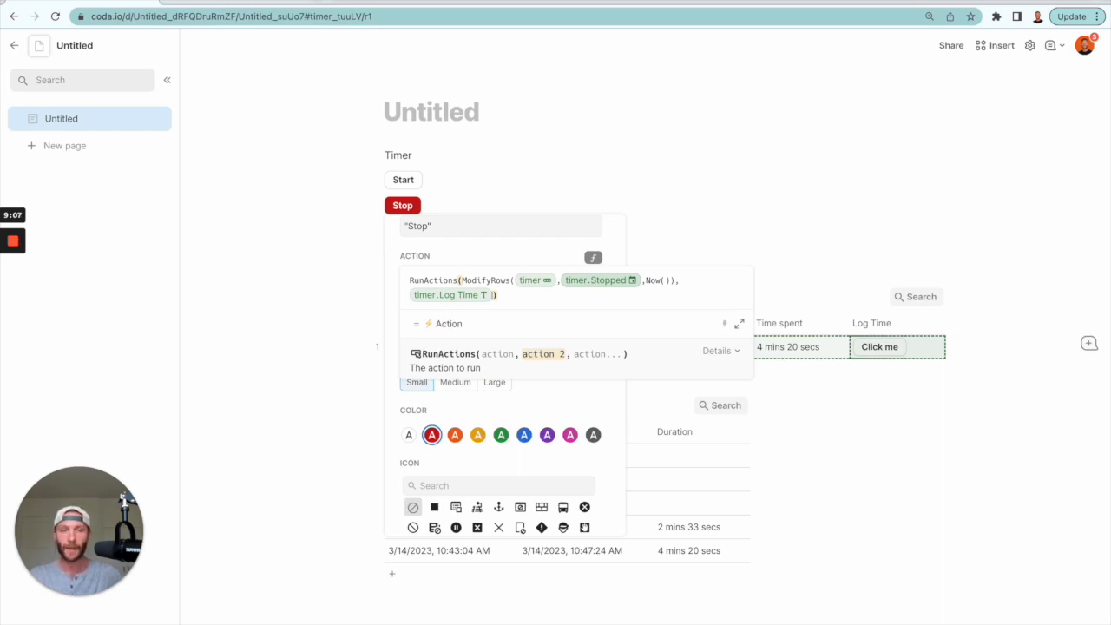
Save the Stop button's action formula and clear the Stopped value in the timer row.
key("Return")
left_click(741, 355)
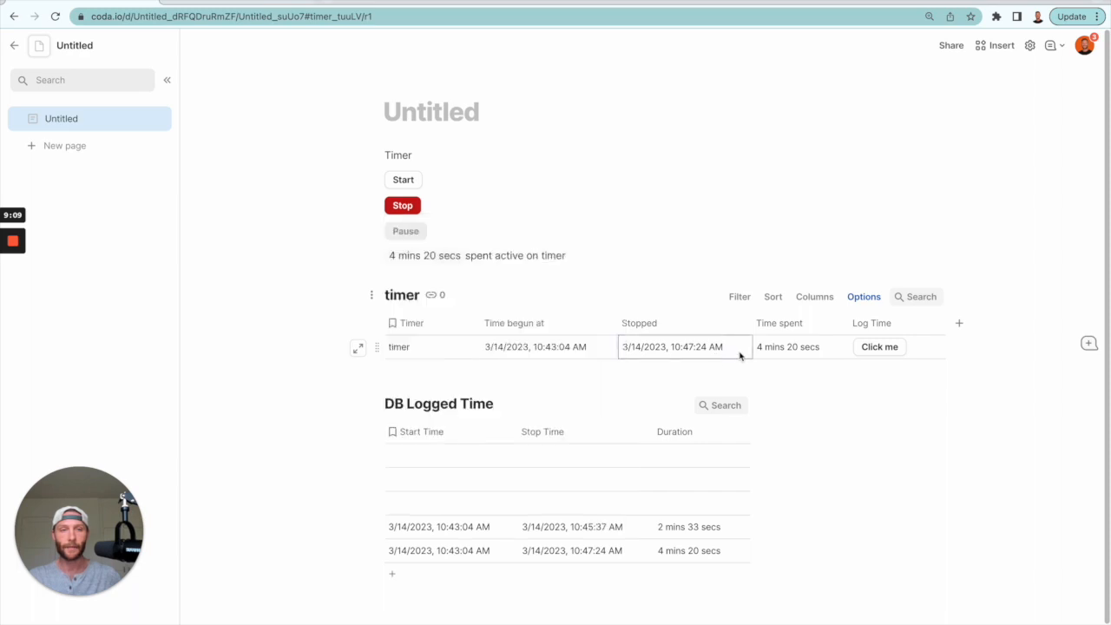
key("Delete")
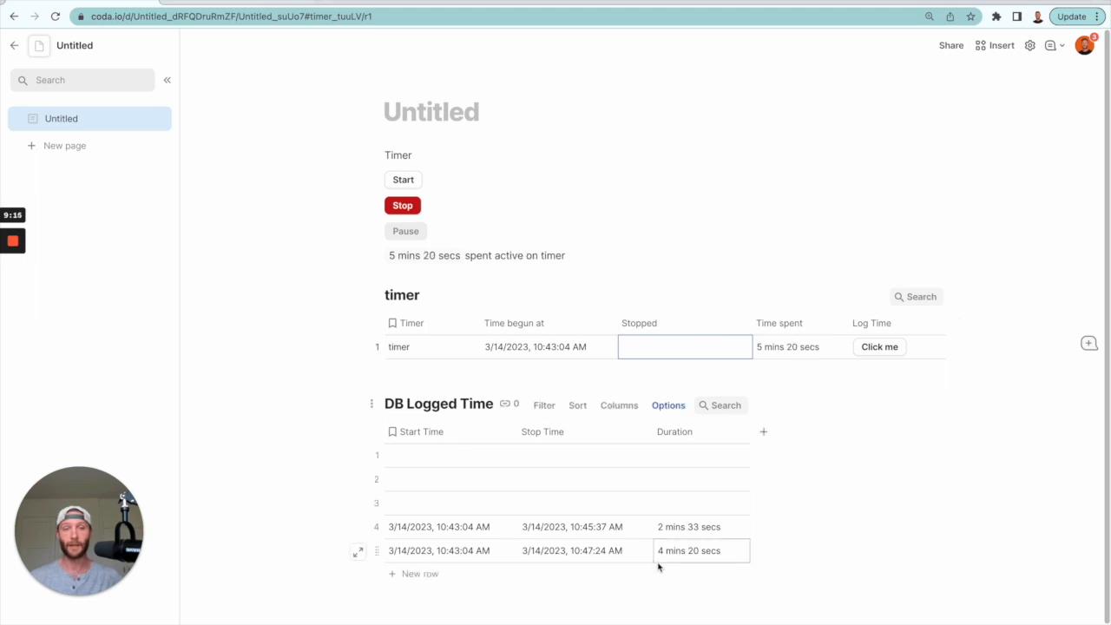
Delete the three blank rows from DB Logged Time and run the Stop button to log a session.
left_click(371, 455)
key("Delete")
key("Delete")
key("Delete")
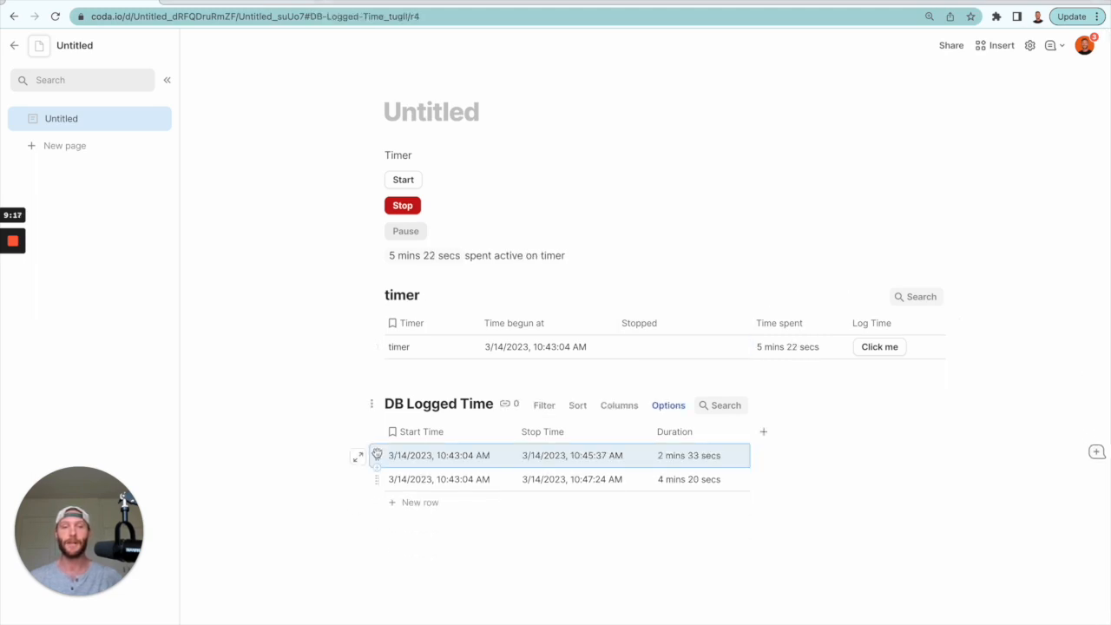
left_click(409, 206)
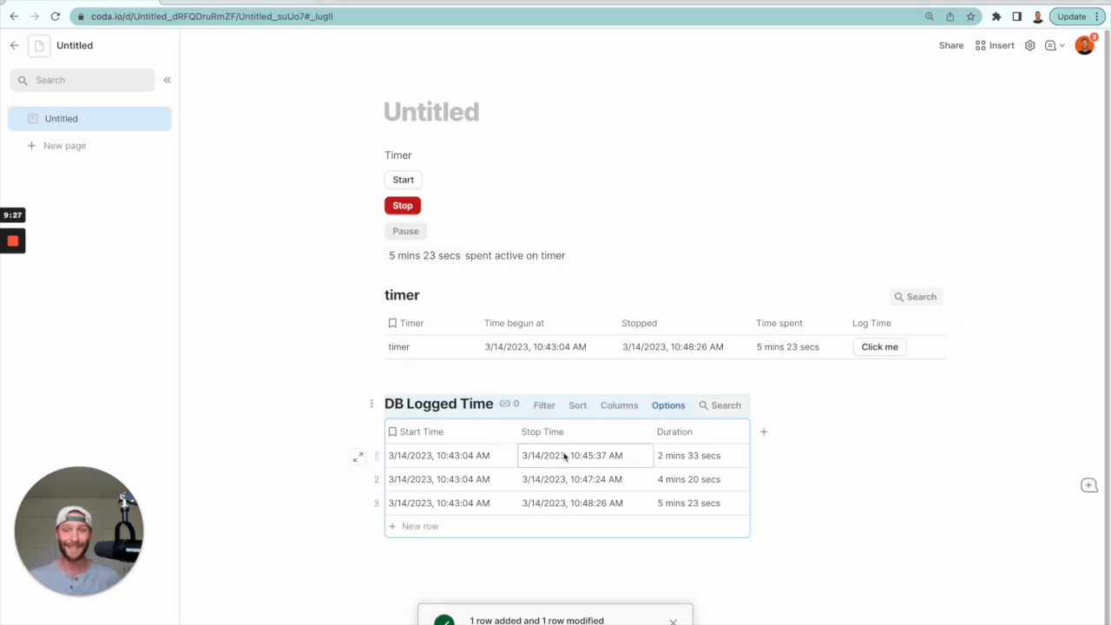
Open the Stop button's action formula in the full formula editor and add a comma for a third RunActions action.
right_click(406, 206)
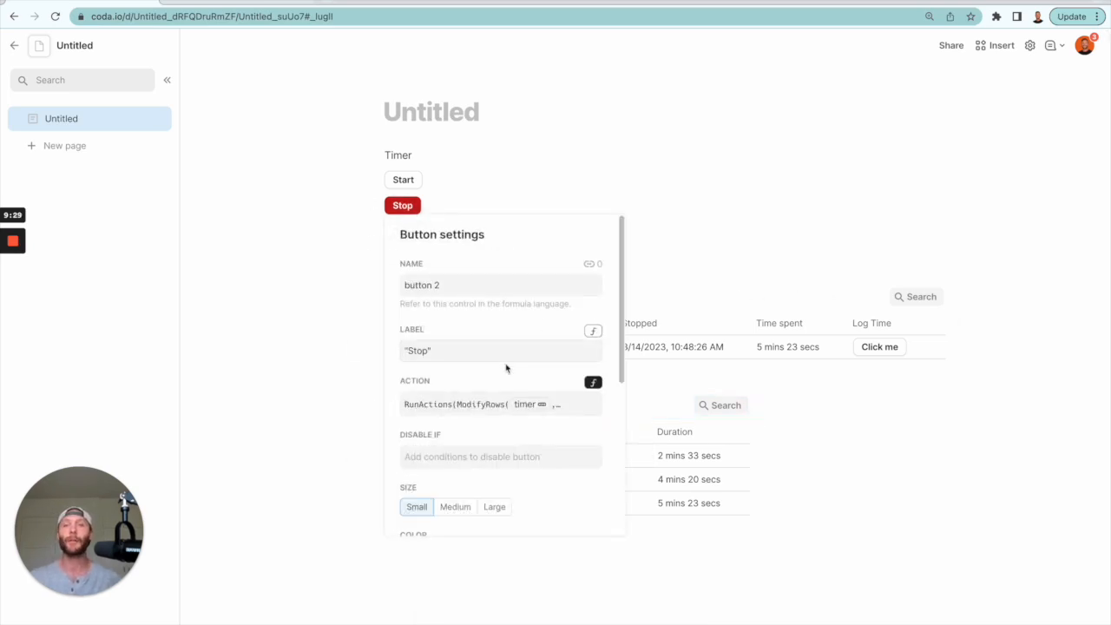
left_click(485, 403)
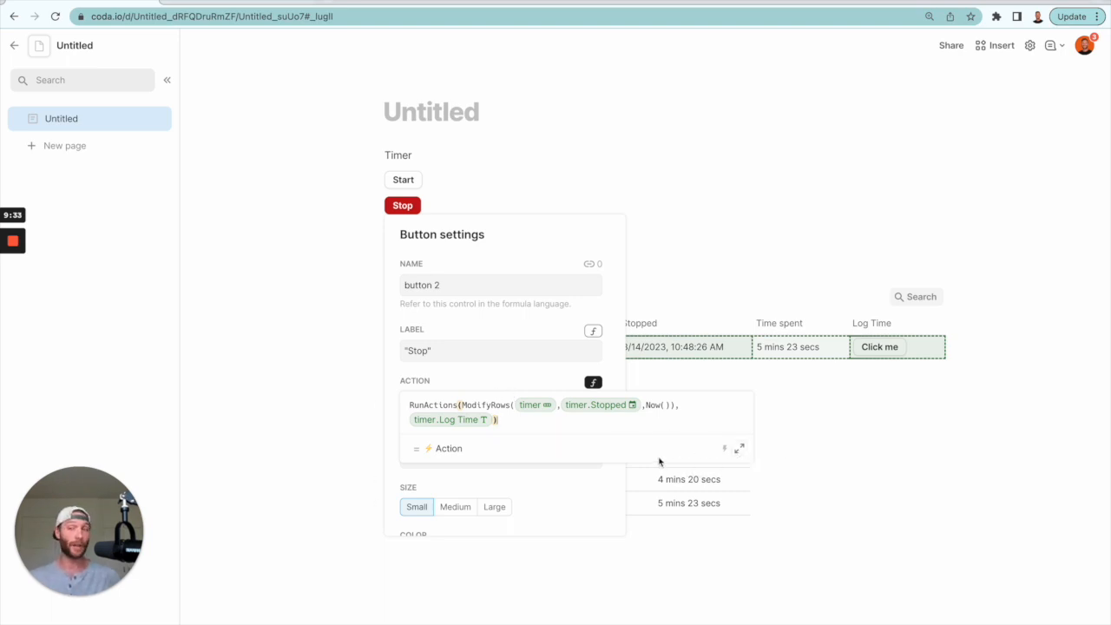
left_click(739, 450)
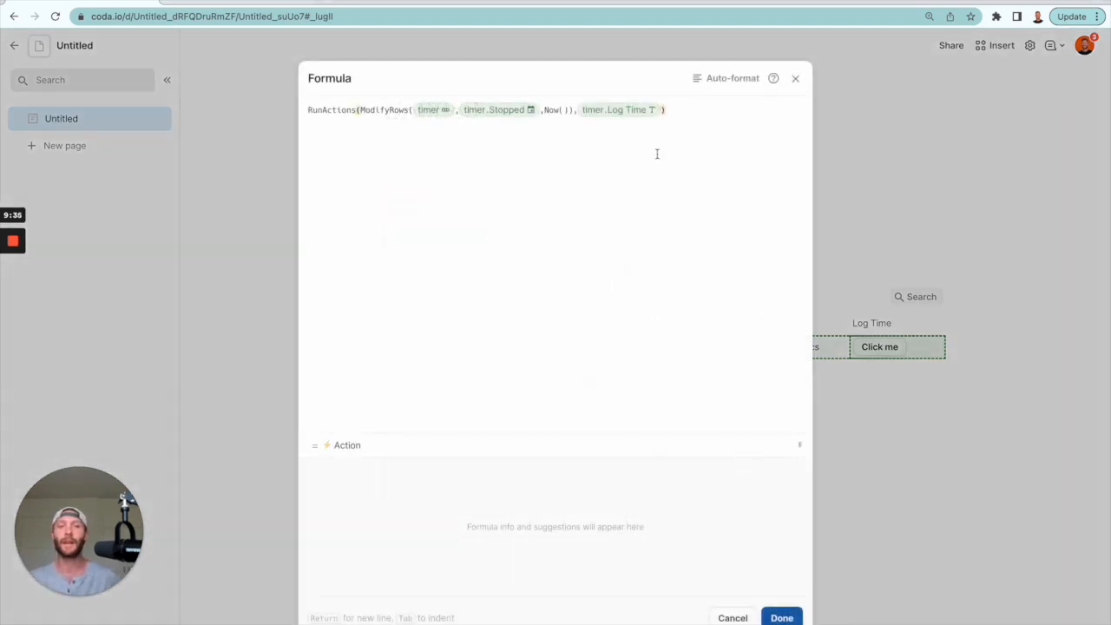
scroll(657, 154, "up", 5)
scroll(656, 153, "up", 1)
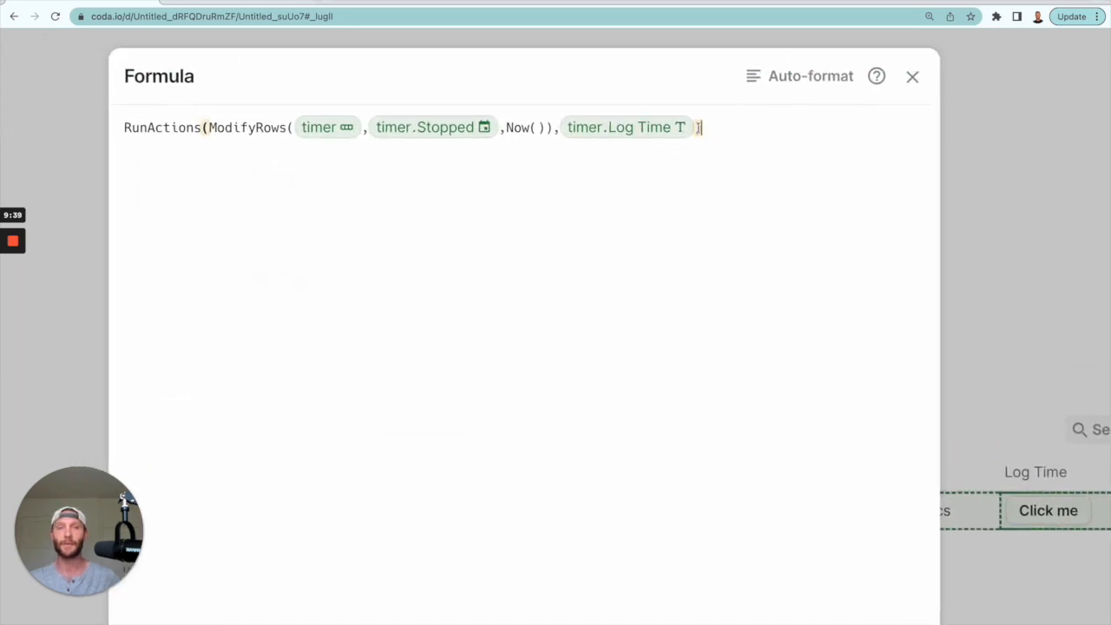
type(",")
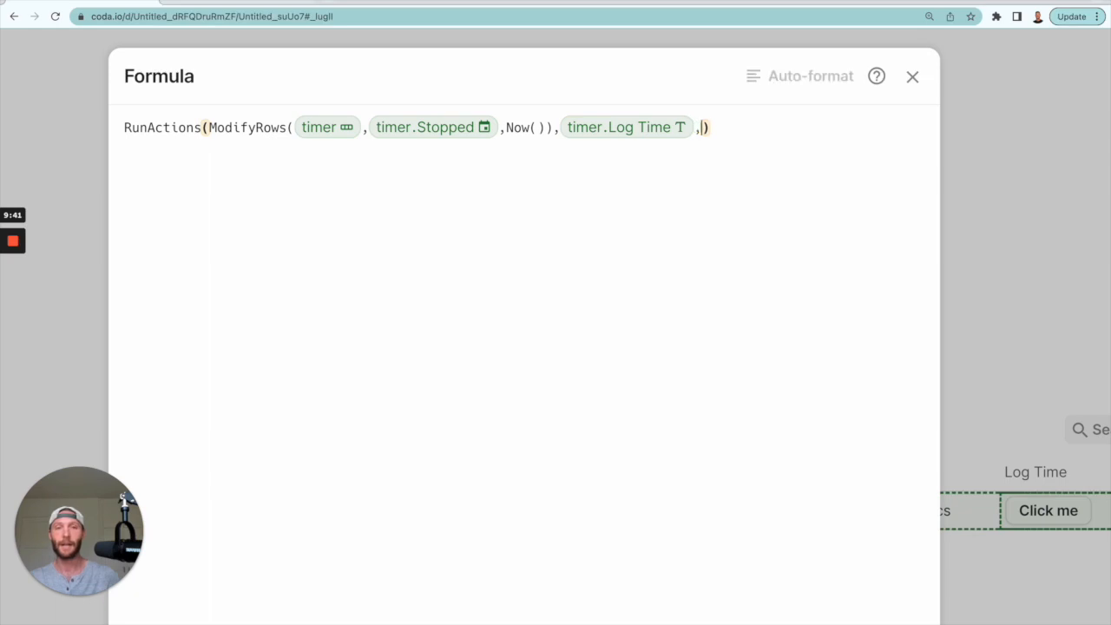
scroll(674, 313, "down", 4)
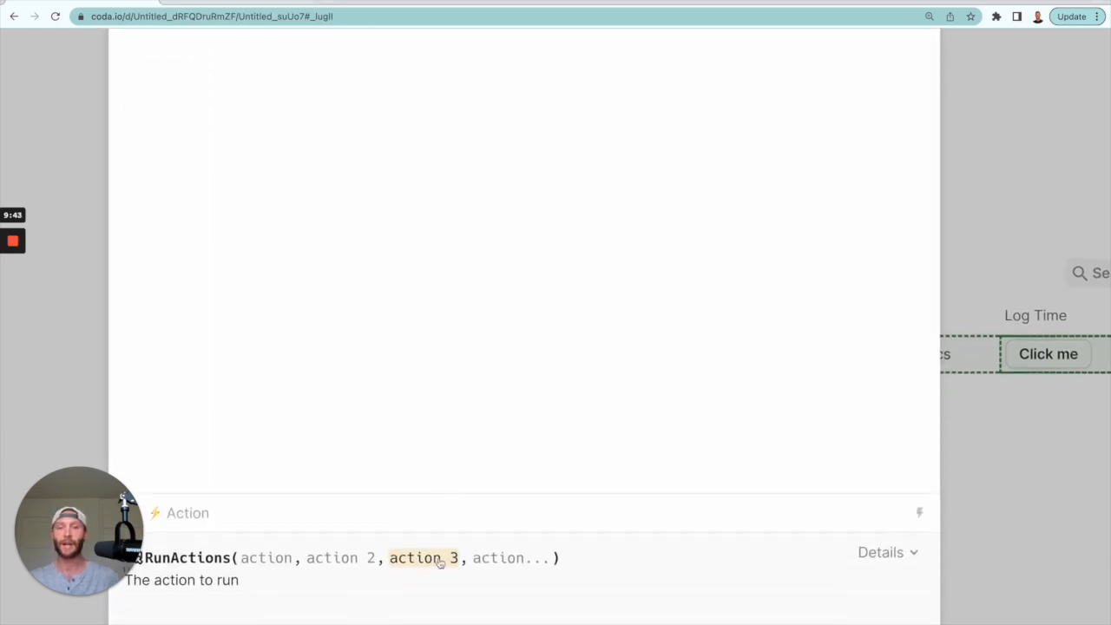
scroll(732, 236, "up", 3)
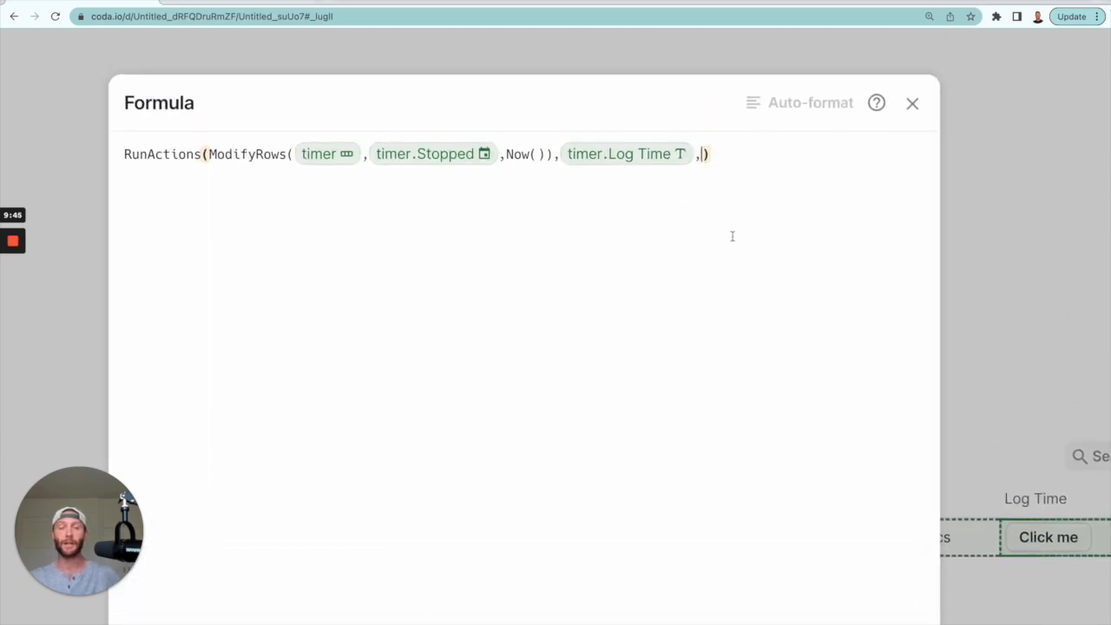
Add a third action, ModifyRows on the timer row, that sets timer.Time begun at to "".
type("modifyRows(")
key("Tab")
type("timer")
key("Tab")
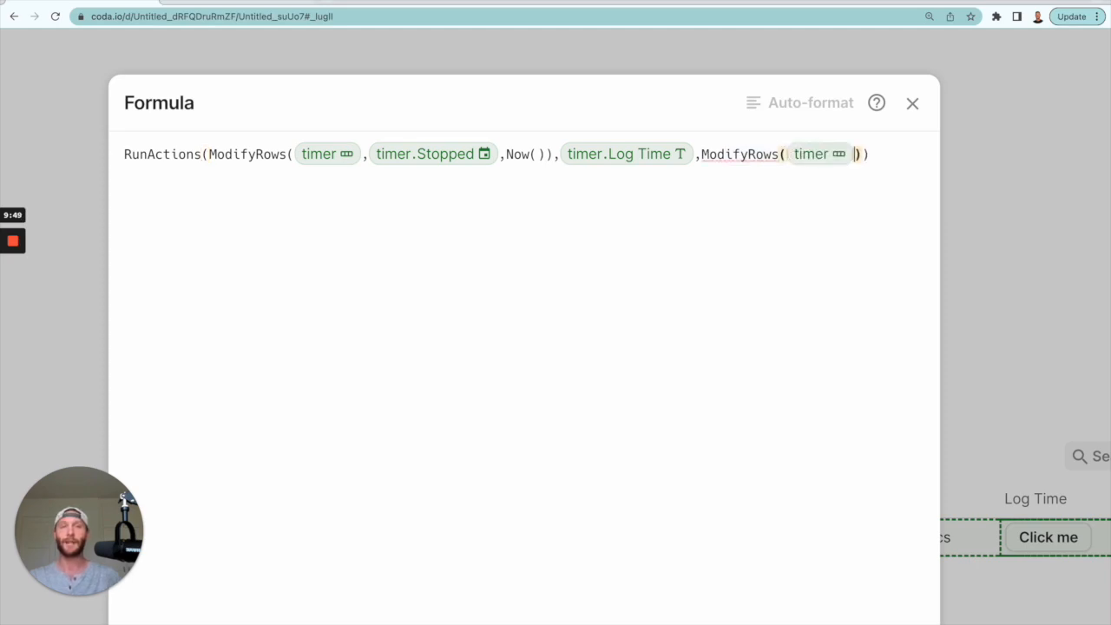
type(",Timerst")
key("BackSpace")
key("BackSpace")
key("BackSpace")
type("tim")
type("e begun at")
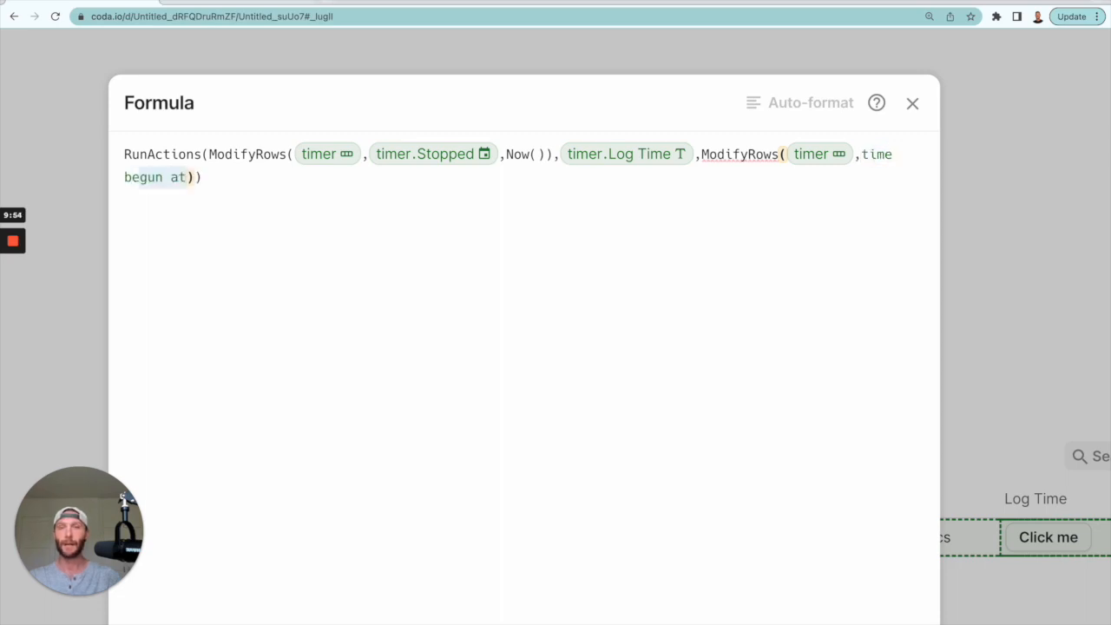
key("Tab")
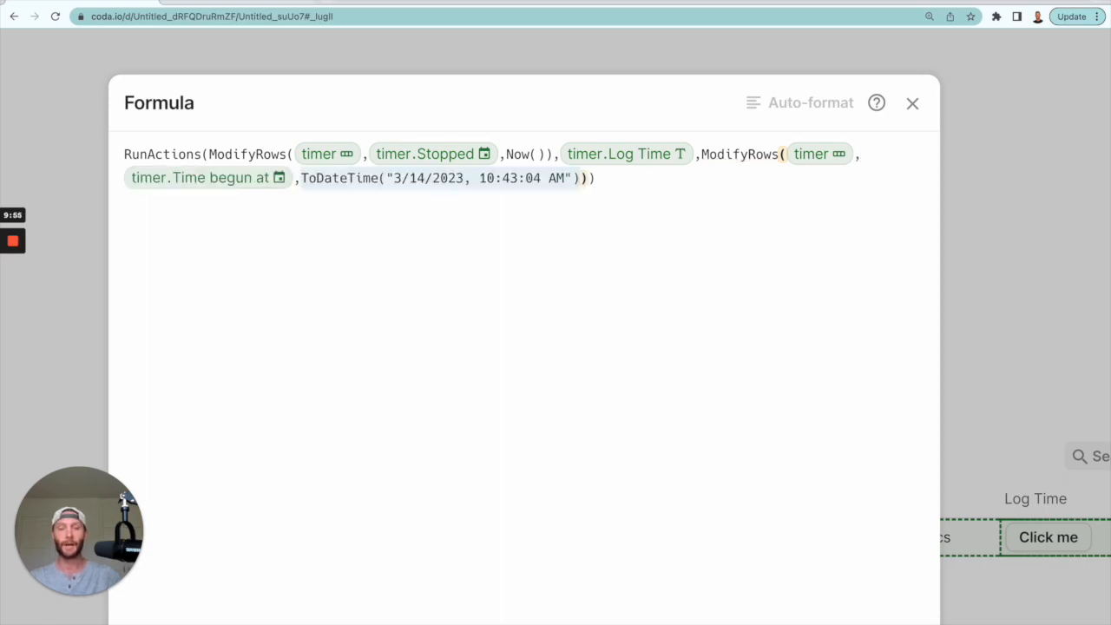
type("\"")
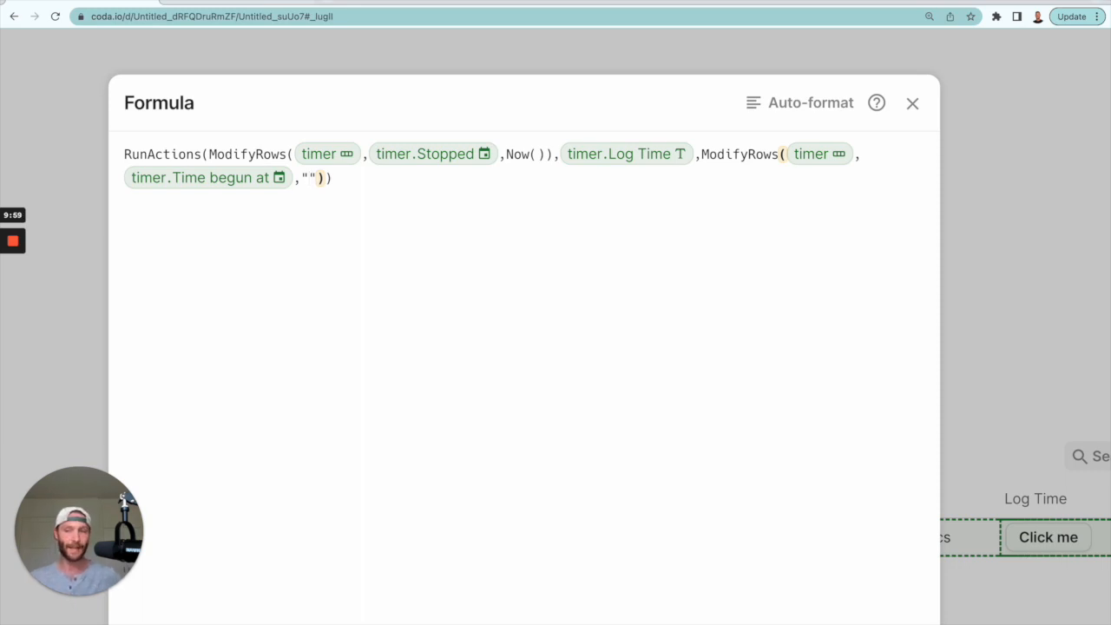
Extend the third ModifyRows action so it also sets timer.Stopped to "".
type(",Timer")
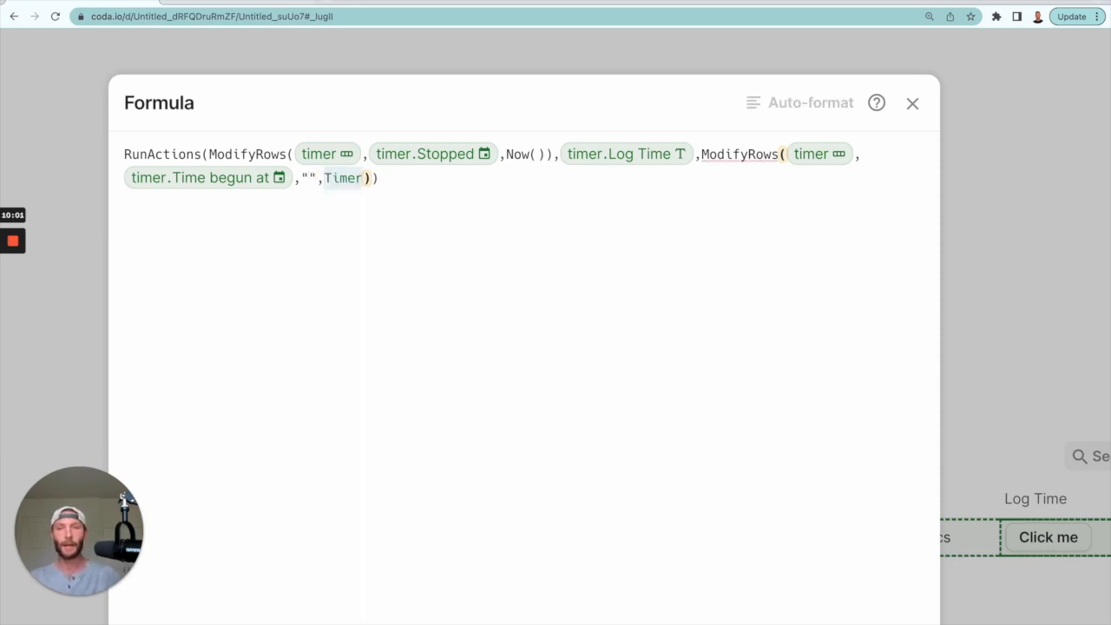
type("stopped")
key("Return")
type(",")
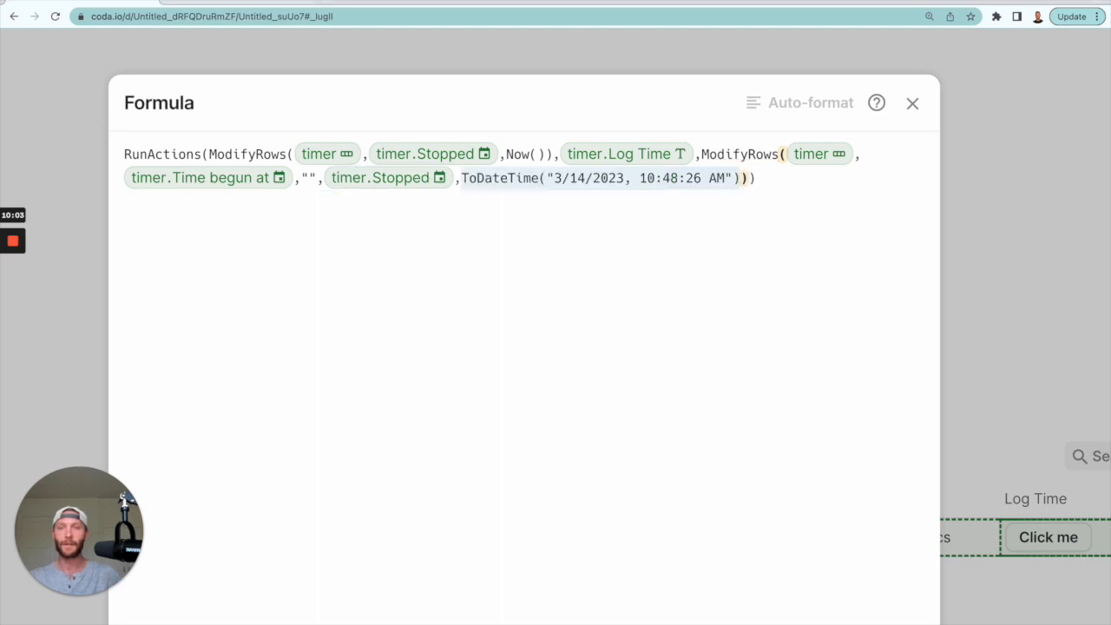
type("\"")
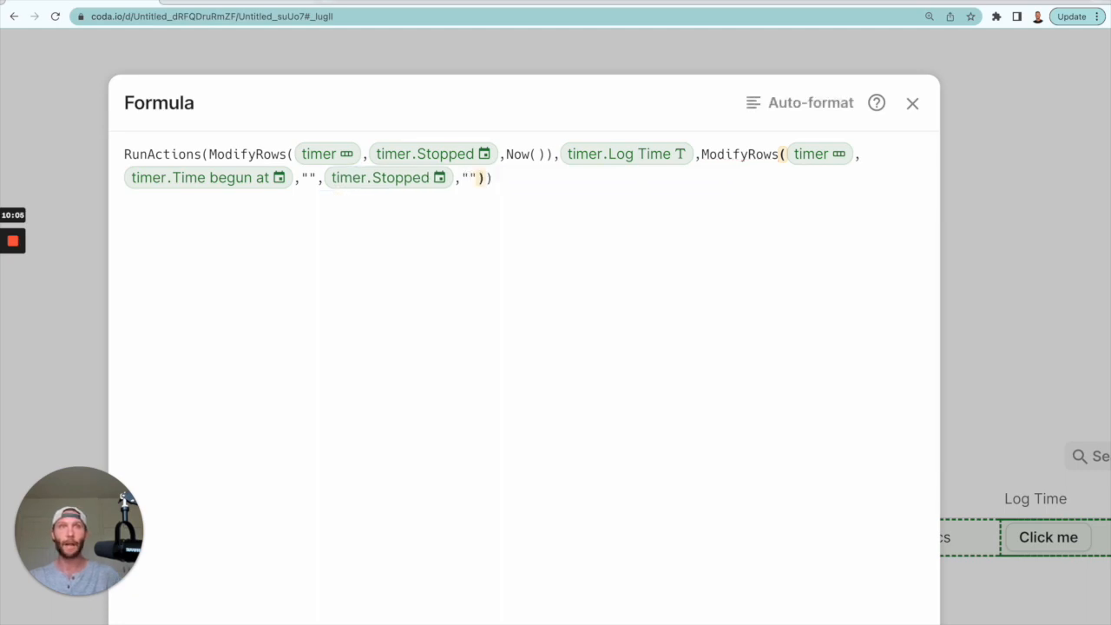
Auto-format the Stop button's RunActions formula into indented lines.
left_click(861, 268)
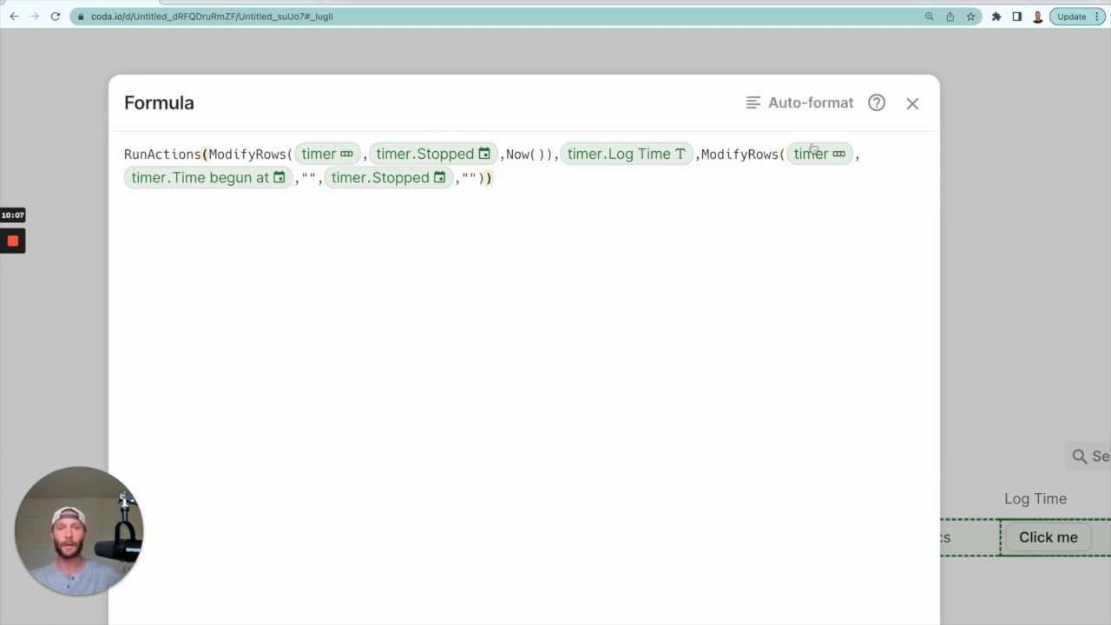
left_click(792, 102)
scroll(583, 287, "down", 5)
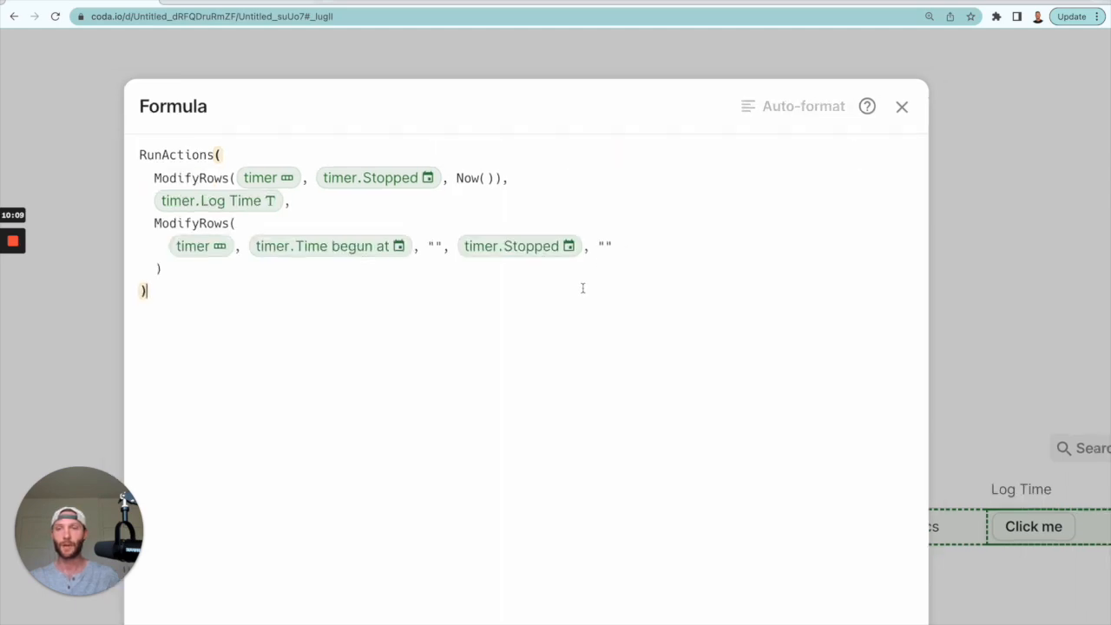
Insert the comment "//Stop the timer" above the first ModifyRows action.
left_click(379, 108)
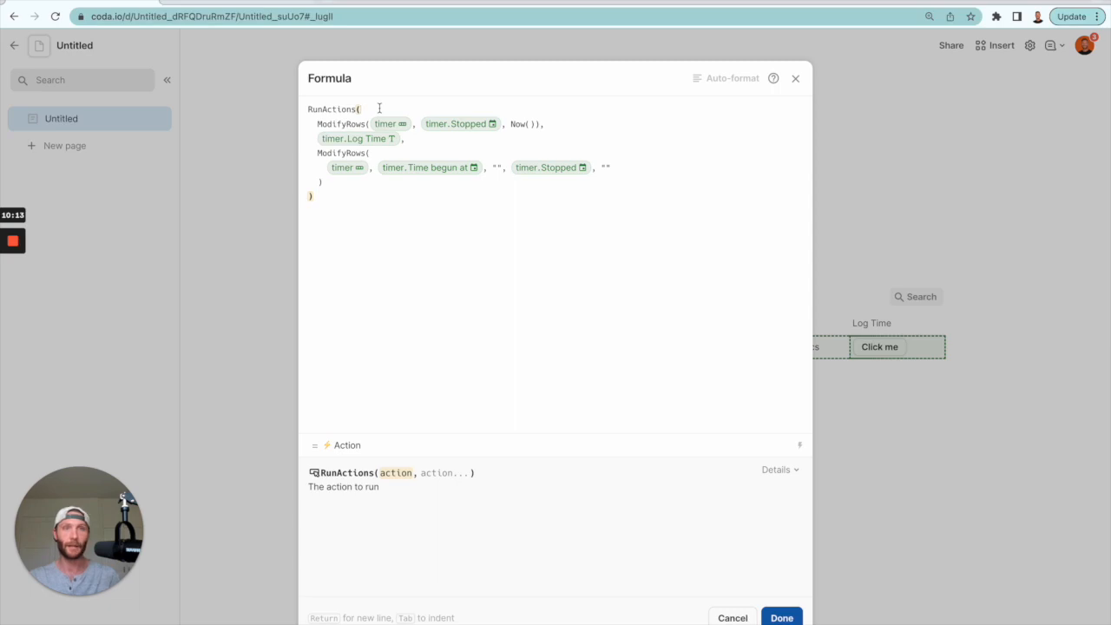
key("Return")
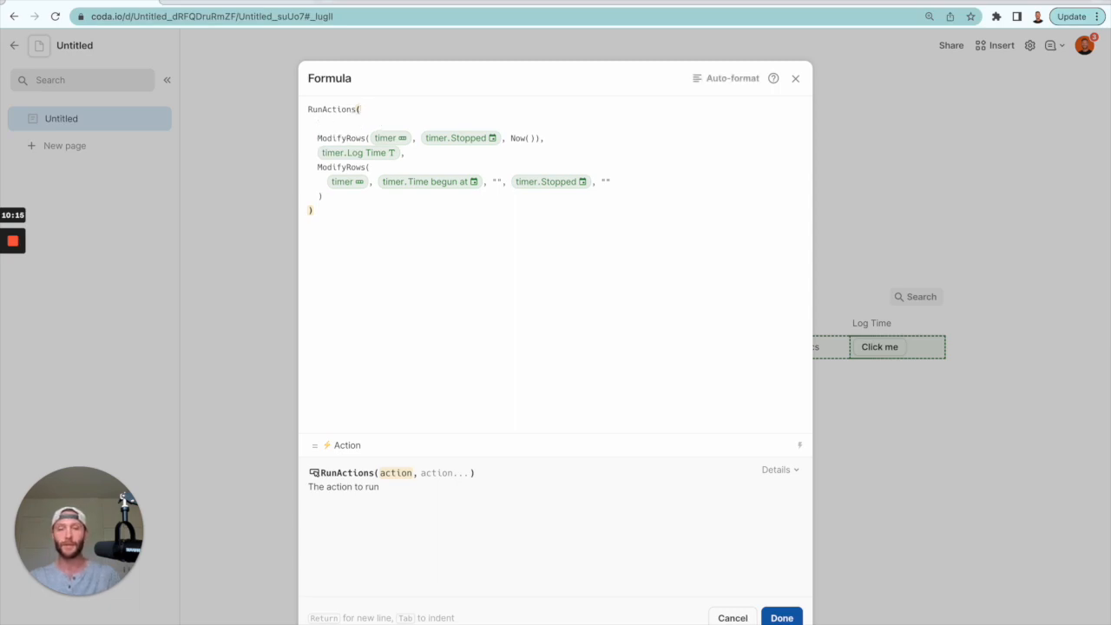
type("//")
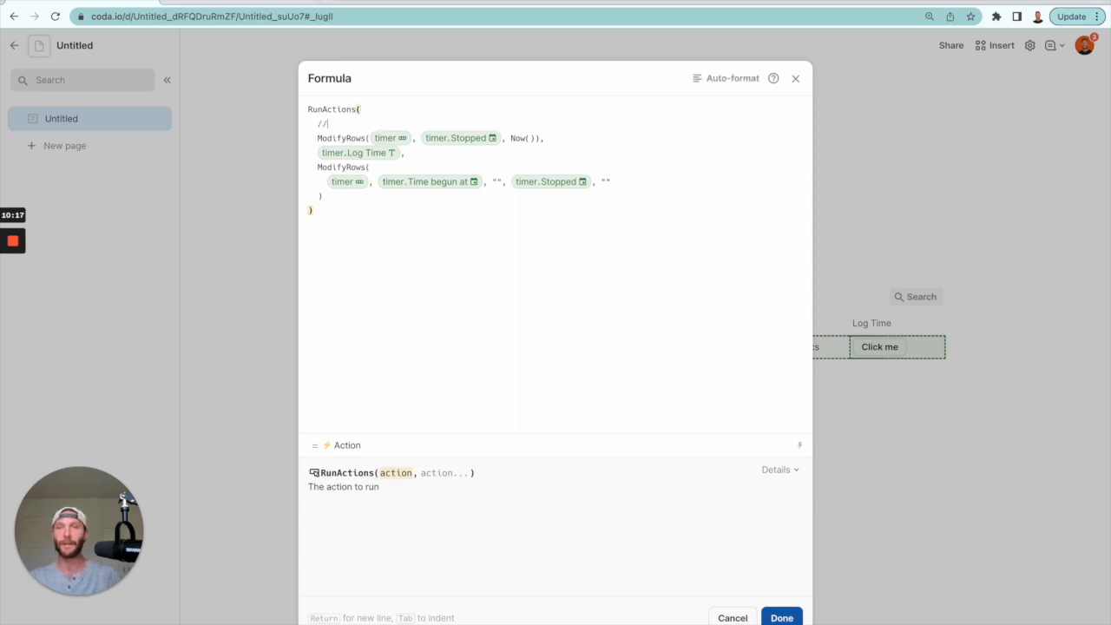
key("BackSpace")
key("BackSpace")
key("BackSpace")
type("the timer")
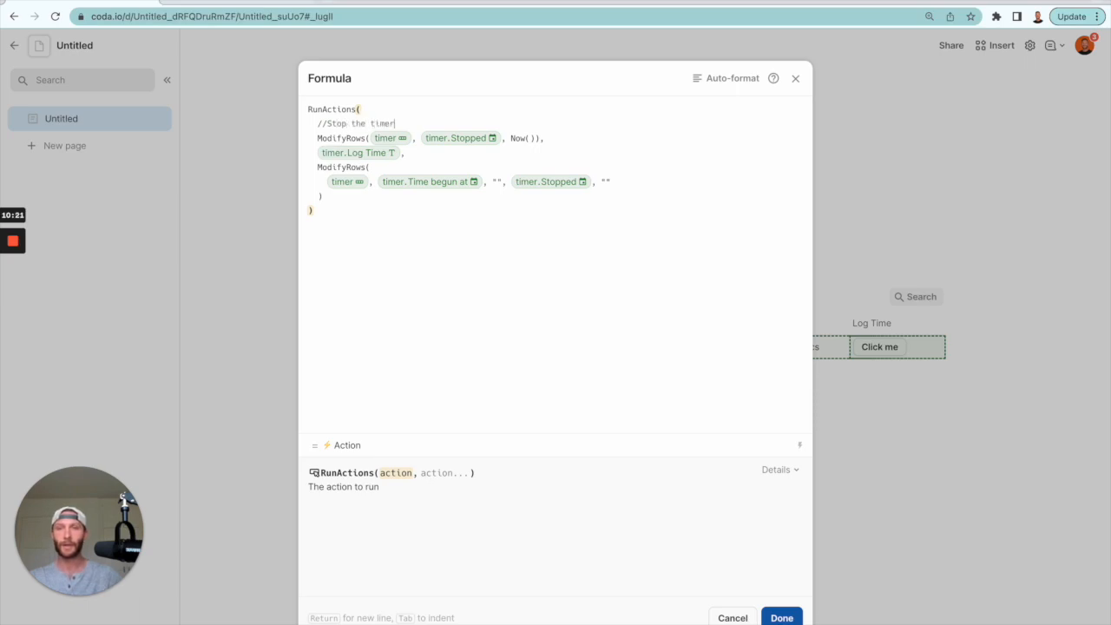
Insert a blank line and the comment "//Log the time spent" above the timer.Log Time action.
left_click(565, 137)
key("Return")
key("Return")
type("//Log the time spent")
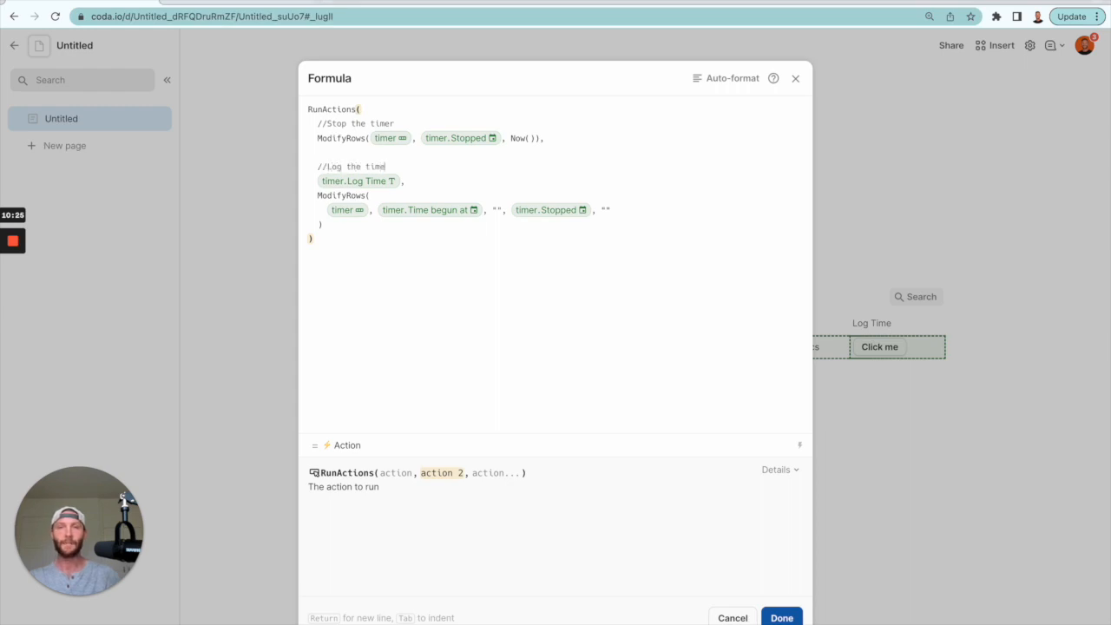
Insert a blank line and the comment "//Reset the timer" above the last ModifyRows action, and save the formula.
left_click(436, 185)
key("Return")
key("Return")
type("//Reset the timer")
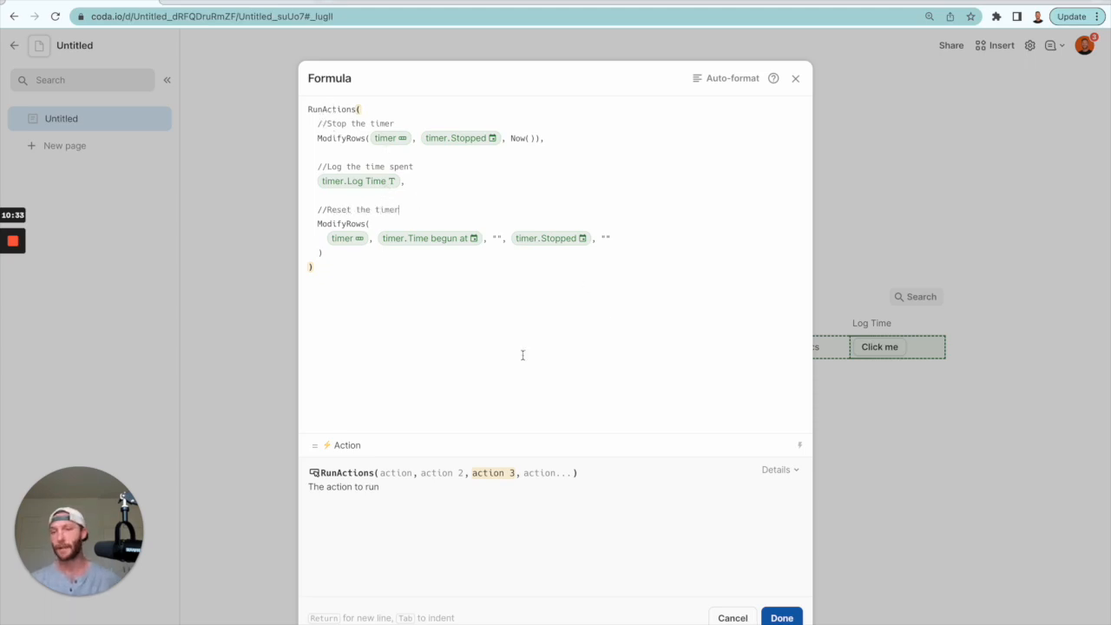
left_click(773, 617)
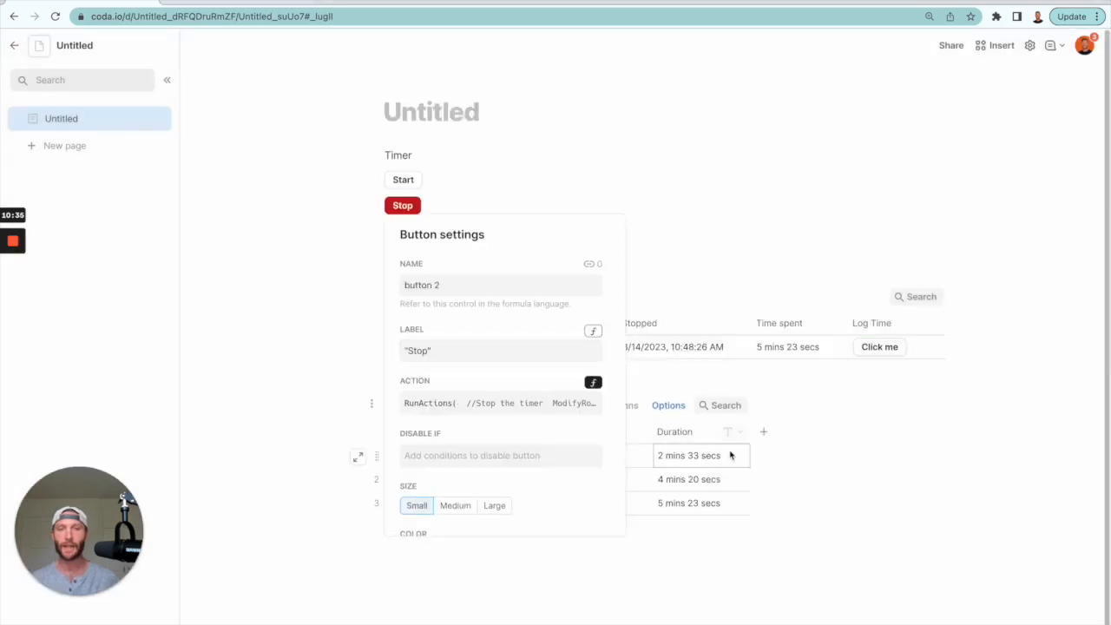
Clear the timer row's Stopped value and run the Stop button to test logging and resetting.
left_click(702, 620)
left_click(732, 359)
key("BackSpace")
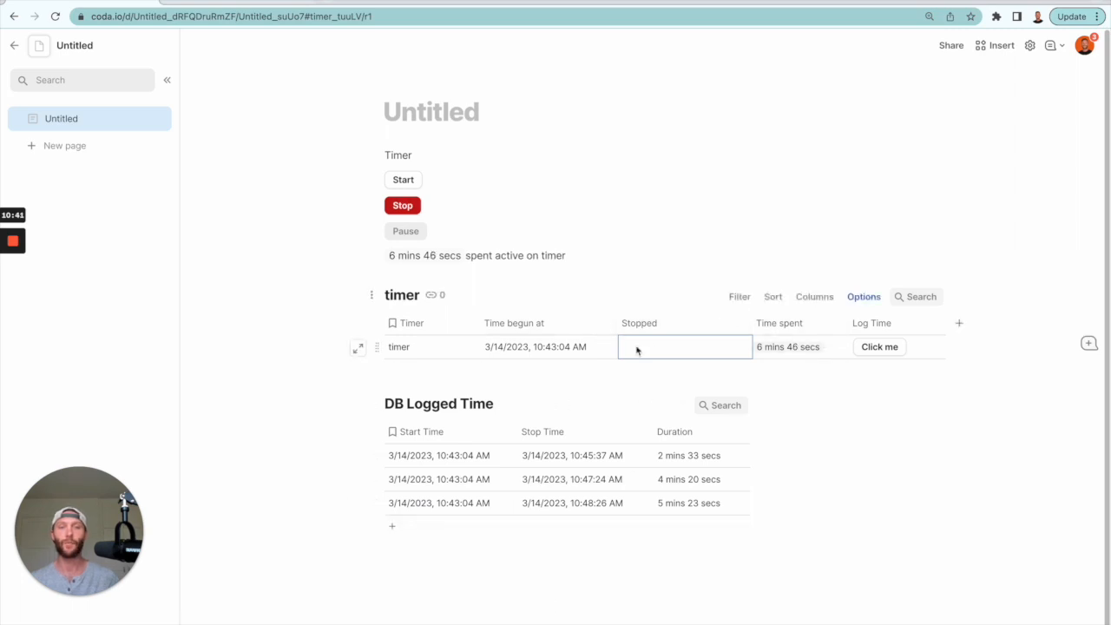
left_click(407, 207)
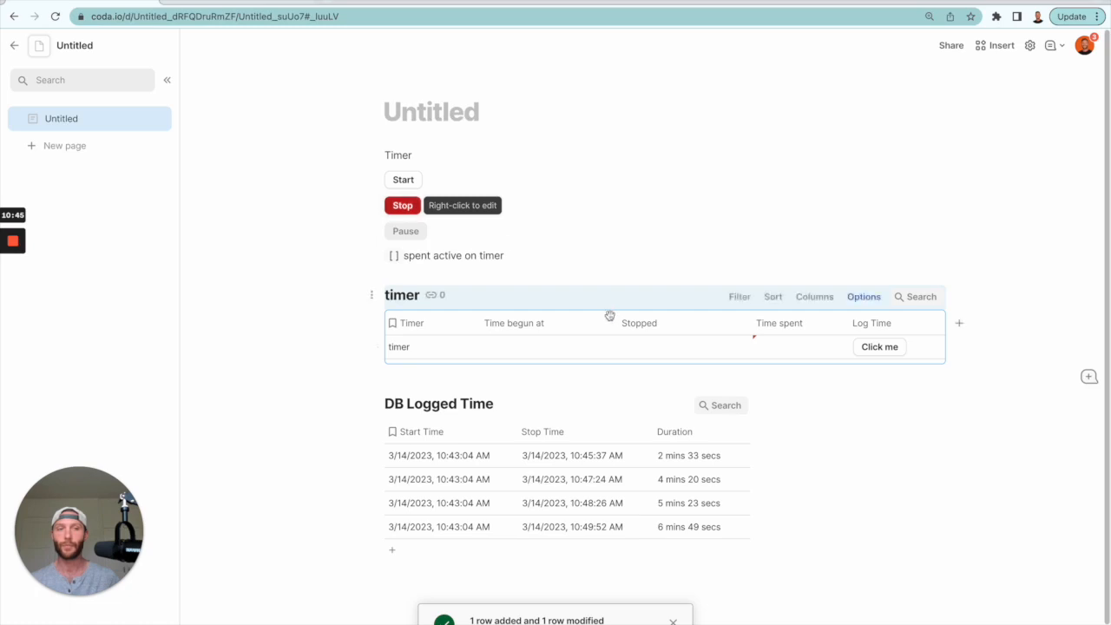
left_click_drag(535, 346, 653, 348)
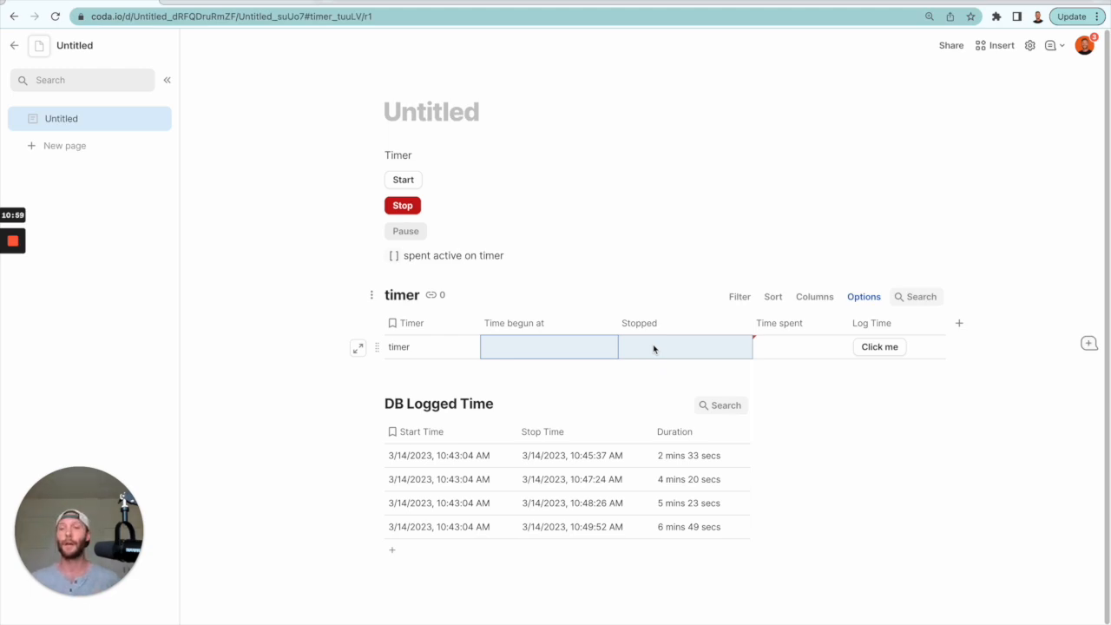
scroll(466, 533, "down", 1)
left_click(466, 535)
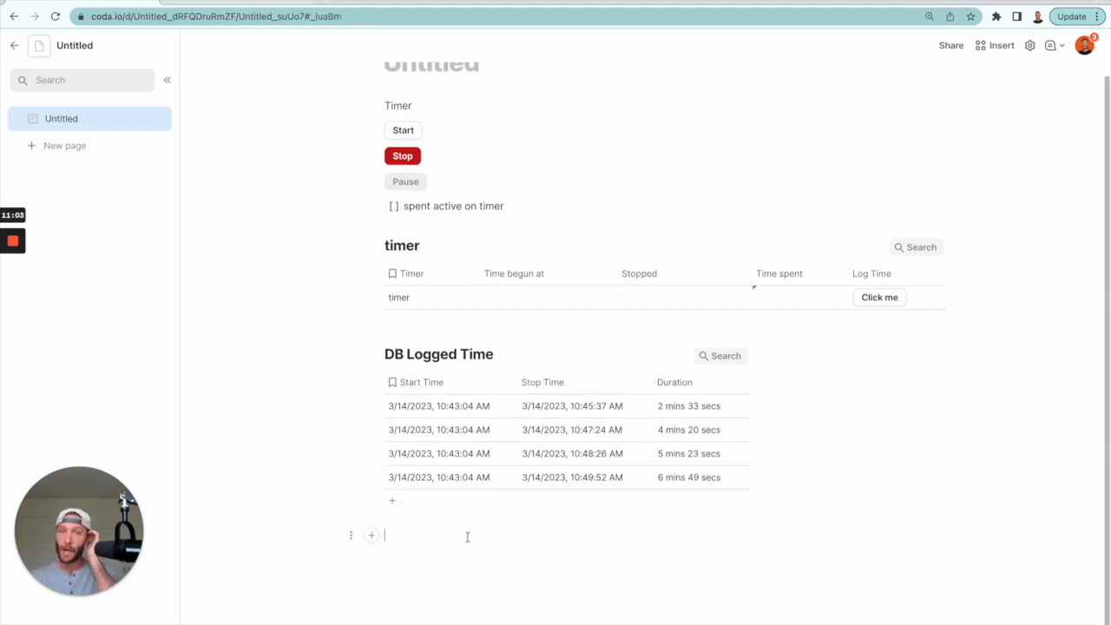
scroll(466, 536, "up", 1)
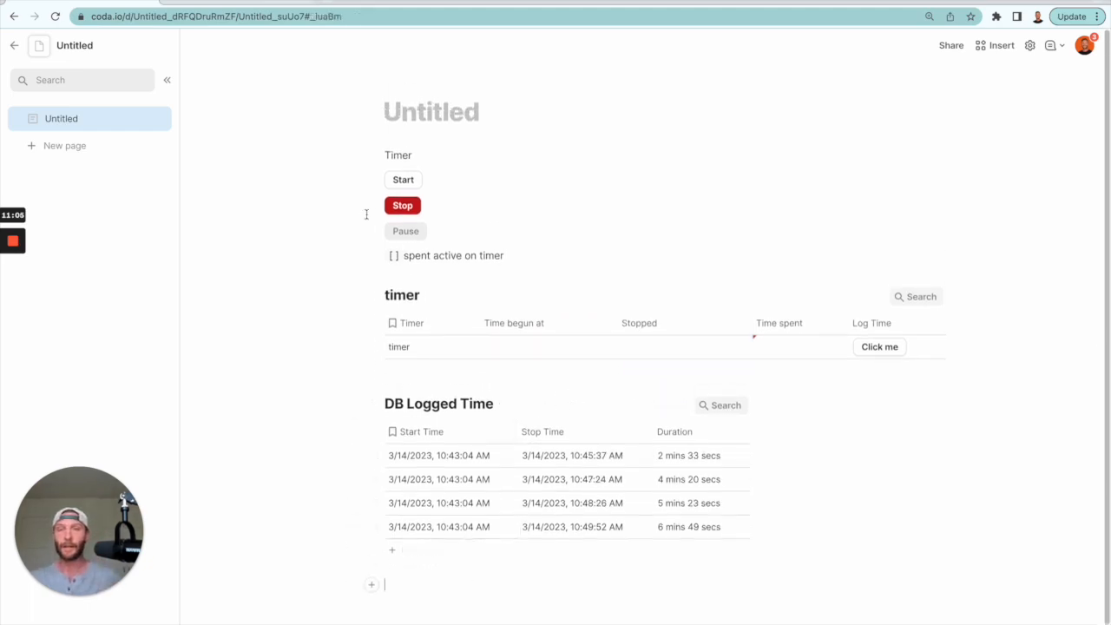
Arrange the Stop and Pause buttons beside the Start button in a single row.
left_click_drag(372, 204, 506, 200)
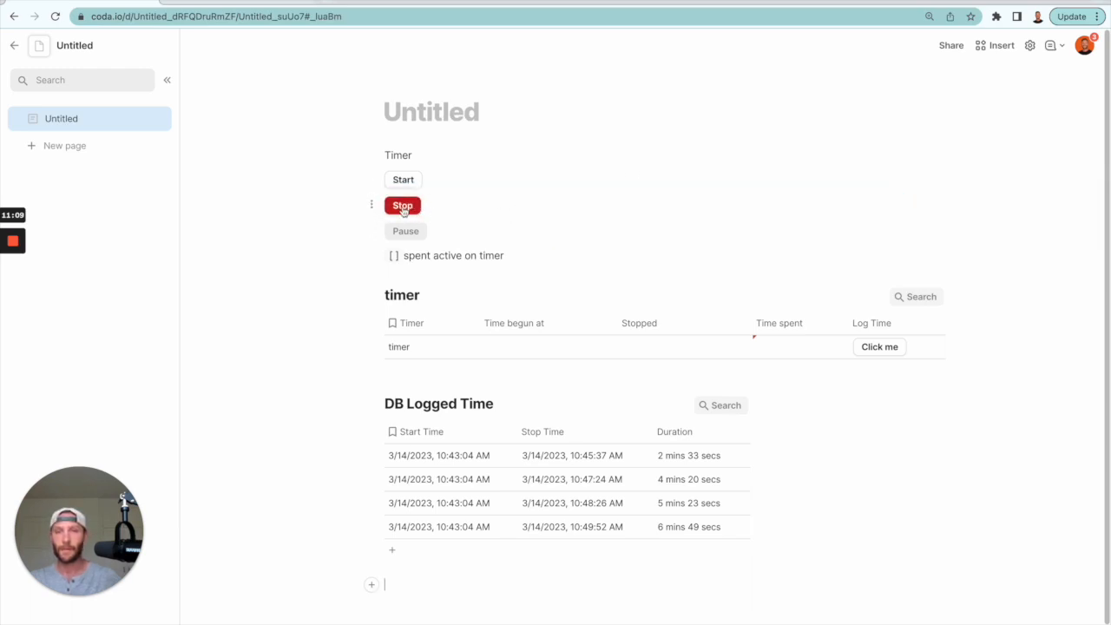
left_click_drag(371, 204, 910, 178)
left_click_drag(371, 227, 912, 189)
Delete the "spent active on timer" line and its leftover empty line below the buttons.
left_click_drag(505, 226, 386, 226)
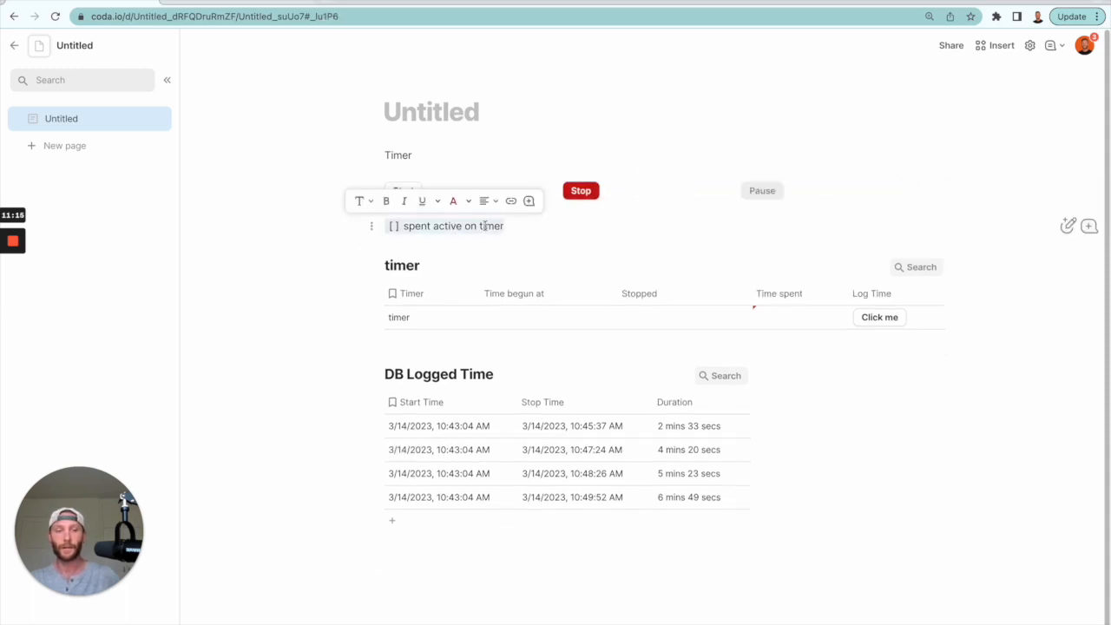
key("BackSpace")
key("BackSpace")
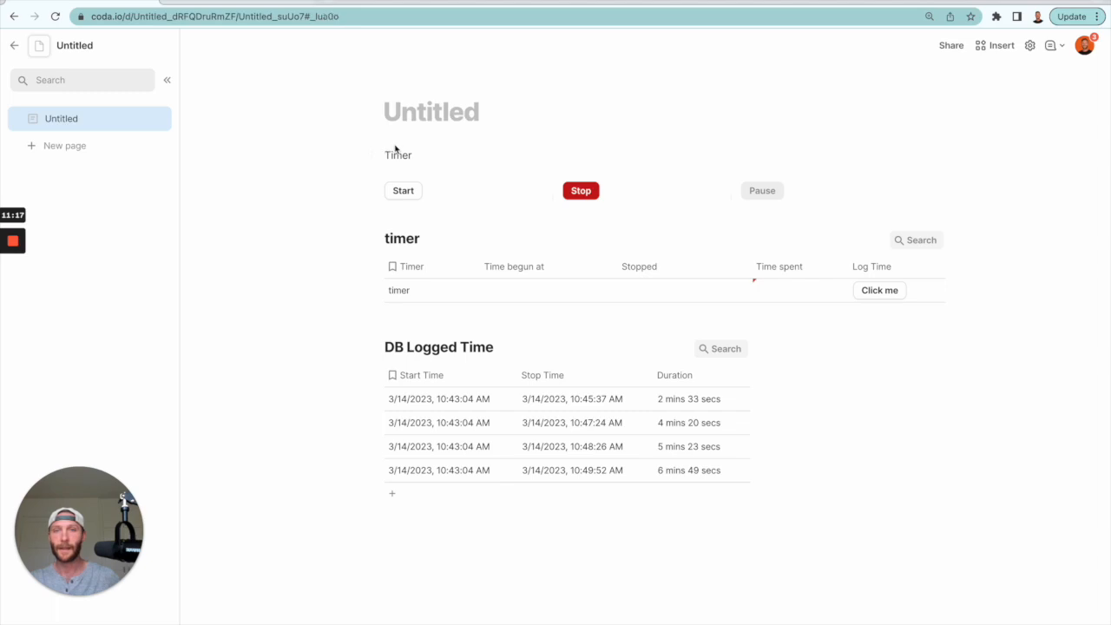
Insert a blank table below DB Logged Time and title it "DB Projects".
left_click(450, 526)
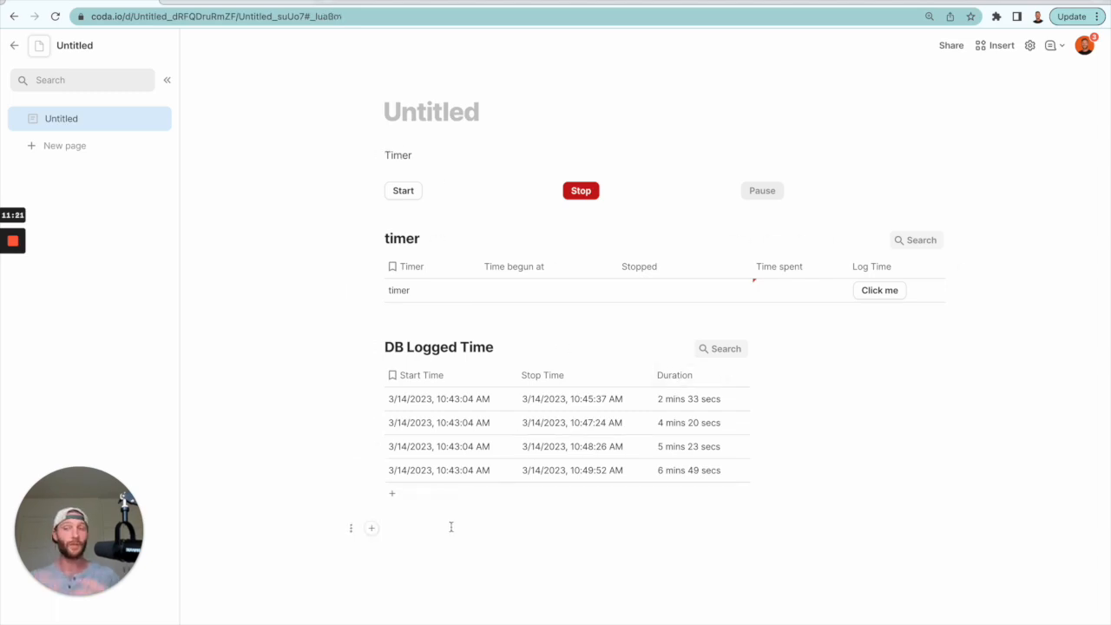
type("/tab")
key("Return")
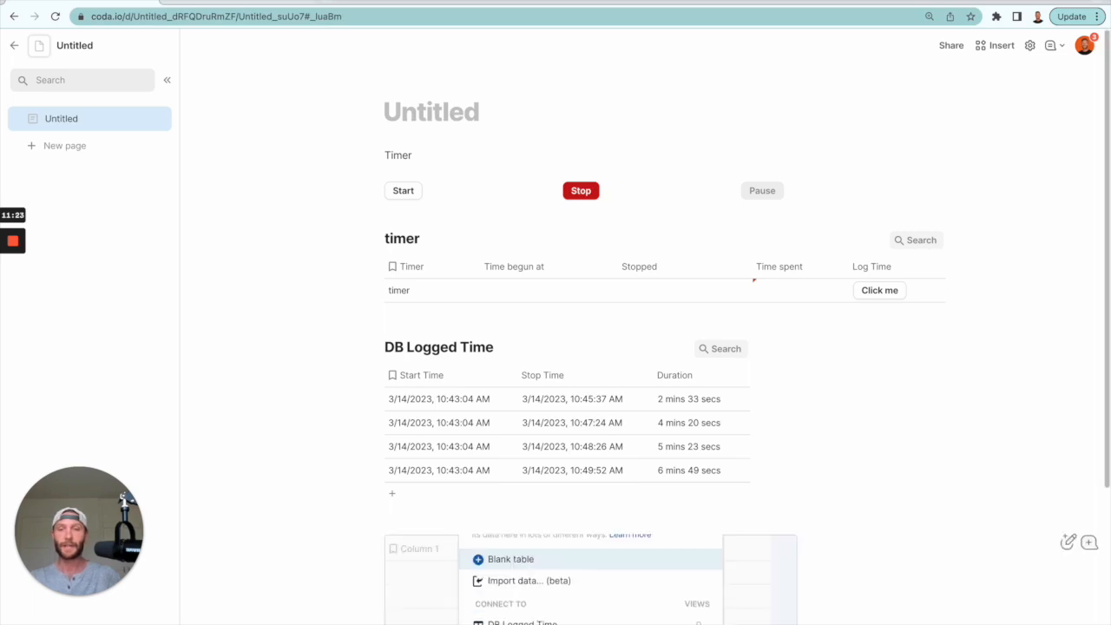
key("Return")
type("DB Projects")
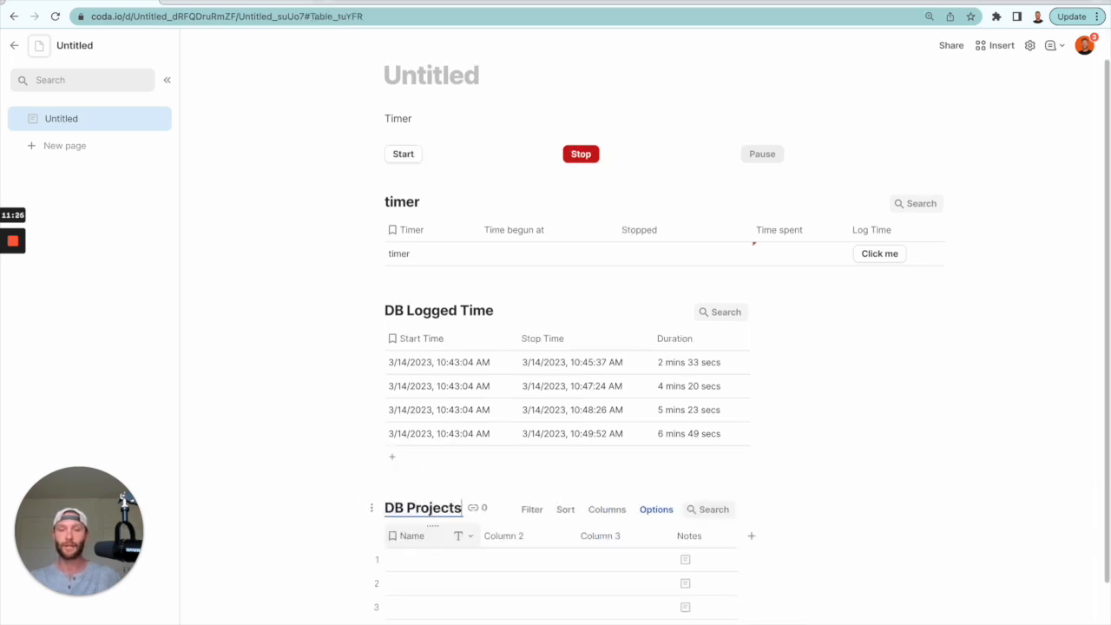
Fill the Name column of DB Projects with Project A, Project B, Client A and Client C.
left_click(426, 564)
type("Project A")
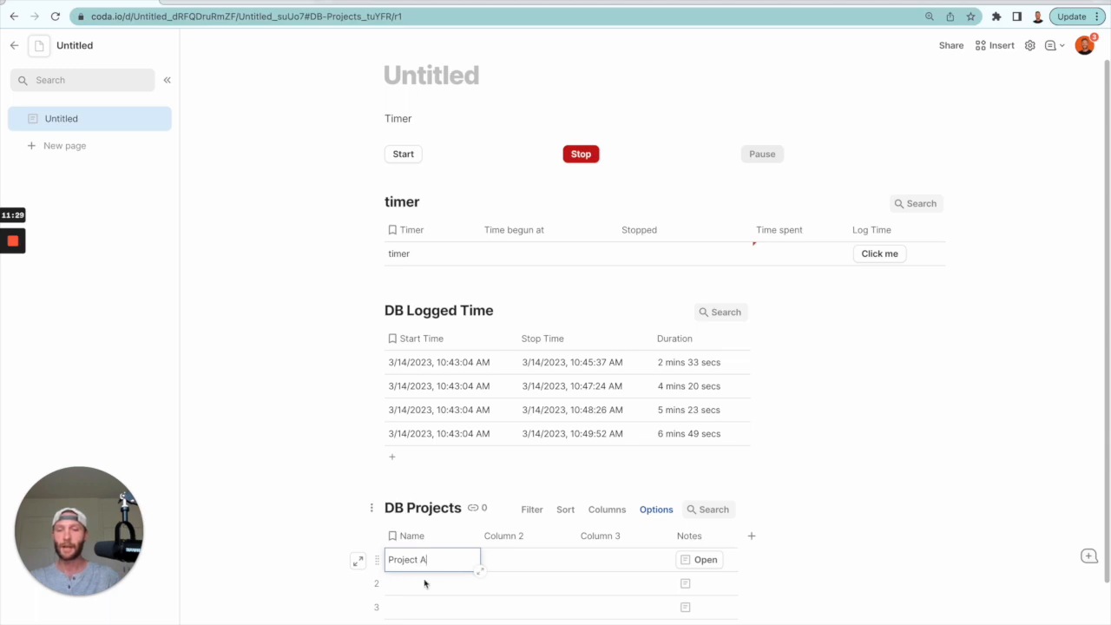
left_click(425, 583)
type("Project B")
left_click(422, 602)
type("Client")
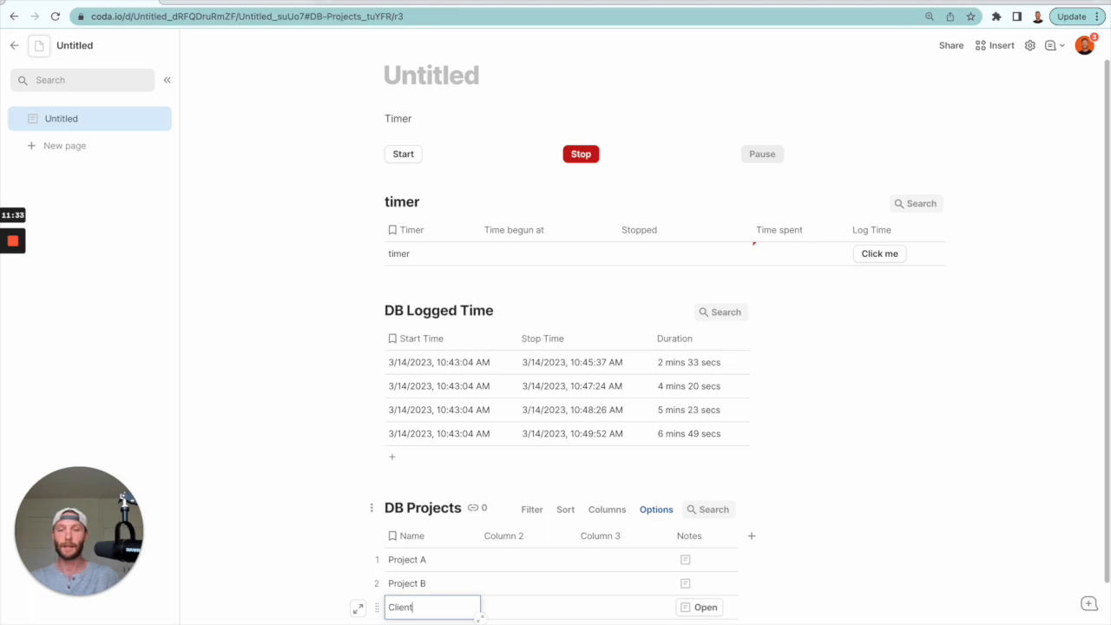
type(" A")
key("Return")
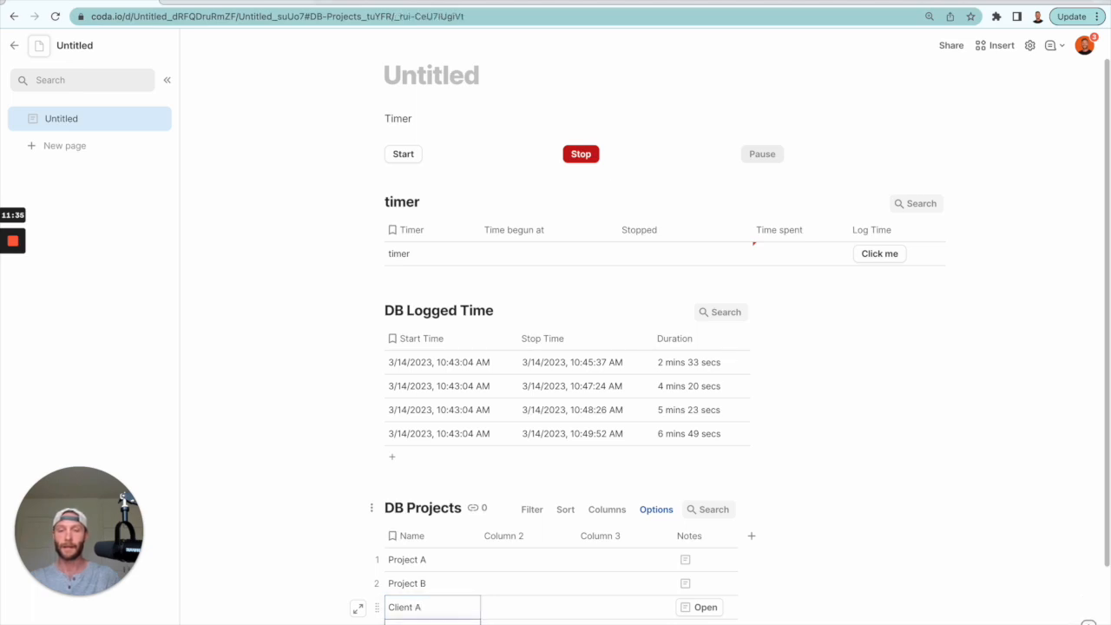
left_click(511, 583)
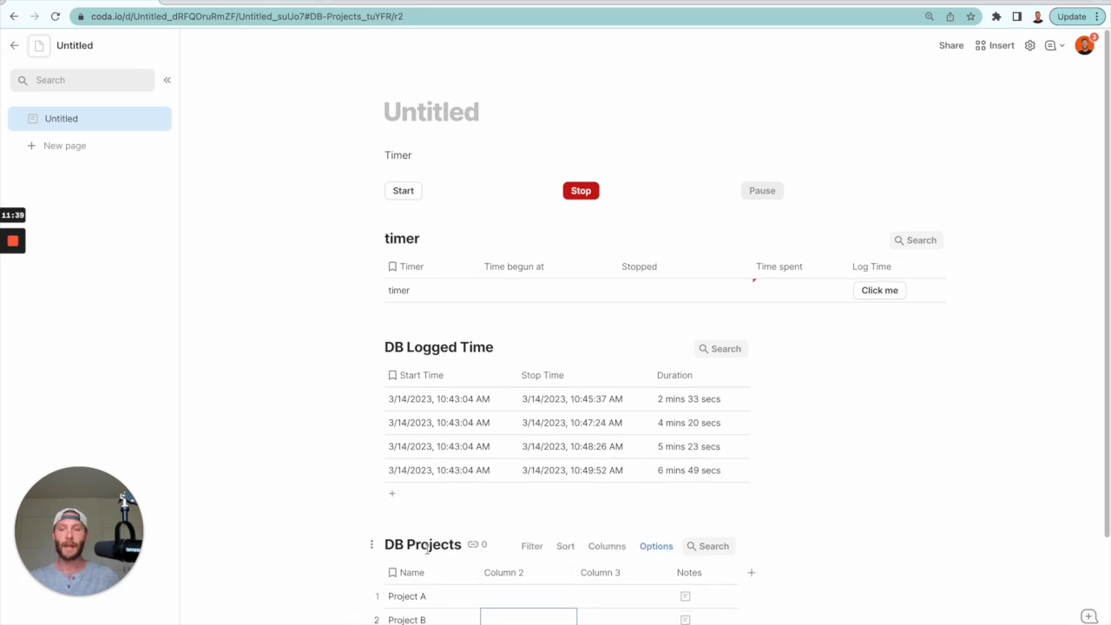
Insert a relation select control below the Start button row, linked to the DB Projects table with multiple selections turned off.
left_click(826, 191)
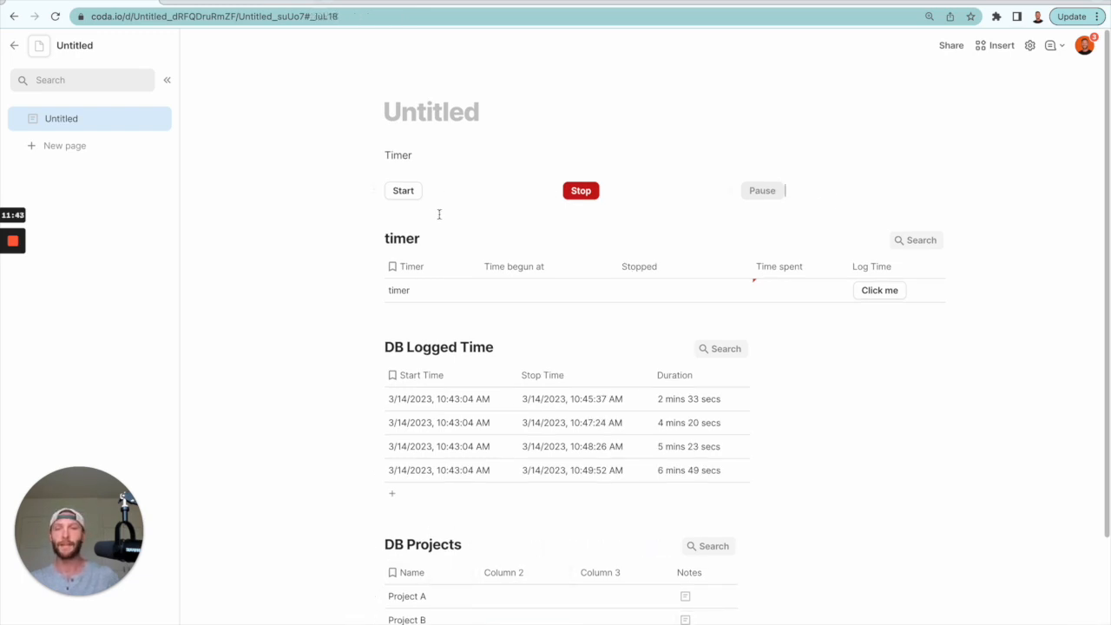
key("Return")
type("/")
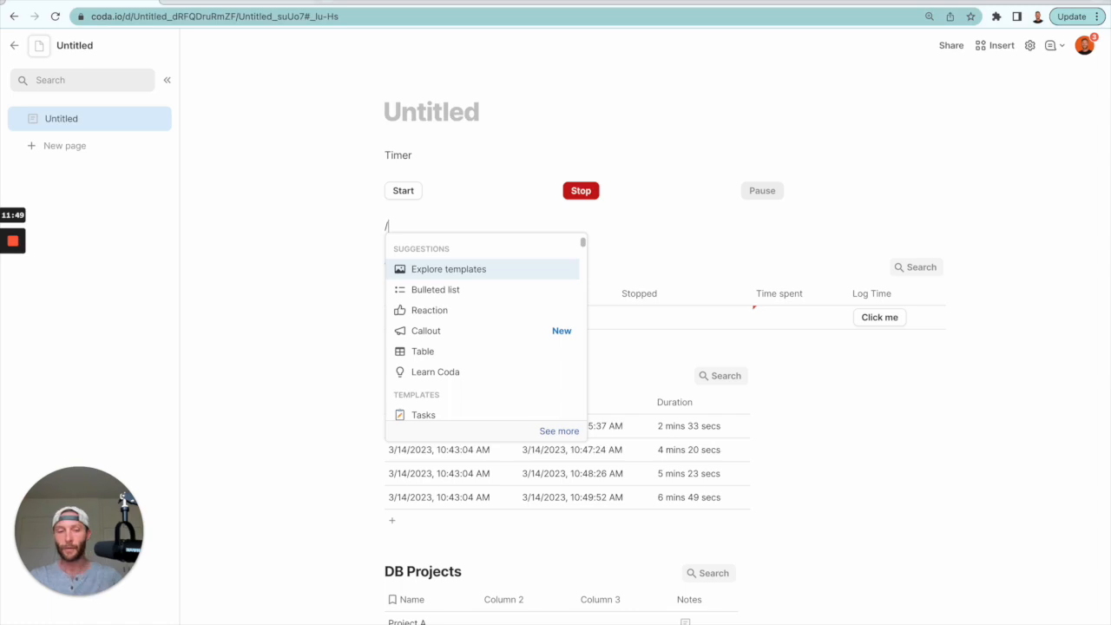
type("sel")
left_click(460, 269)
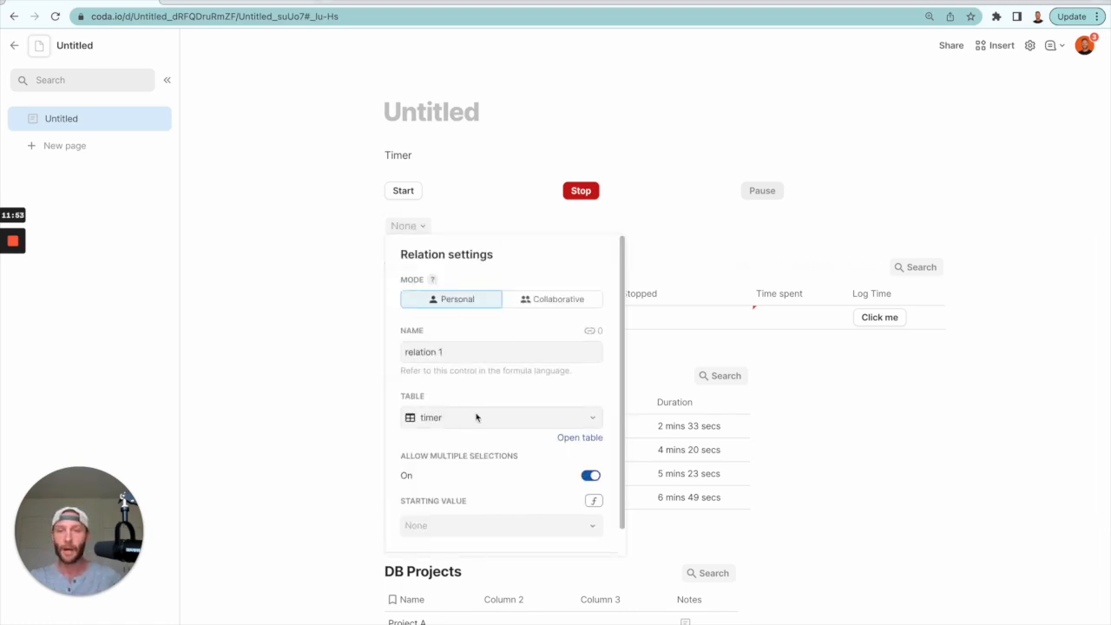
left_click(476, 417)
left_click(478, 484)
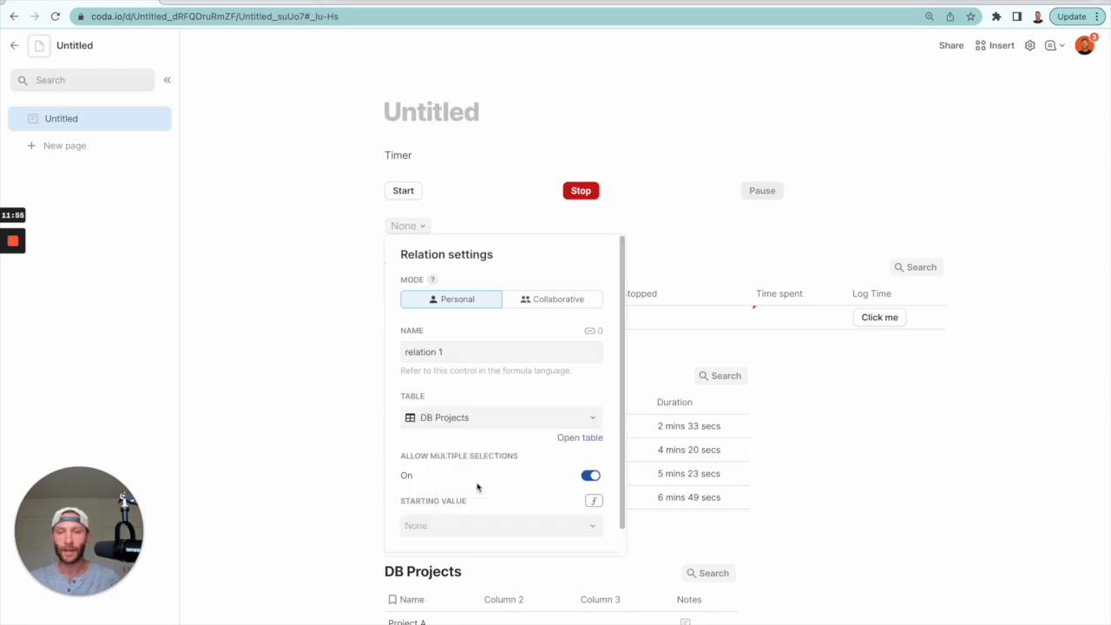
left_click(592, 477)
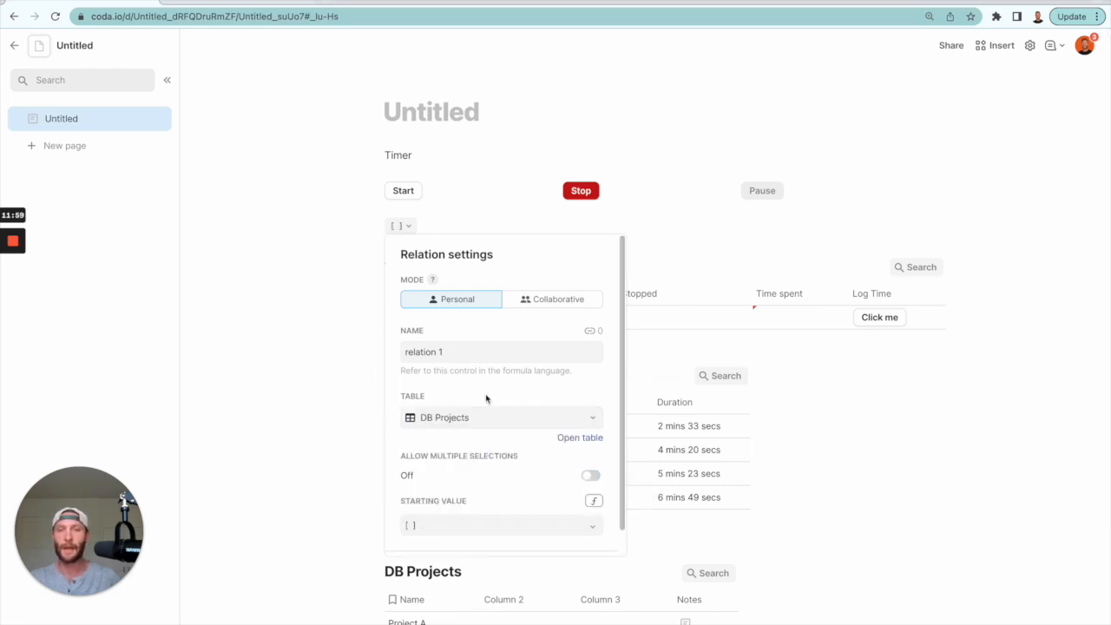
Name the relation control look_projects and choose Project B in it.
left_click(446, 349)
key("BackSpace")
type("look")
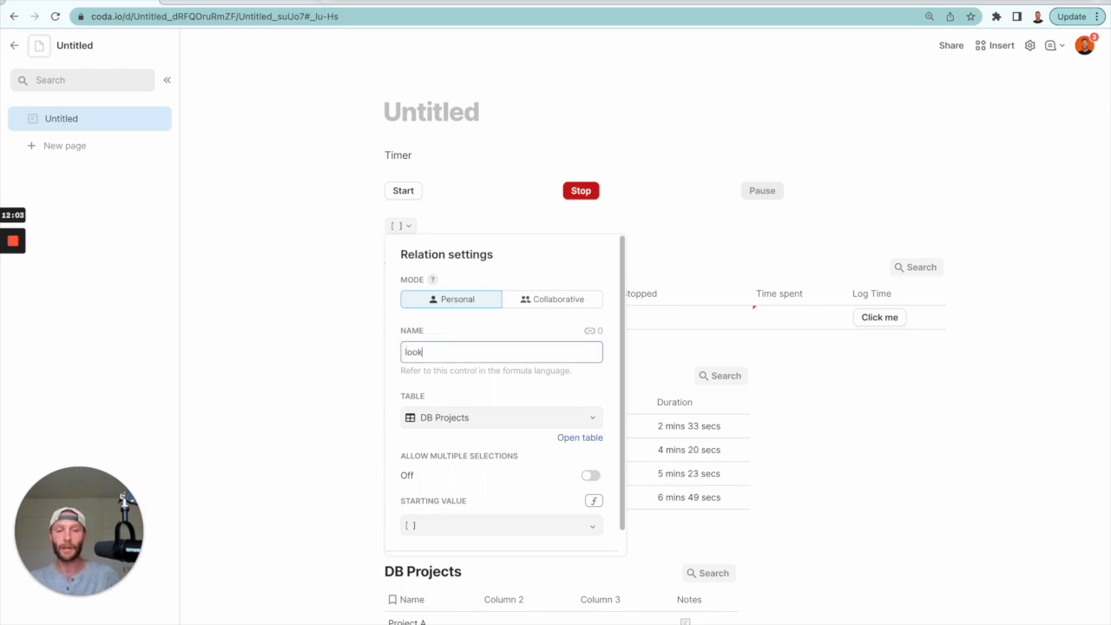
type("_projects")
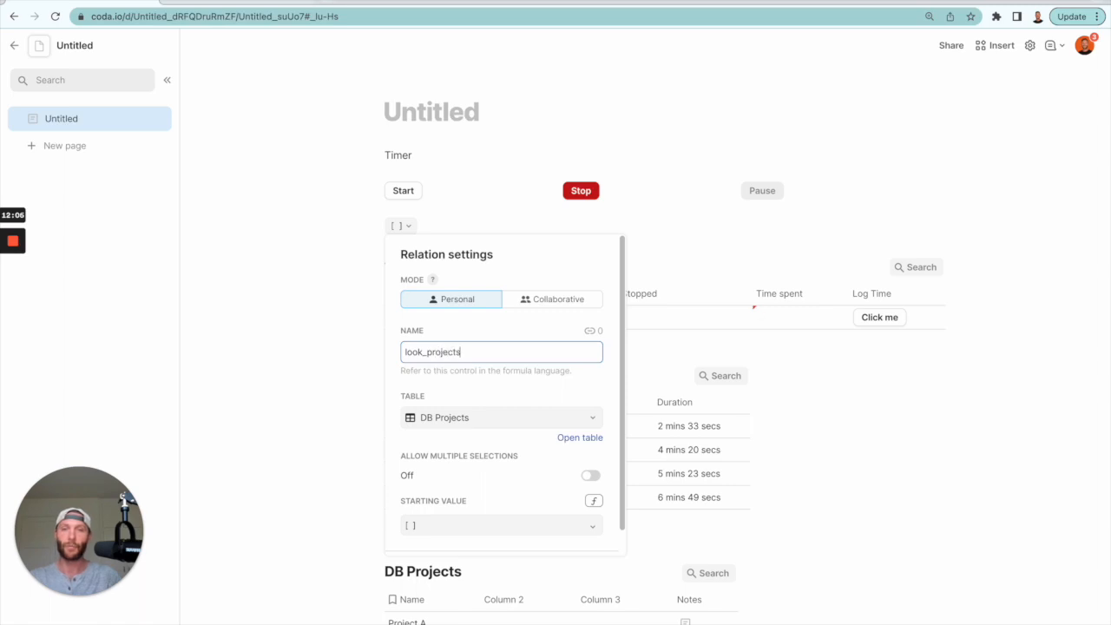
key("Return")
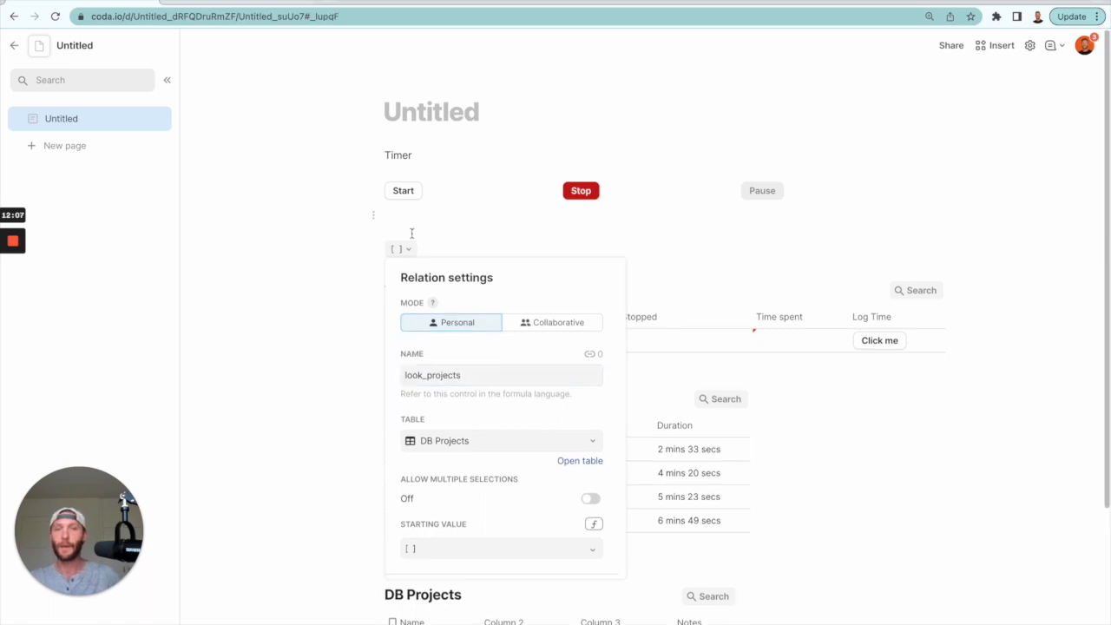
left_click(418, 220)
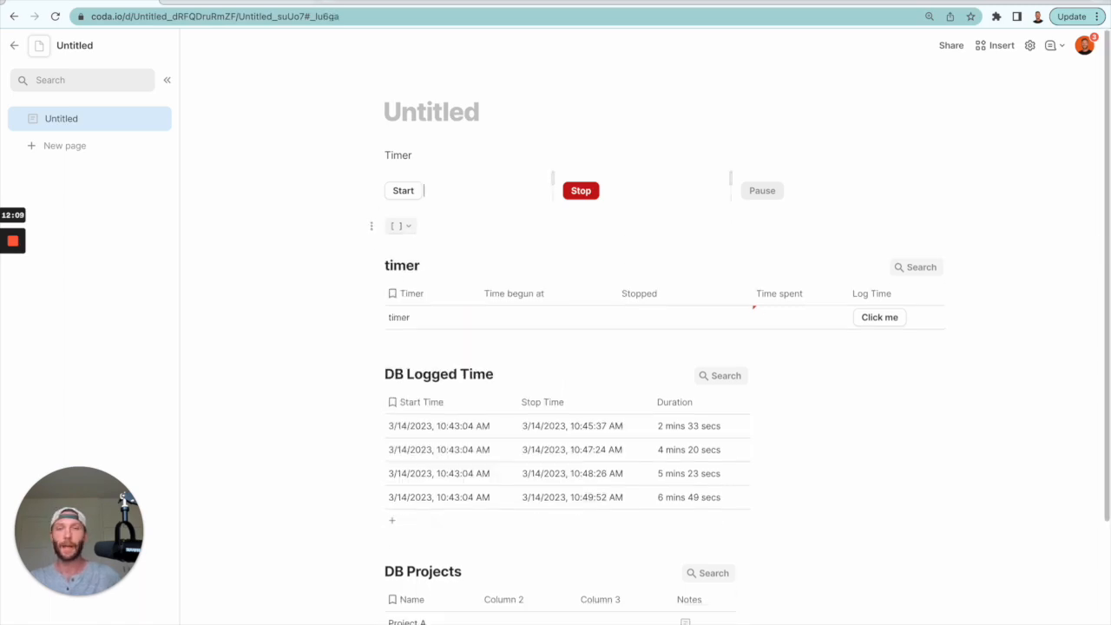
left_click(404, 226)
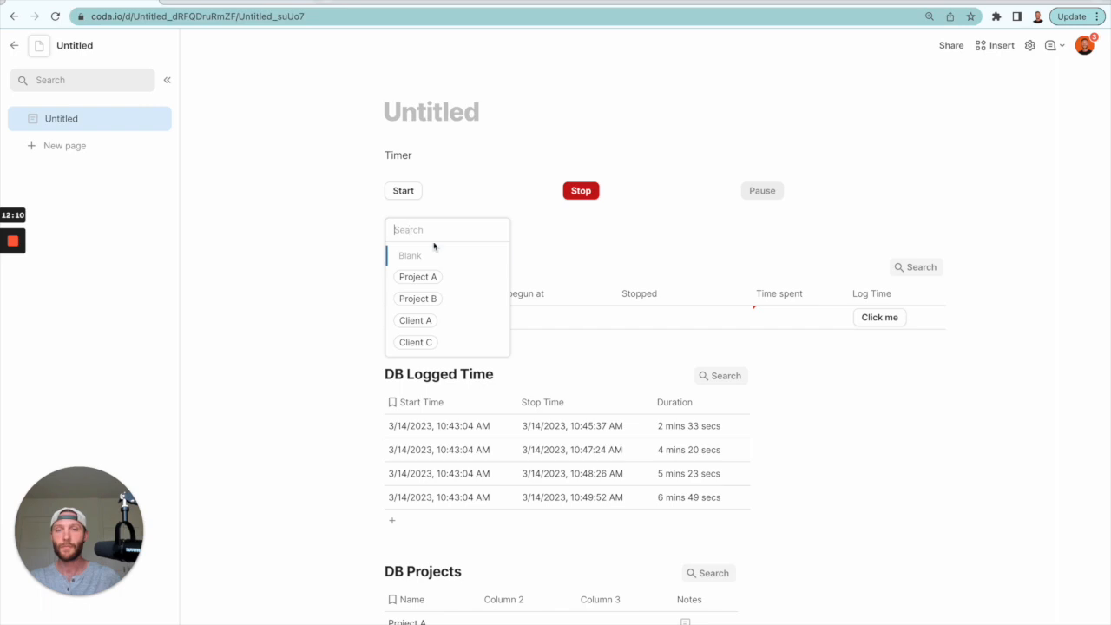
left_click(467, 302)
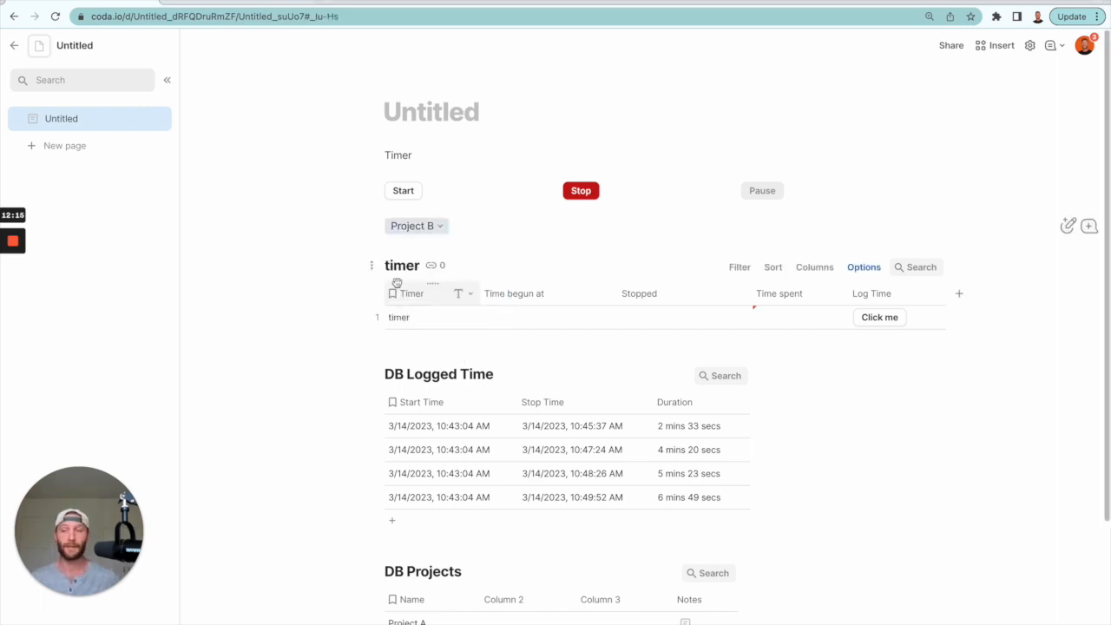
Add a Project column to the timer table as a relation to DB Projects.
left_click(961, 293)
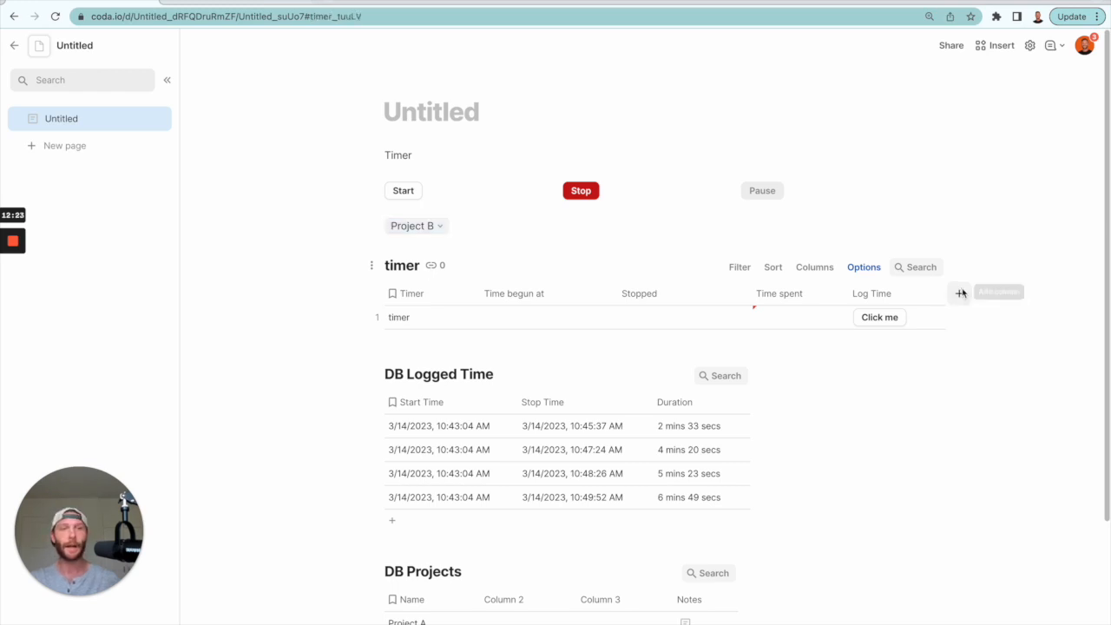
type("Project")
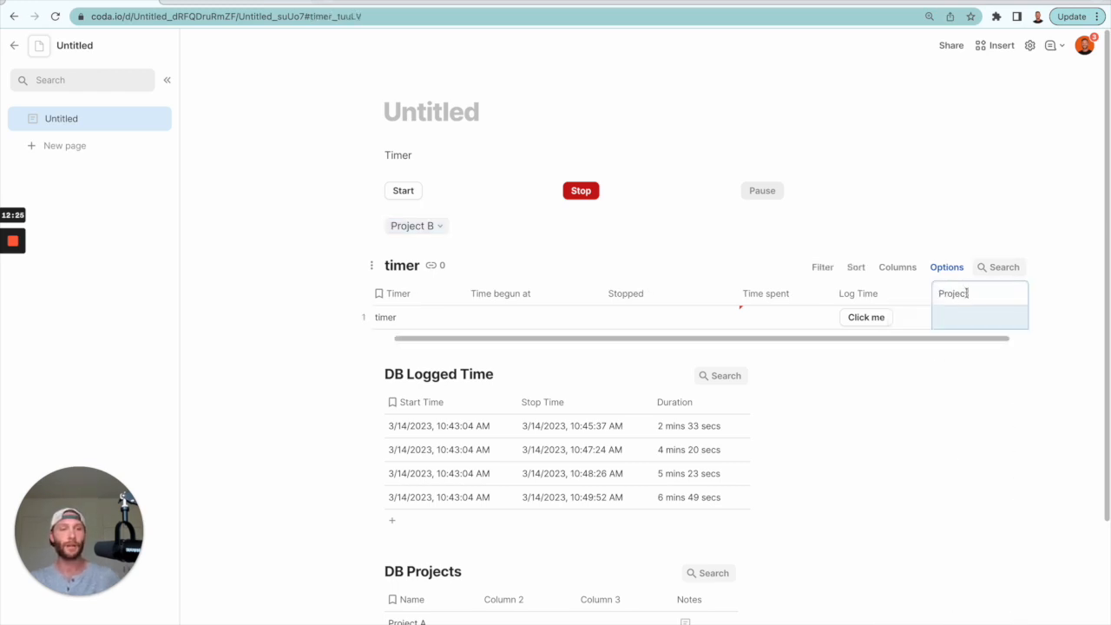
key("Return")
left_click(1017, 293)
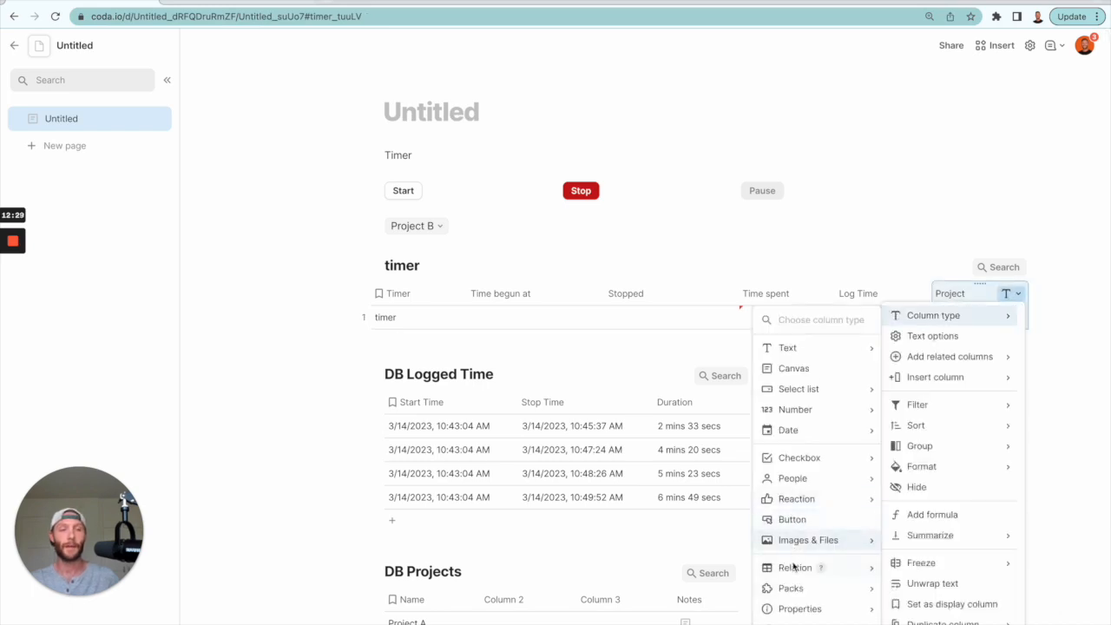
mouse_move(794, 568)
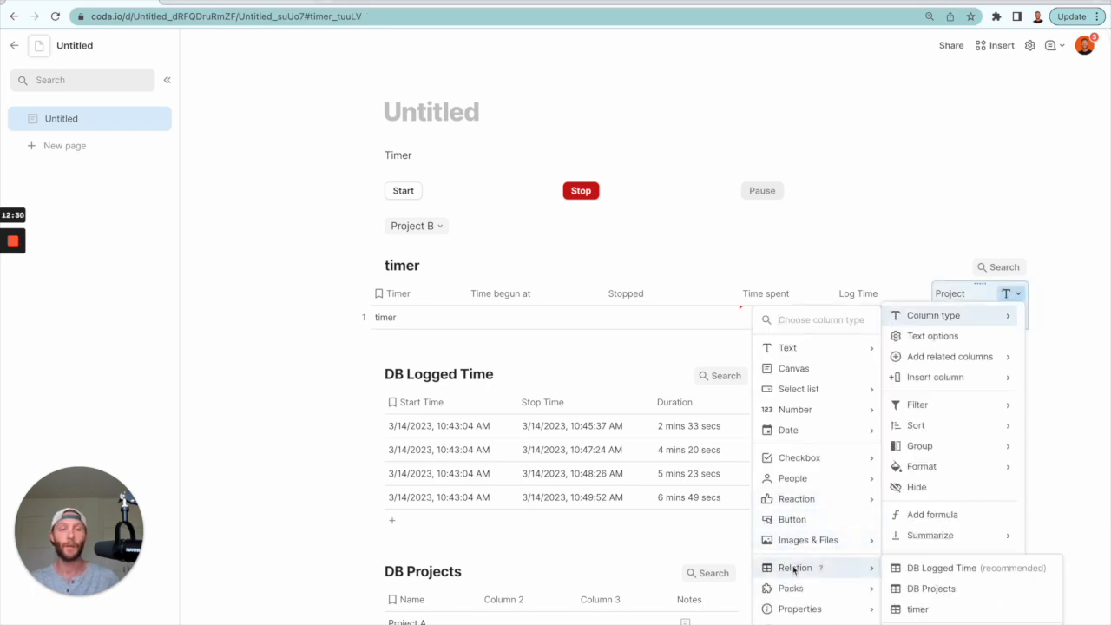
left_click(936, 590)
left_click(1001, 482)
left_click(853, 294)
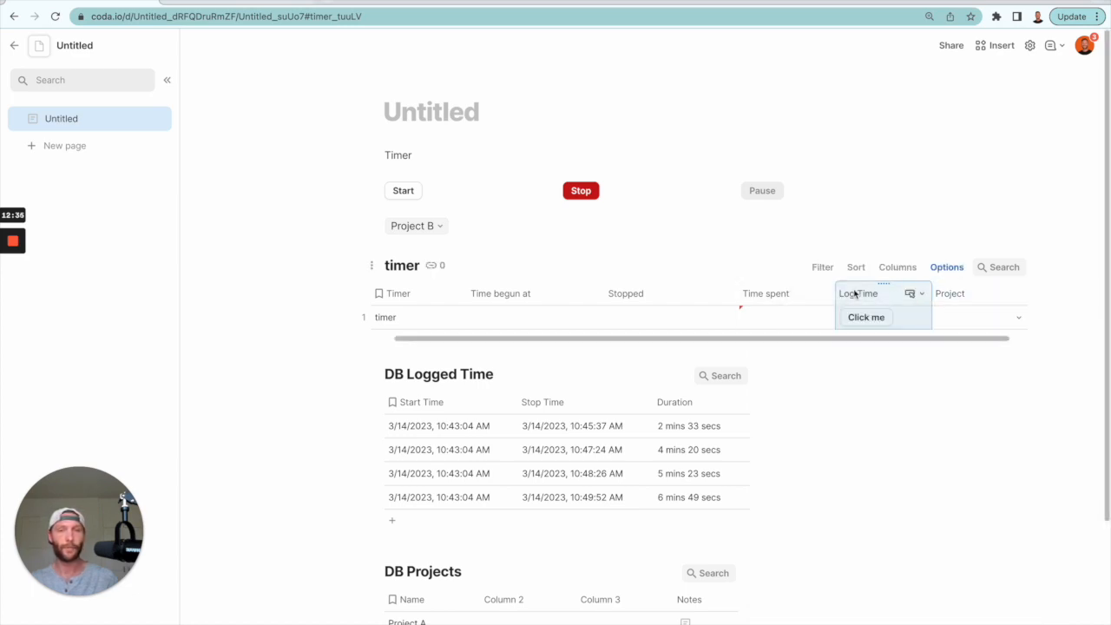
Add the label "Project:" in front of the project select control.
left_click(382, 231)
type("Project:")
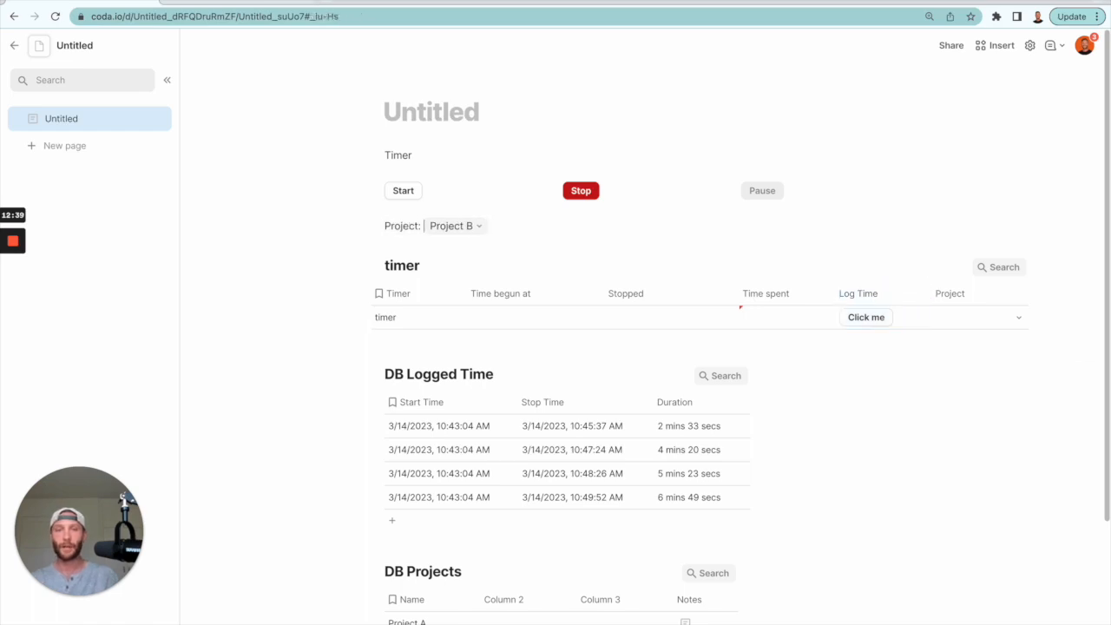
Extend the Start button's ModifyRows action to also set timer.Project to the look_projects control value.
left_click(406, 193)
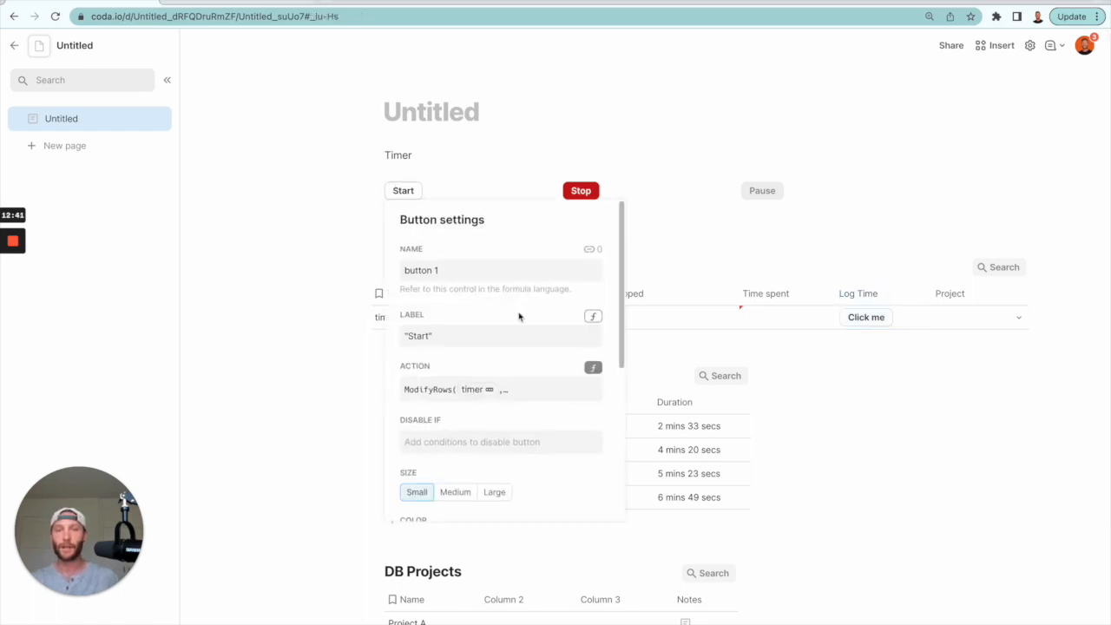
left_click(515, 393)
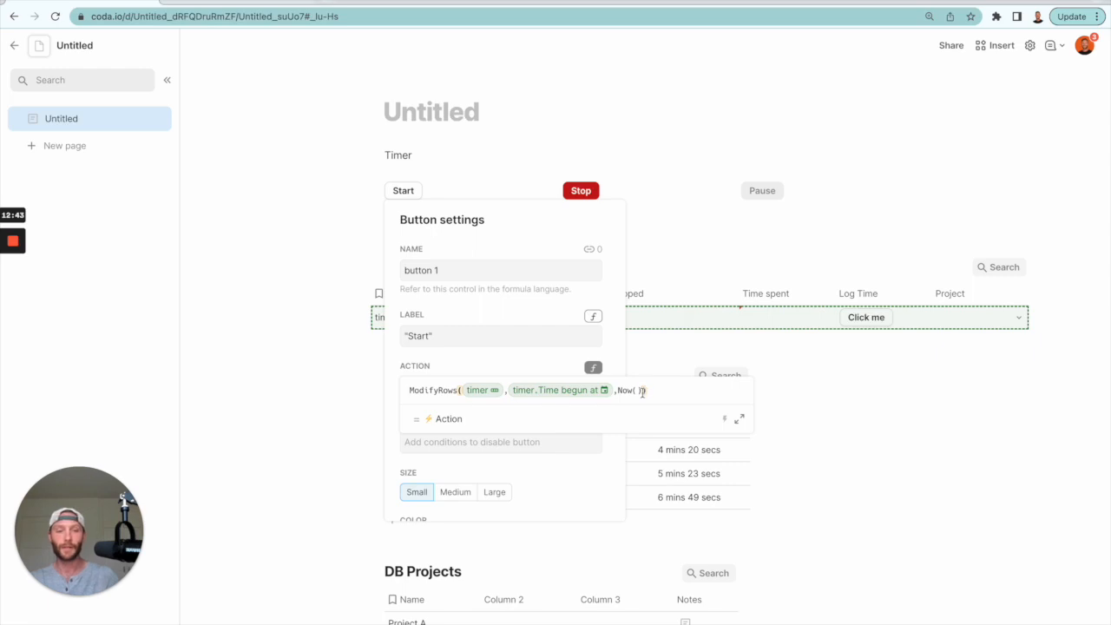
type(",project")
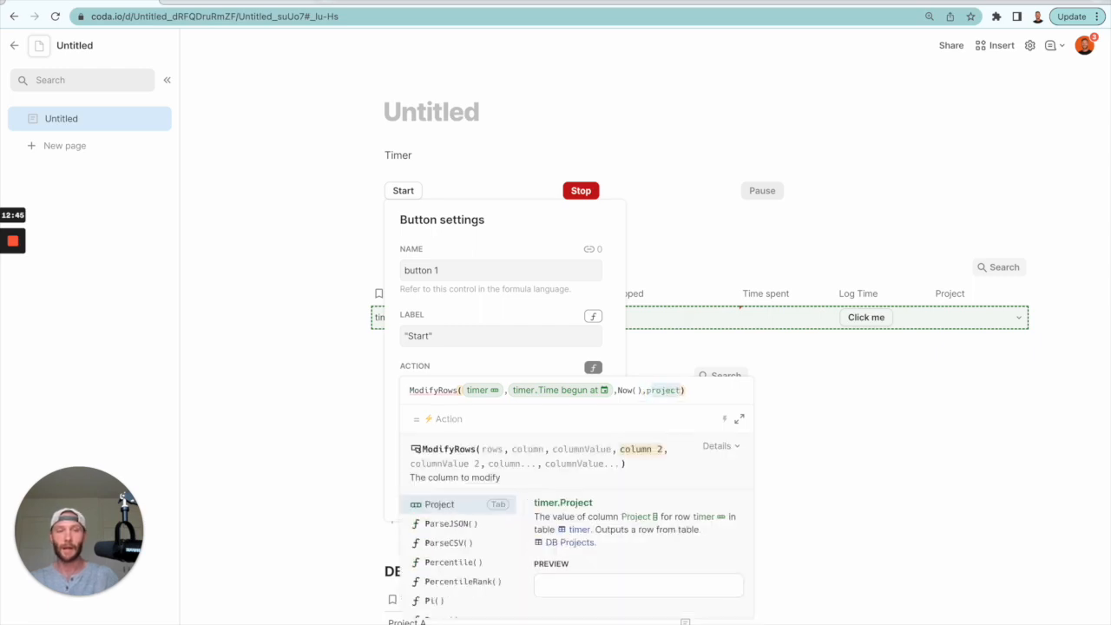
key("Tab")
type(",l")
type("ook_")
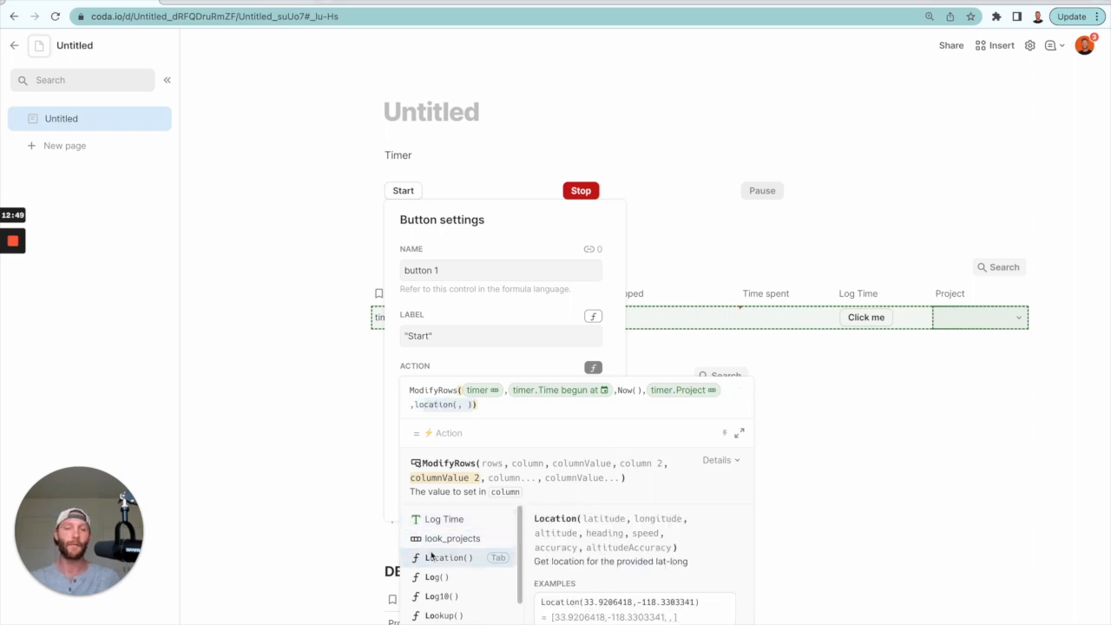
left_click(455, 541)
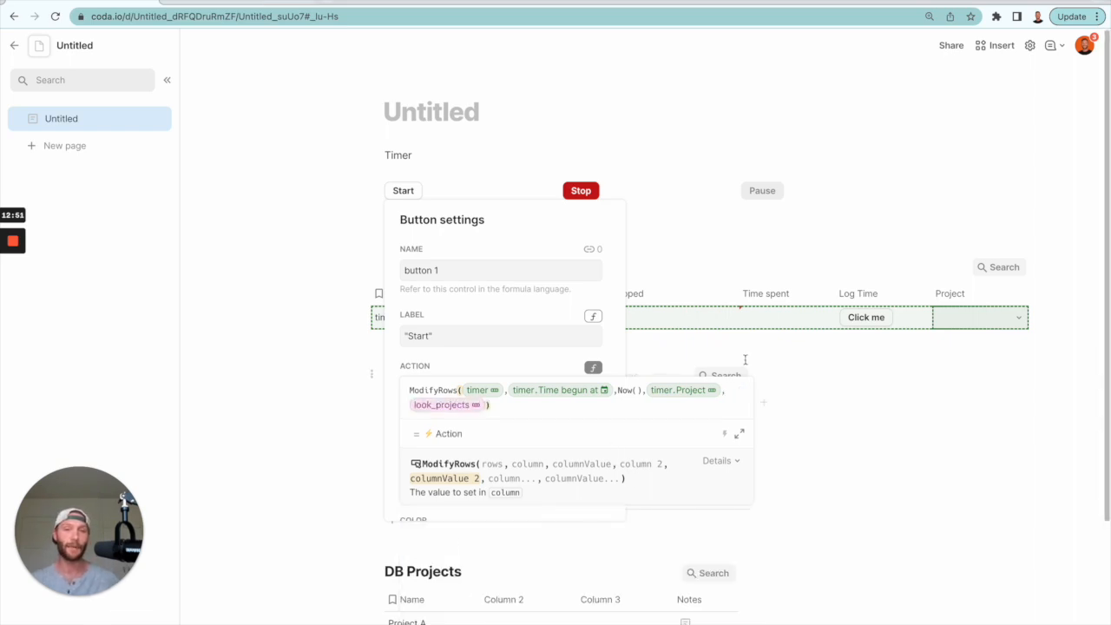
left_click(804, 432)
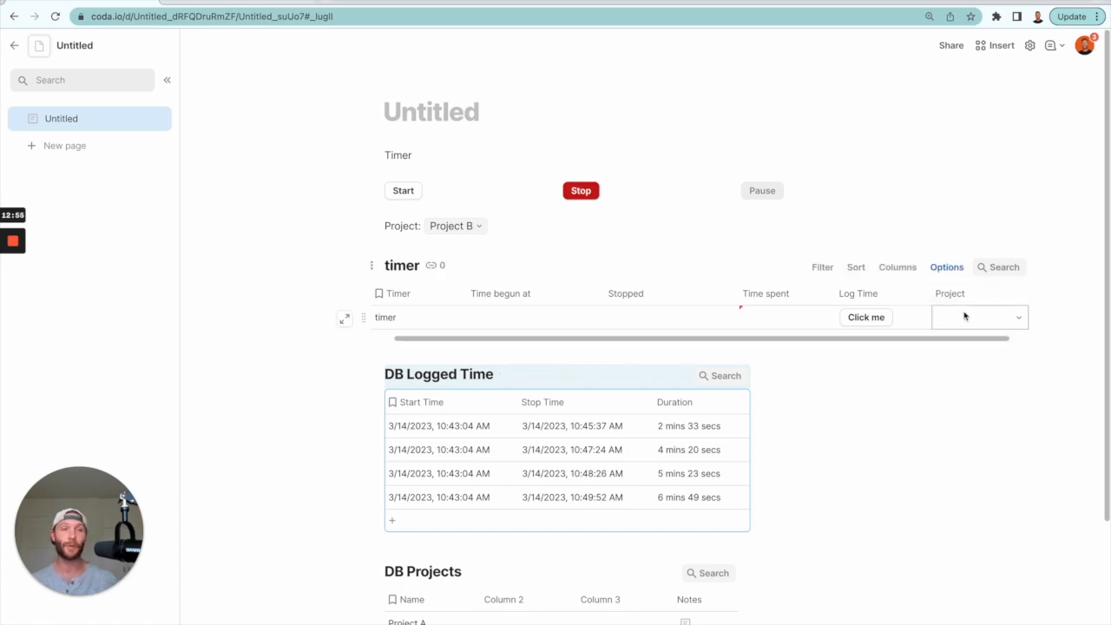
Extend the reset ModifyRows in the Stop button's action to set timer.Project to "", and start the timer for Project B.
left_click(586, 192)
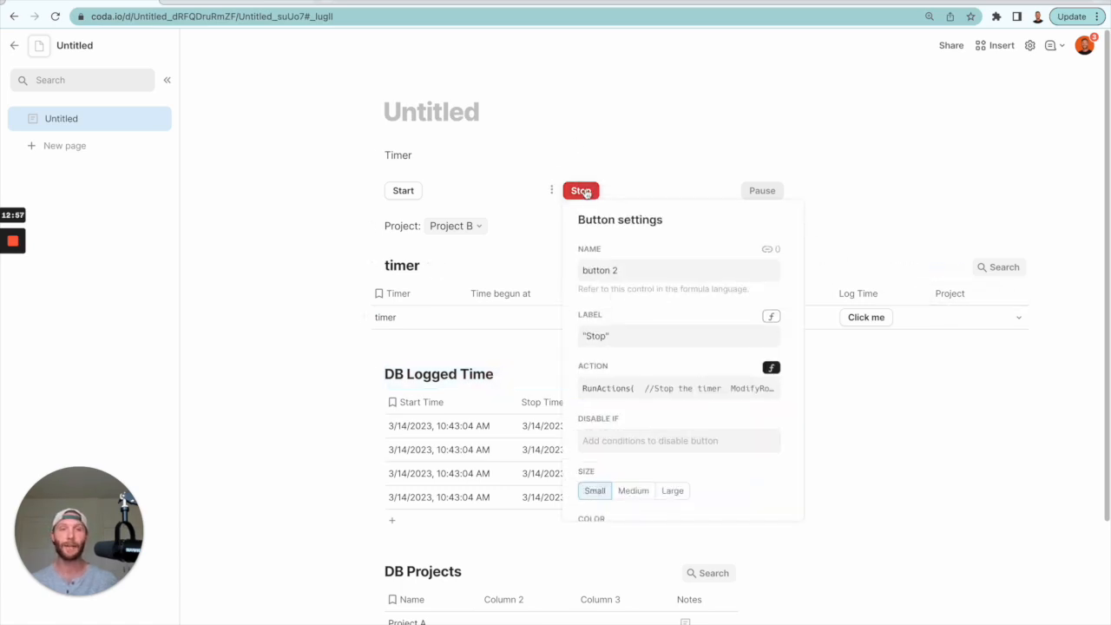
left_click(686, 398)
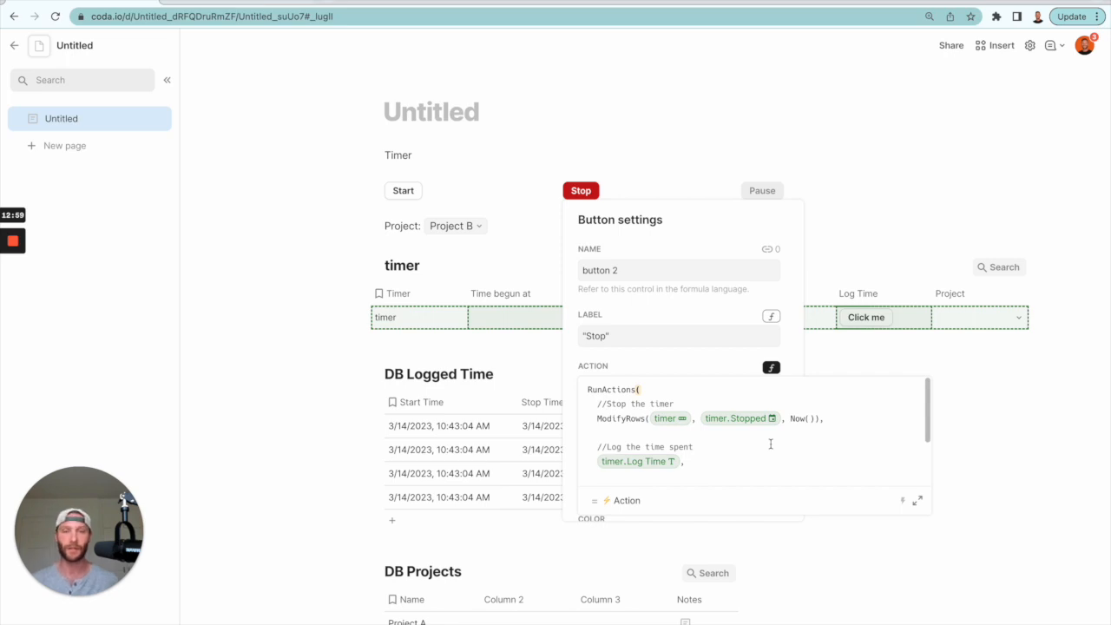
scroll(769, 444, "down", 3)
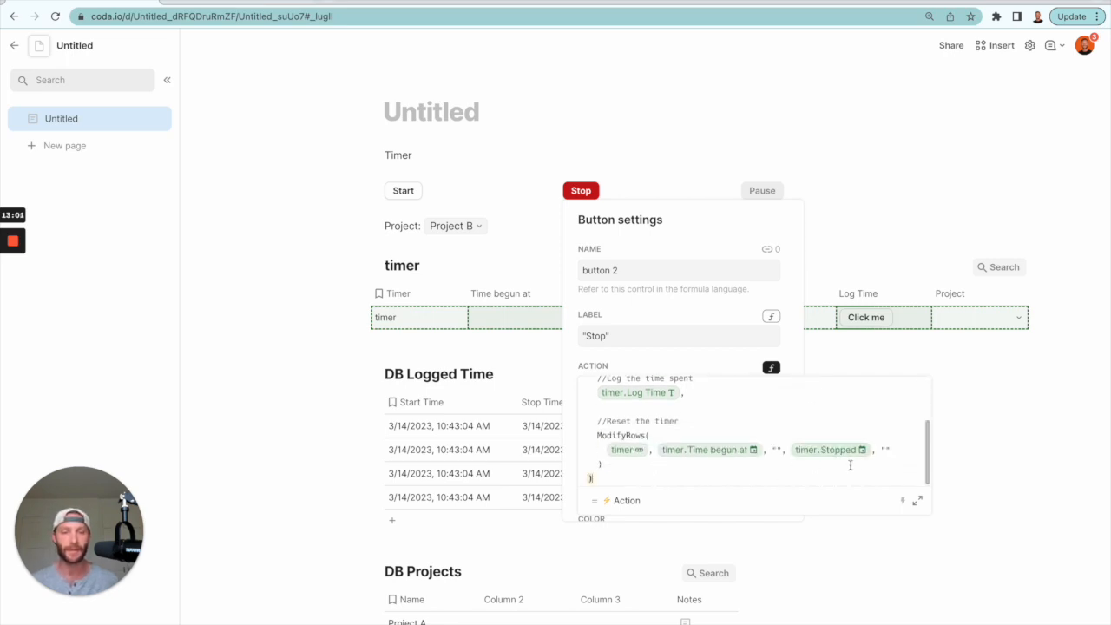
left_click(904, 451)
type("project")
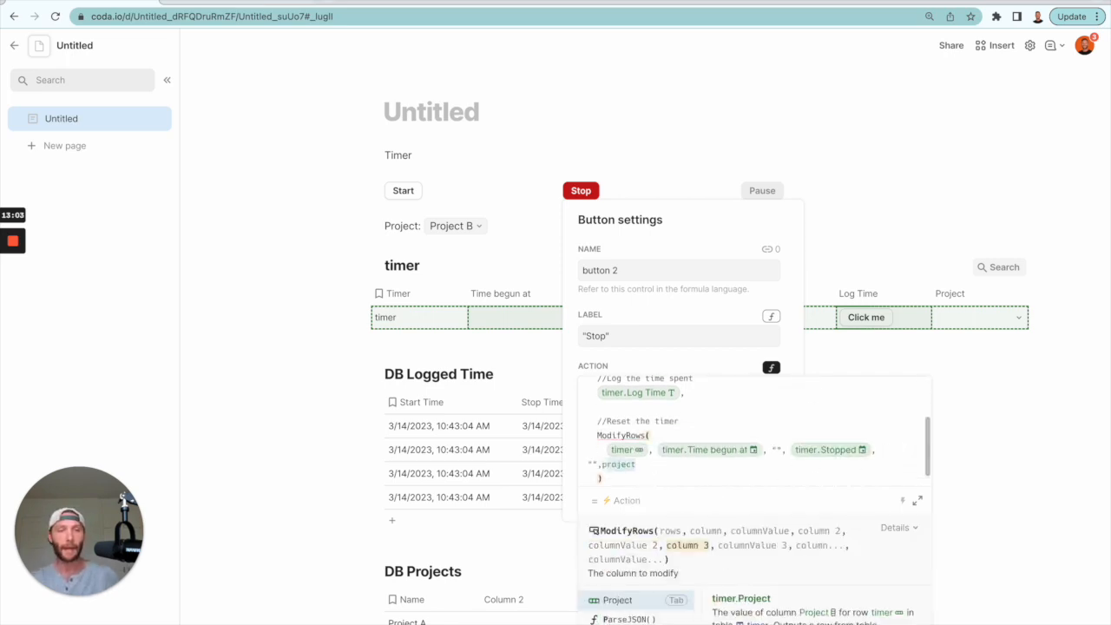
key("Tab")
type(",")
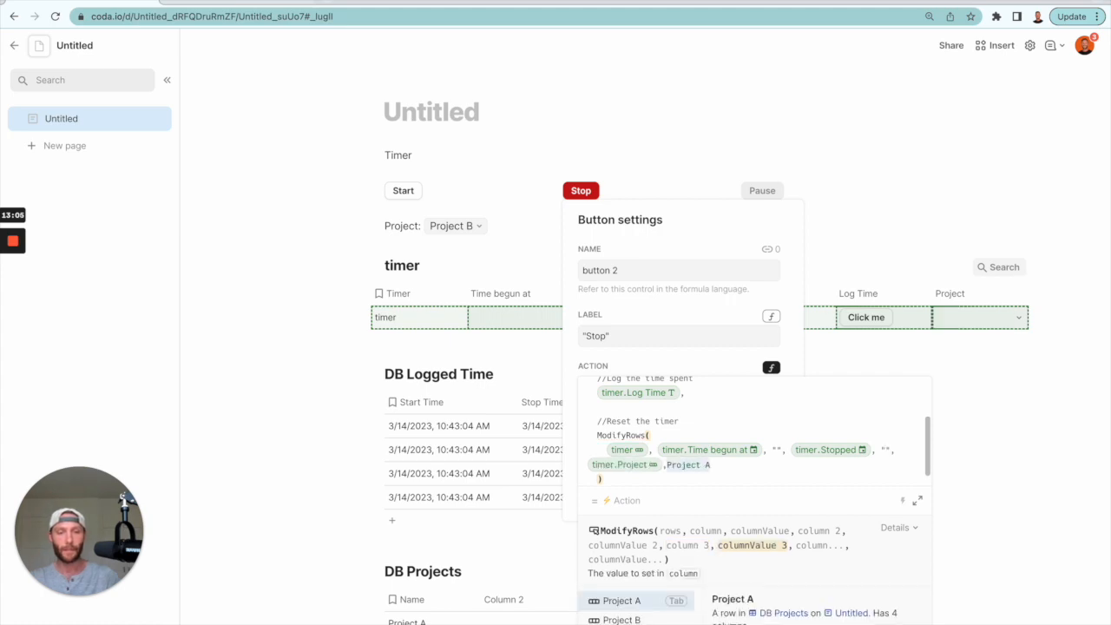
type("\"\"")
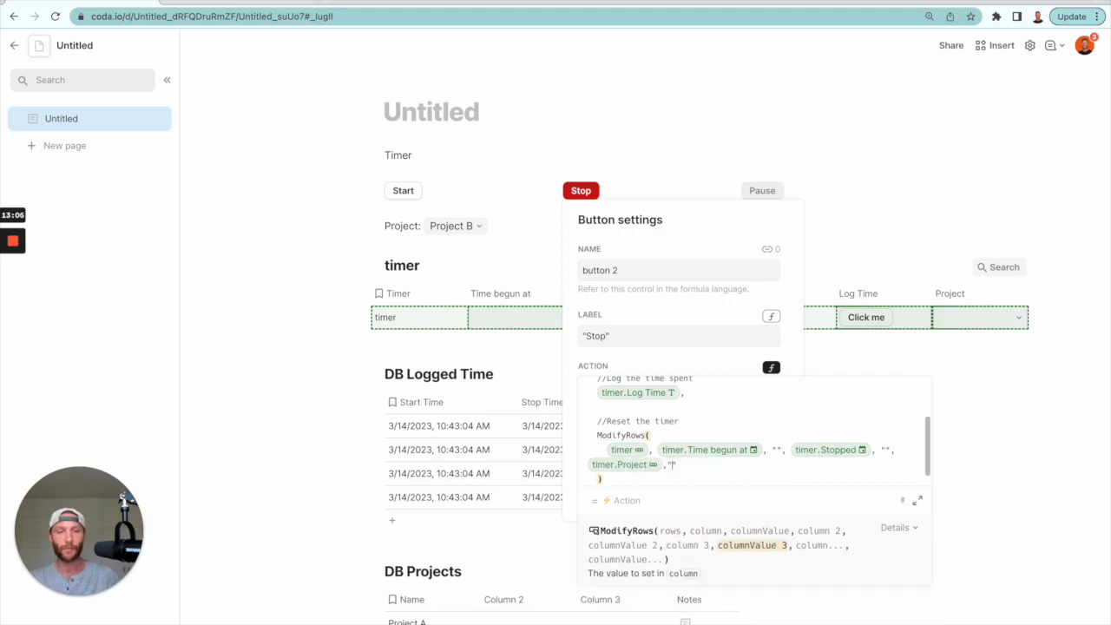
left_click(1021, 428)
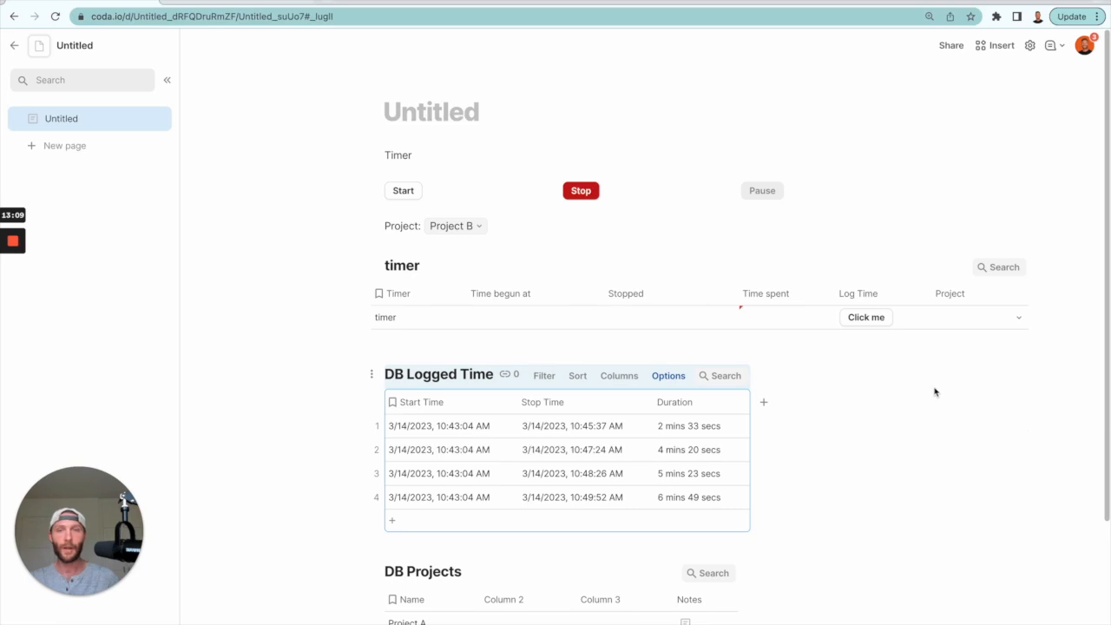
left_click(412, 192)
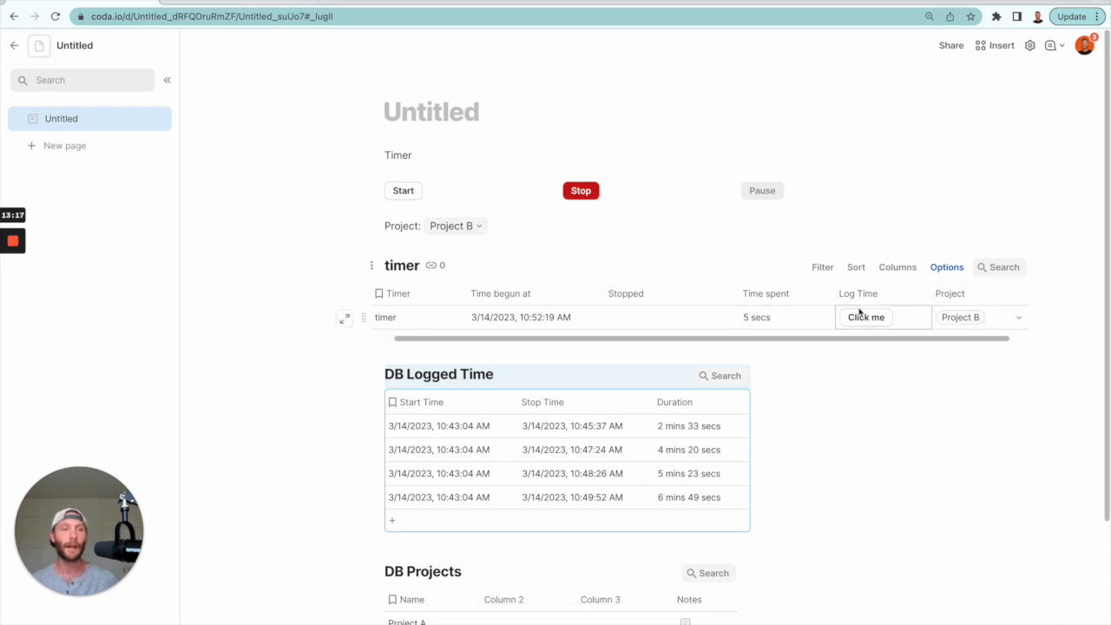
Add a column named Project to the DB Logged Time table and make it a relation to DB Projects.
left_click(763, 403)
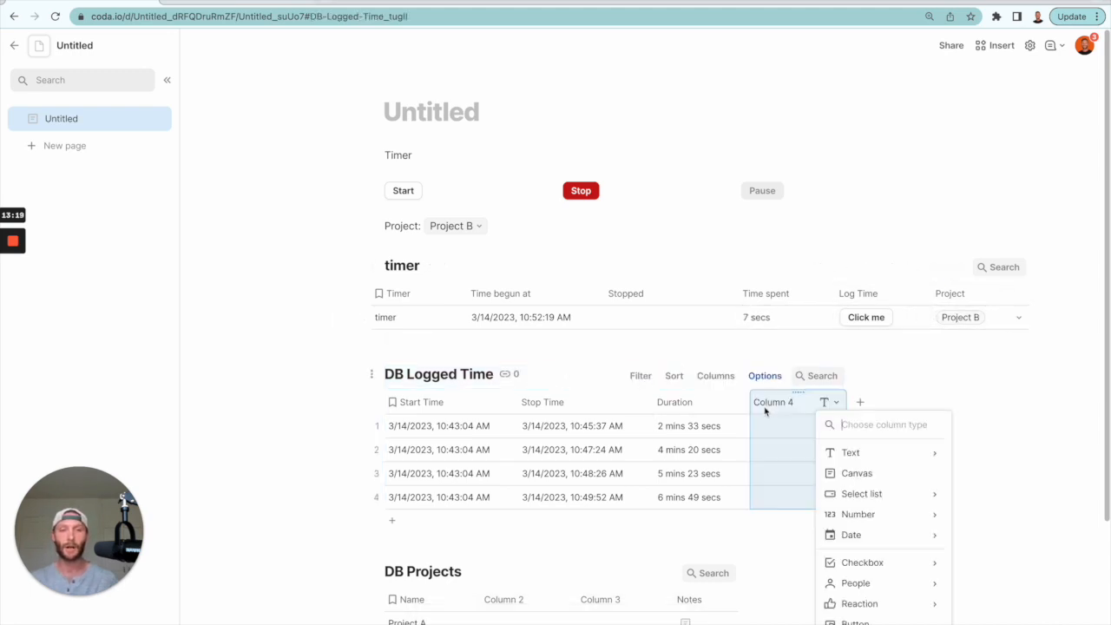
left_click(764, 408)
type("Project")
left_click(796, 450)
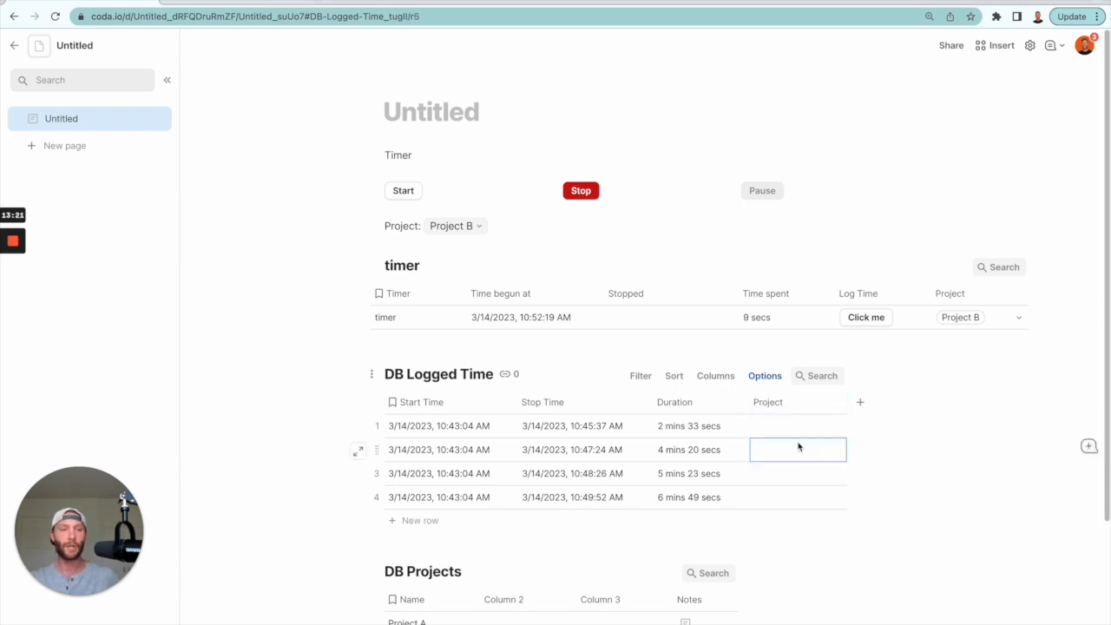
left_click(829, 402)
mouse_move(866, 426)
mouse_move(994, 364)
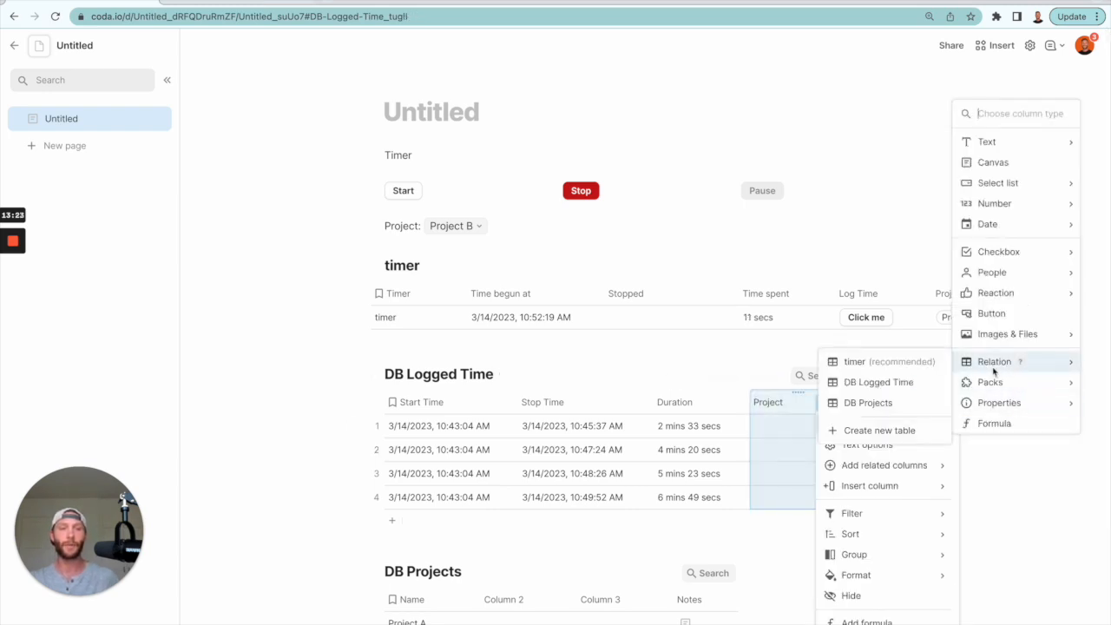
left_click(889, 402)
left_click(814, 425)
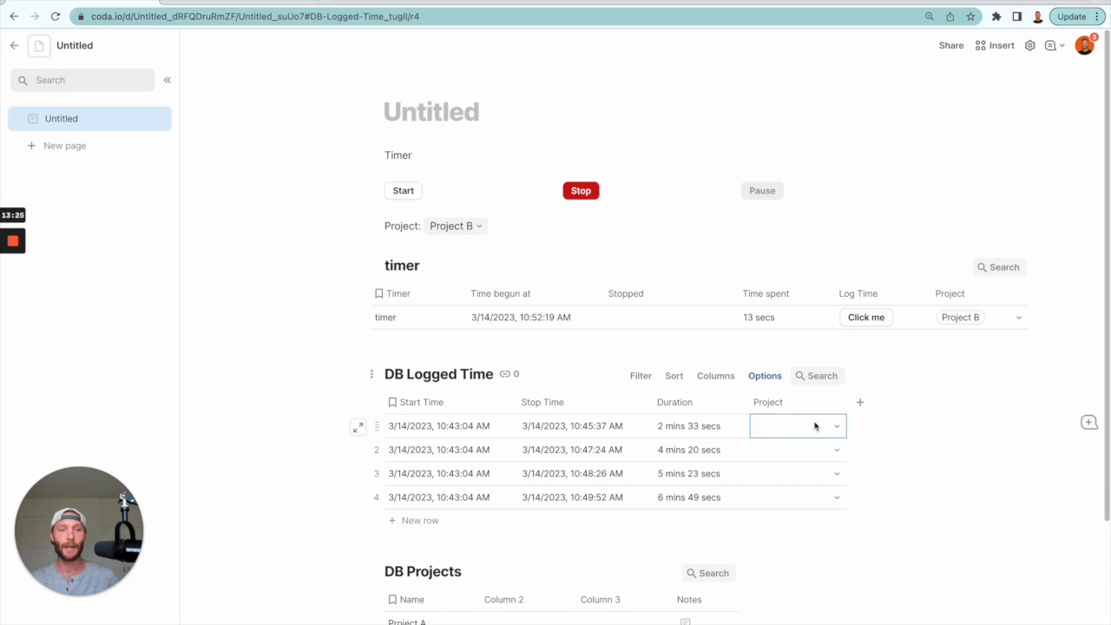
Configure the timer table's Log Time button to also fill Project in the new DB Logged Time row with the row's Project value.
left_click(878, 294)
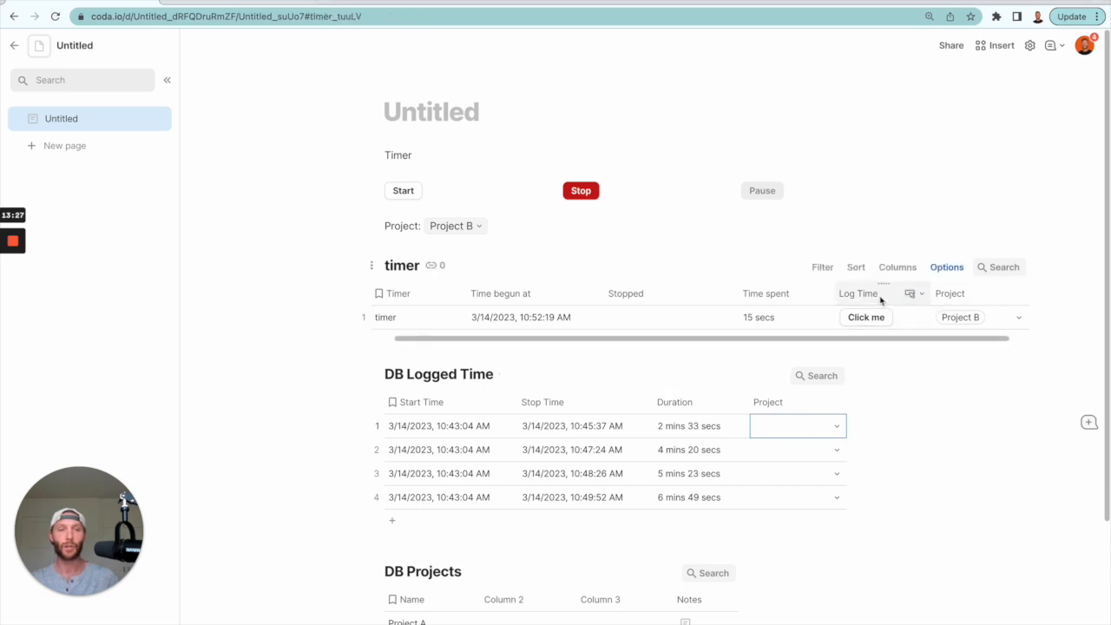
left_click(909, 294)
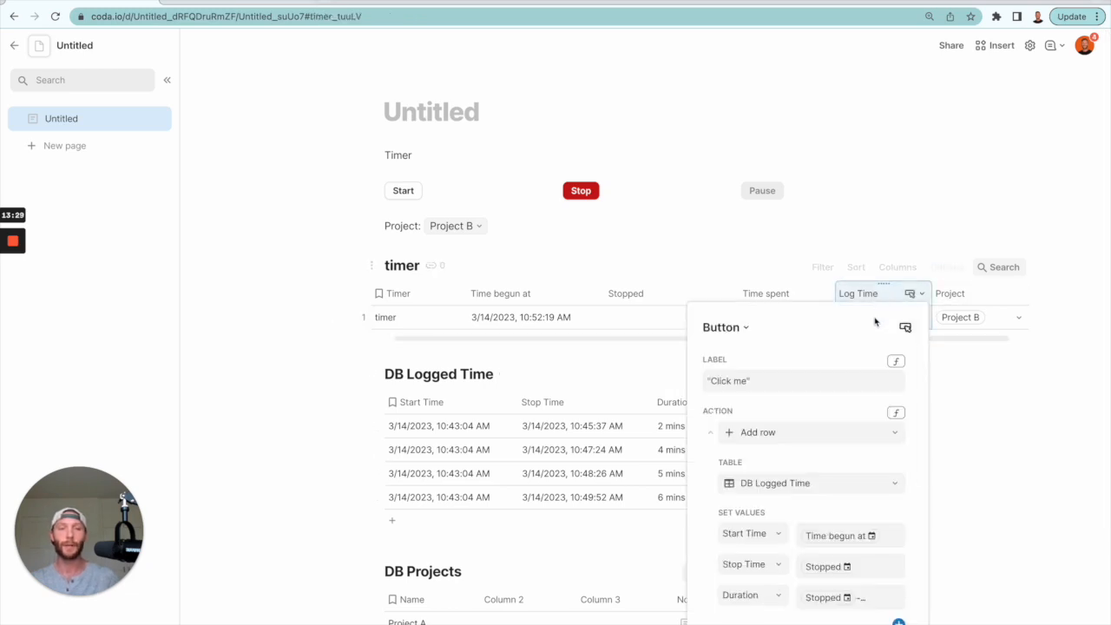
scroll(877, 516, "down", 1)
left_click(897, 567)
left_click(816, 574)
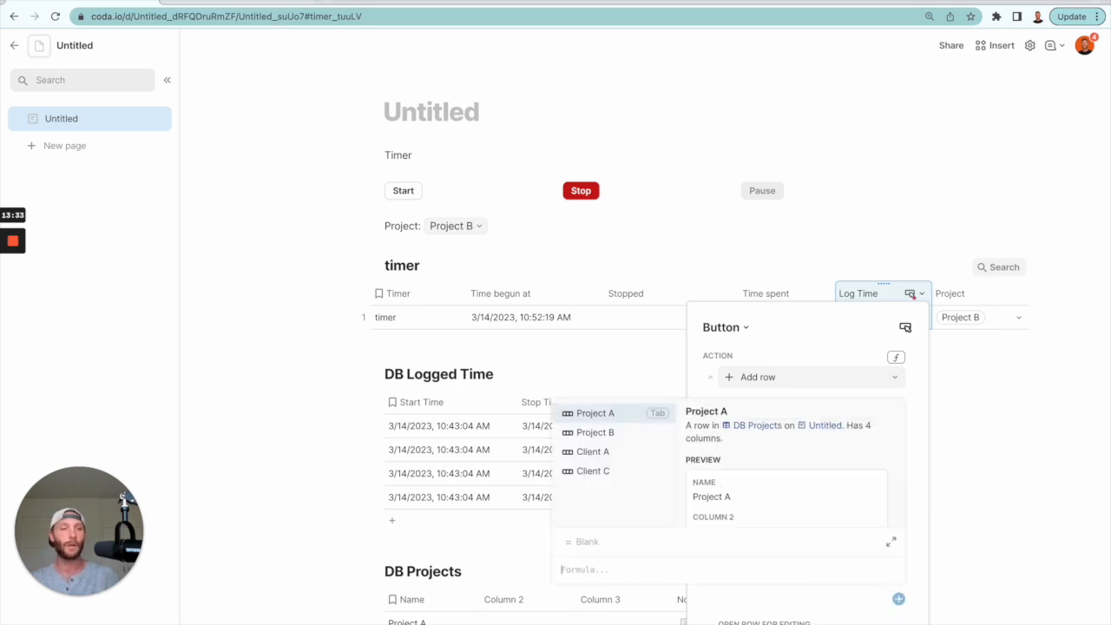
type("project A")
key("BackSpace")
key("BackSpace")
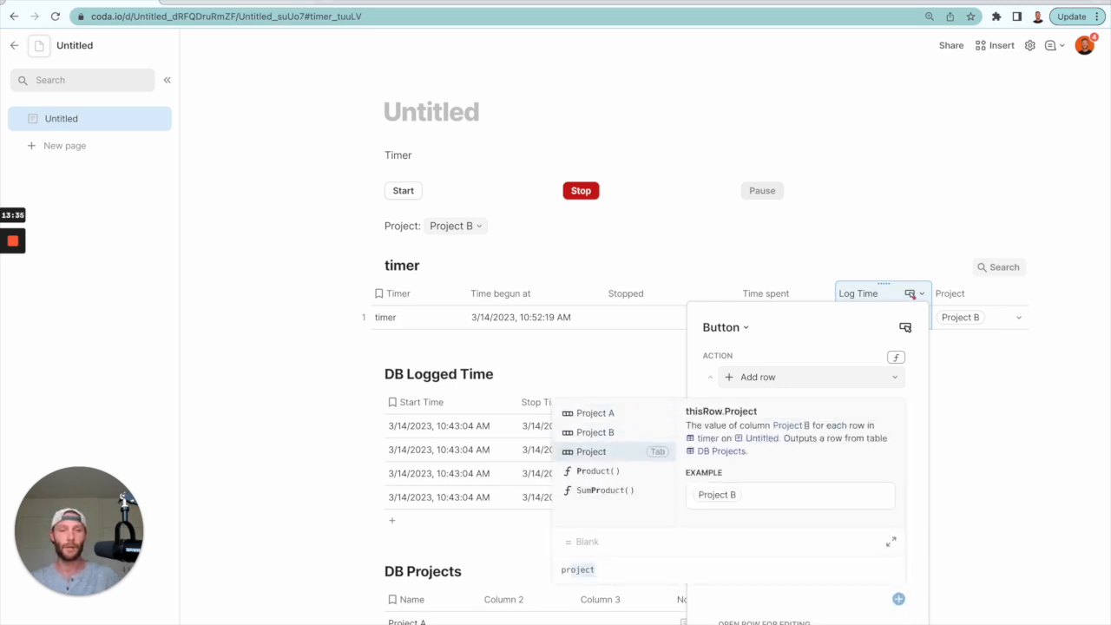
left_click(620, 460)
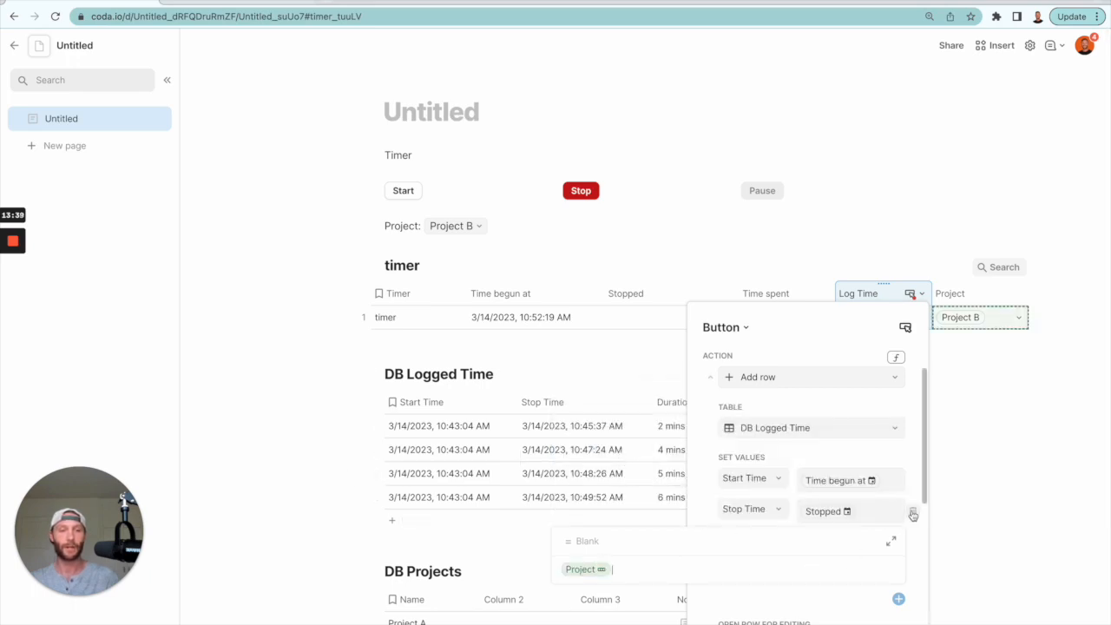
left_click(831, 614)
left_click(997, 511)
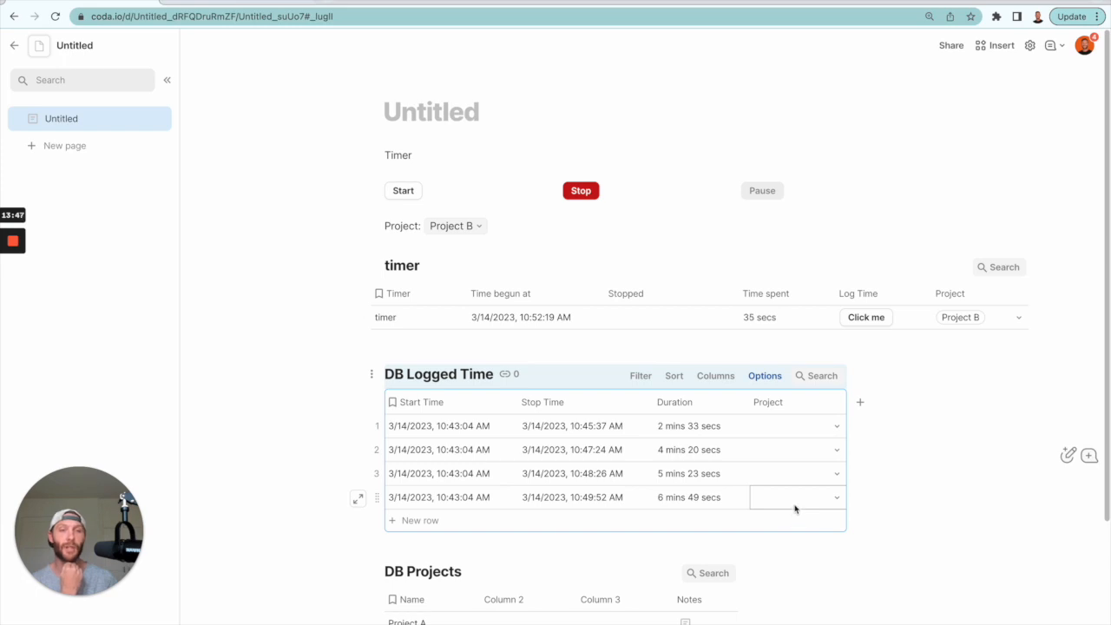
Stop the timer to log the entry and check the new row in DB Logged Time.
left_click(587, 196)
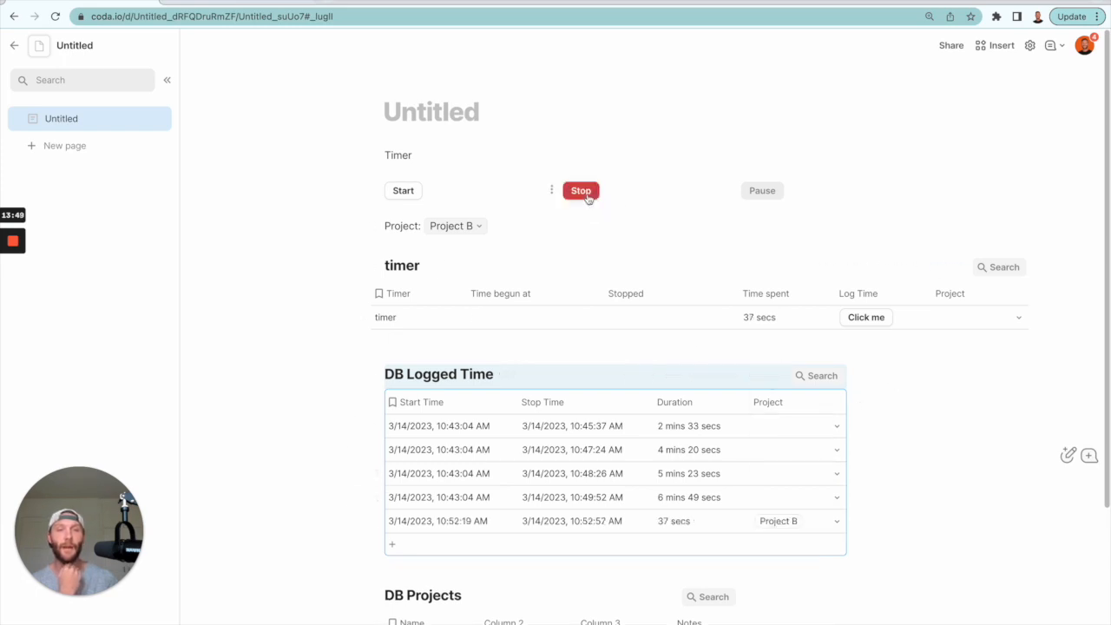
left_click_drag(501, 521, 813, 520)
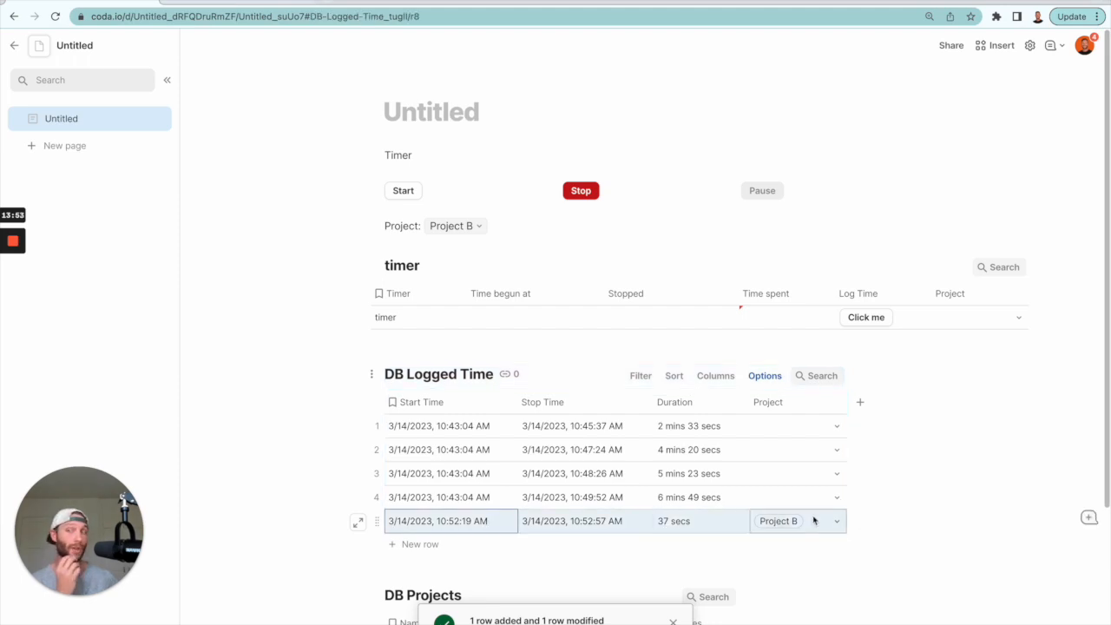
scroll(628, 468, "down", 1)
scroll(628, 469, "up", 1)
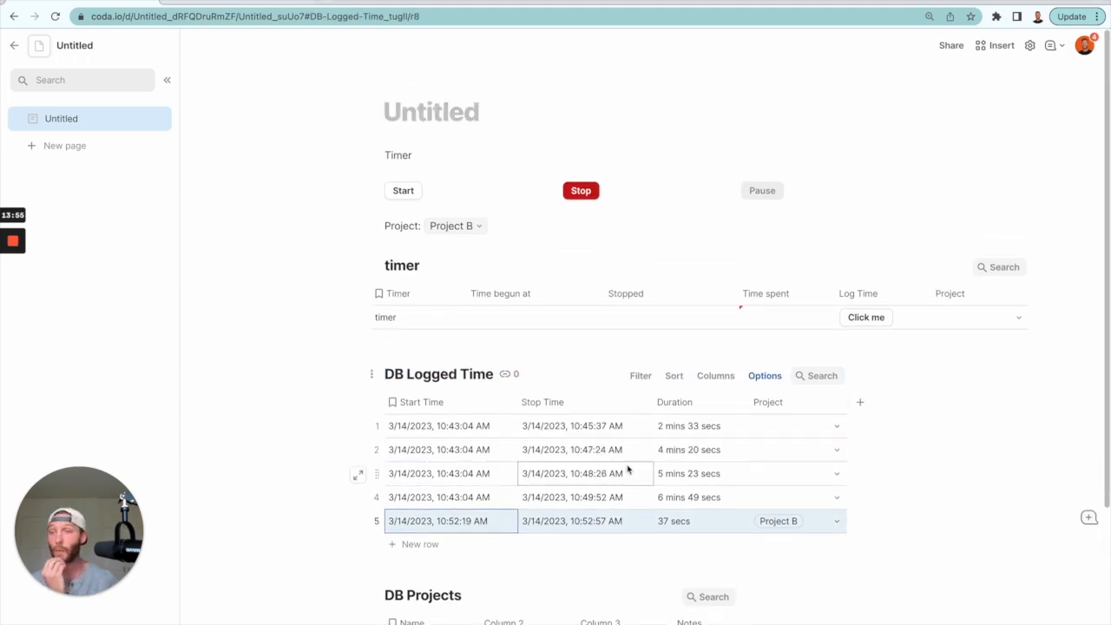
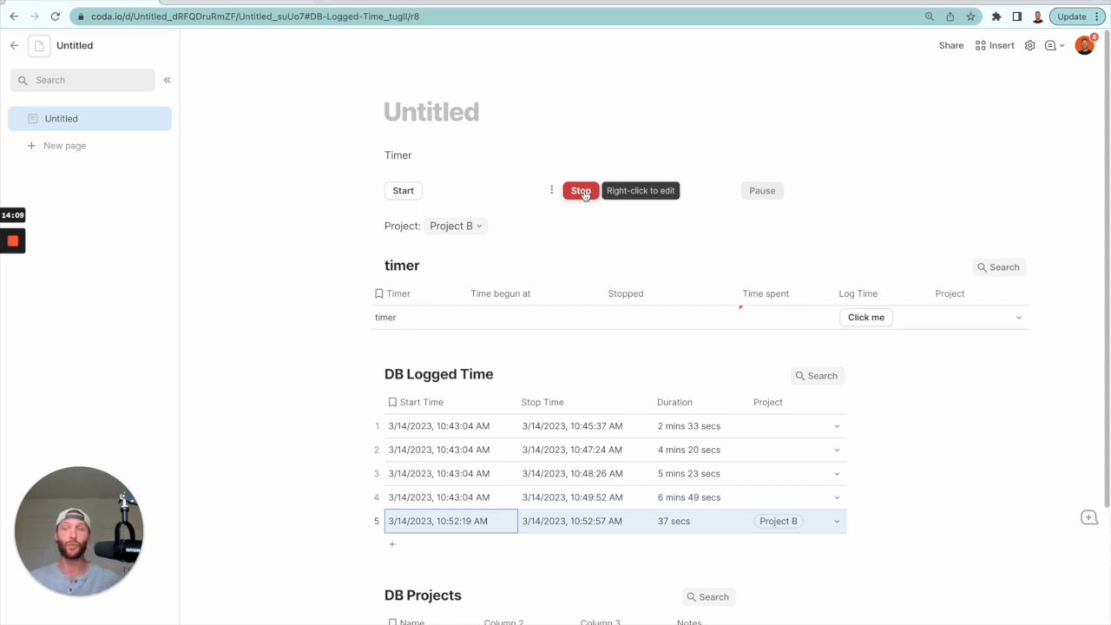
In the Stop button's action formula, add a comma after the reset ModifyRows and the comment "//Reset my controls to defaults" below it.
right_click(584, 194)
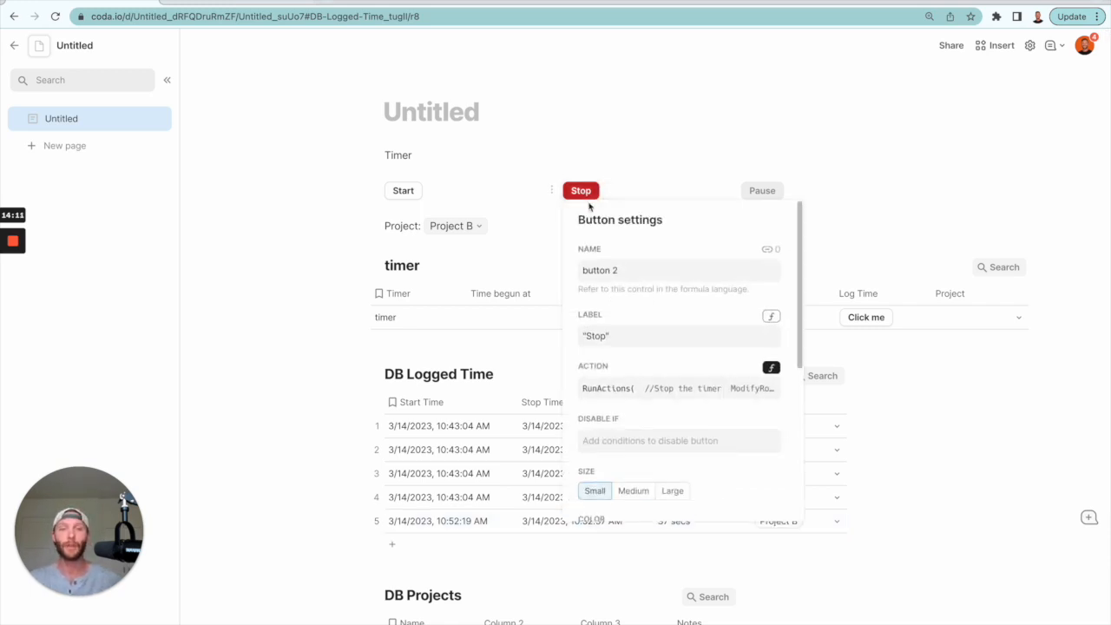
left_click(690, 388)
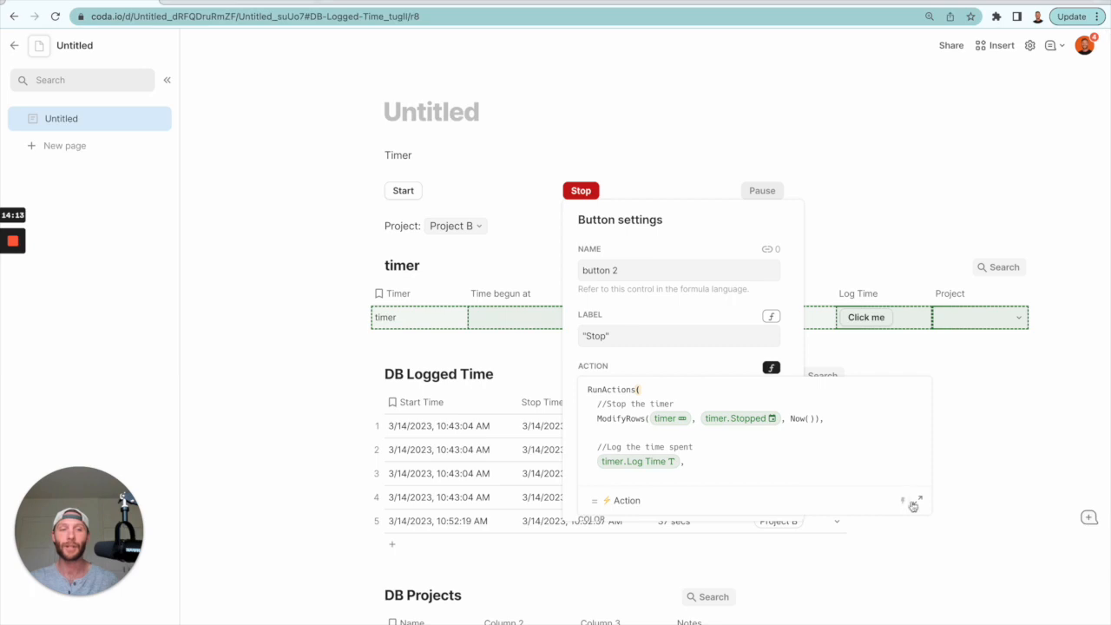
left_click(905, 500)
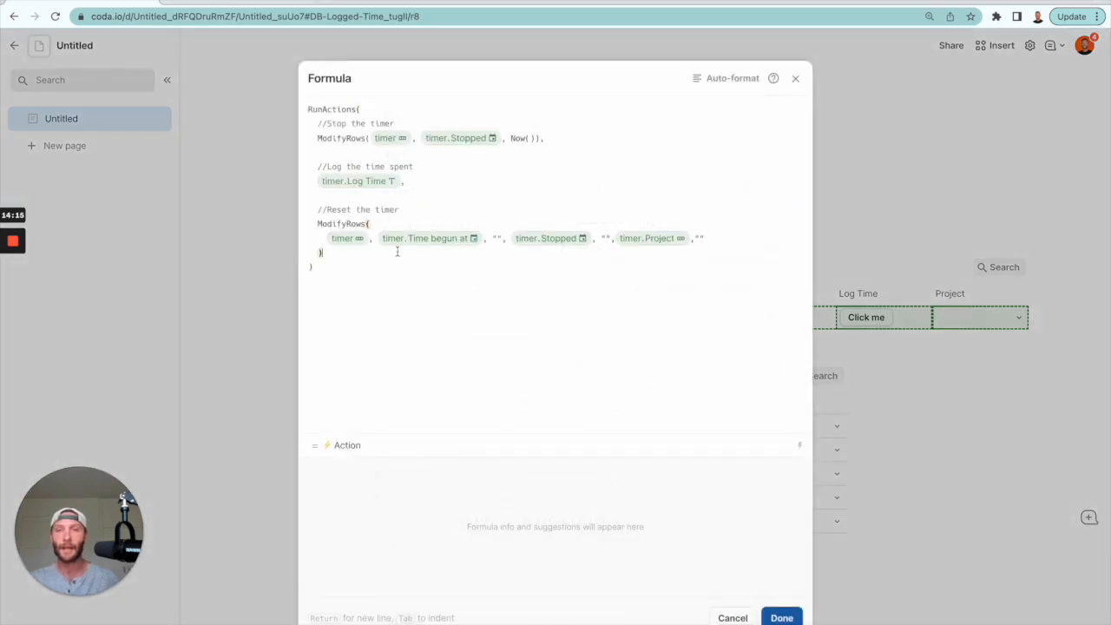
type(",")
key("Return")
key("Return")
type("//Reset my controls to defaults")
key("Return")
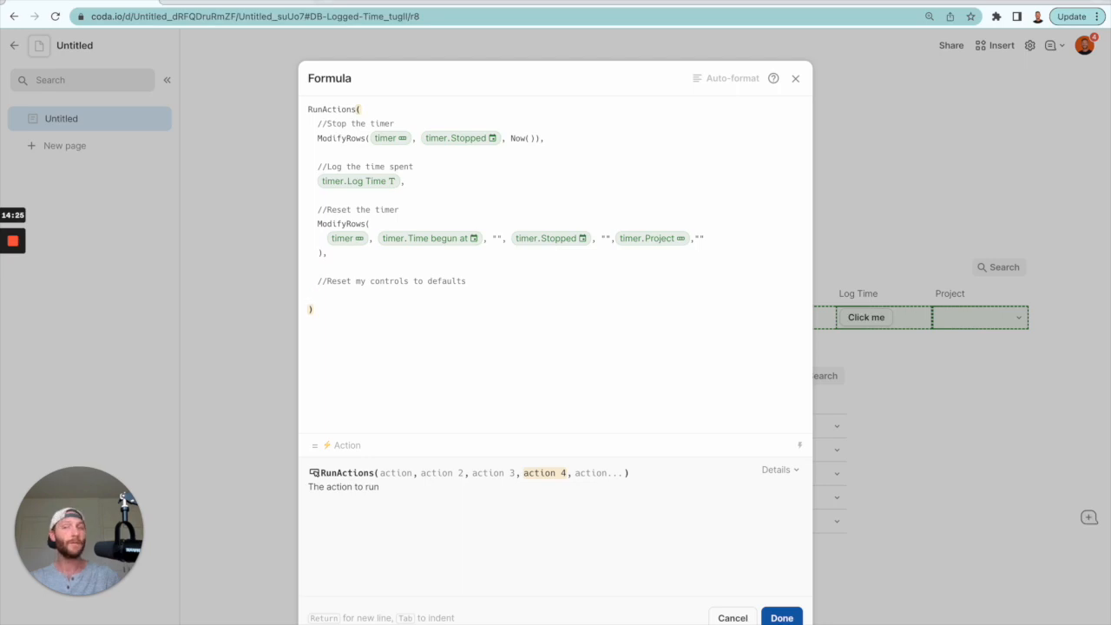
Add ResetControlValue(look_projects) under the new comment as the last action and save the formula.
type("reset")
key("Tab")
type("look_projects")
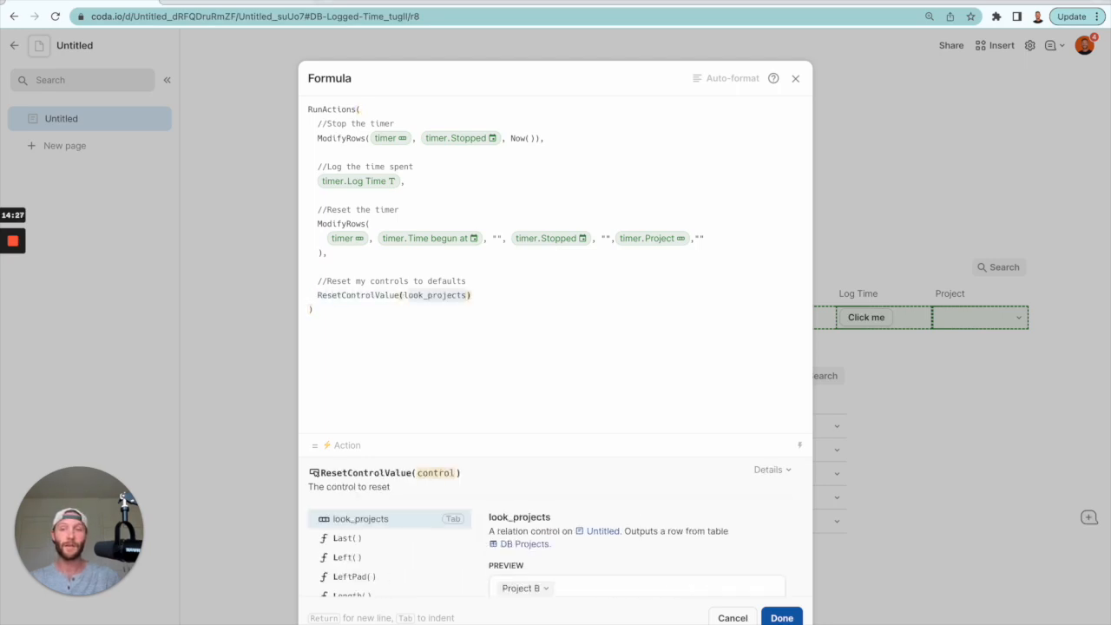
key("Tab")
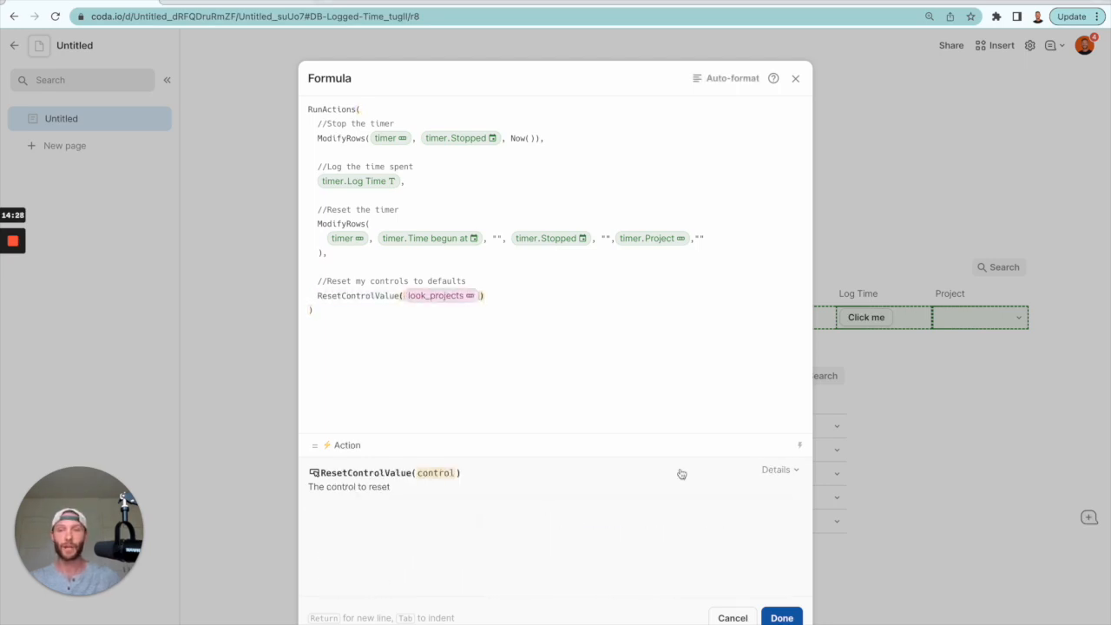
left_click(781, 617)
left_click(558, 136)
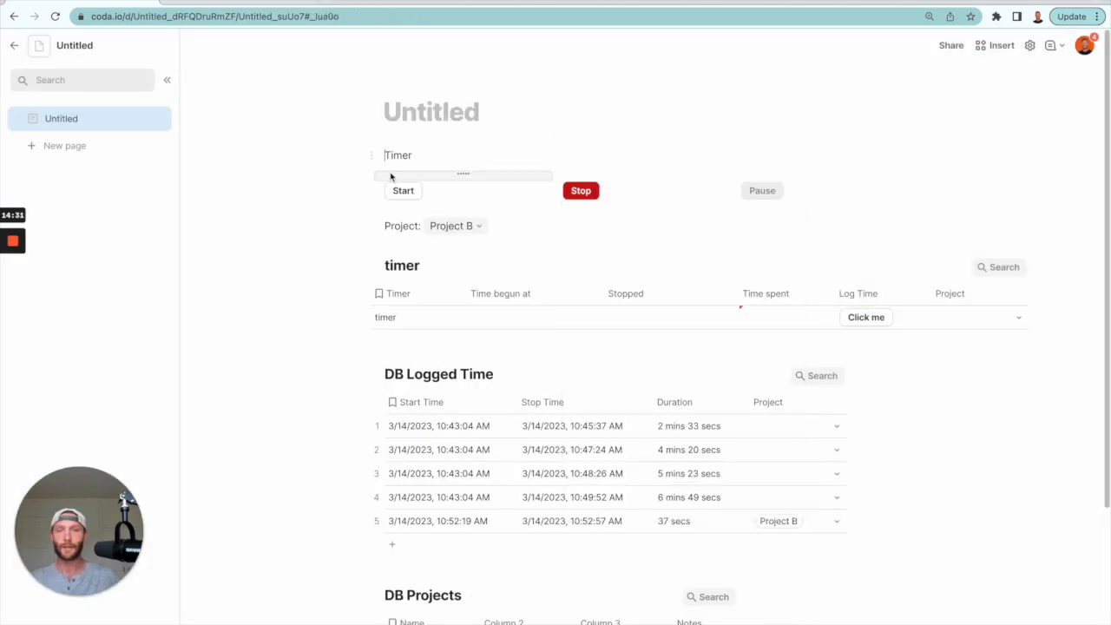
Start the timer with Project B selected in the Project control.
mouse_move(464, 233)
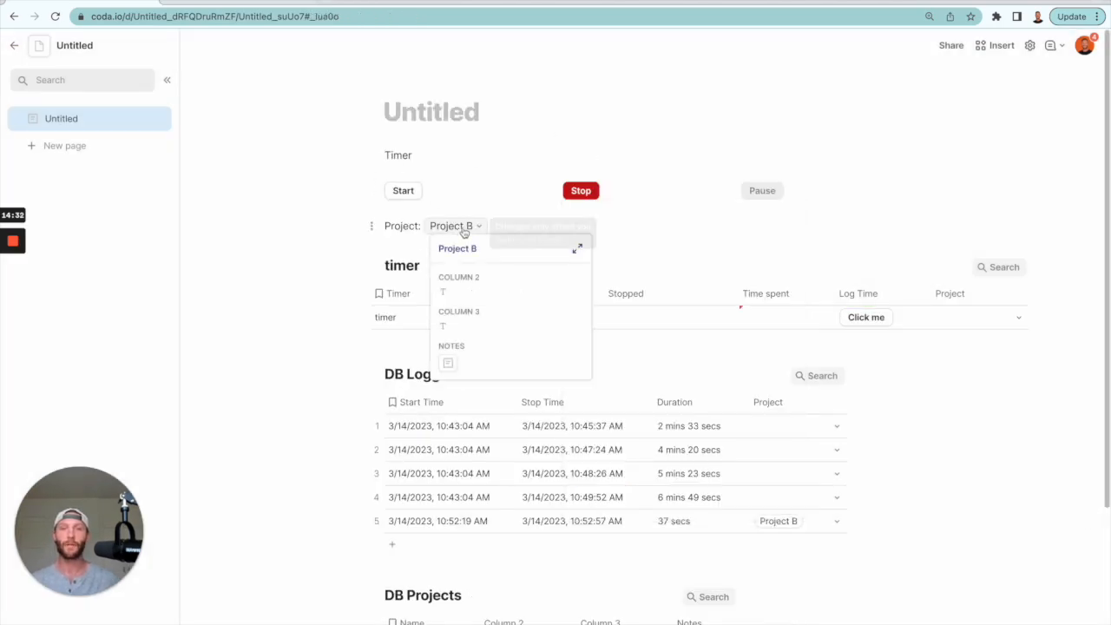
left_click(403, 194)
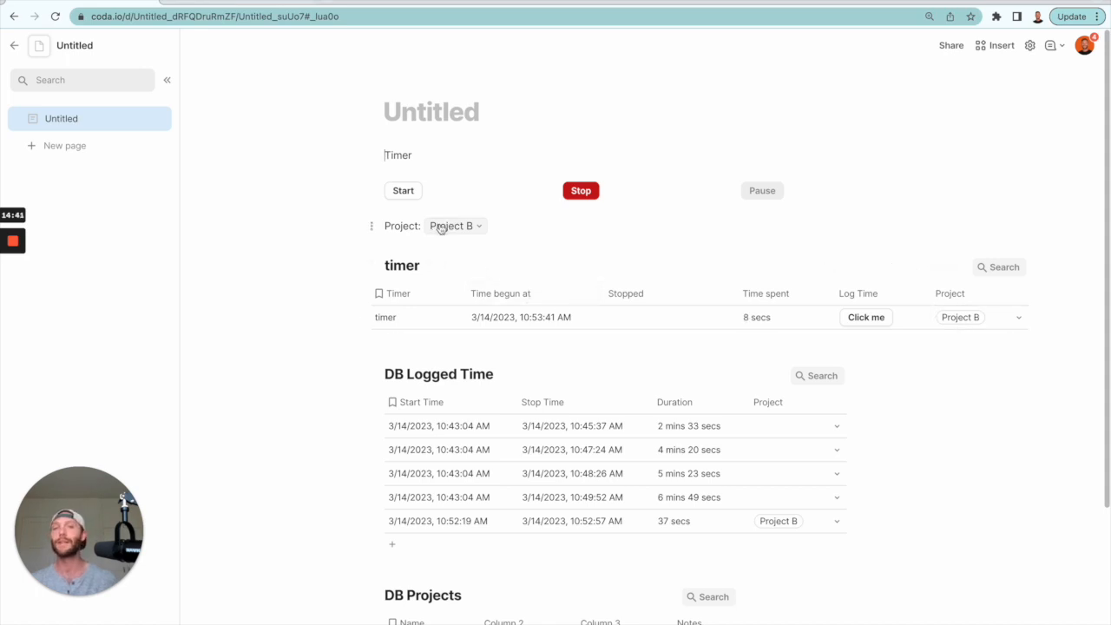
Turn the Project line into a callout with an icon from the "select" search results, and stop the running timer.
left_click(372, 225)
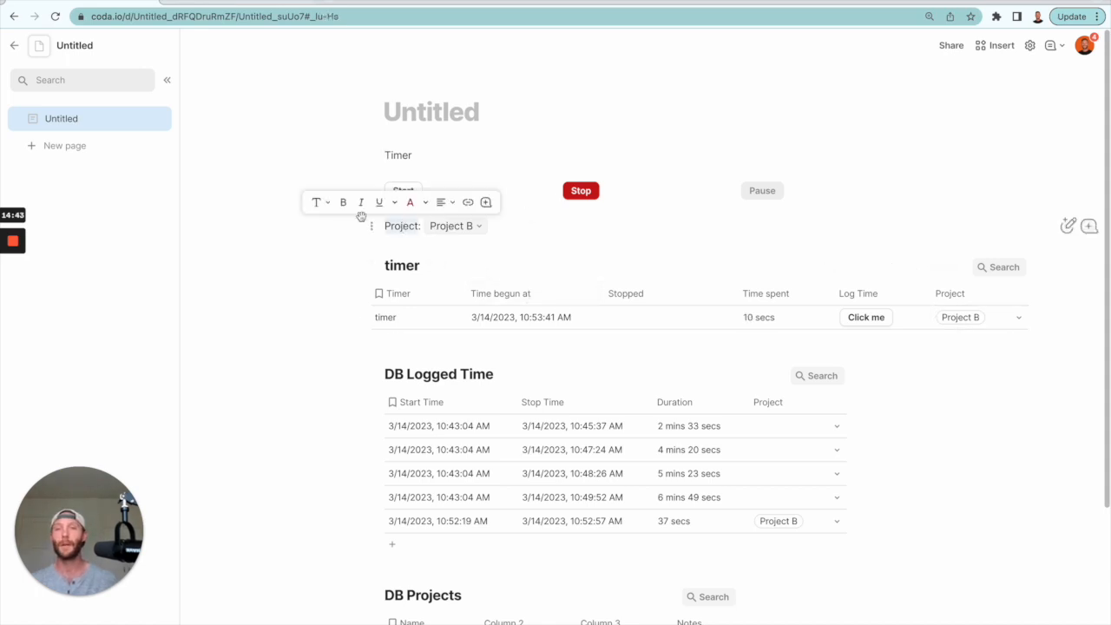
left_click(317, 202)
left_click(392, 342)
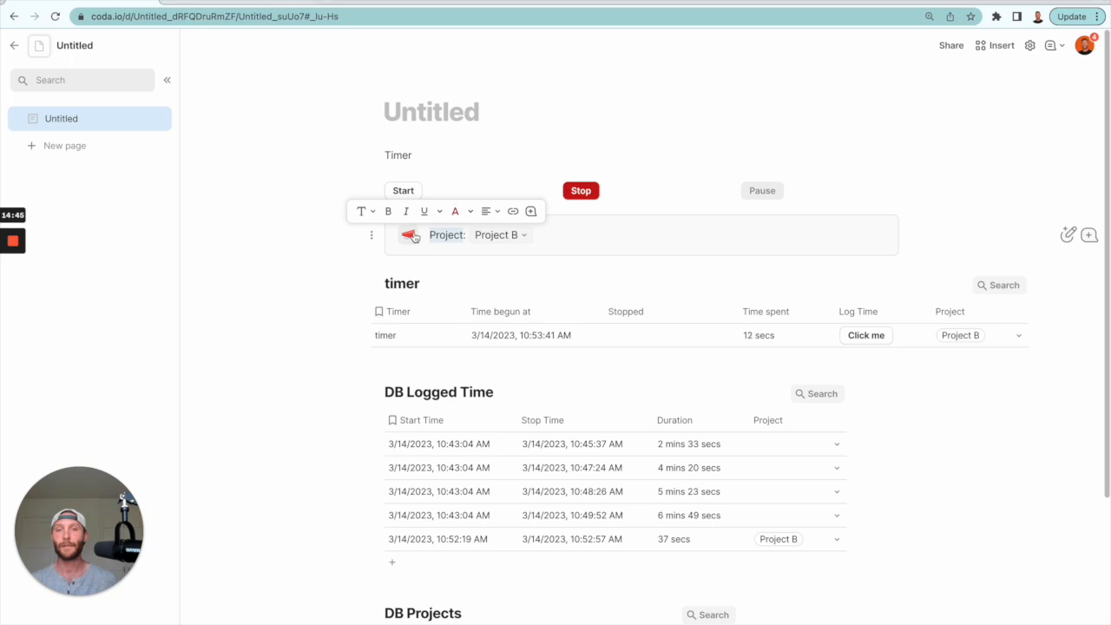
left_click(410, 235)
type("sle")
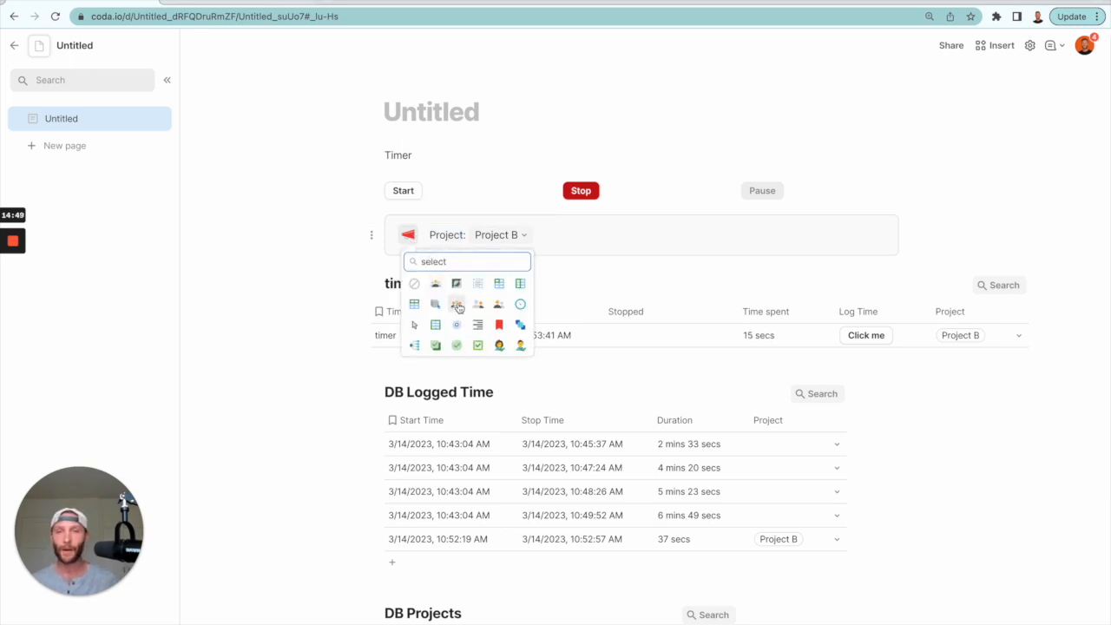
left_click(457, 303)
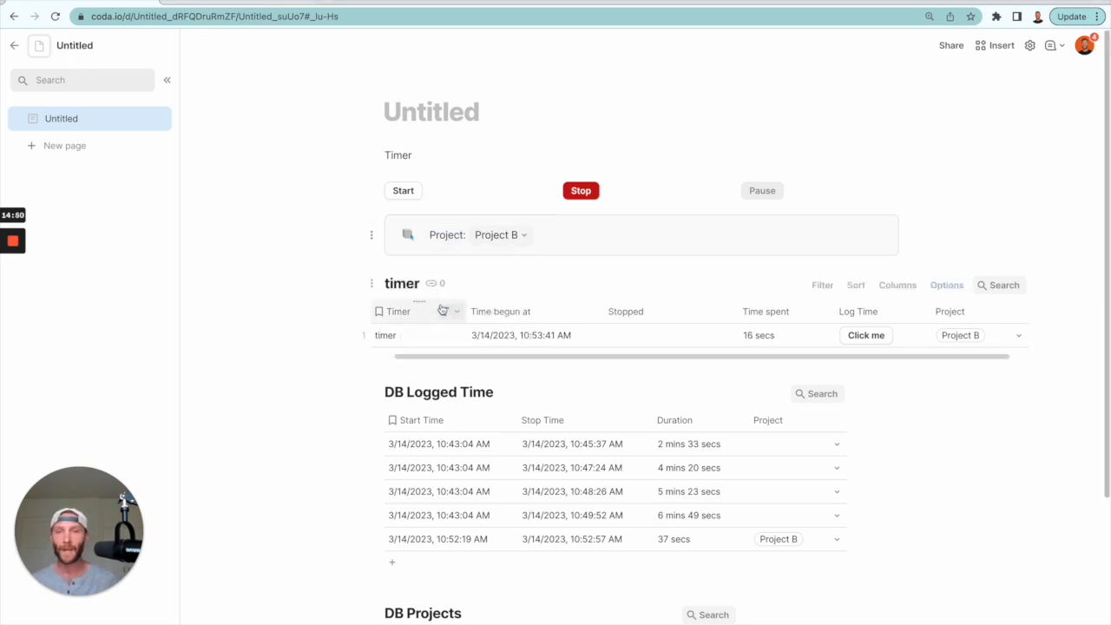
left_click(580, 191)
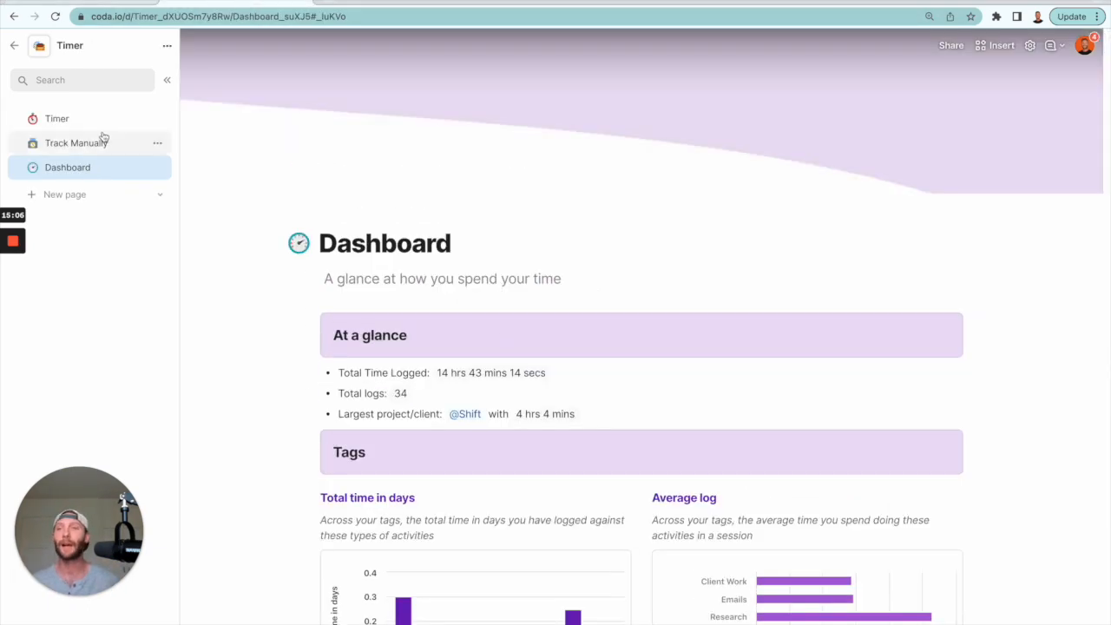
Look at the Timer page of the finished Timer doc and return to the Untitled doc to view the Pause button's settings.
left_click(89, 121)
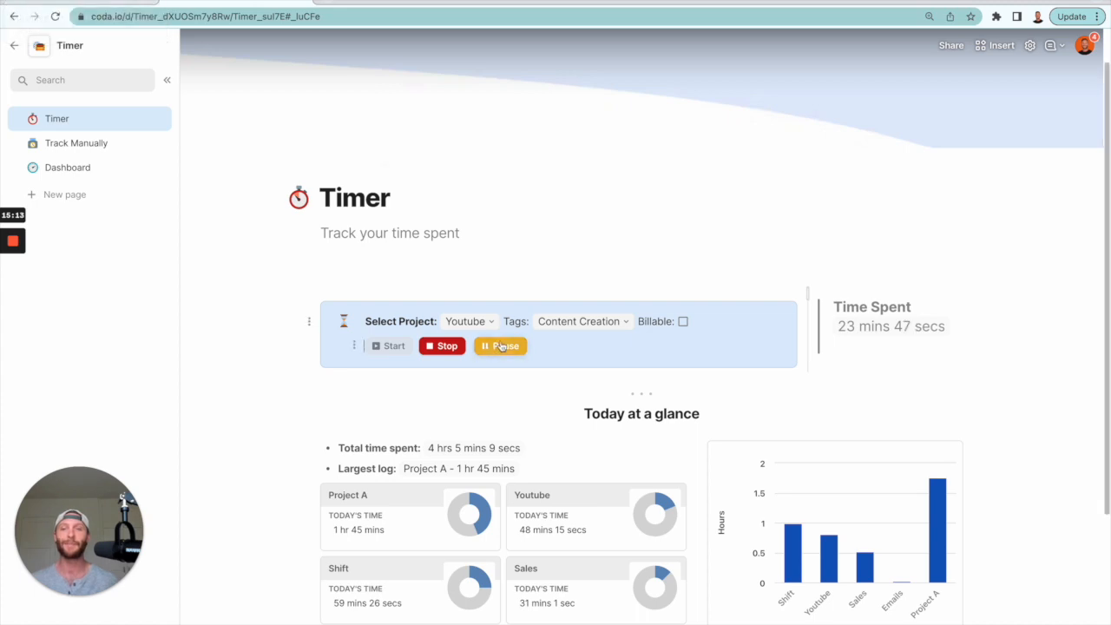
left_click(72, 4)
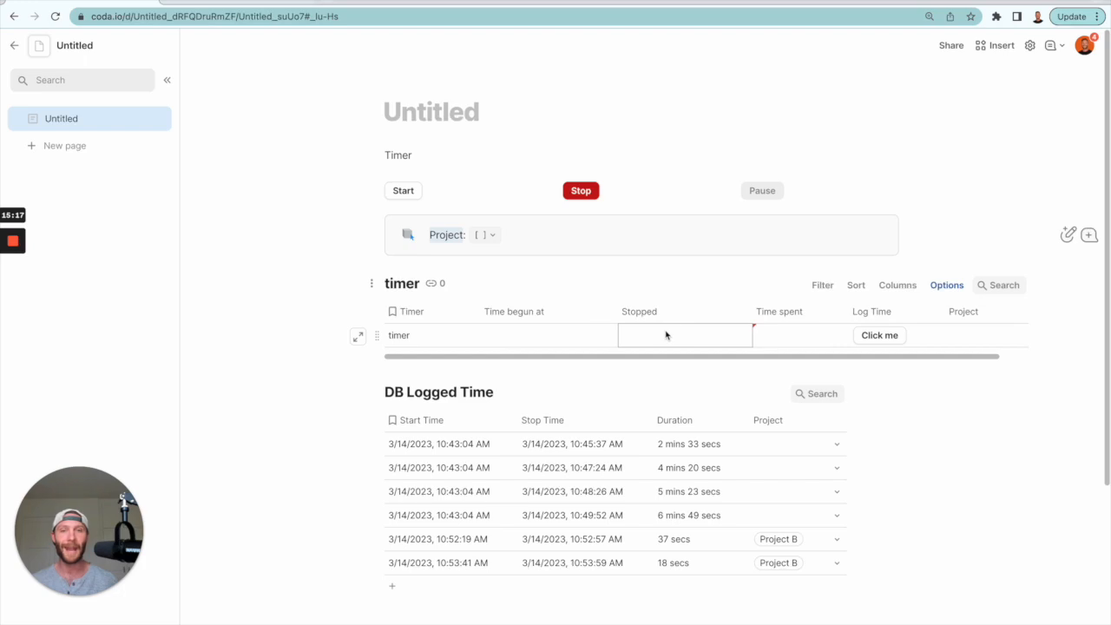
left_click(767, 195)
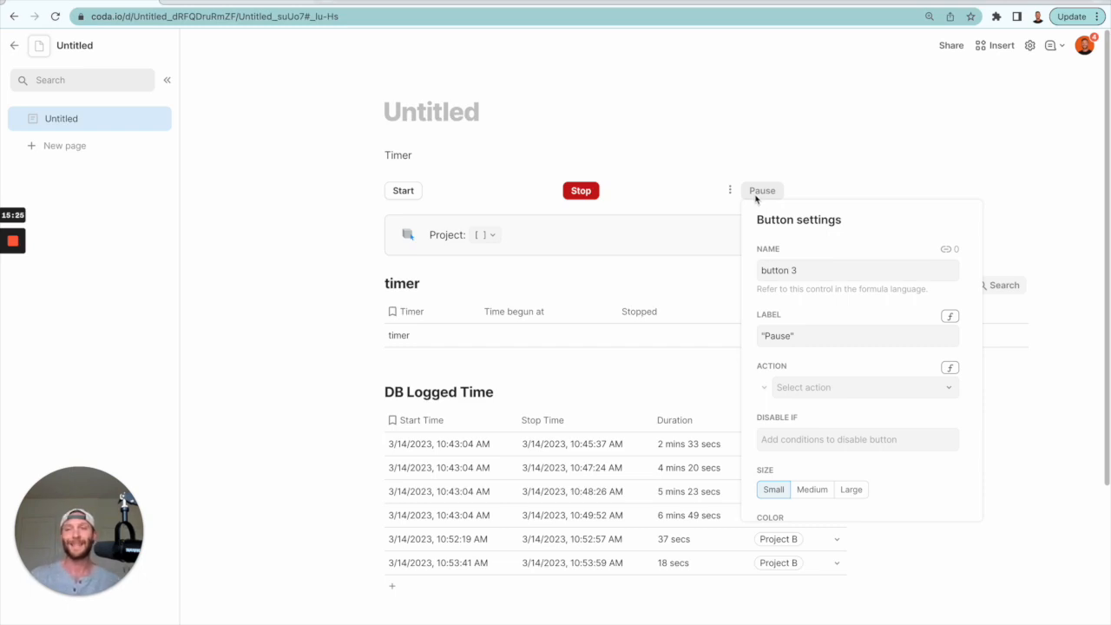
left_click(639, 233)
Collapse the content of the DB Logged Time and DB Projects tables.
scroll(637, 235, "down", 1)
scroll(637, 234, "down", 2)
scroll(637, 236, "up", 2)
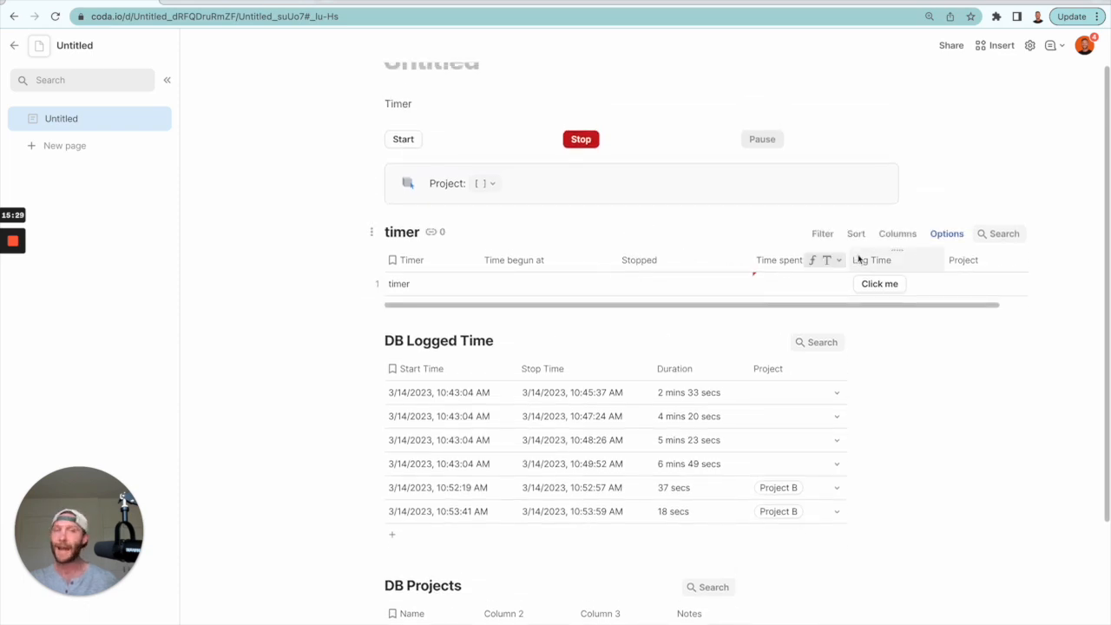
left_click(371, 344)
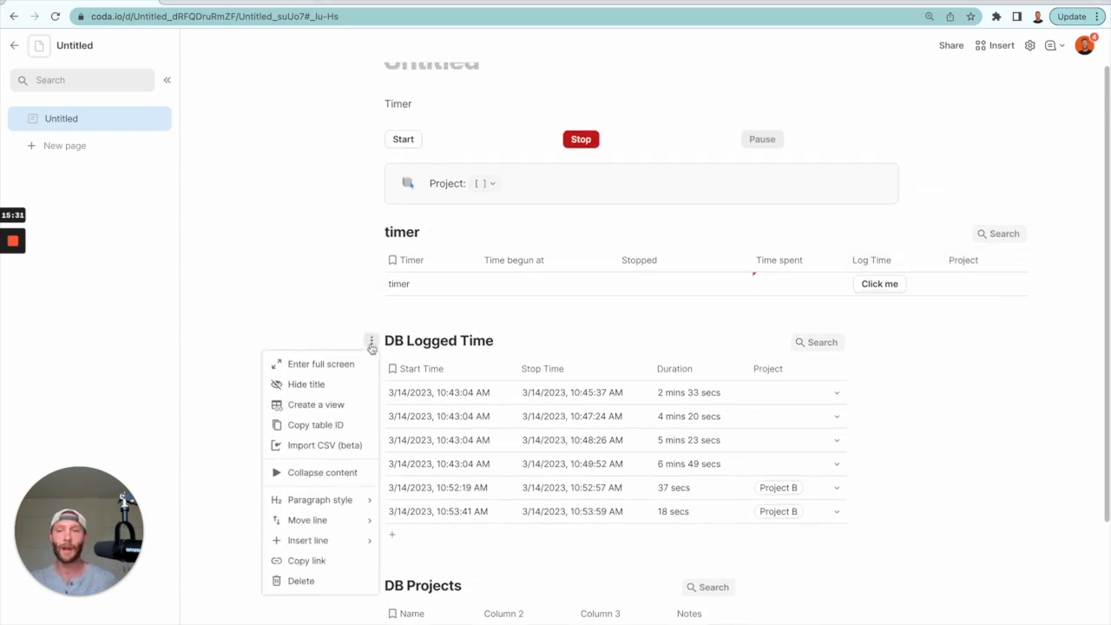
left_click(323, 464)
left_click(371, 379)
left_click(319, 507)
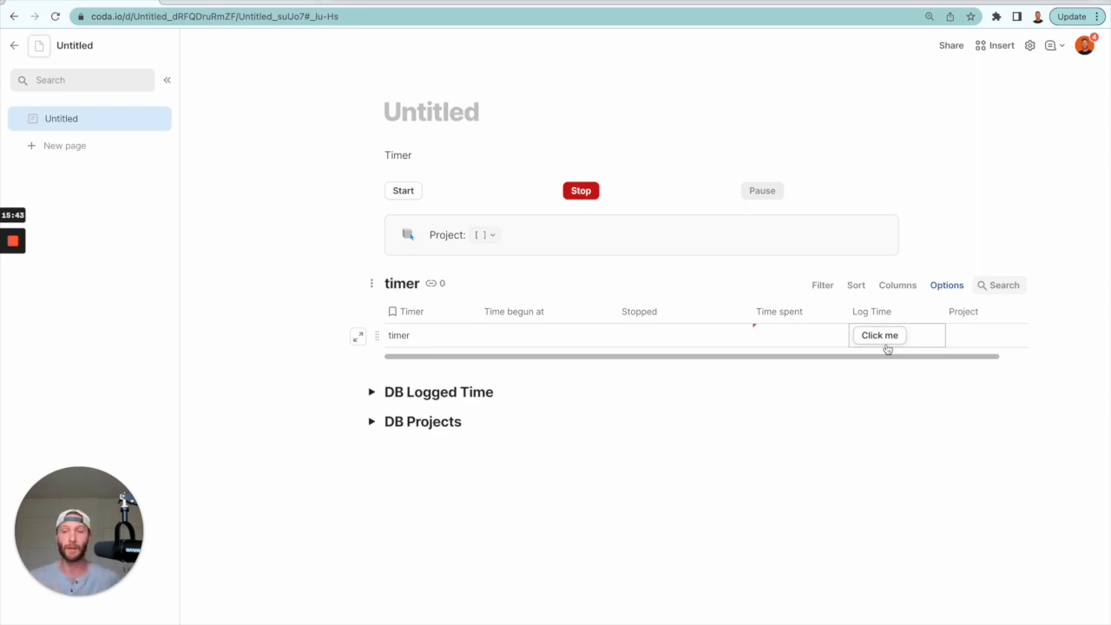
Insert a blank table below DB Projects and title it "Pauses Logged".
left_click(482, 476)
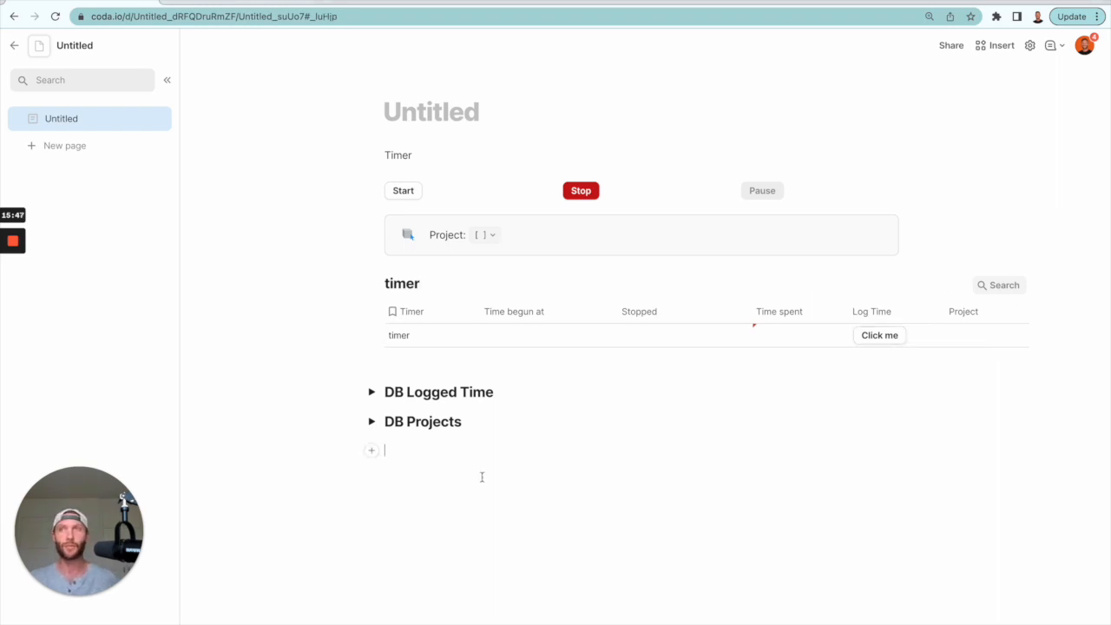
type("/")
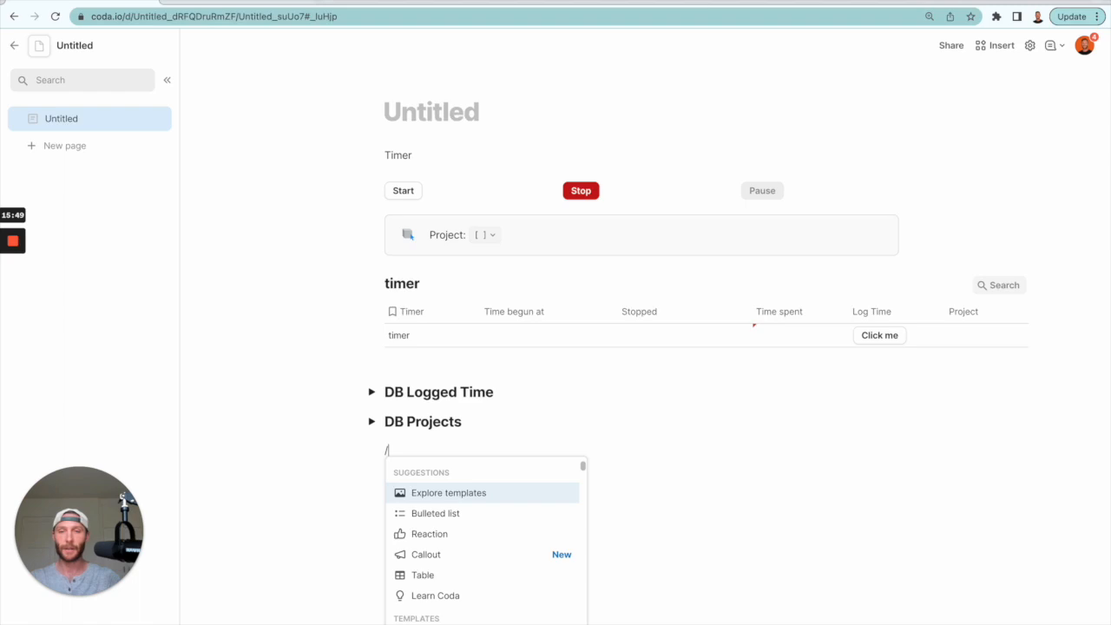
type("ta")
key("Return")
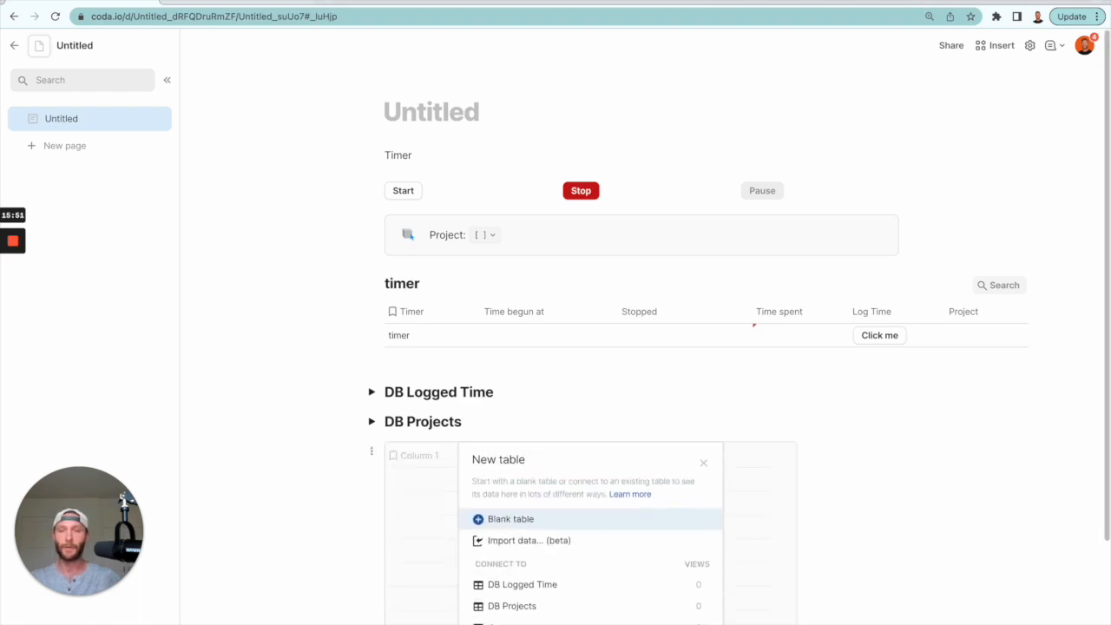
key("Return")
type("Paus")
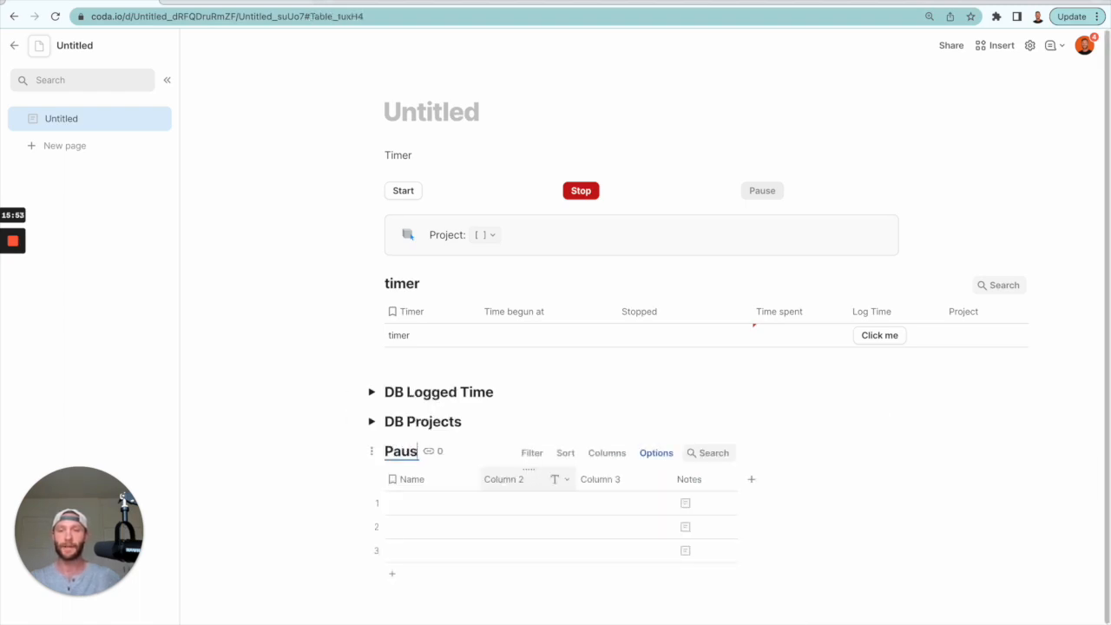
type("es Logged")
left_click(477, 547)
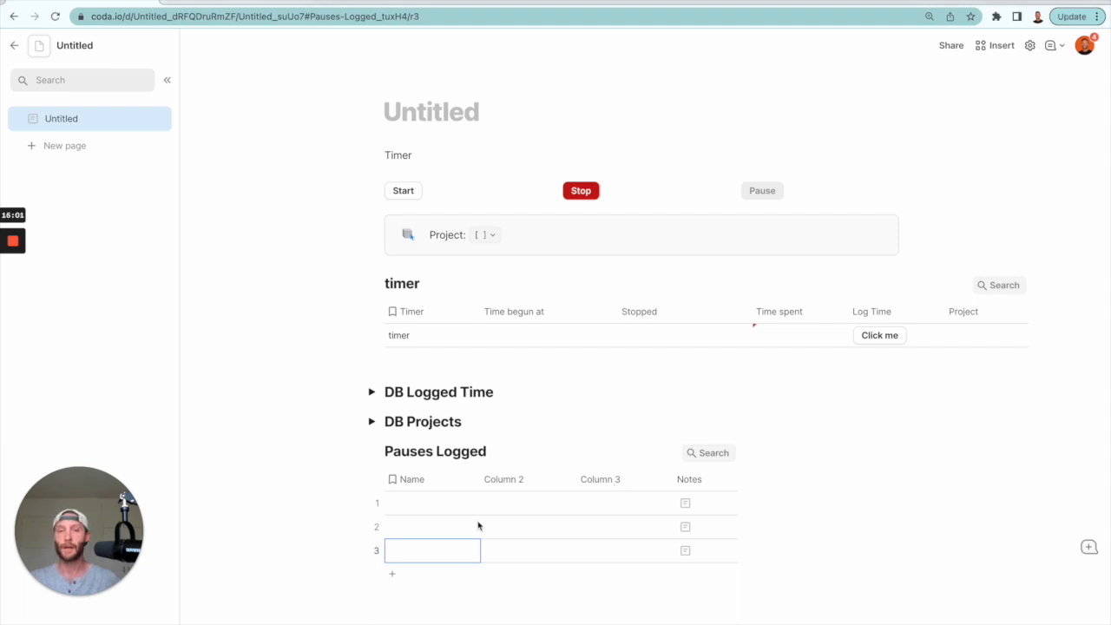
Rename the first three Pauses Logged columns Pause Start, Pause Stop and Pause Duration, and move the table above DB Logged Time.
left_click(419, 488)
left_click(419, 487)
type("Pause Start")
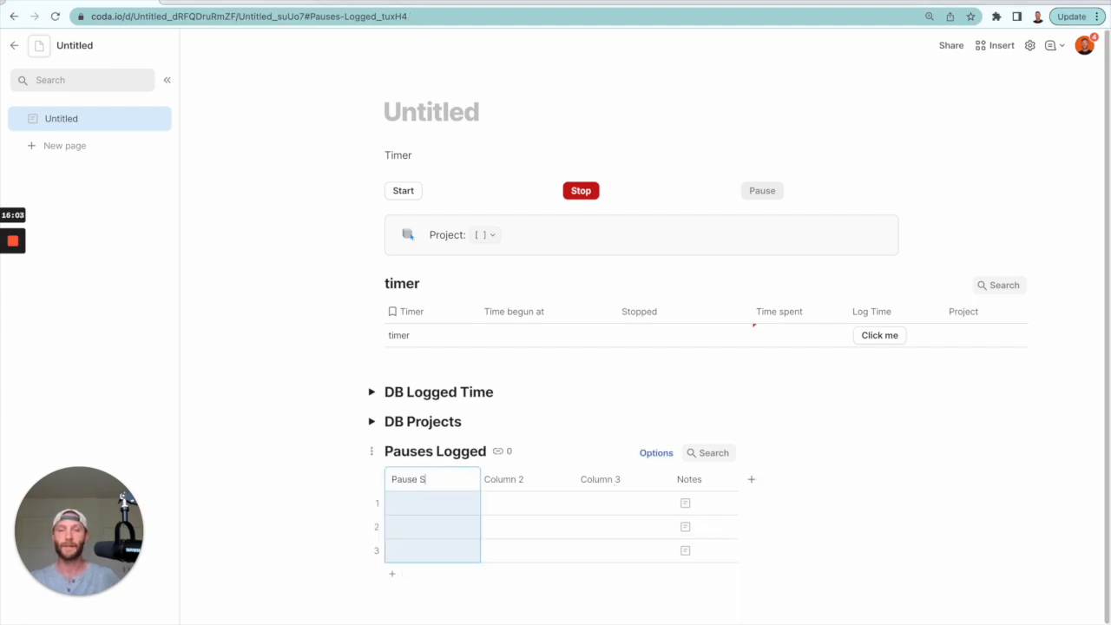
left_click(505, 487)
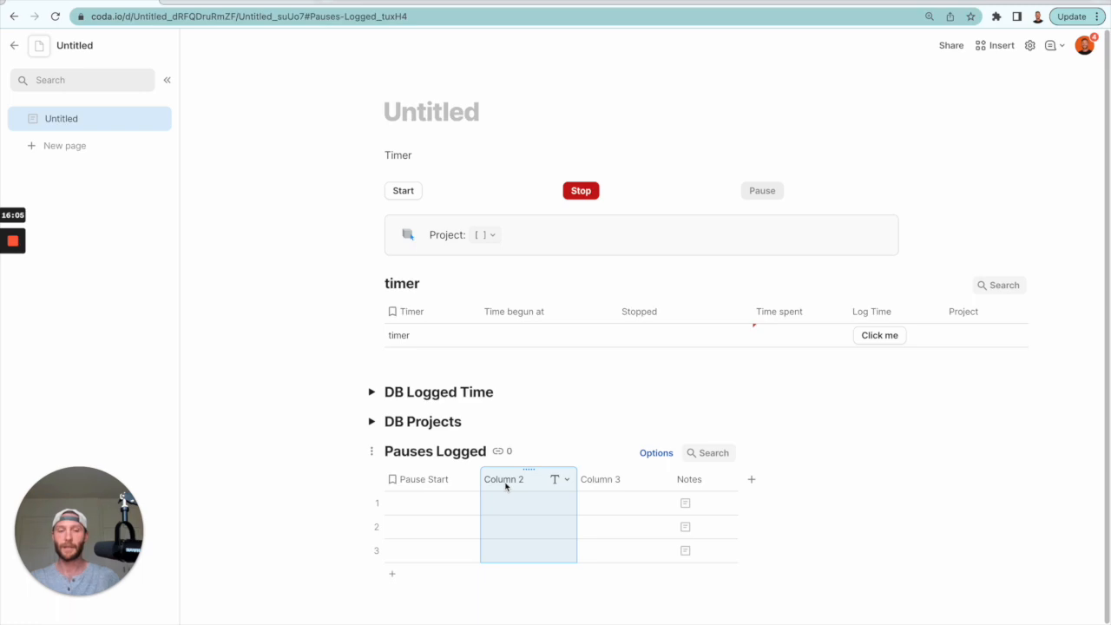
left_click(505, 484)
type("Pause Stop")
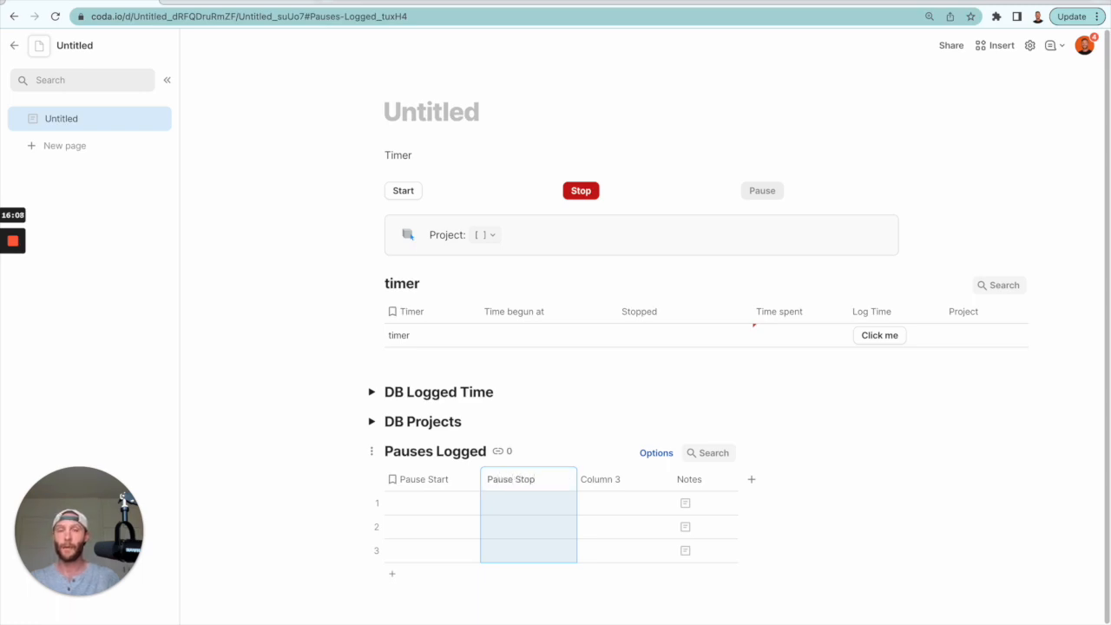
key("Return")
key("Right")
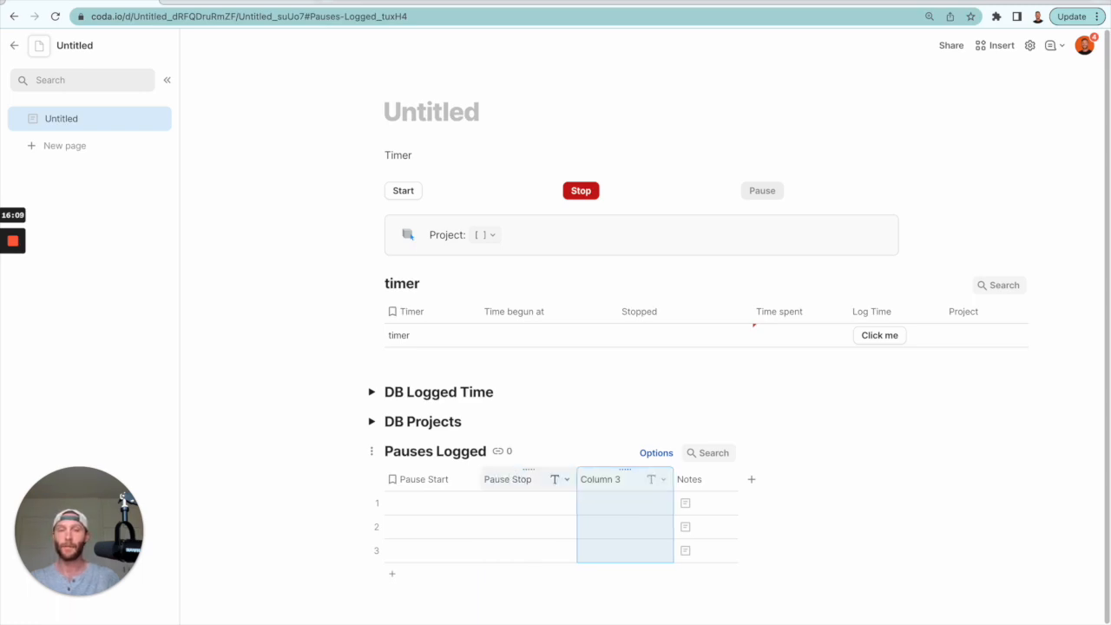
type("Pause Duration")
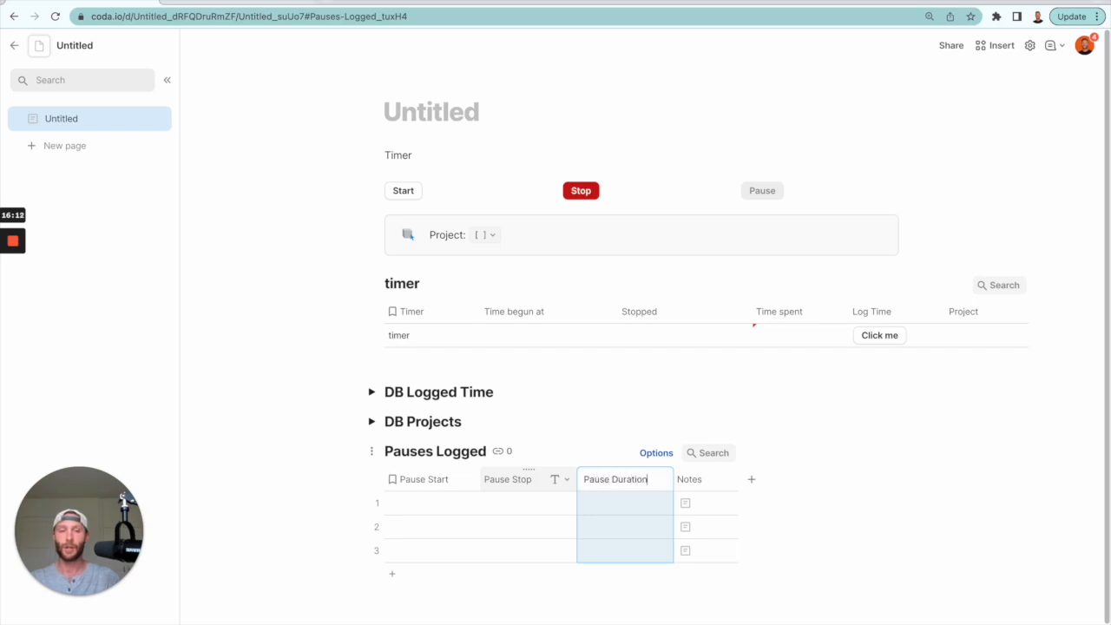
left_click(553, 532)
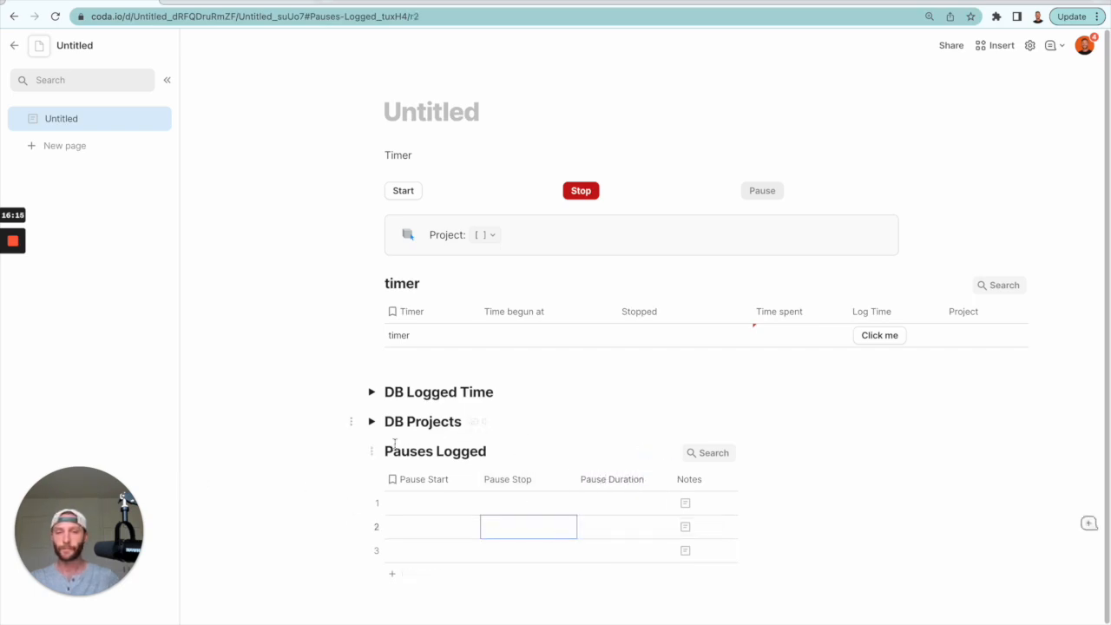
left_click_drag(383, 386, 390, 377)
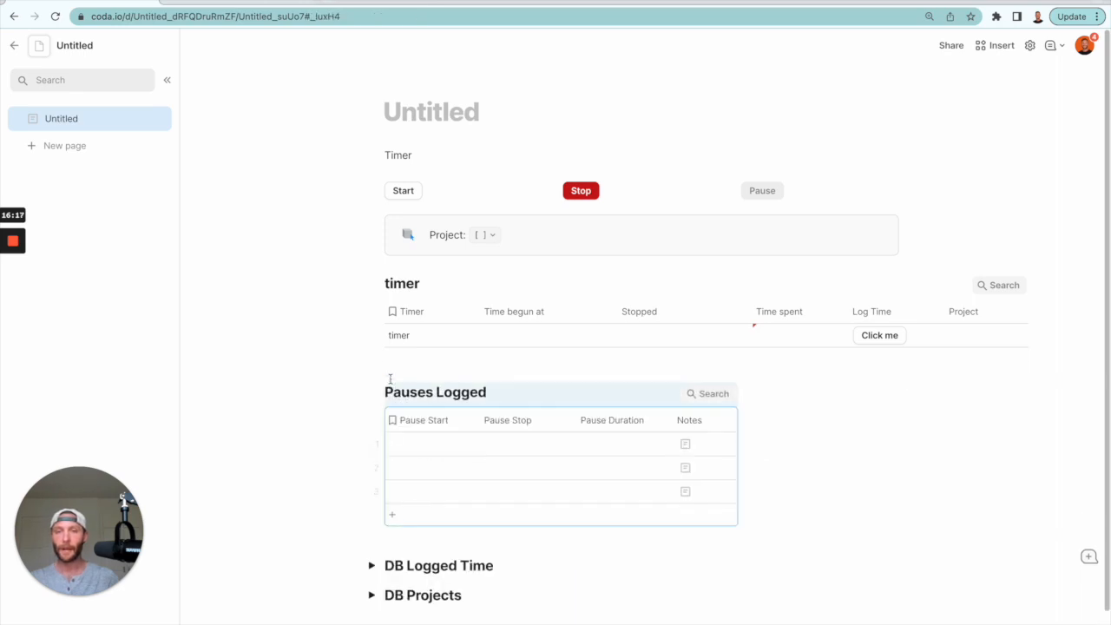
Configure the Pause button to add a row to Pauses Logged with Pause Start set to Now().
left_click(768, 191)
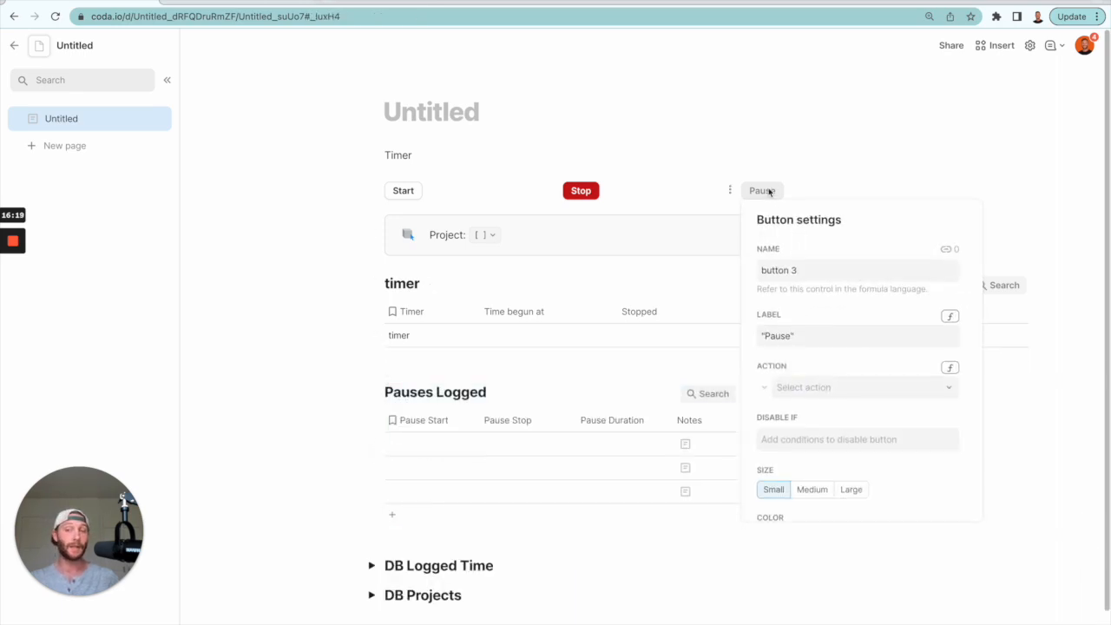
left_click(949, 388)
left_click(873, 420)
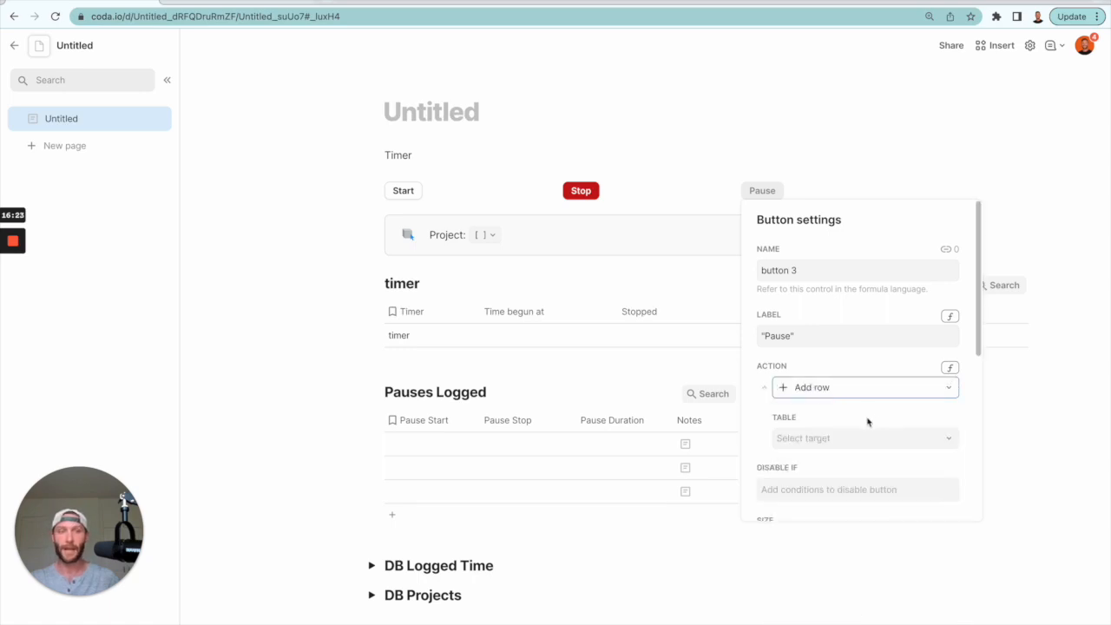
left_click(847, 443)
left_click(843, 505)
left_click(826, 490)
left_click(825, 510)
left_click(887, 491)
type("now()")
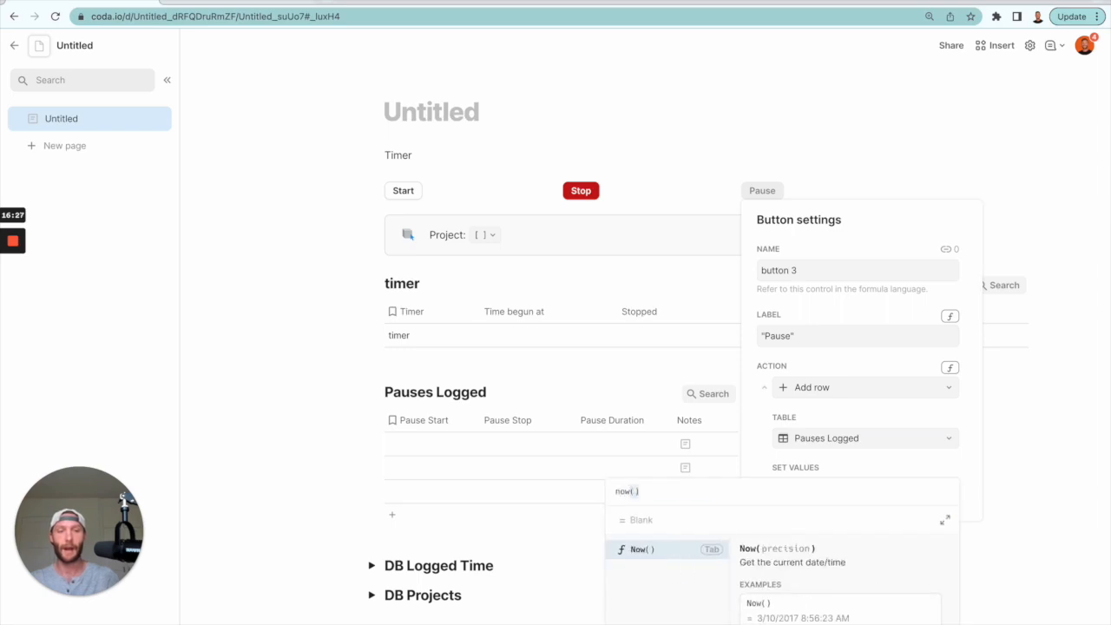
key("Return")
scroll(894, 489, "down", 1)
scroll(894, 488, "up", 1)
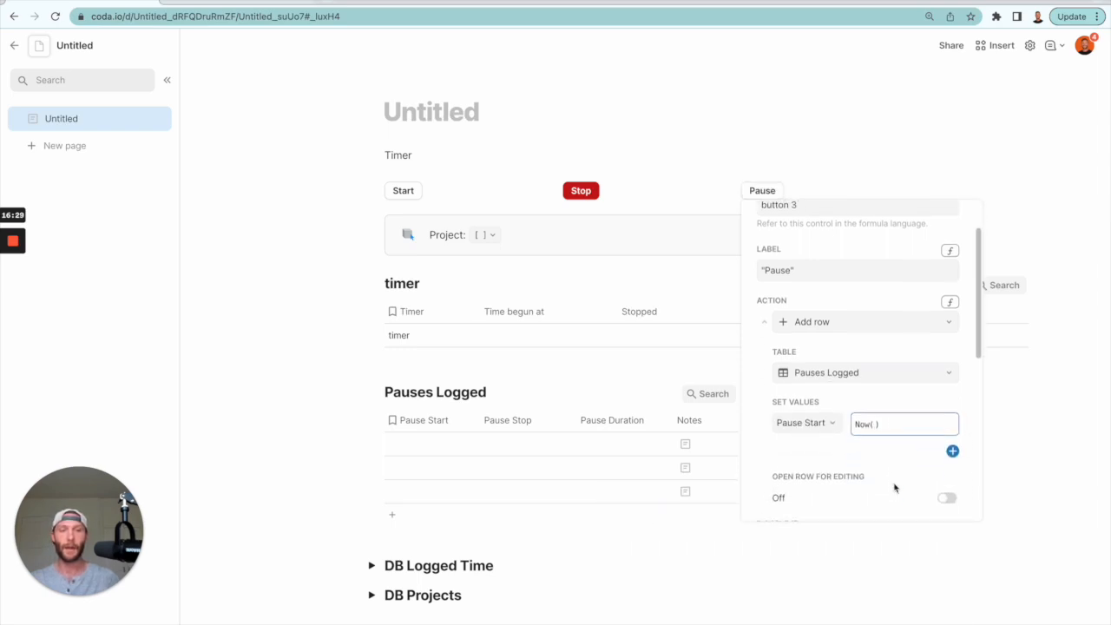
left_click(566, 471)
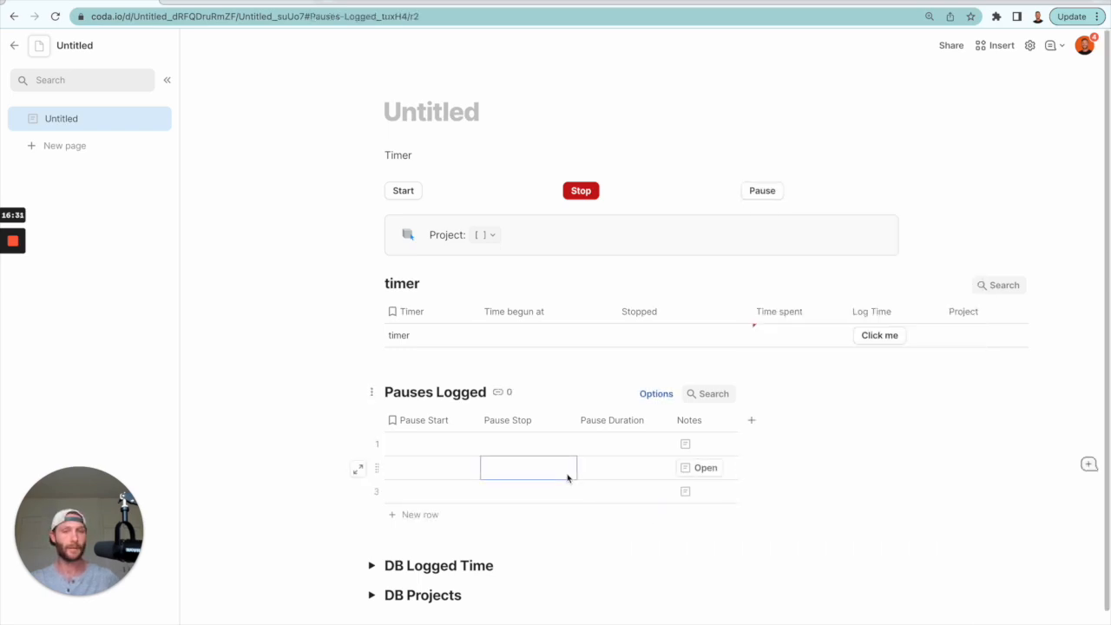
Run the Pause button once to log a pause and delete the three blank rows from Pauses Logged.
left_click(766, 192)
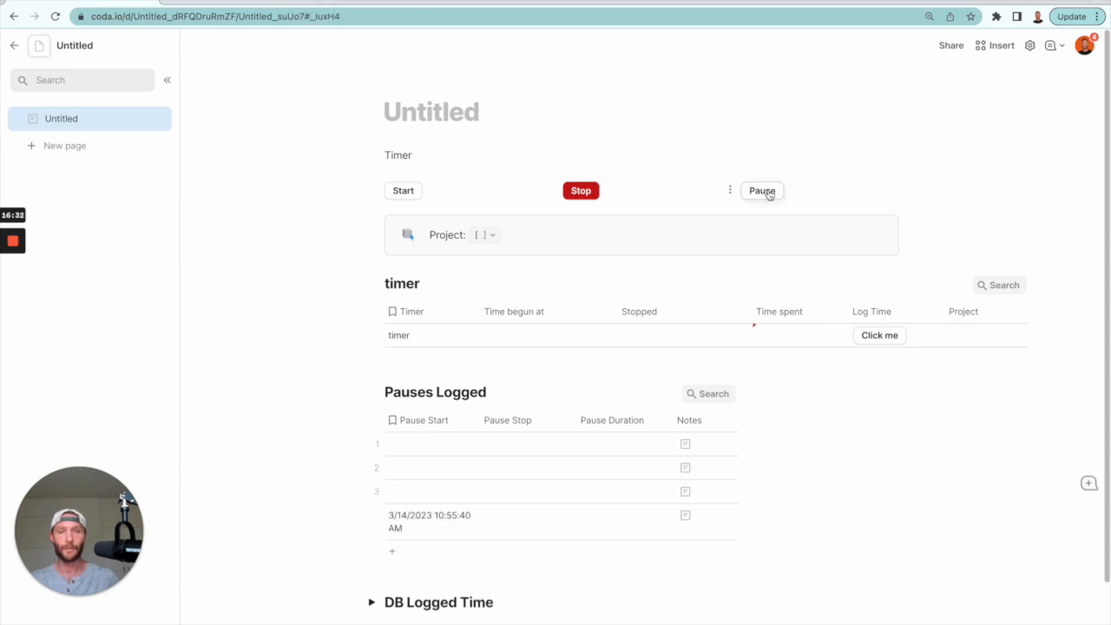
left_click(378, 445)
key("Delete")
key("Delete")
key("Delete")
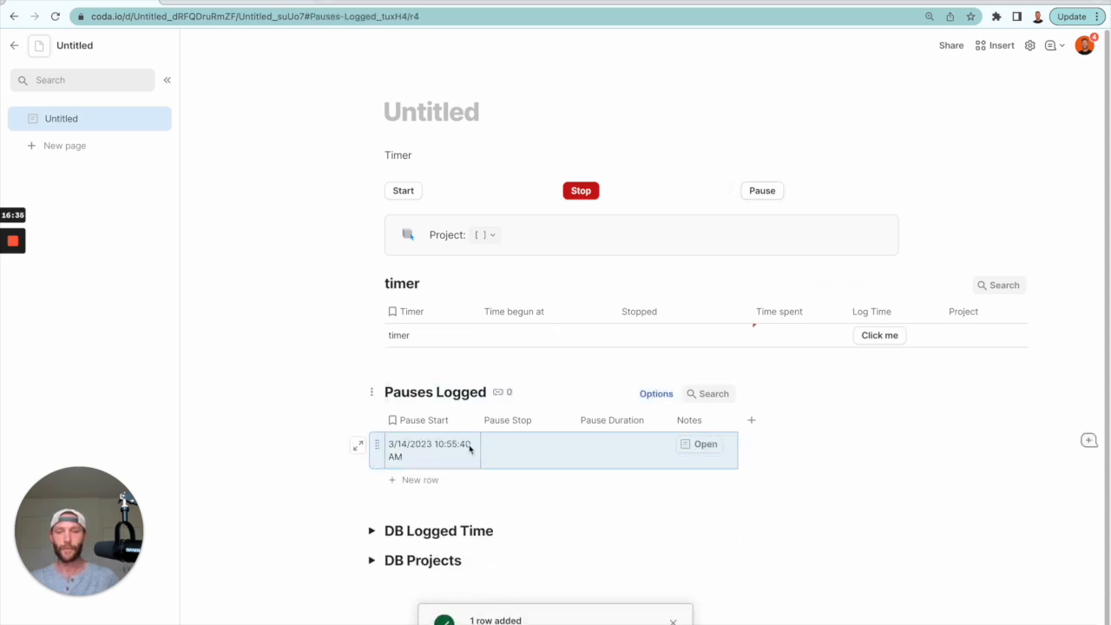
Widen the Pause Start column to fit its timestamp on one line, and add a blank row to Pauses Logged.
left_click_drag(482, 421, 530, 423)
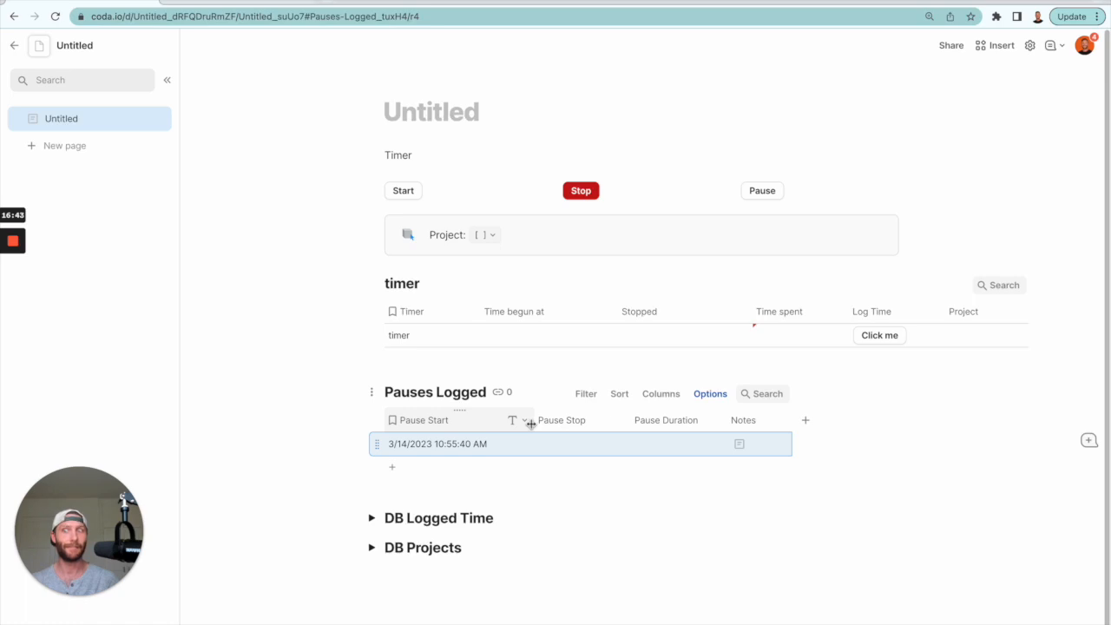
left_click(568, 448)
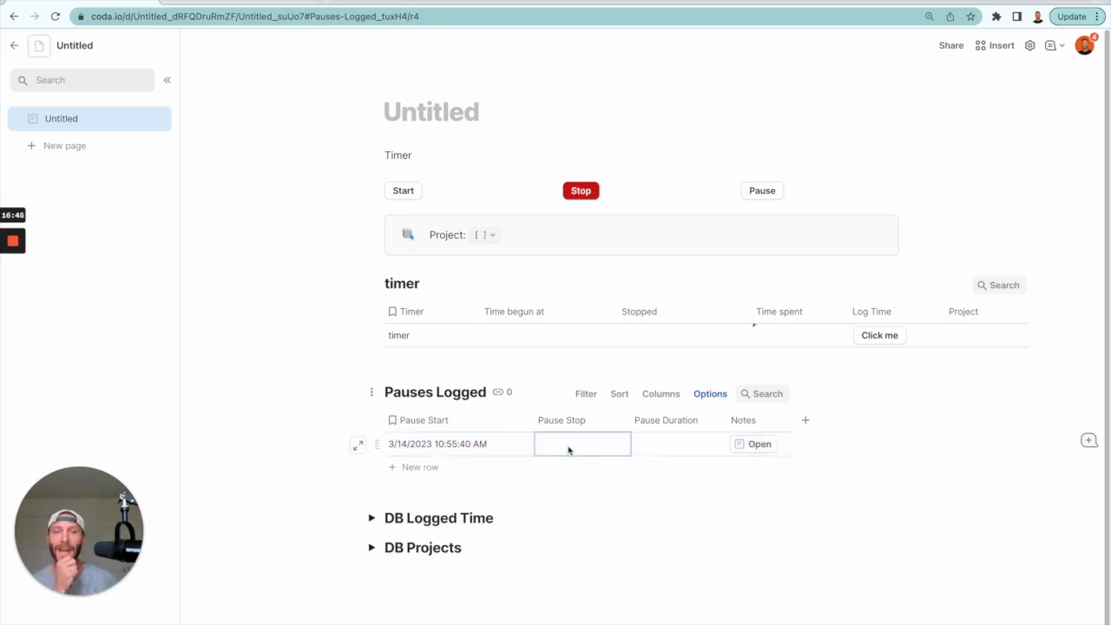
left_click(460, 468)
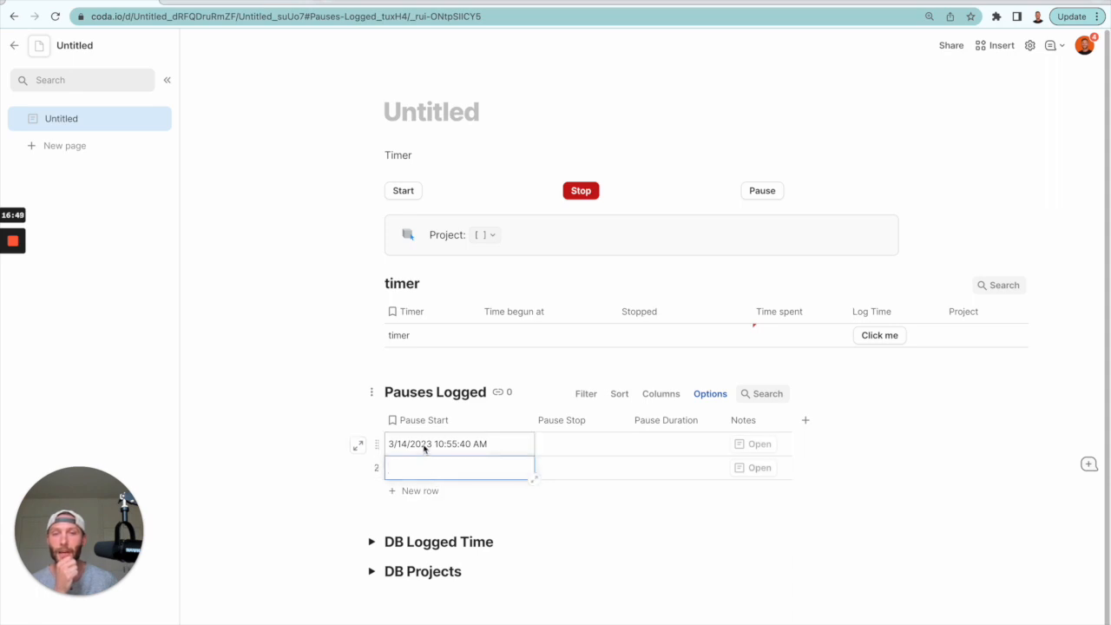
Copy the first row's Pause Start timestamp into the second row of Pauses Logged.
left_click(423, 446)
key("ctrl+c")
left_click(420, 463)
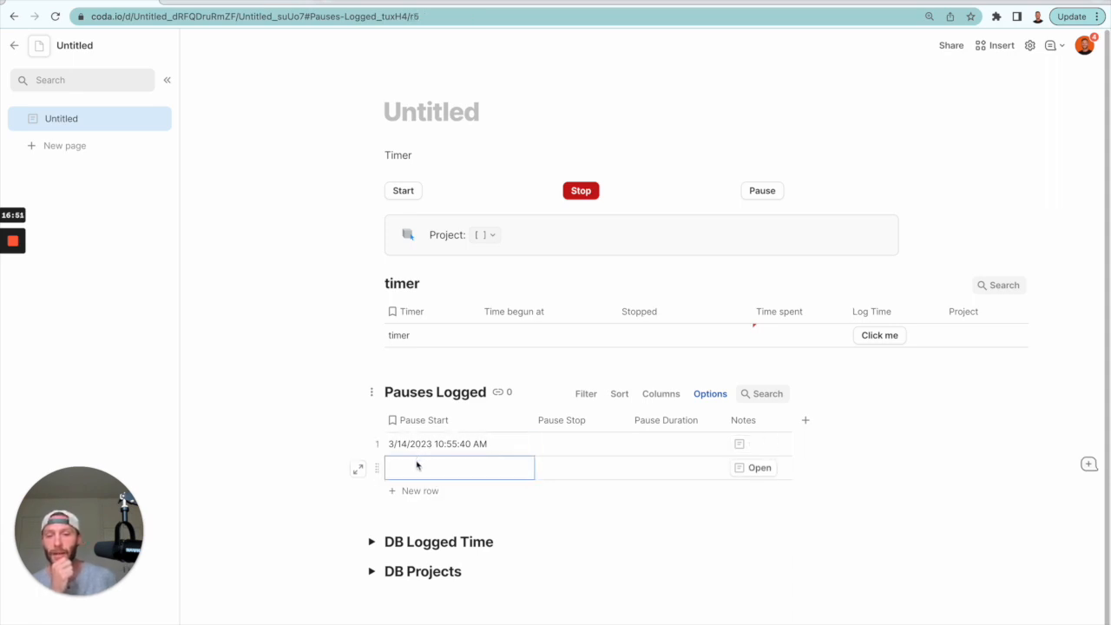
key("ctrl+v")
Change the Pause Stop column in Pauses Logged to the Date and time type.
left_click(597, 444)
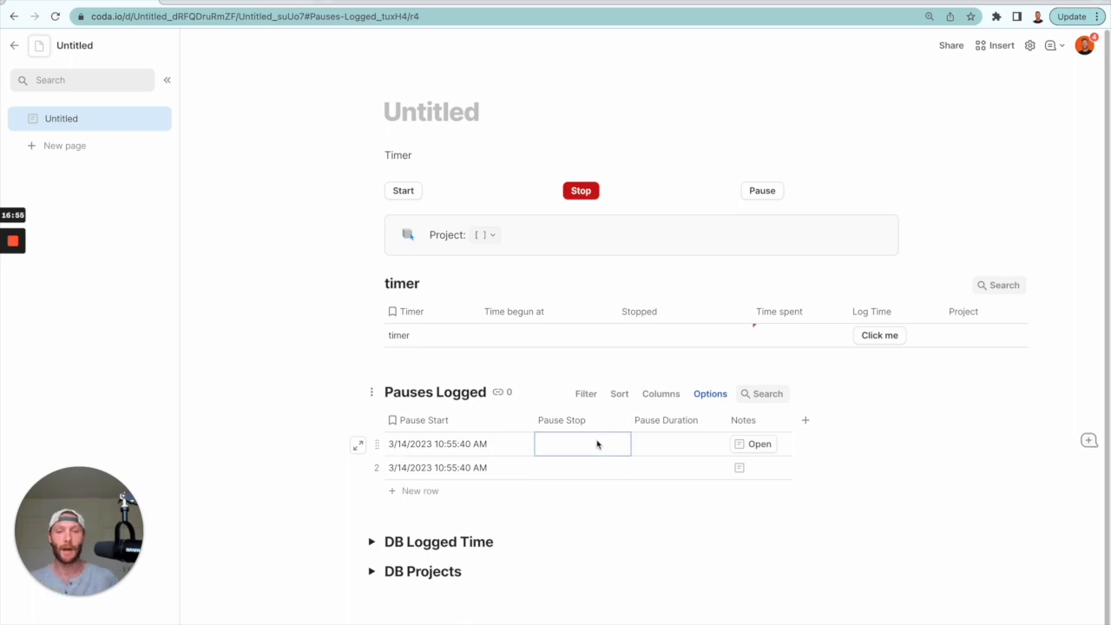
left_click(614, 420)
mouse_move(660, 442)
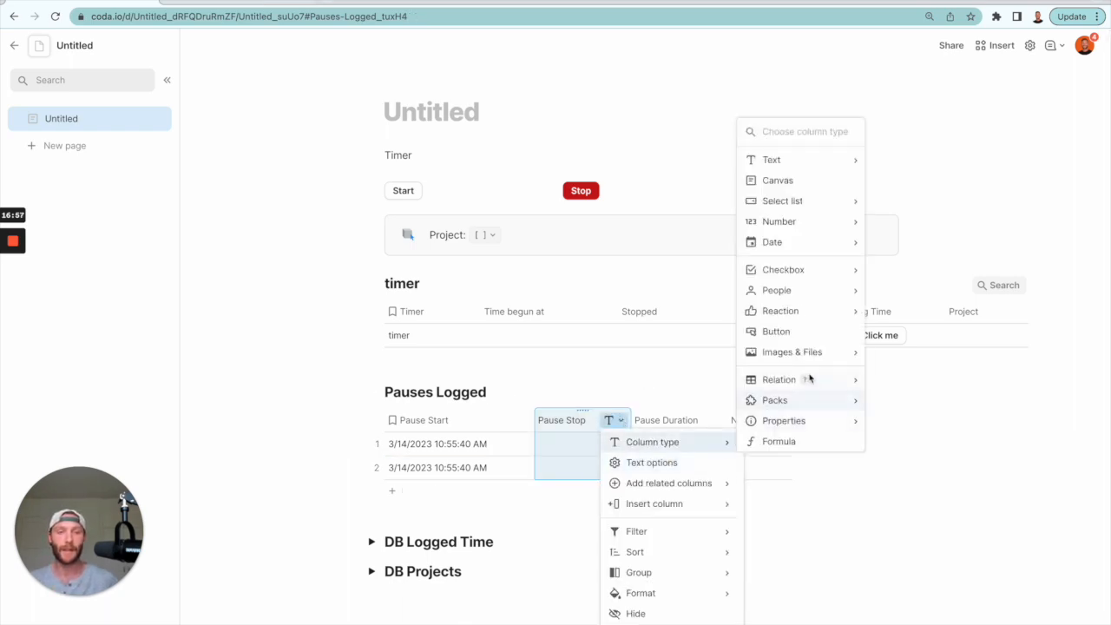
mouse_move(801, 242)
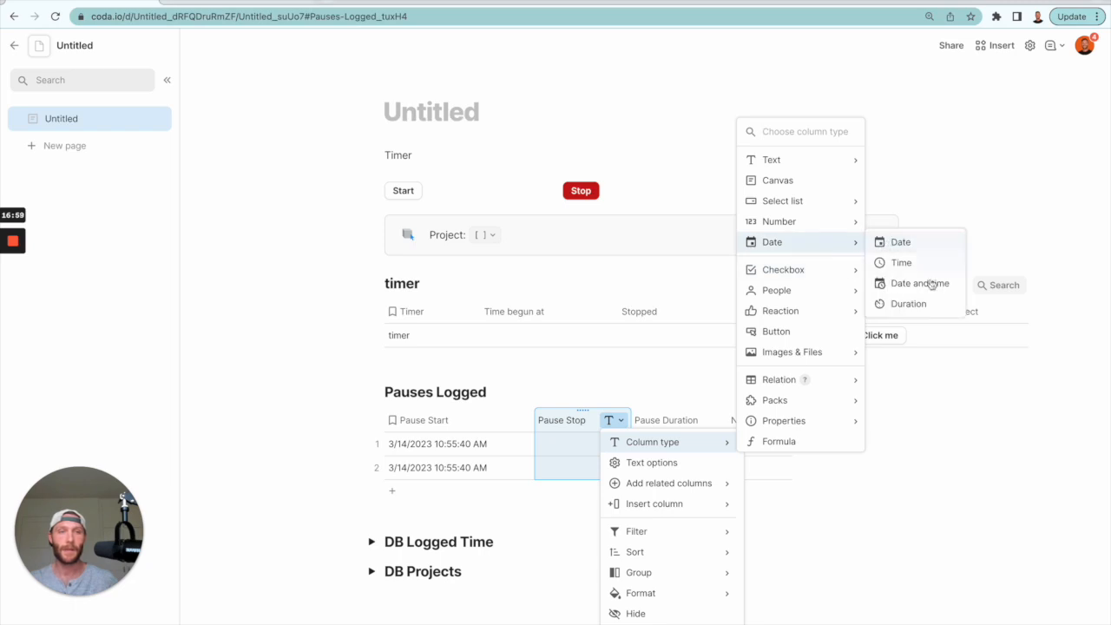
left_click(927, 248)
Set the first row's Pause Stop to 3/14/2023, 10:30 AM.
left_click(557, 451)
left_click(557, 451)
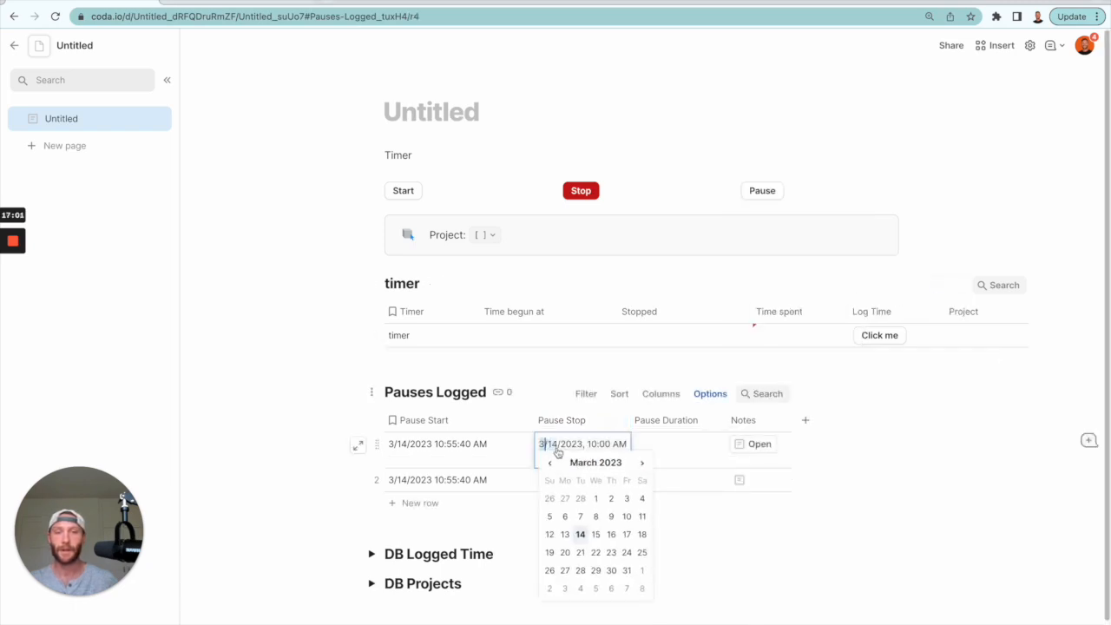
left_click(579, 533)
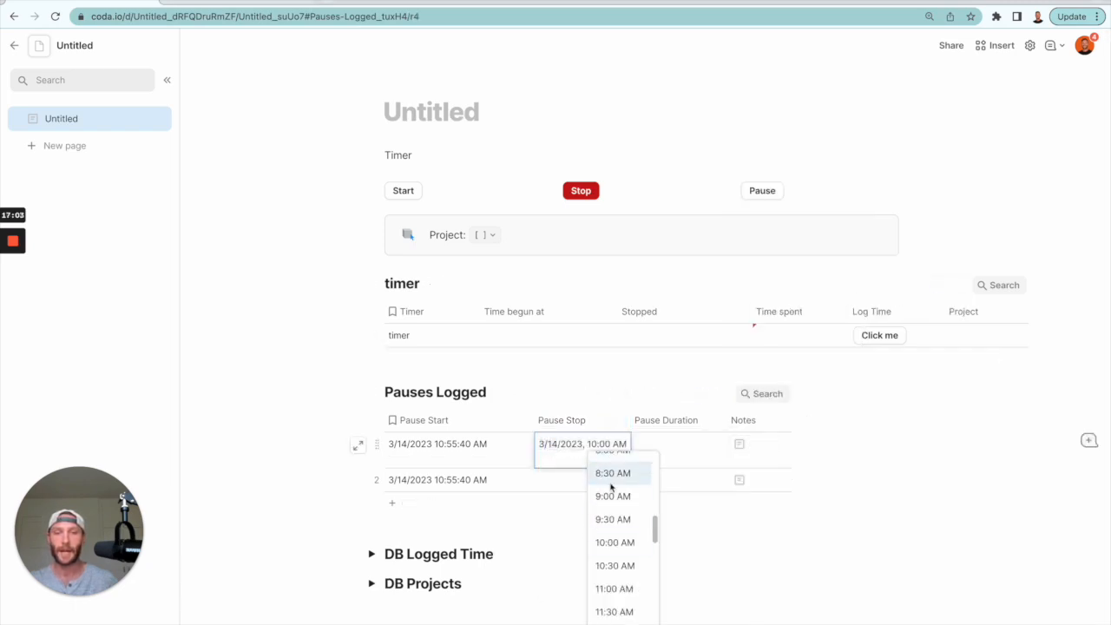
left_click(622, 565)
Give the Pause Duration column the formula Pause Stop-Pause Start, and add two blank rows to Pauses Logged.
left_click(663, 423)
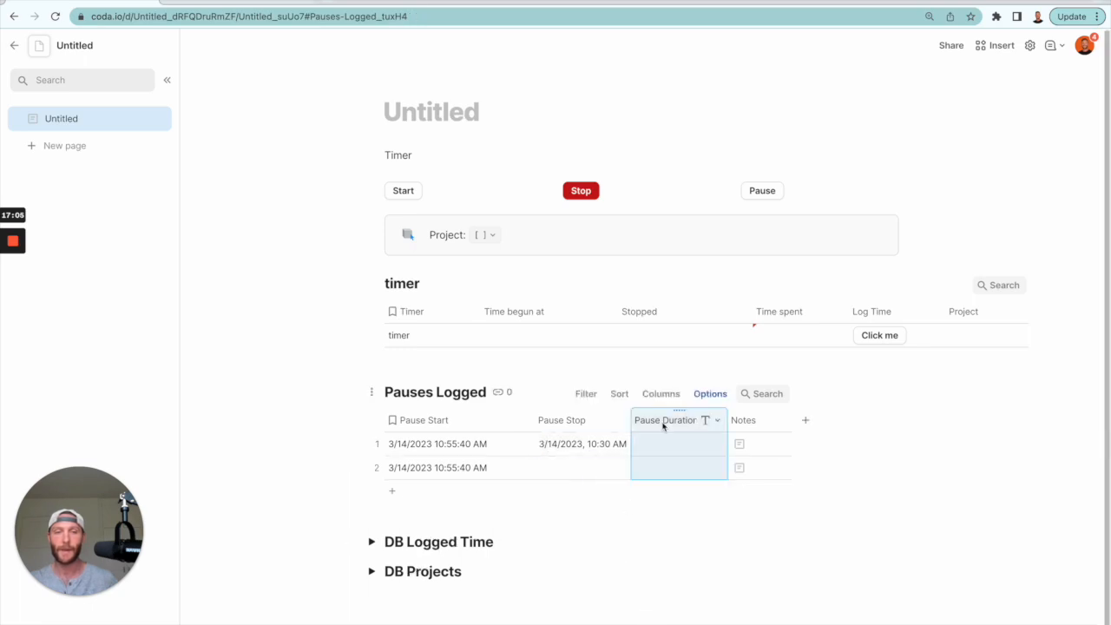
key("=")
key("Down")
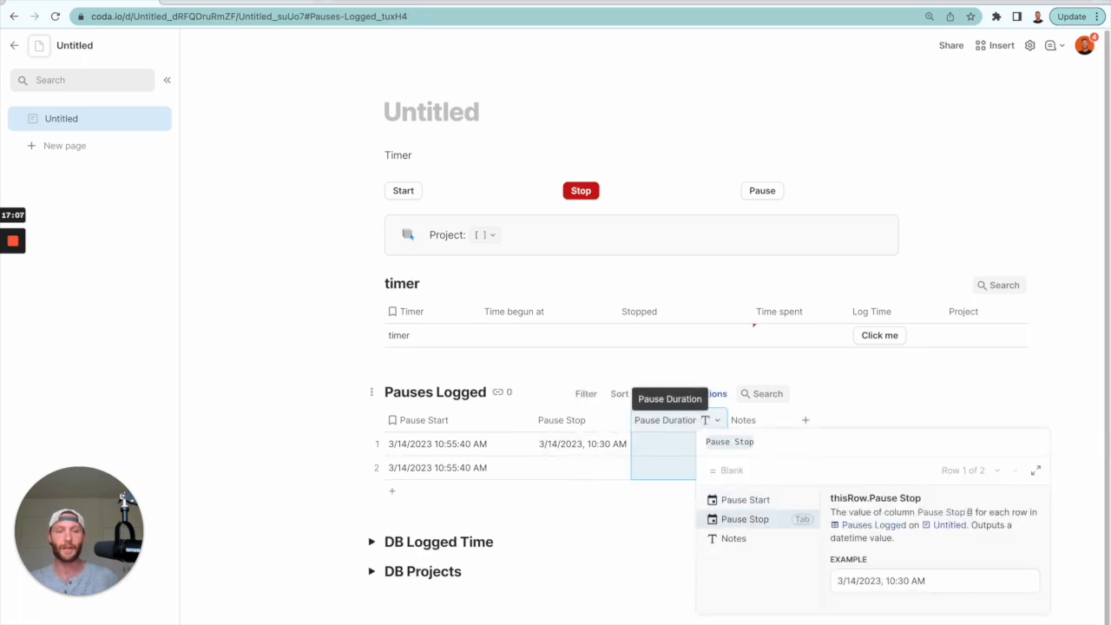
key("Tab")
type("-pu")
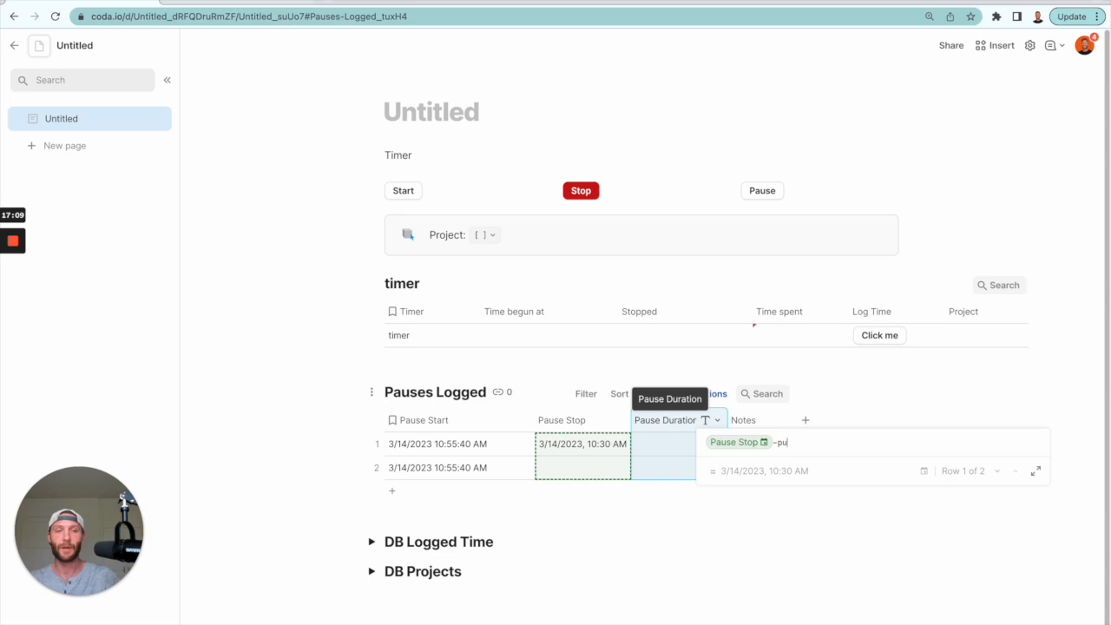
key("BackSpace")
key("Tab")
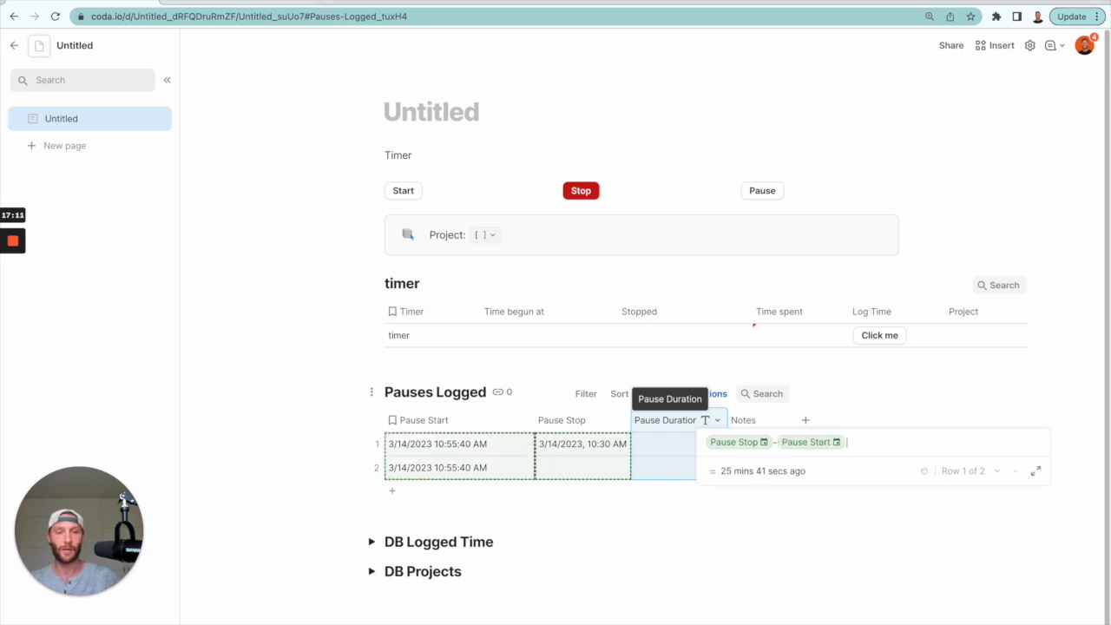
key("Return")
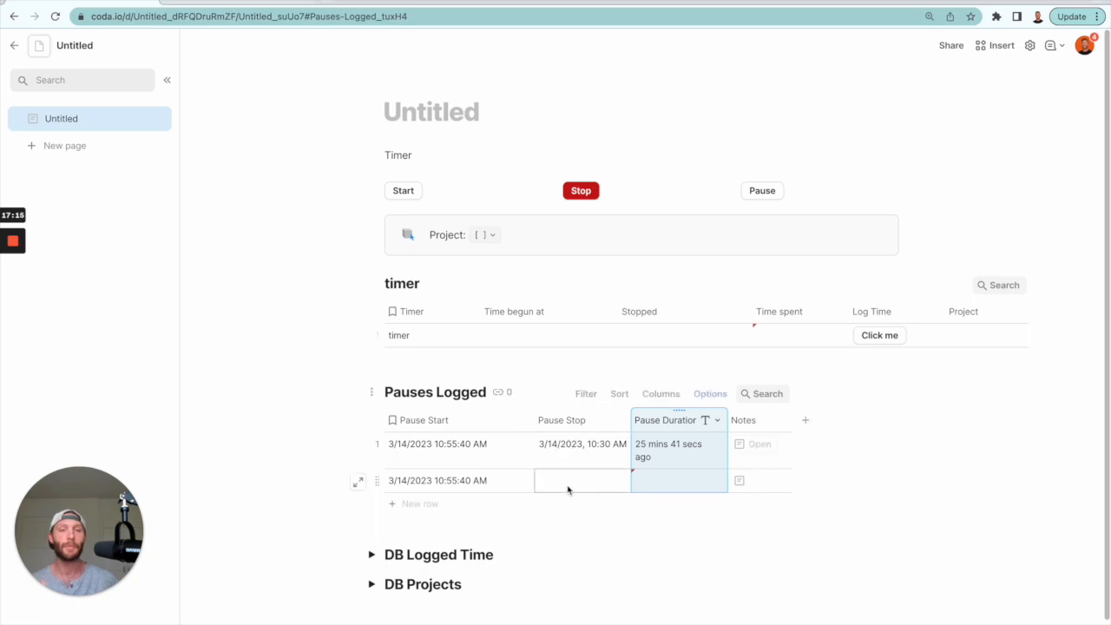
left_click(453, 505)
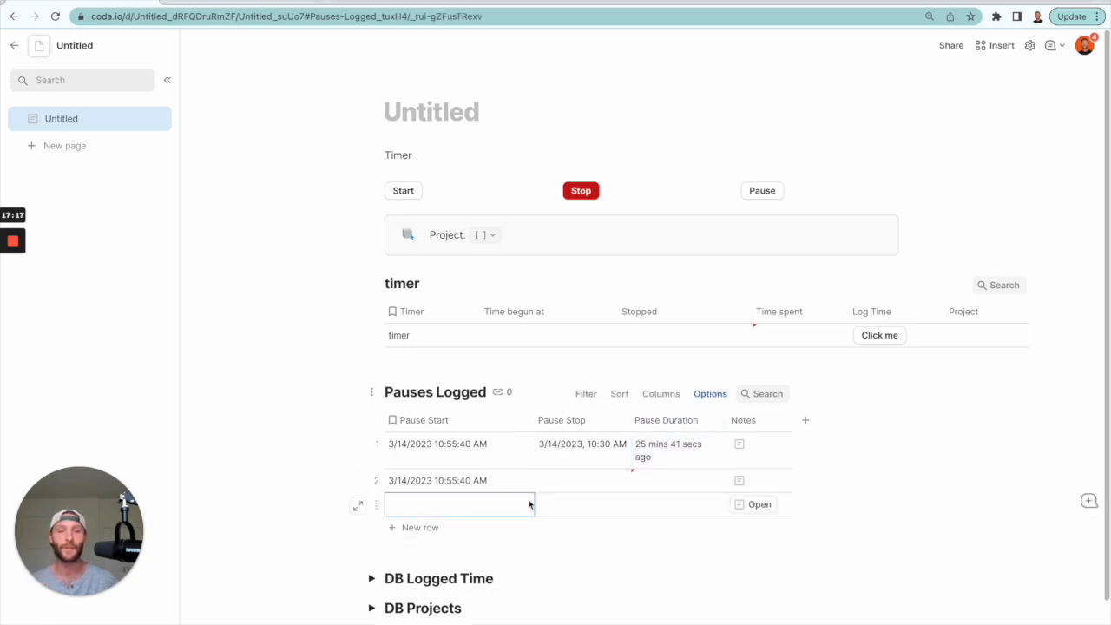
left_click(409, 525)
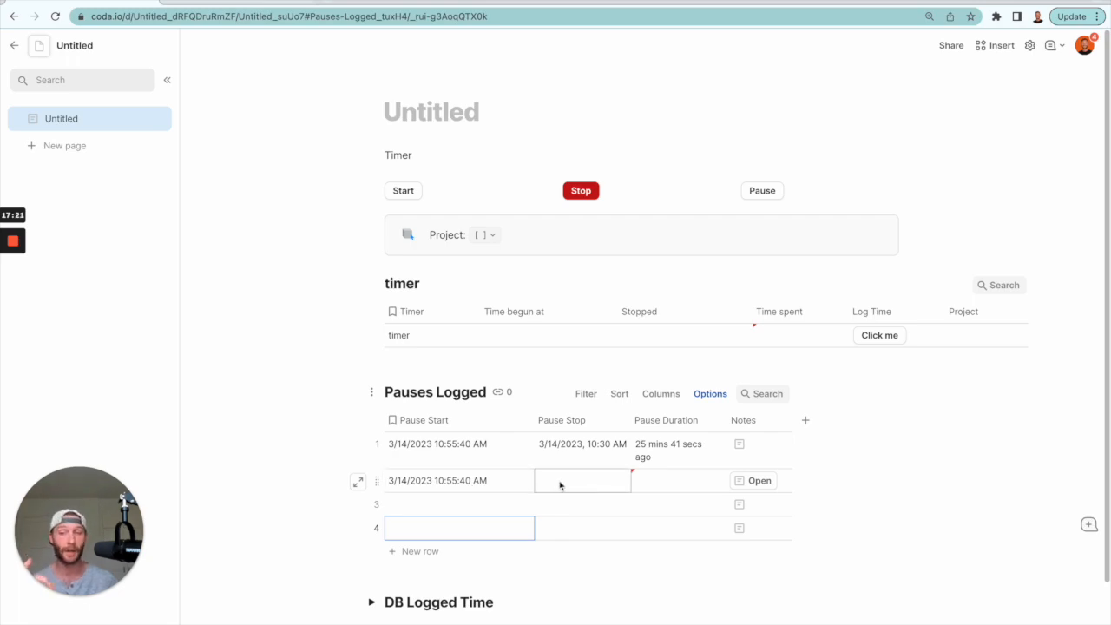
Clear the Pause button's AddRow action formula and open the empty formula in the full-size editor.
left_click(759, 192)
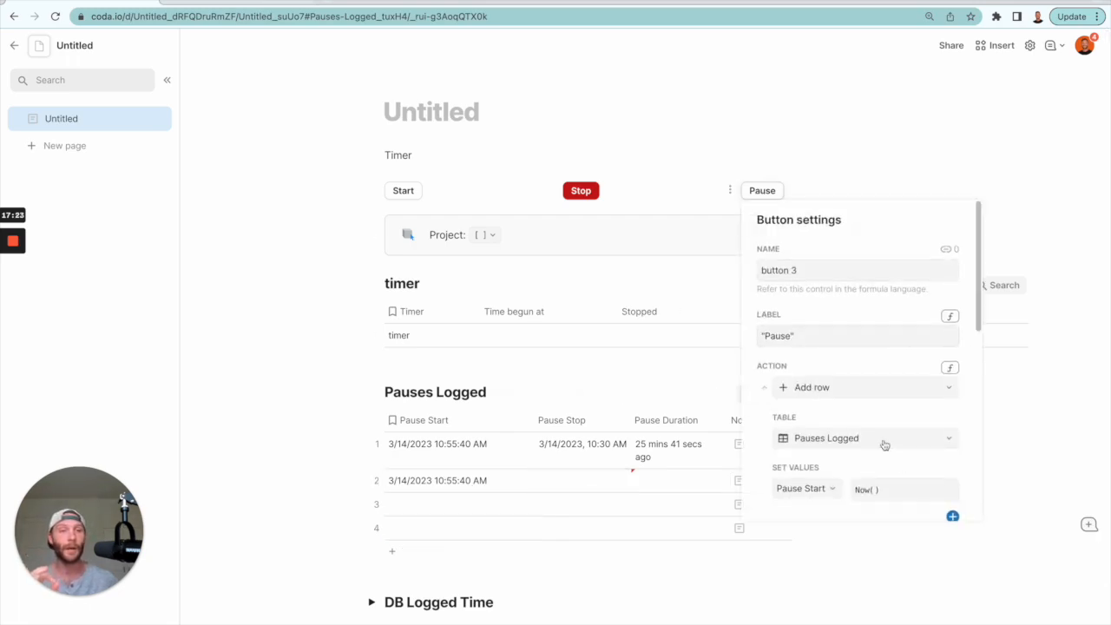
left_click(950, 368)
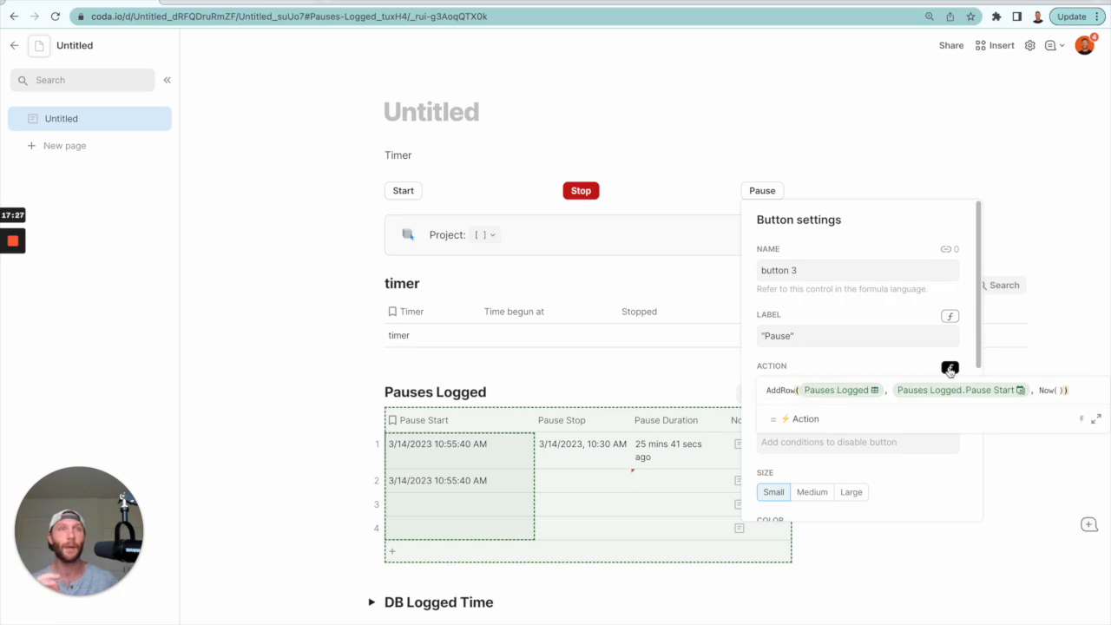
left_click(771, 392)
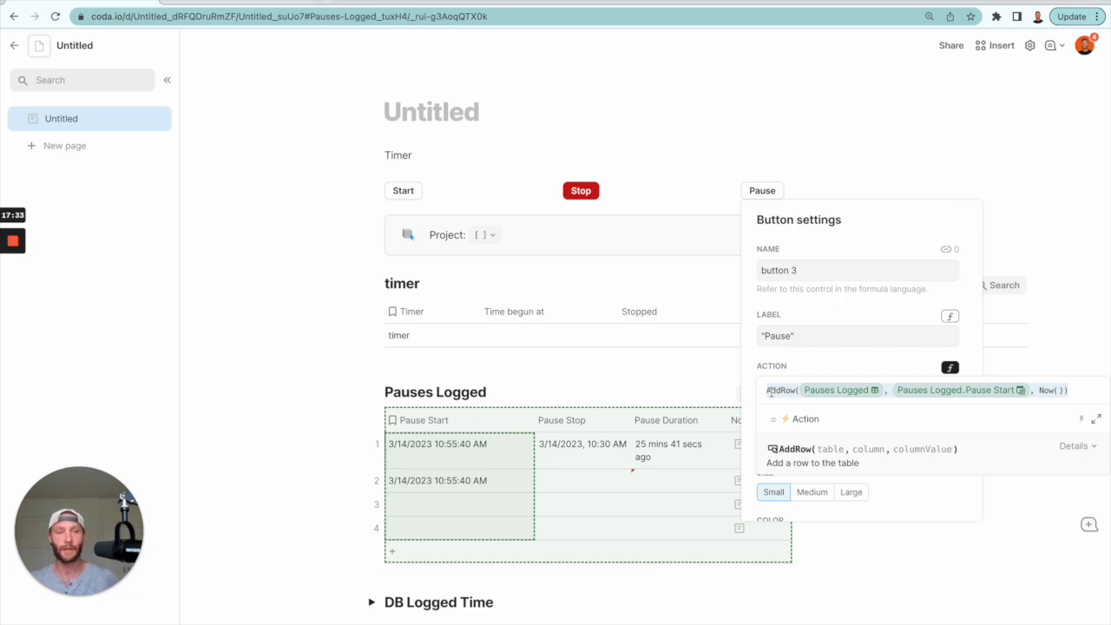
key("ctrl+a")
key("BackSpace")
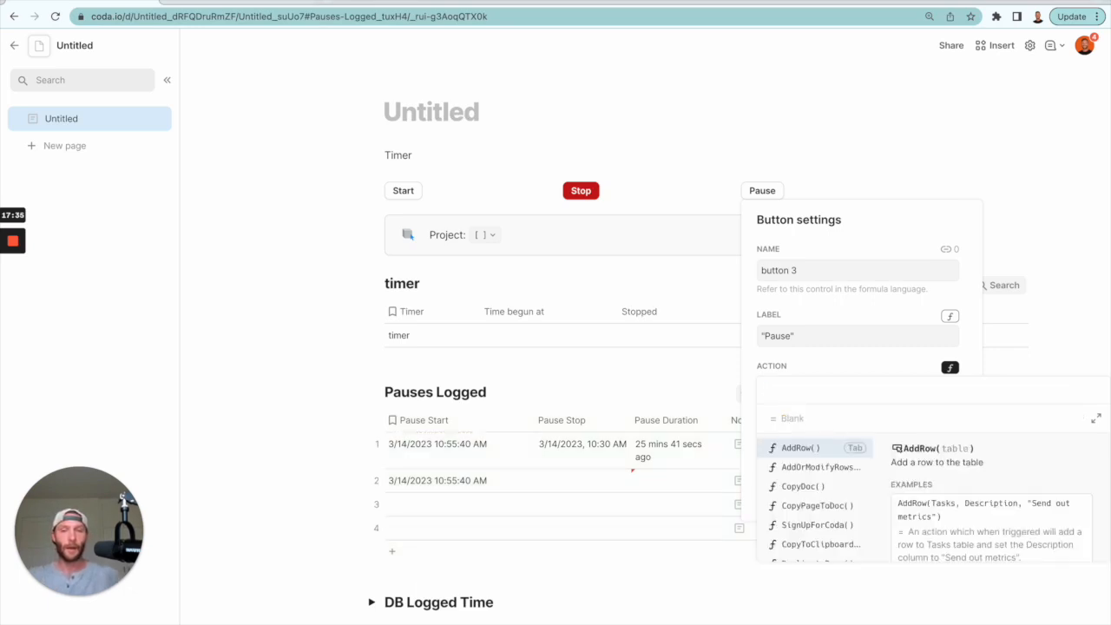
left_click(1095, 418)
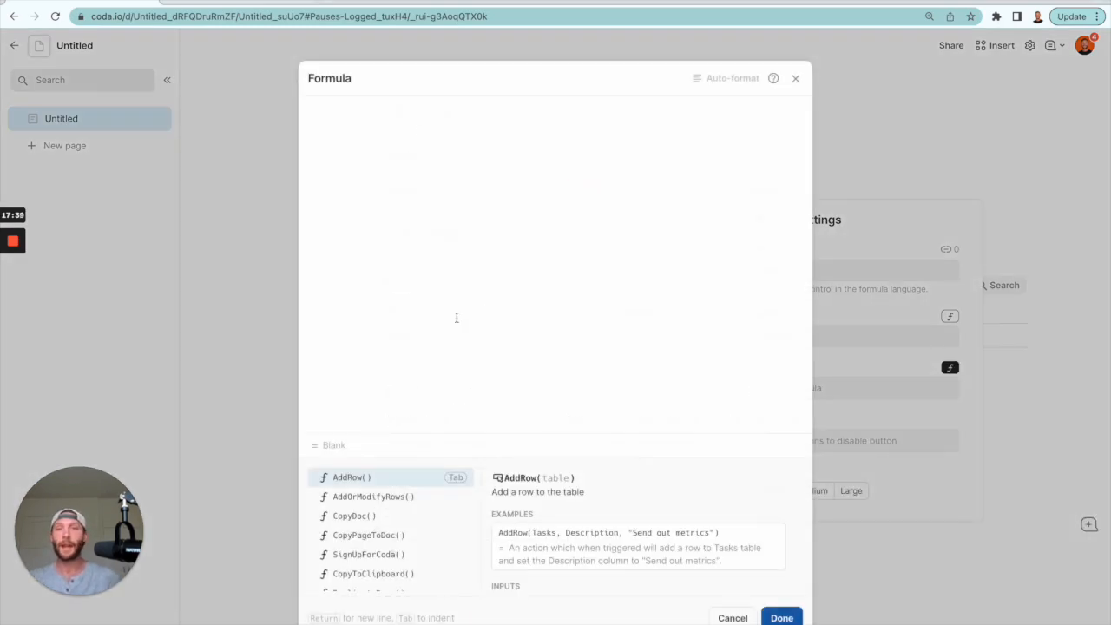
Begin the Pause button's action formula with WithName(), using Pauses Logged.Filter() as its value argument.
type("with")
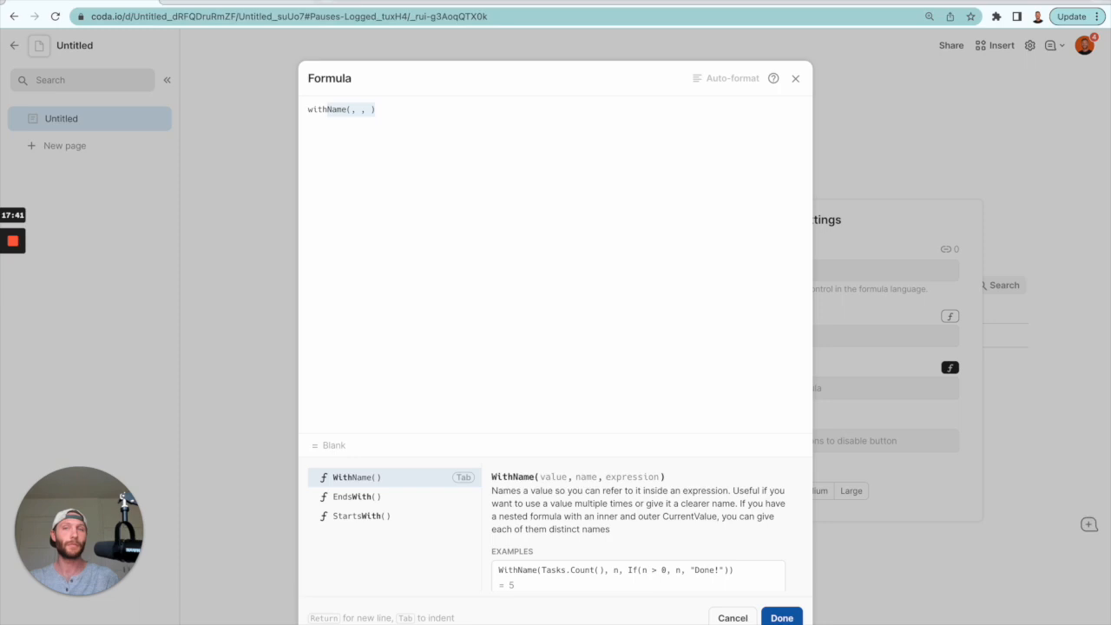
key("Tab")
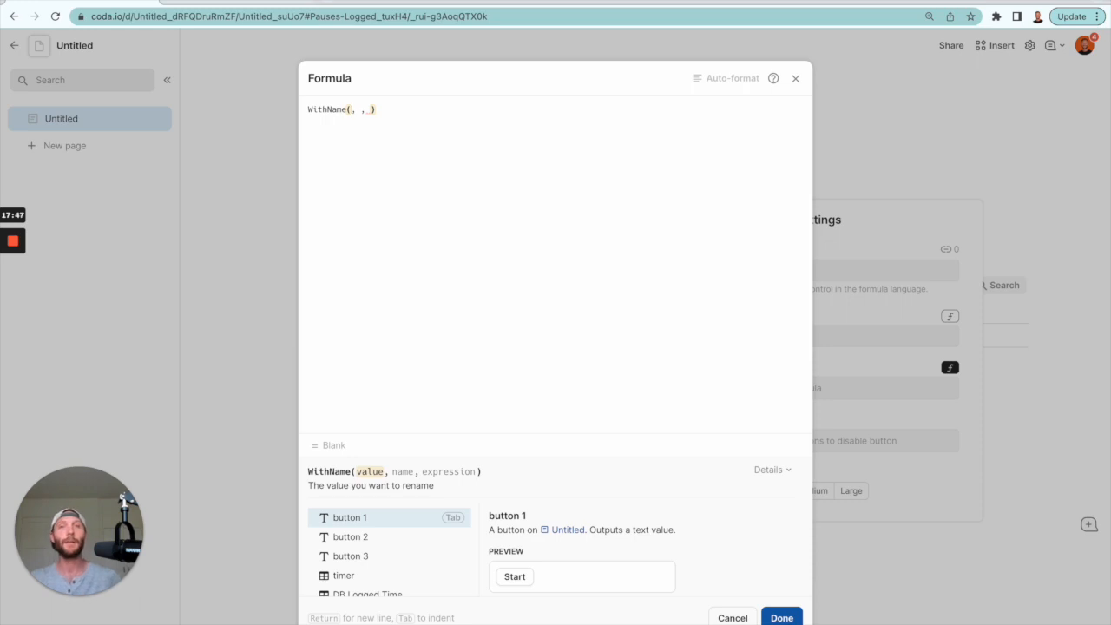
type("pauses")
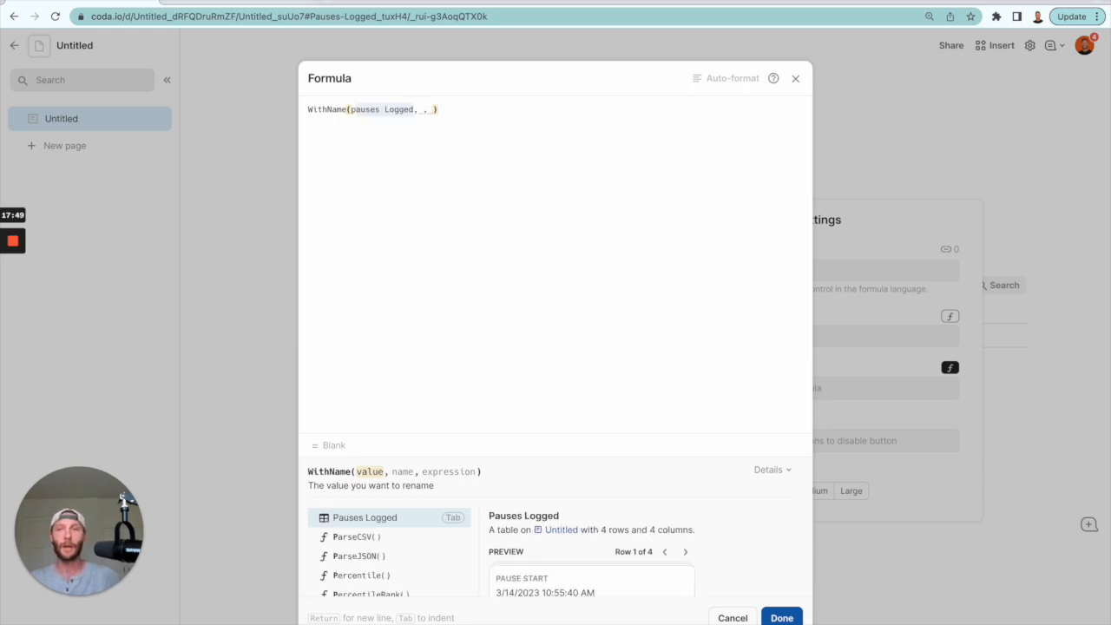
key("Tab")
type(".f")
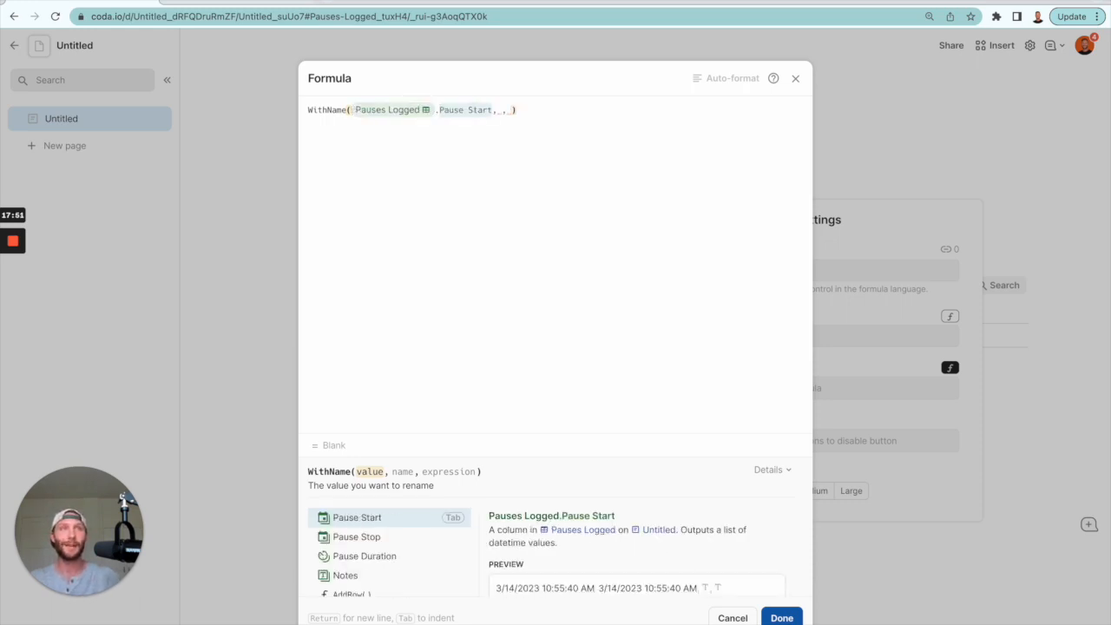
key("Tab")
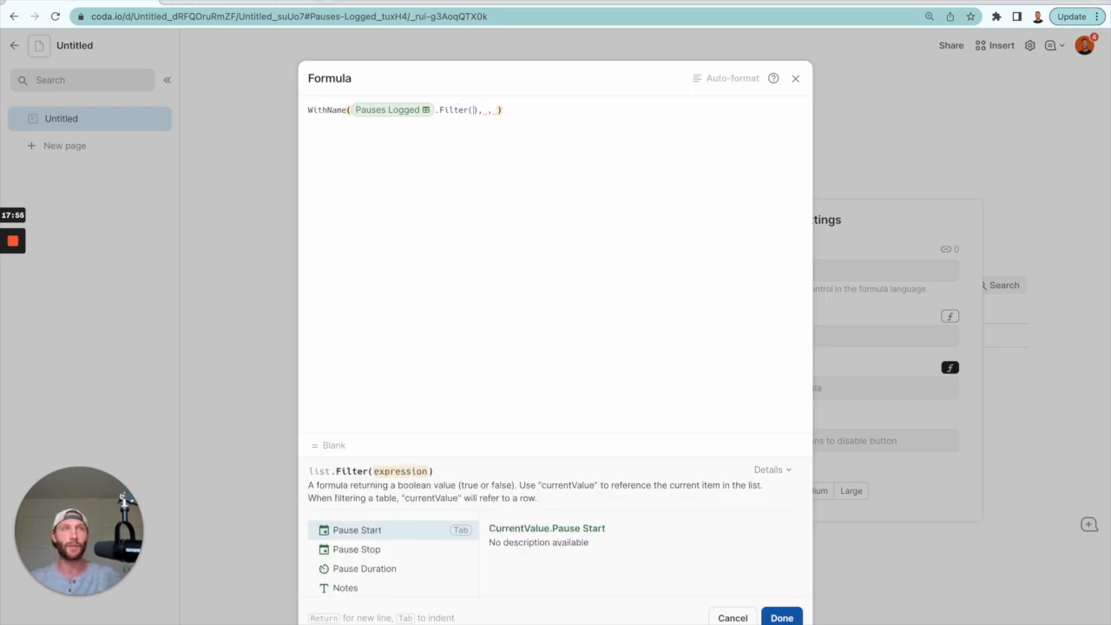
Fill in the filter condition as Pause Start.IsNotBlank() and Pause Stop.IsBlank().
type("ps")
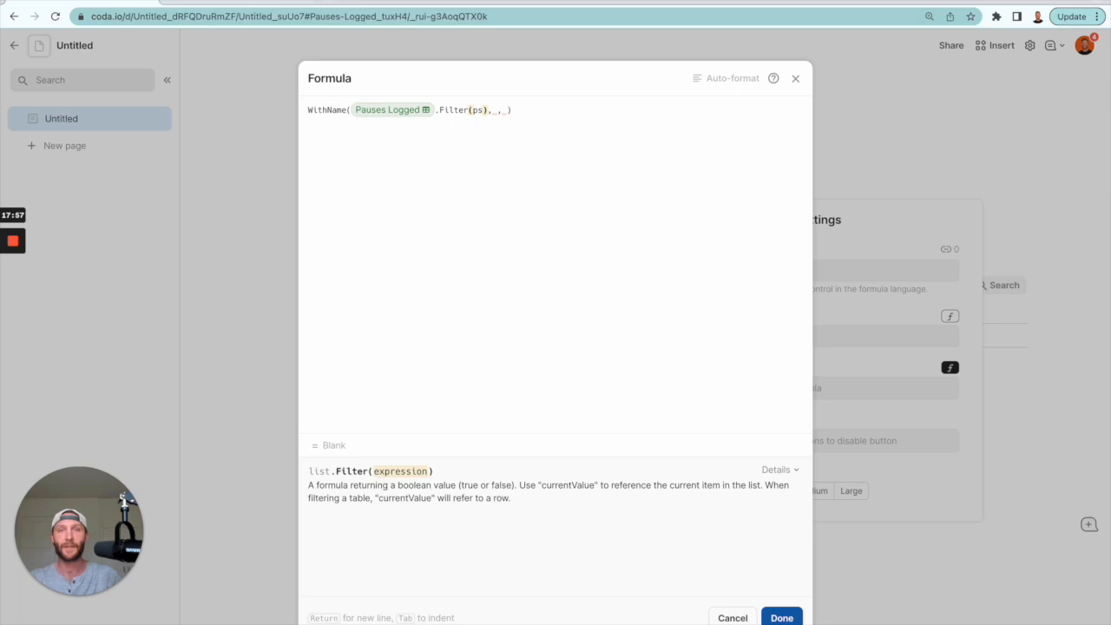
key("Tab")
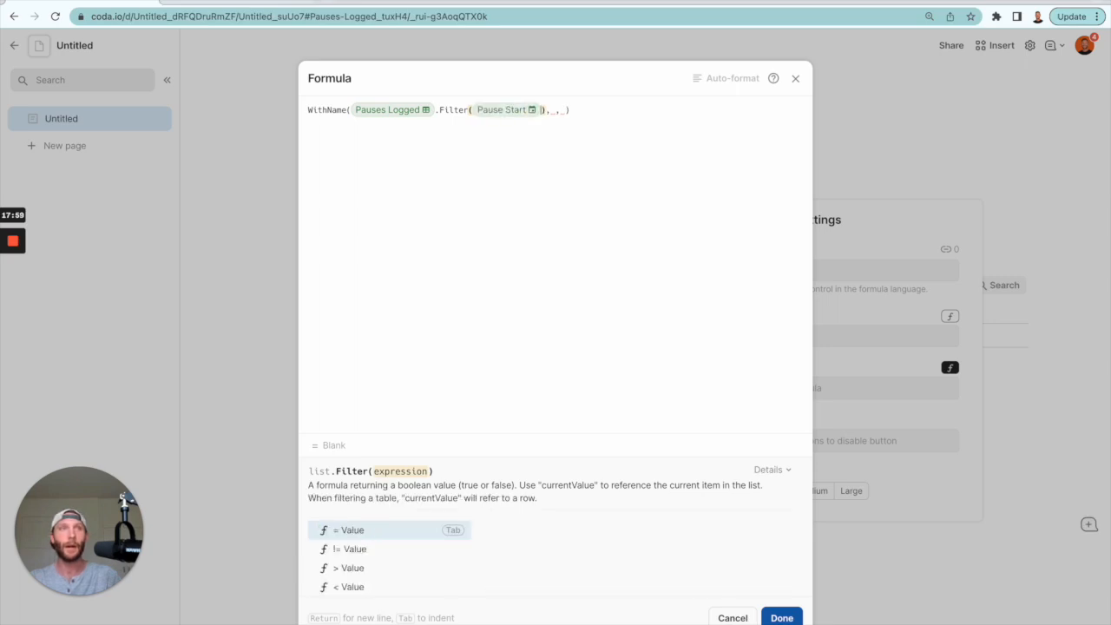
type(".isnotBlank(")
key("Tab")
type("and ")
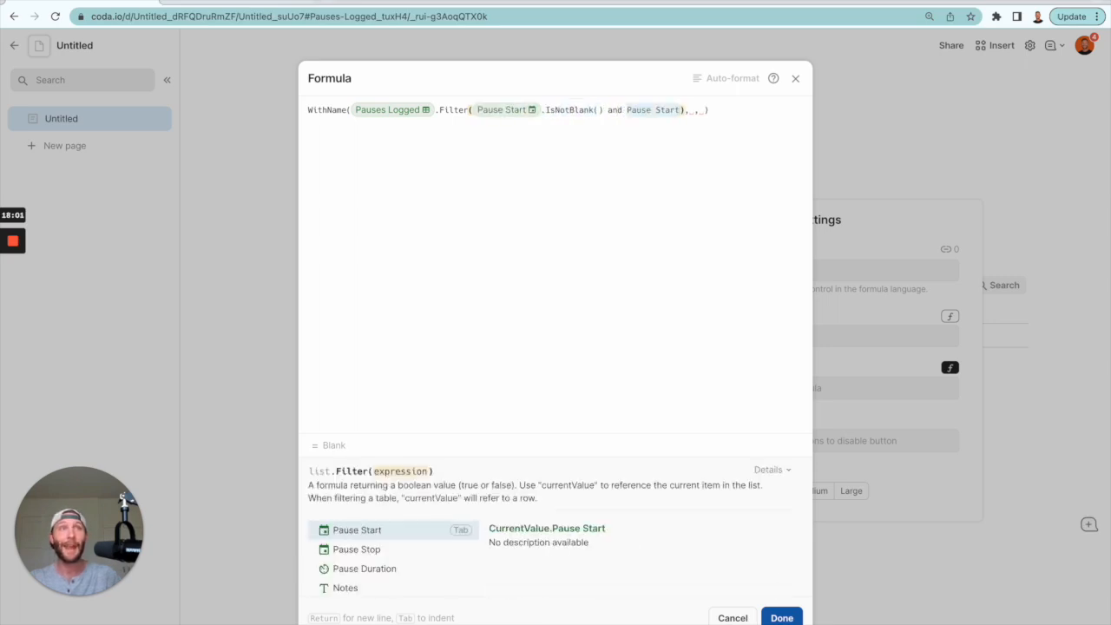
type("pa")
key("Down")
key("Tab")
type(".is")
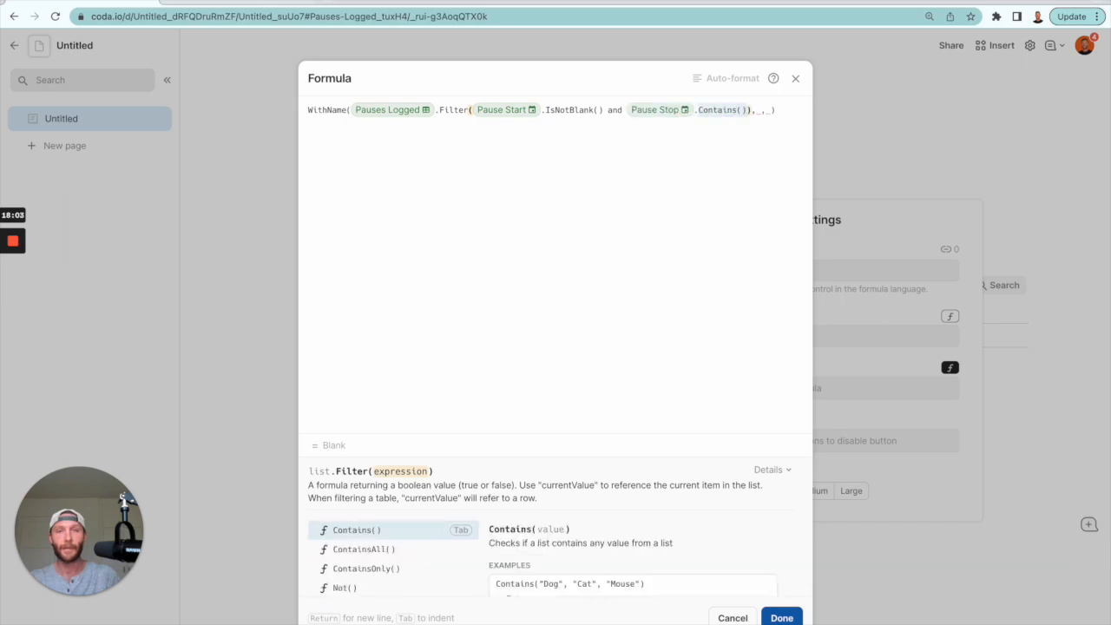
key("Tab")
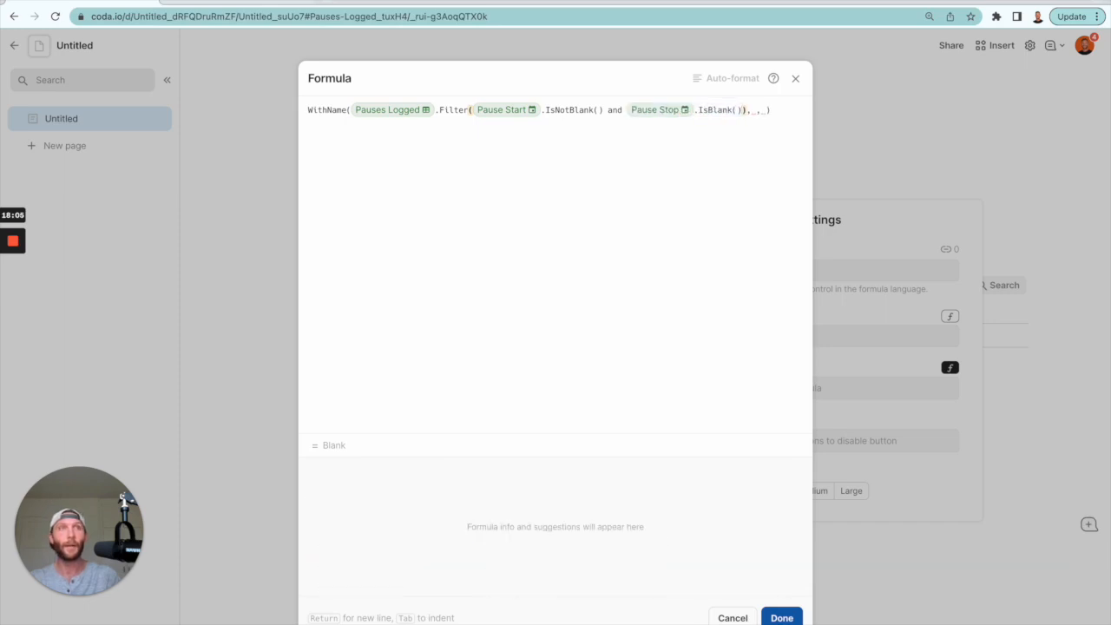
Append .First() to the filter to take only the first matching row, and close the formula editor.
type(".first(")
key("Tab")
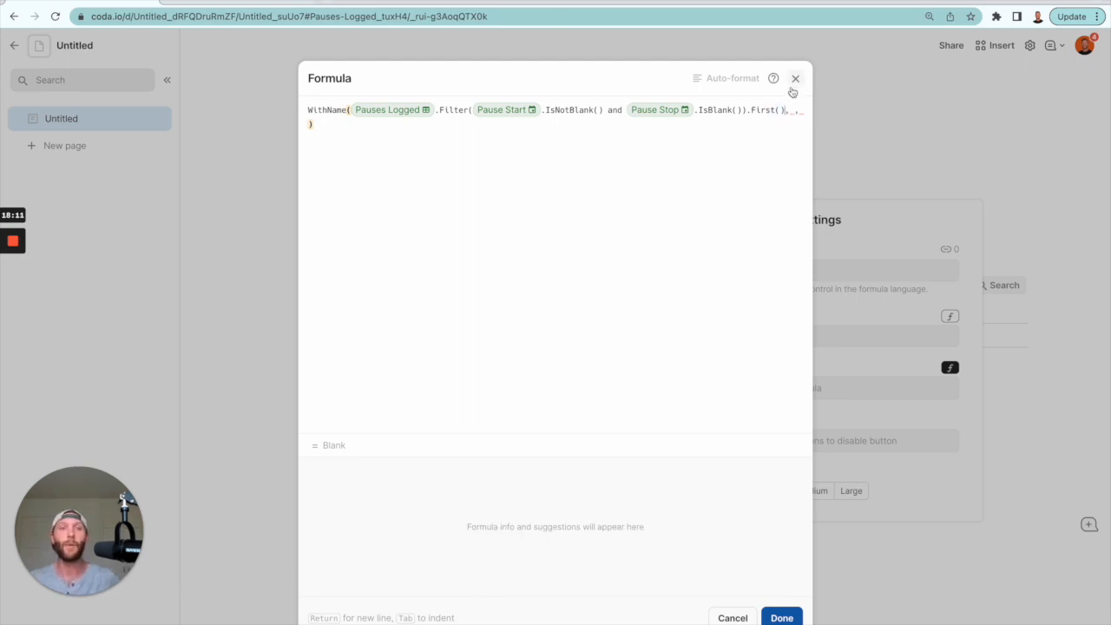
triple_click(620, 111)
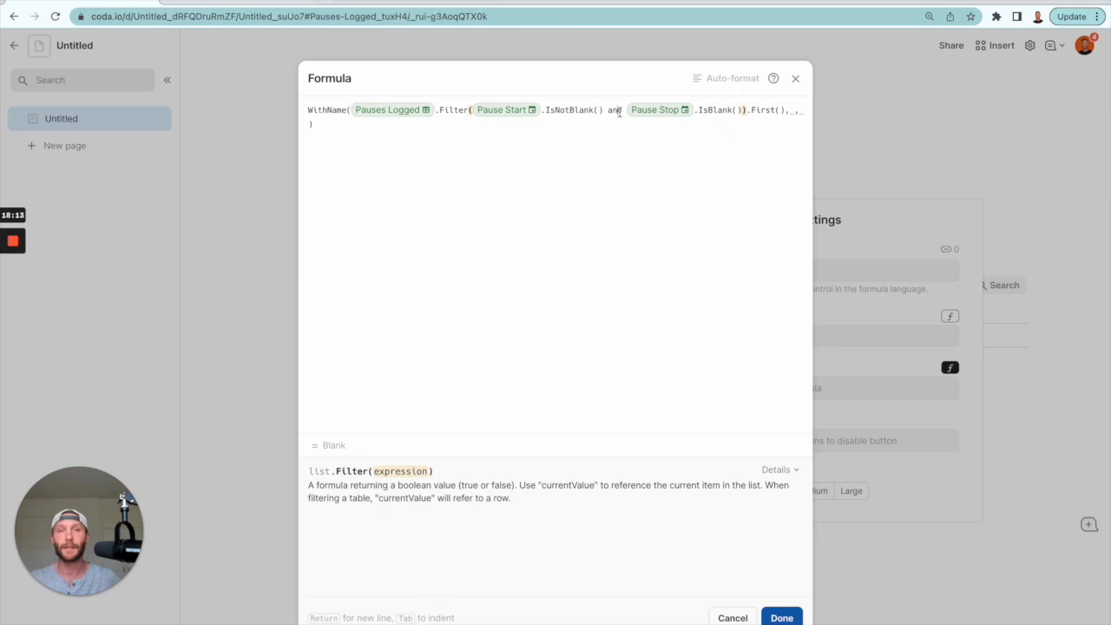
left_click(795, 78)
left_click(459, 483)
left_click(439, 453)
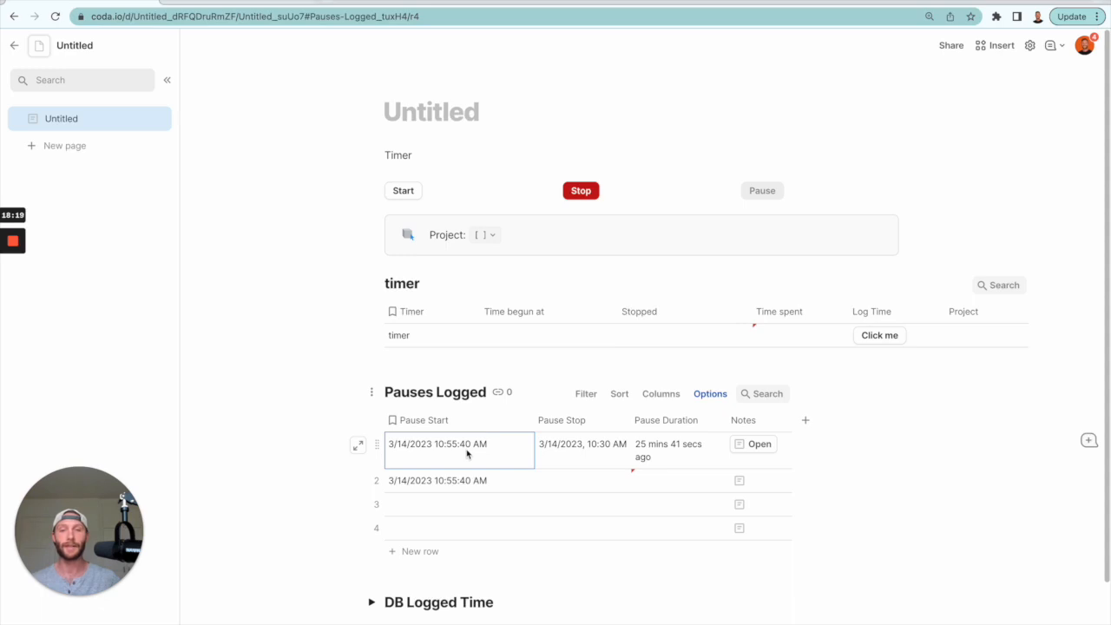
left_click_drag(486, 482, 605, 480)
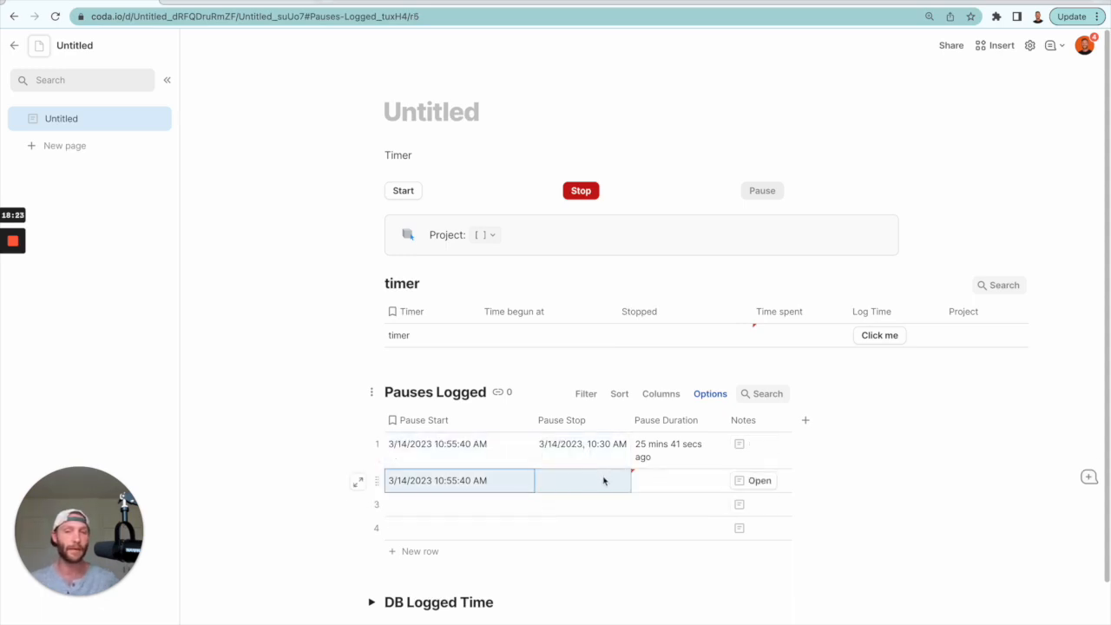
Reopen the Pause button's action formula in the full-size editor and enter row to pause as the WithName() name argument.
left_click(759, 192)
left_click(859, 390)
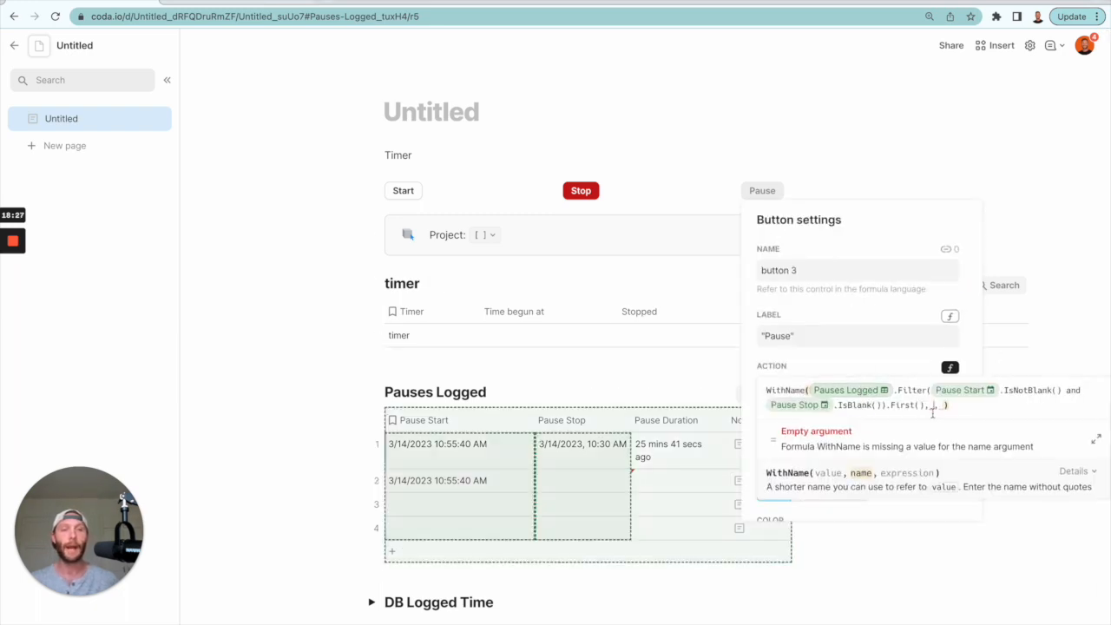
left_click(1096, 439)
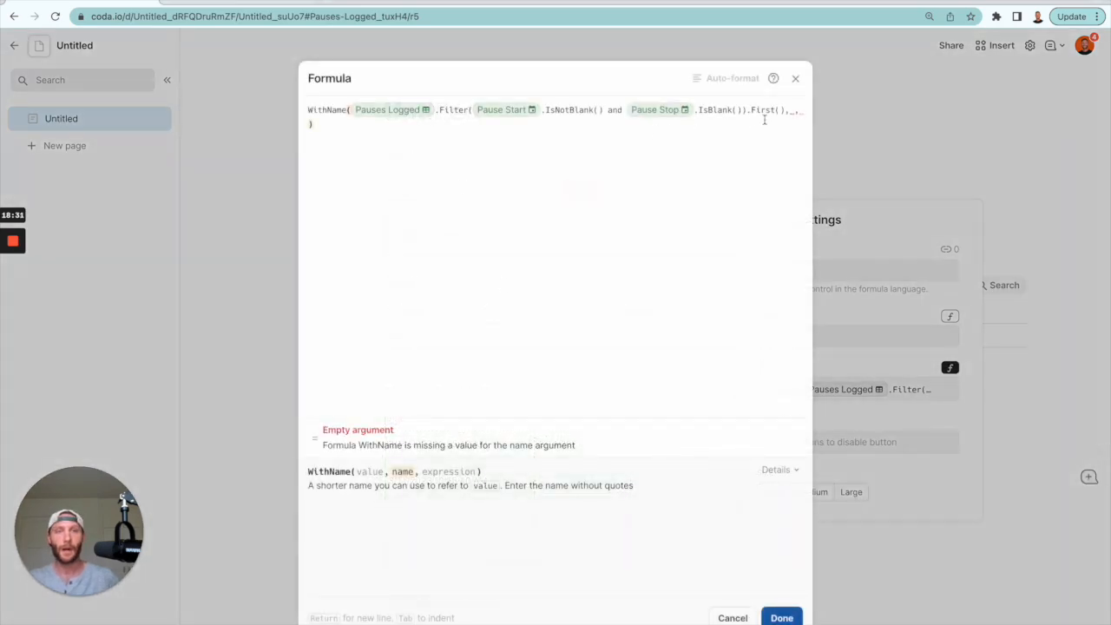
left_click(791, 111)
type("row")
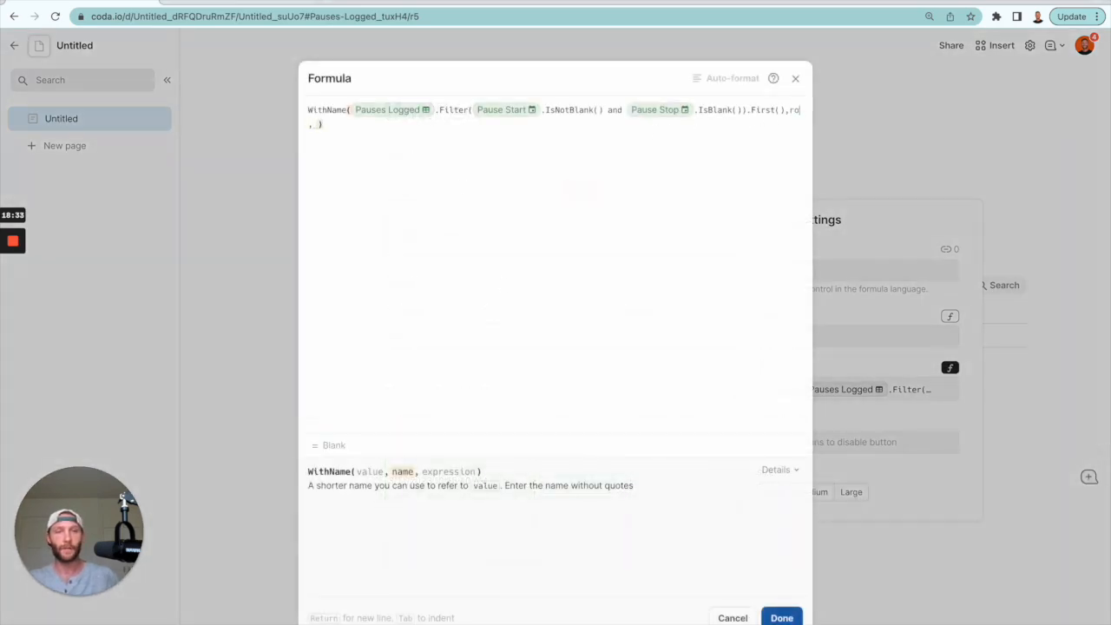
type(" to pause")
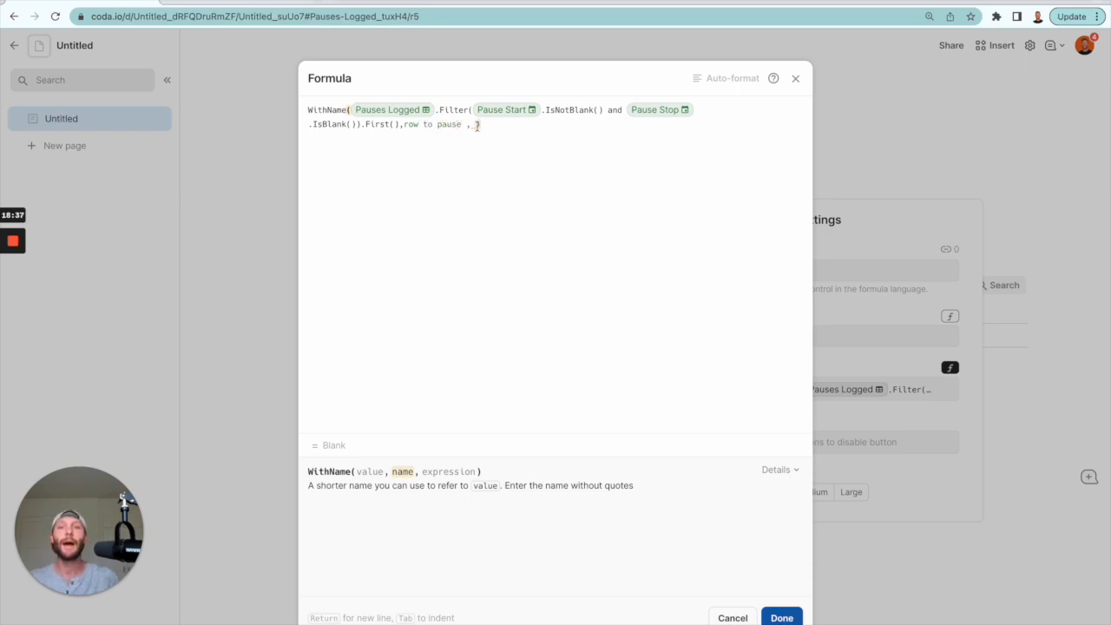
Add an If() as the WithName() expression argument, with row to pause.Count()=0 as its condition.
left_click(476, 125)
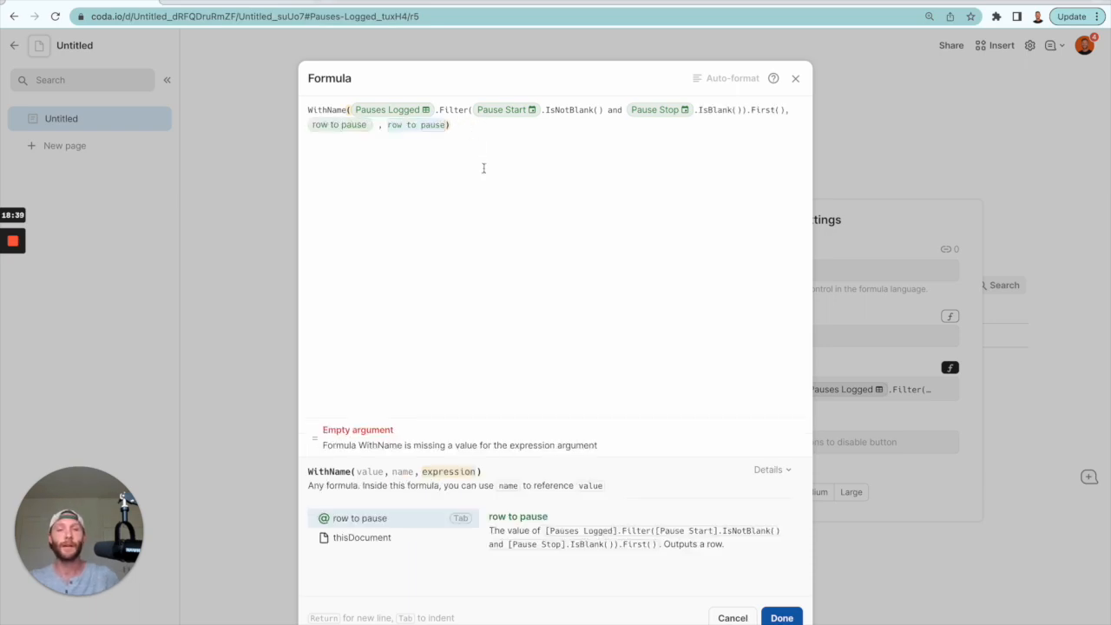
type("if( , ,")
key("Tab")
type("row")
key("Tab")
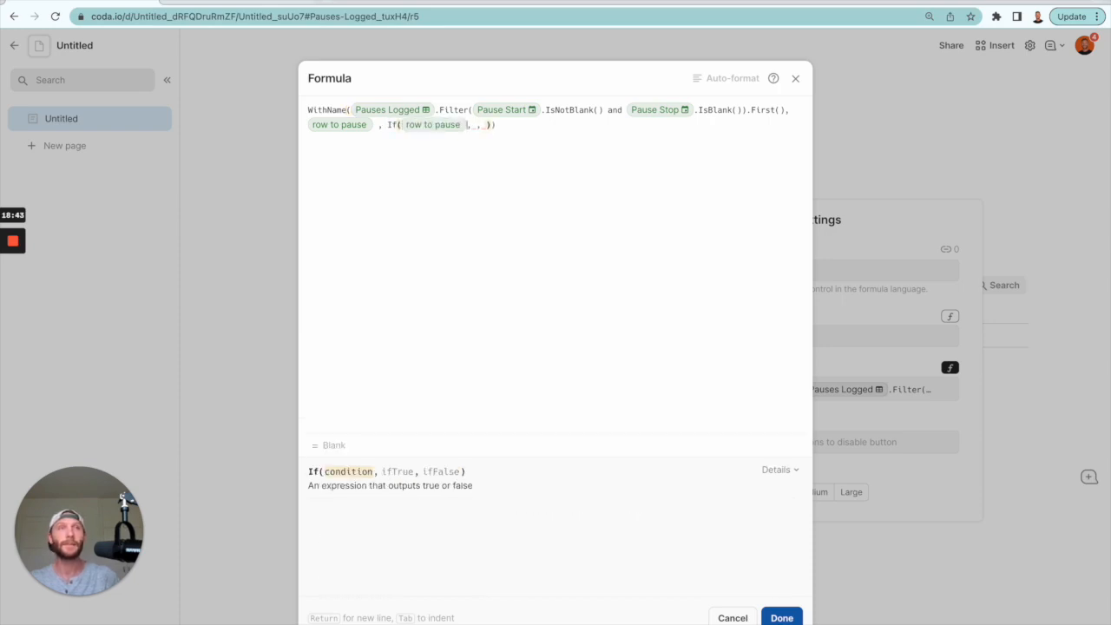
type(".count()")
key("Tab")
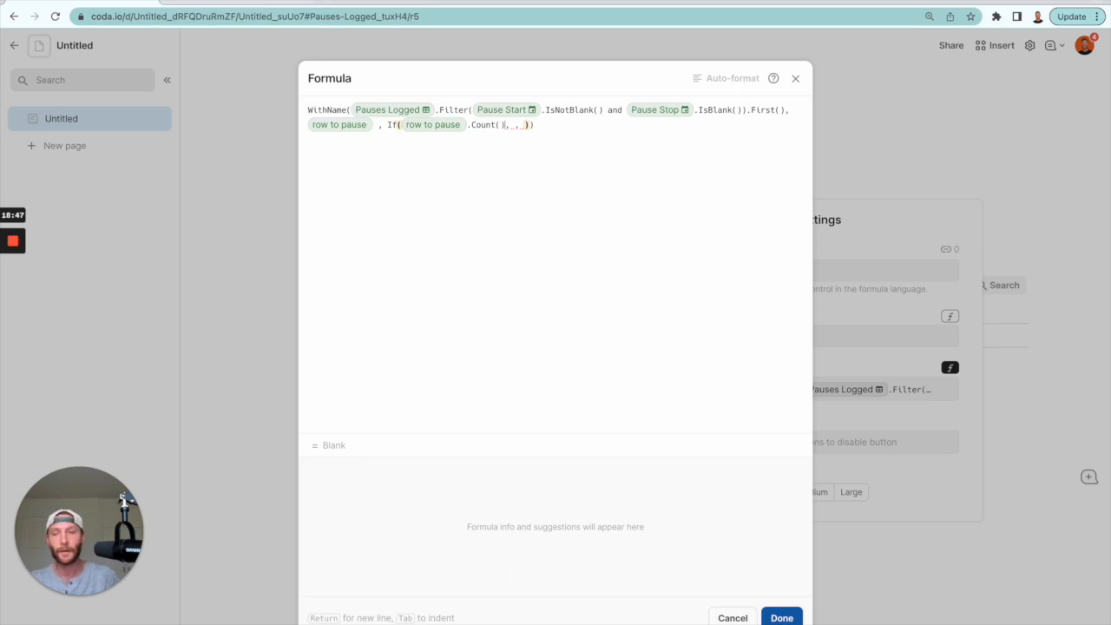
type("=0")
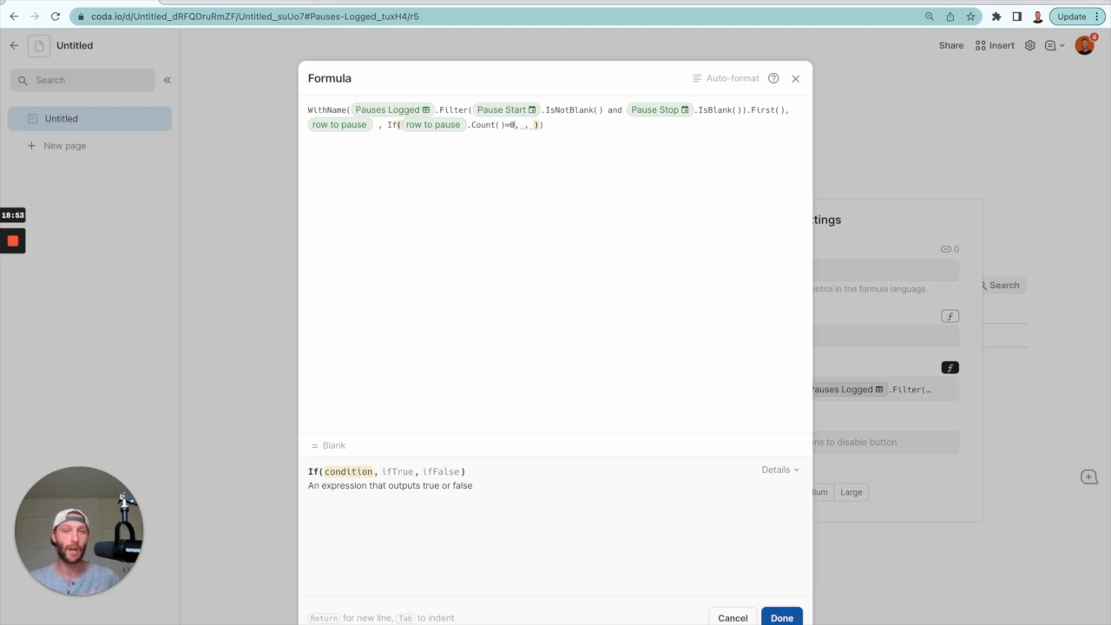
Fill in the If() true value as AddRow() on Pauses Logged, setting Pause Start to Now().
left_click(521, 125)
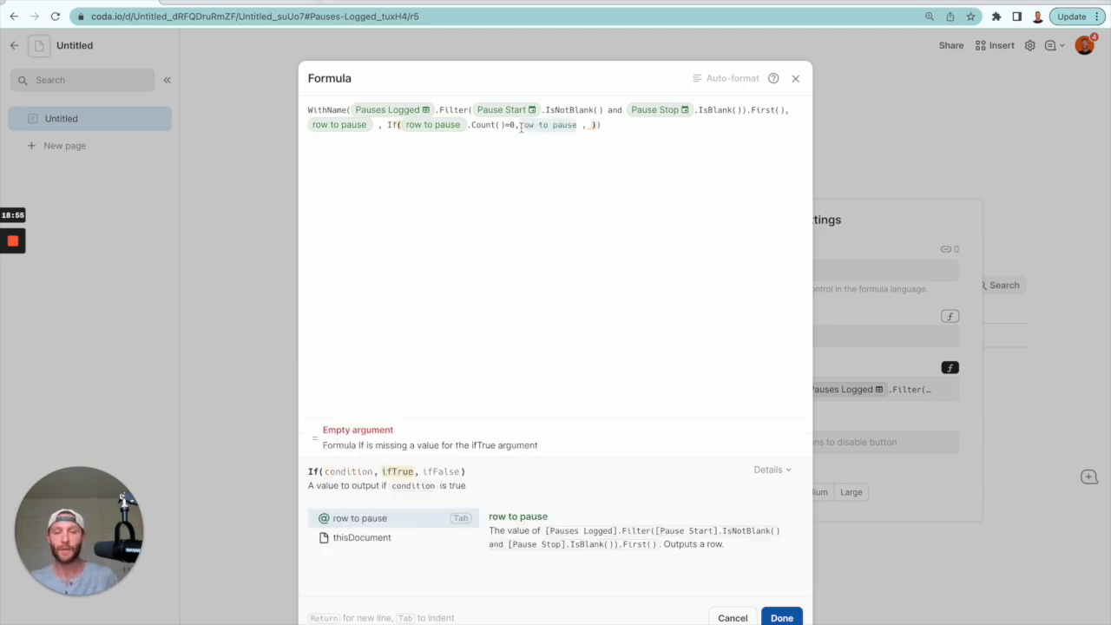
type("WithName(Pauses Logged.Filter(Pause Start.IsNotBlank() and Pause Stop.IsBlank()).First(), , )")
key("ctrl+z")
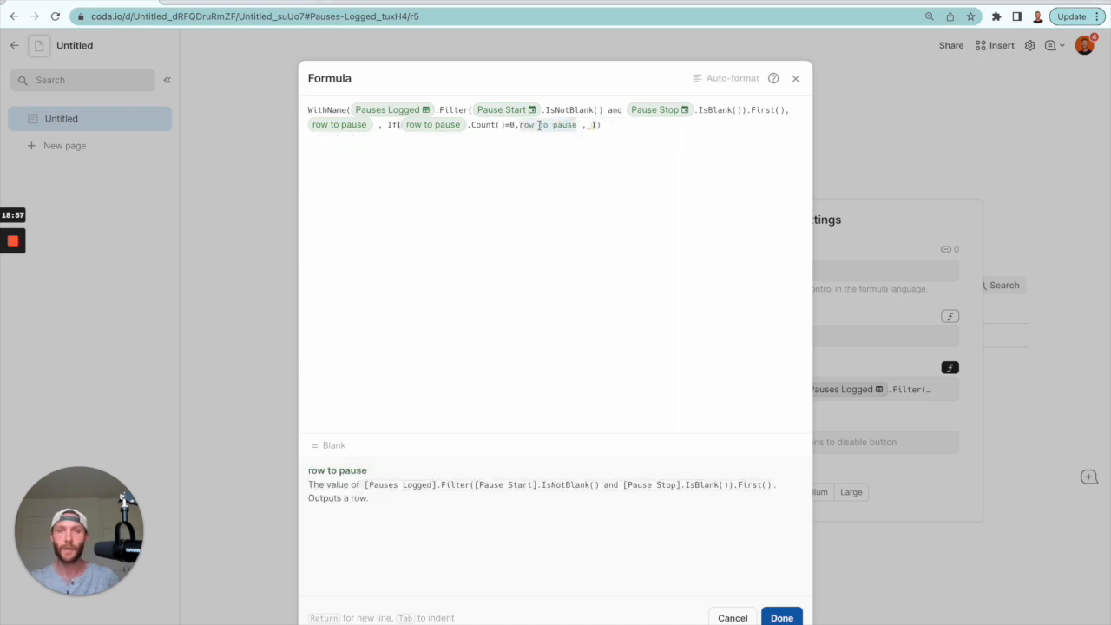
type("AddRow(pa")
key("Tab")
type(",")
key("Tab")
type(",notes")
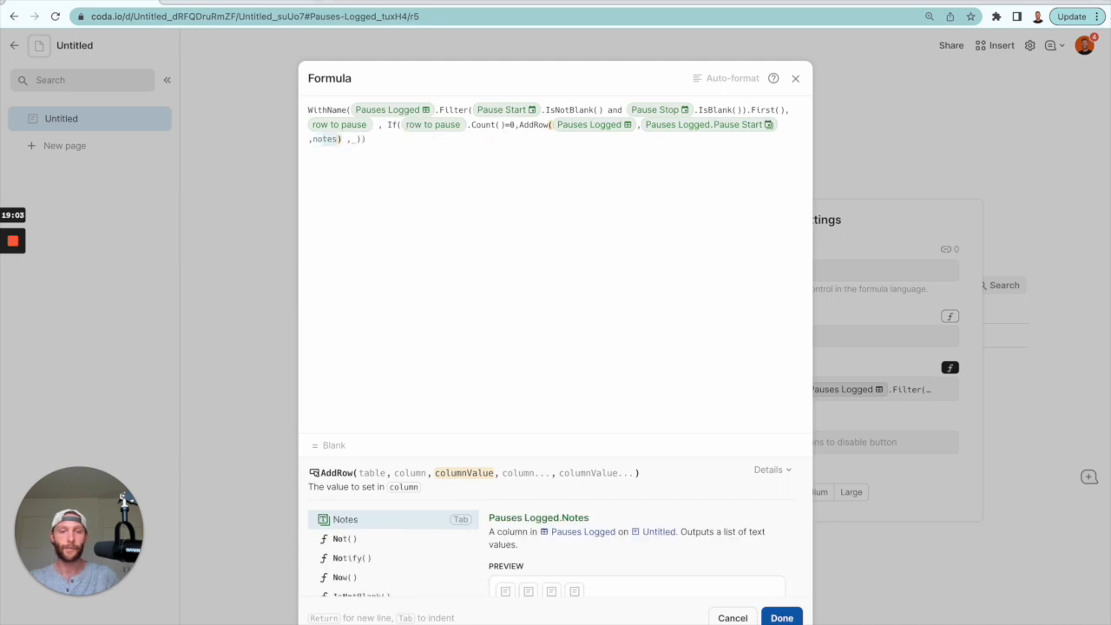
key("Down")
key("Down")
key("Down")
key("Tab")
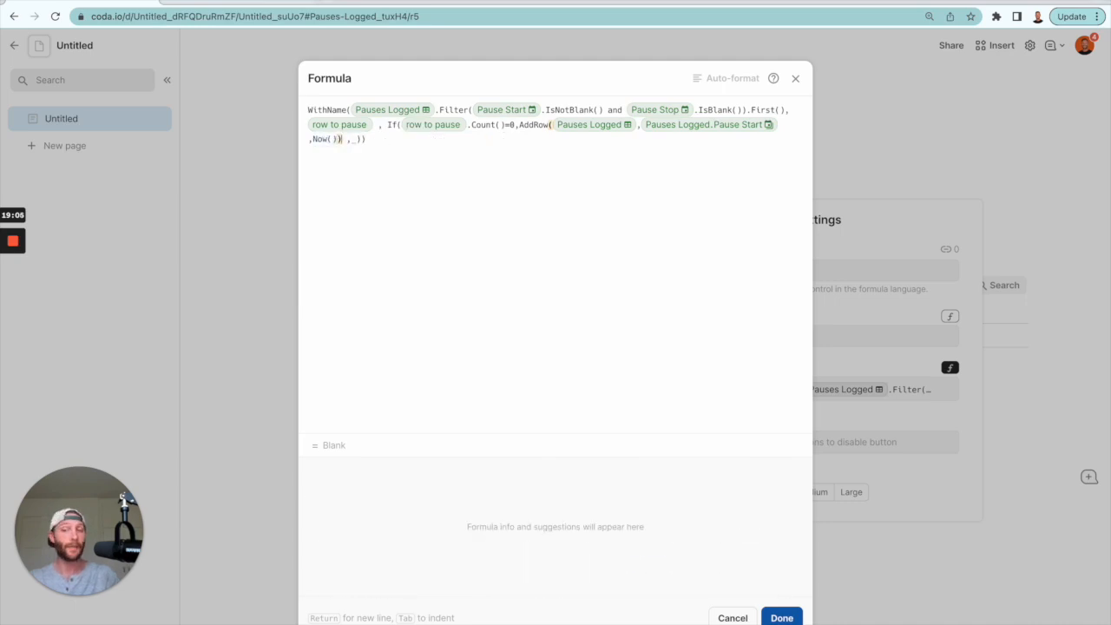
Insert ModifyRows() as the false value of the If().
key("Right")
key("Right")
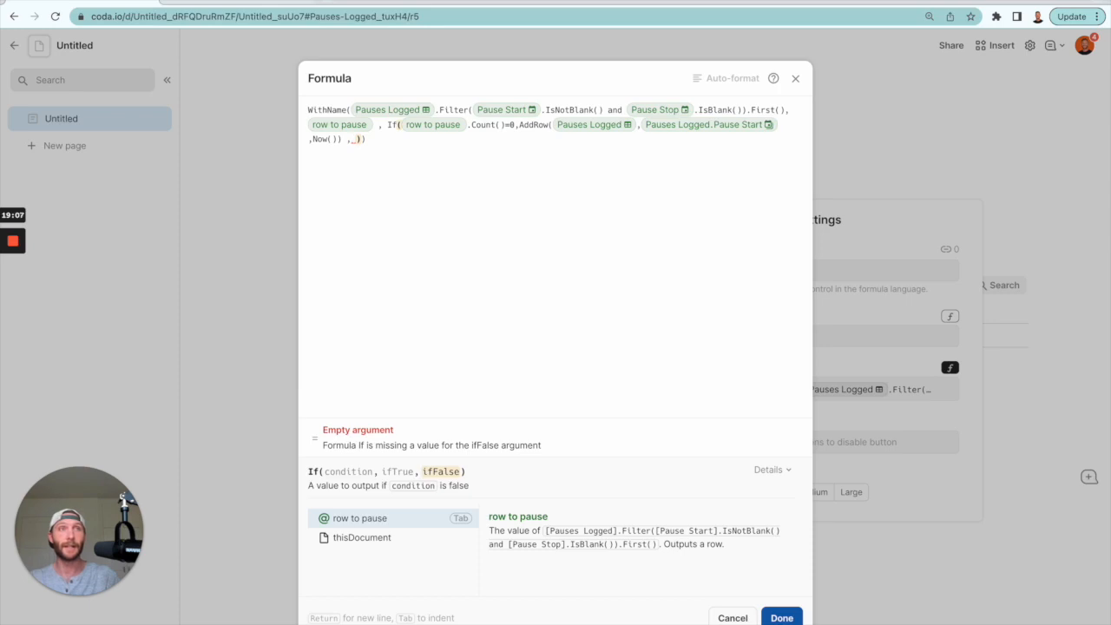
type("mode()")
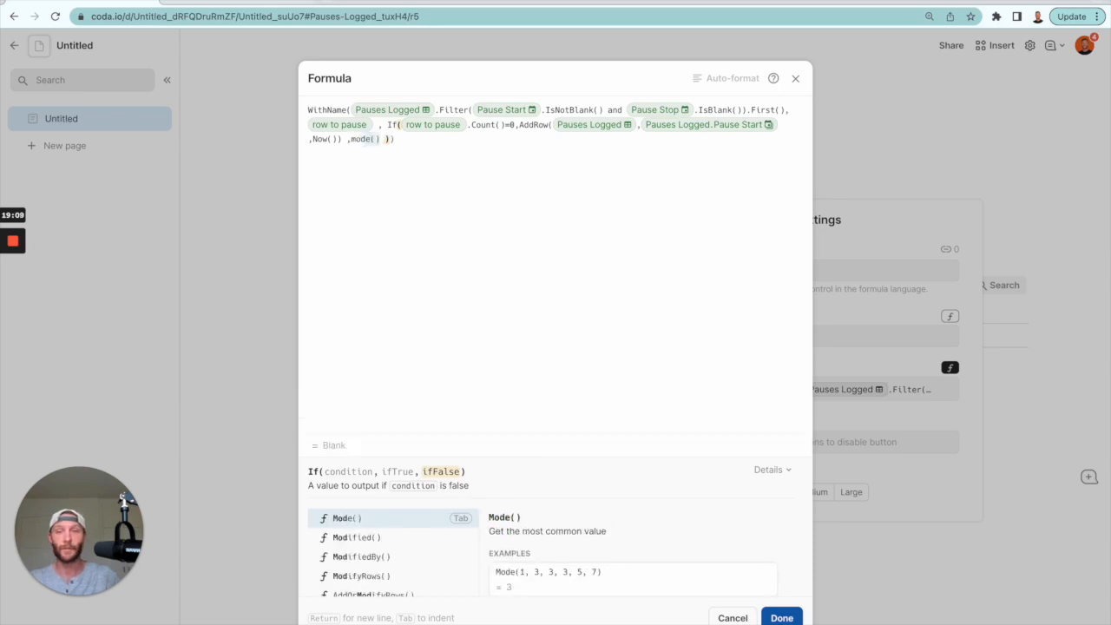
key("Down")
key("Down")
key("Down")
key("Tab")
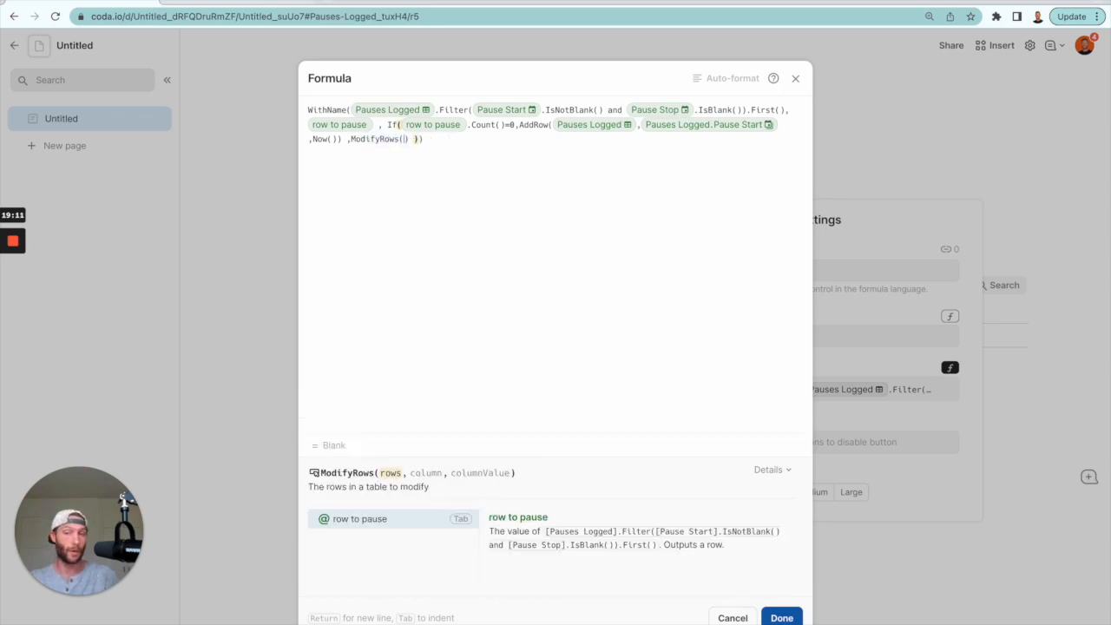
Complete ModifyRows() to set Pause Stop to Now() on row to pause, and save the formula auto-formatted.
key("Tab")
type(",")
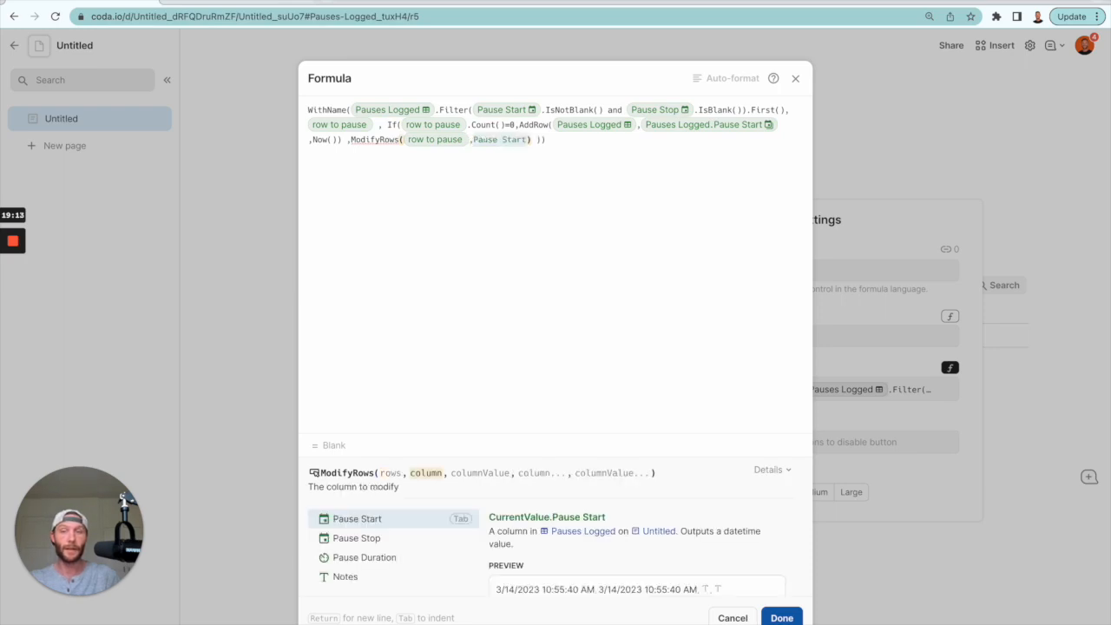
key("Down")
key("Tab")
type(",notes")
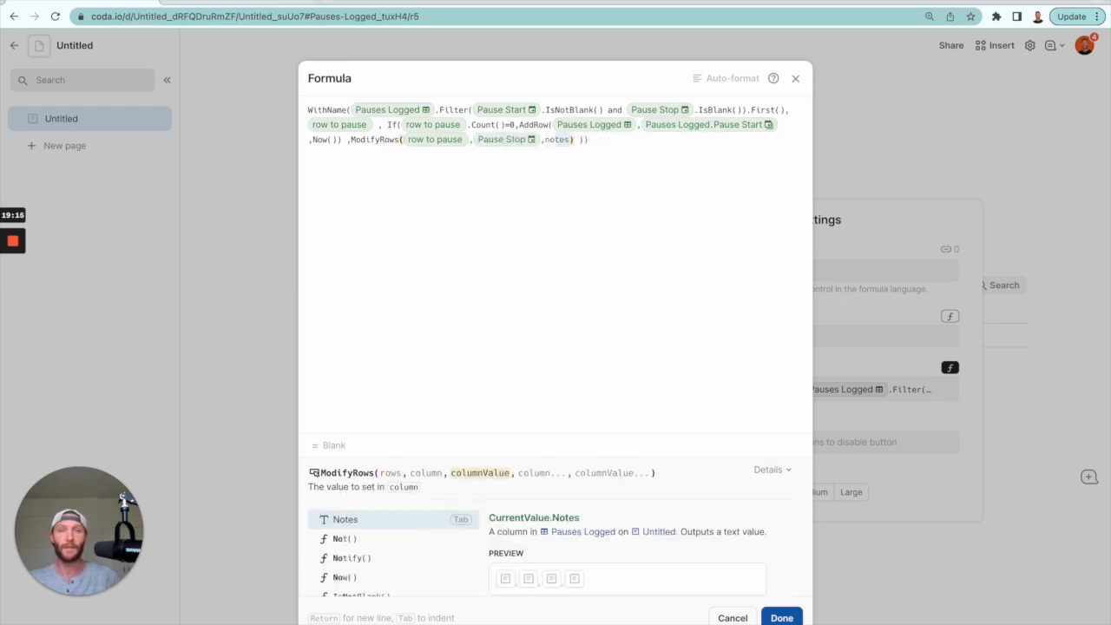
type("w()")
key("Tab")
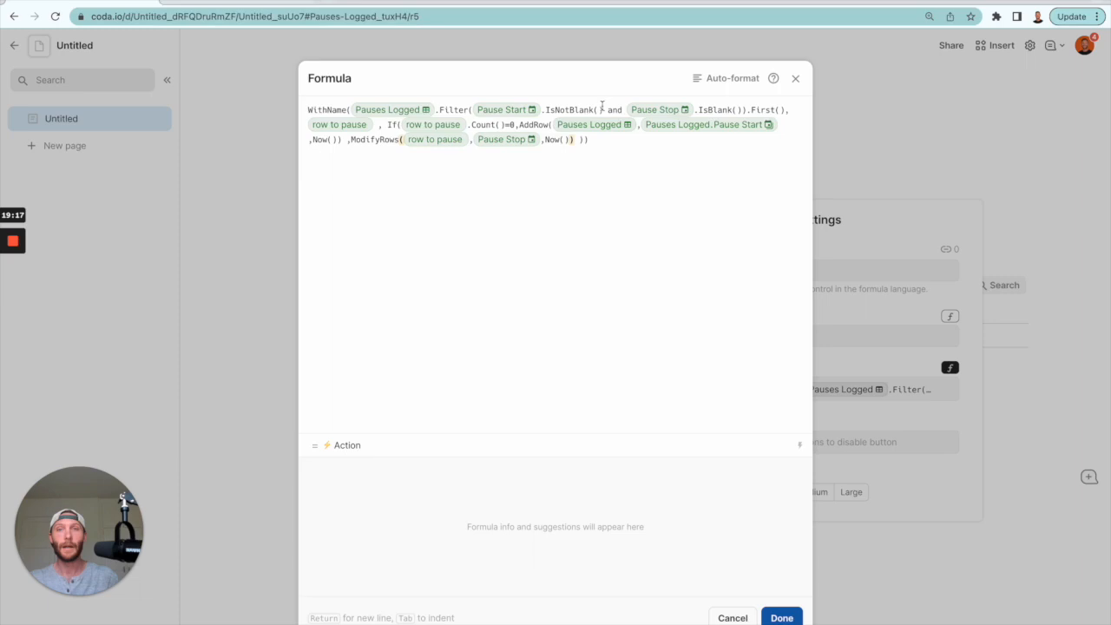
left_click(730, 80)
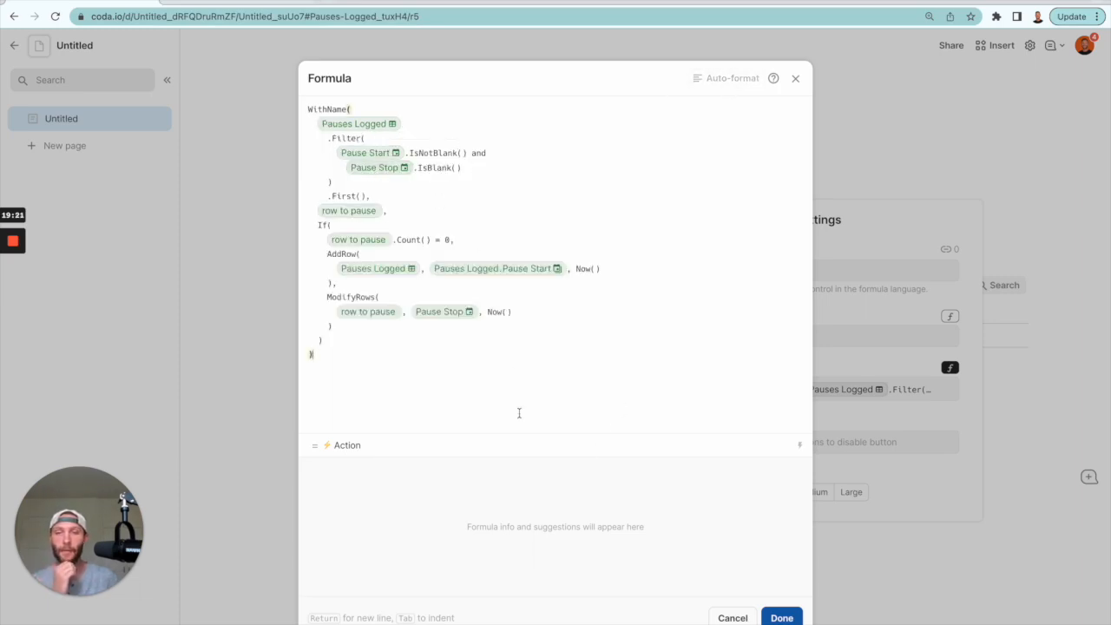
left_click(781, 617)
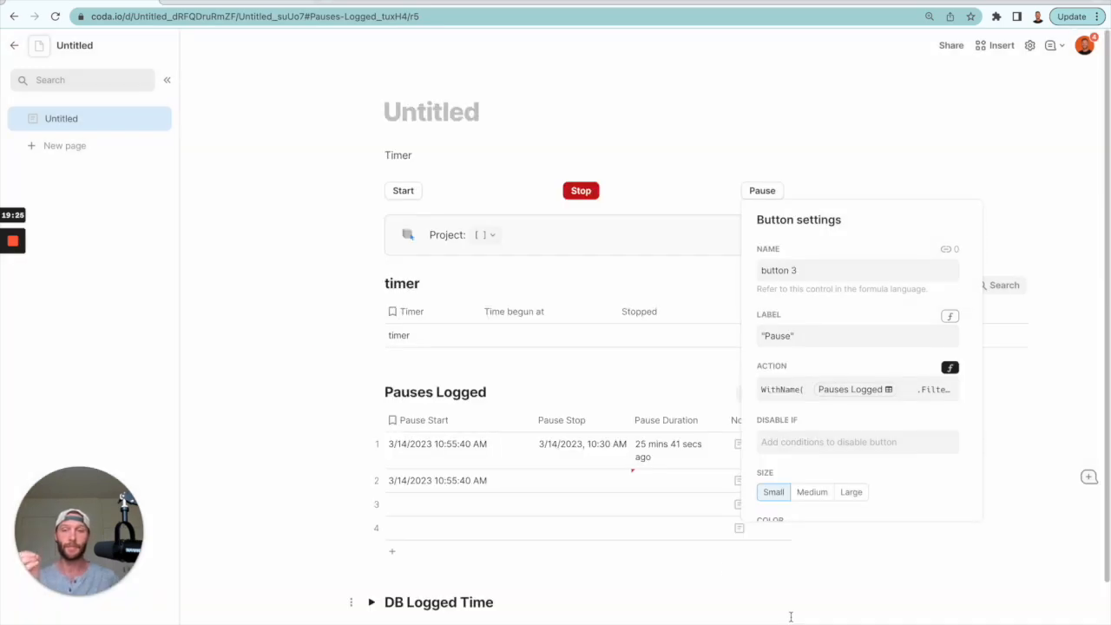
Switch to the finished Timer doc and toggle its running timer between pause and resume to check the behaviour.
left_click(238, 8)
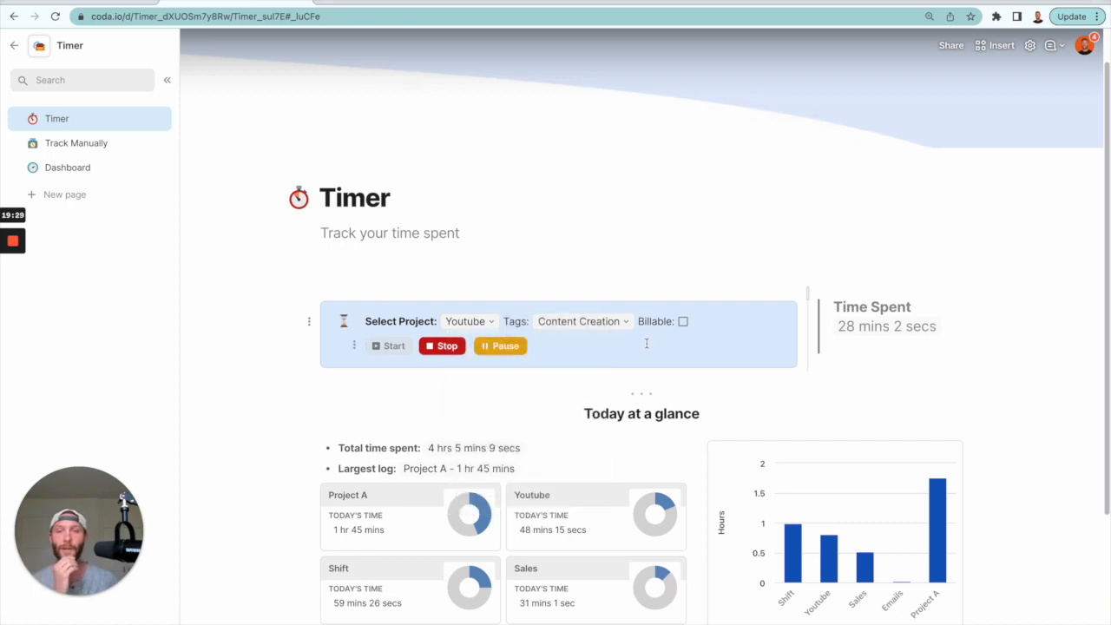
left_click(512, 357)
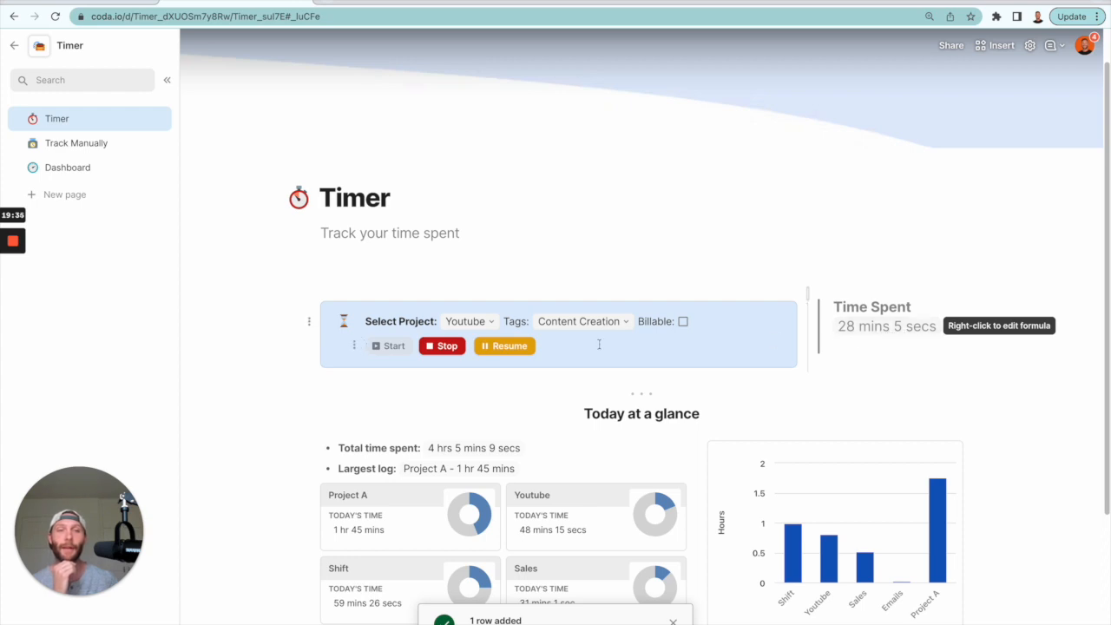
left_click(516, 352)
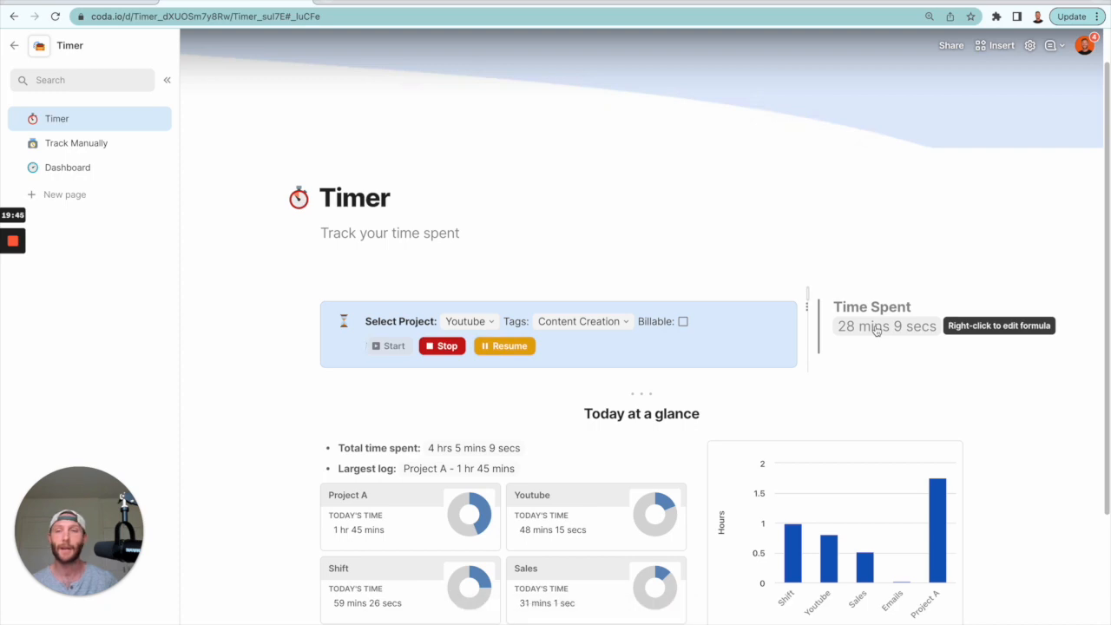
left_click(509, 346)
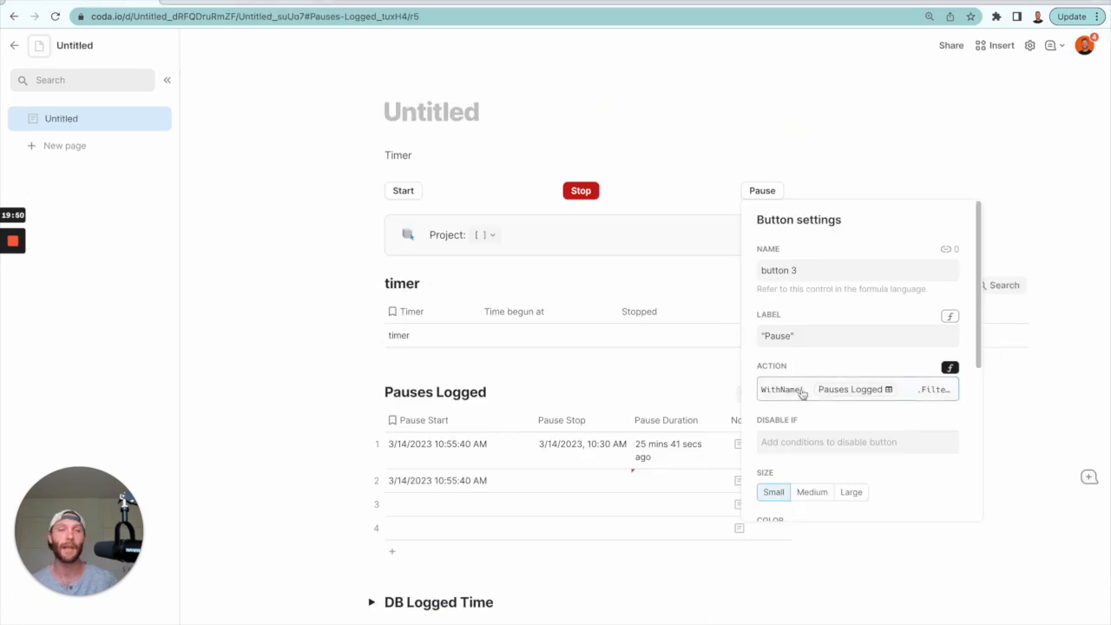
Back in the Untitled doc, review the If() condition, AddRow() and ModifyRows() parts of the Pause button's action formula.
left_click(802, 393)
scroll(946, 471, "down", 3)
scroll(847, 430, "down", 1)
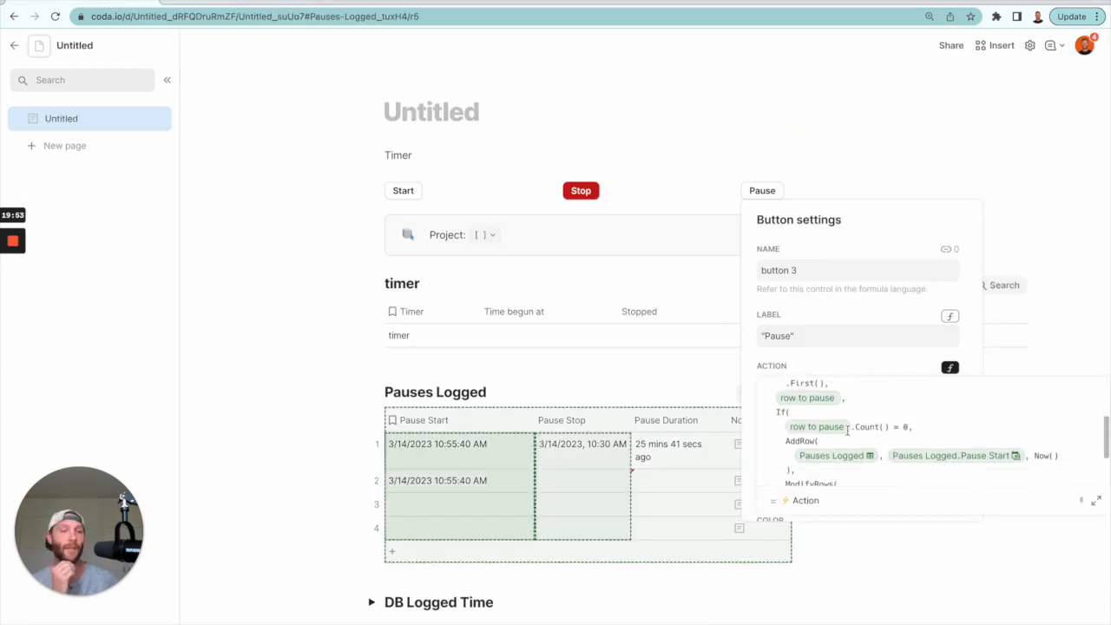
left_click(899, 427)
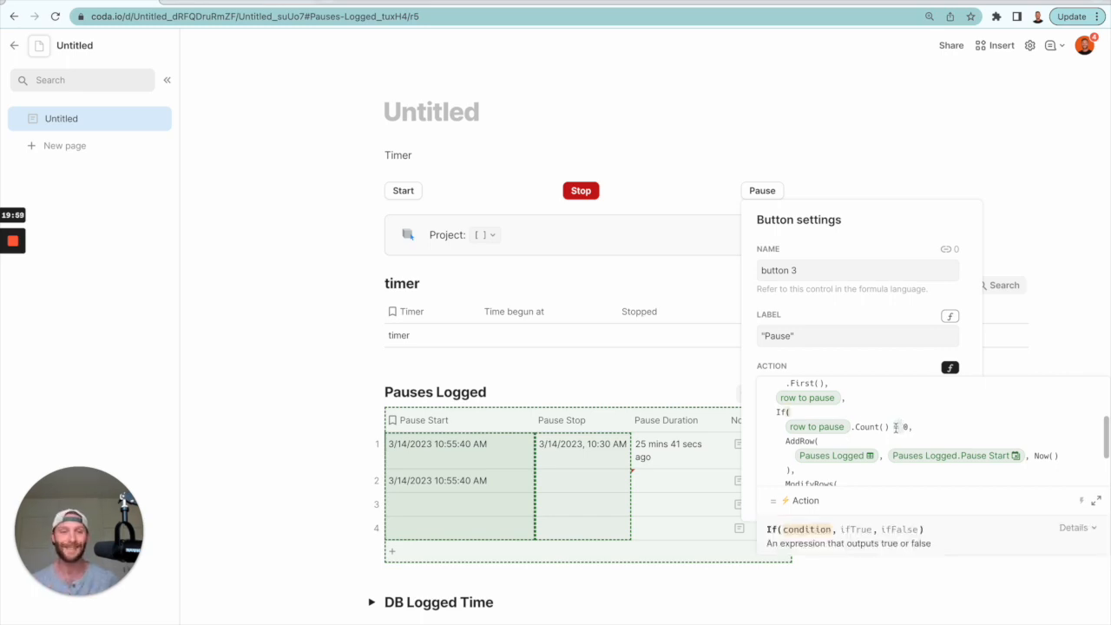
scroll(896, 427, "down", 1)
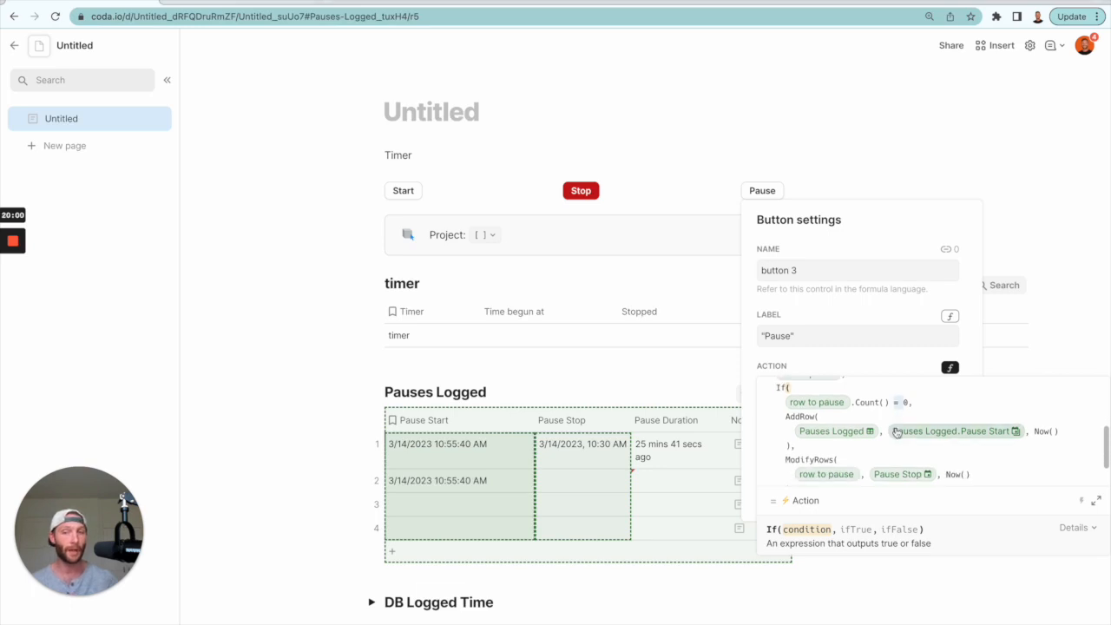
scroll(897, 431, "down", 2)
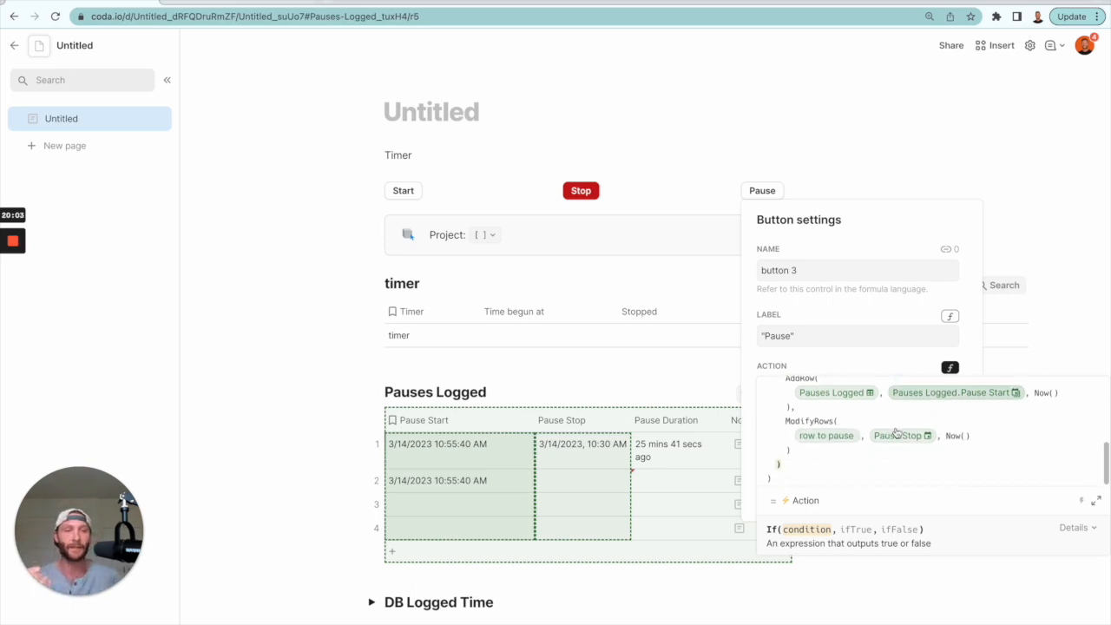
left_click(806, 421)
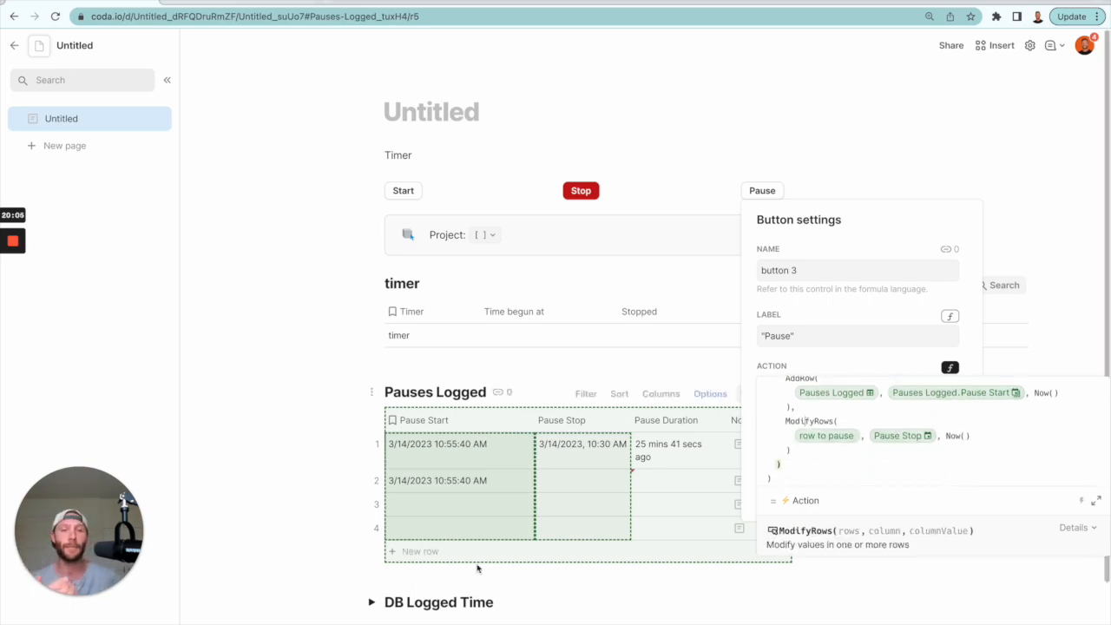
Run the Pause button to stop the open pause in row 2, and delete the blank rows from Pauses Logged.
left_click(482, 491)
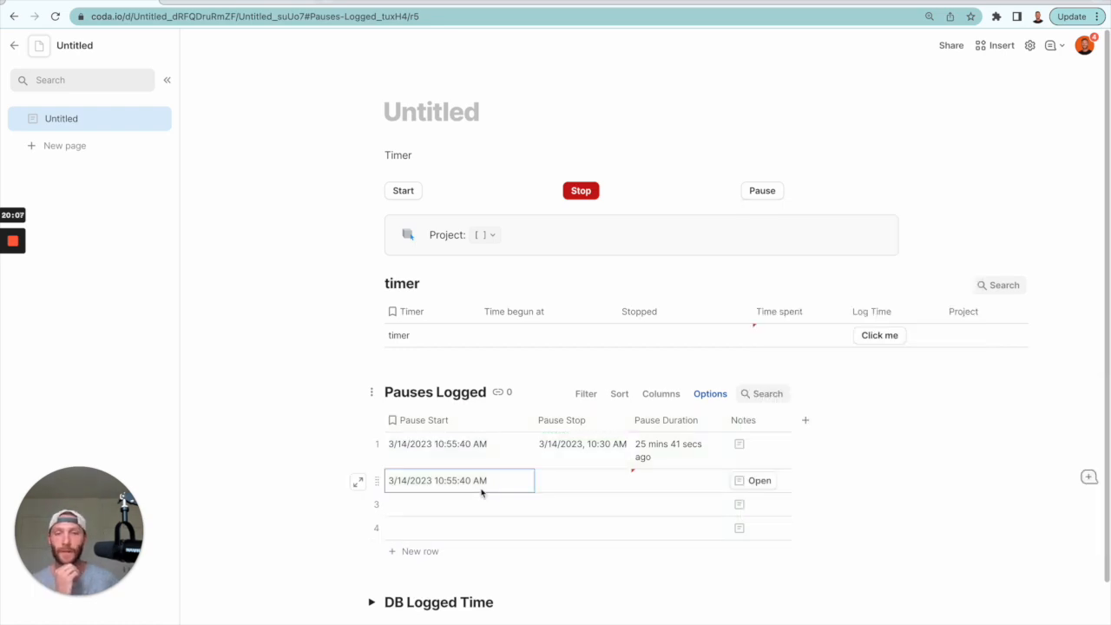
left_click(771, 191)
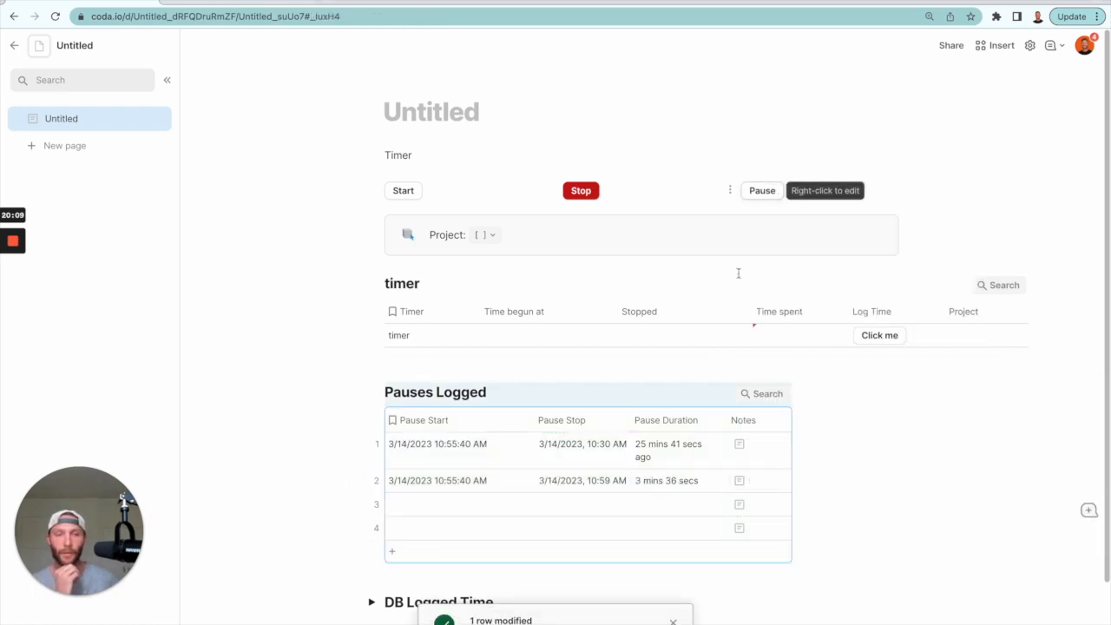
left_click(377, 503)
key("Delete")
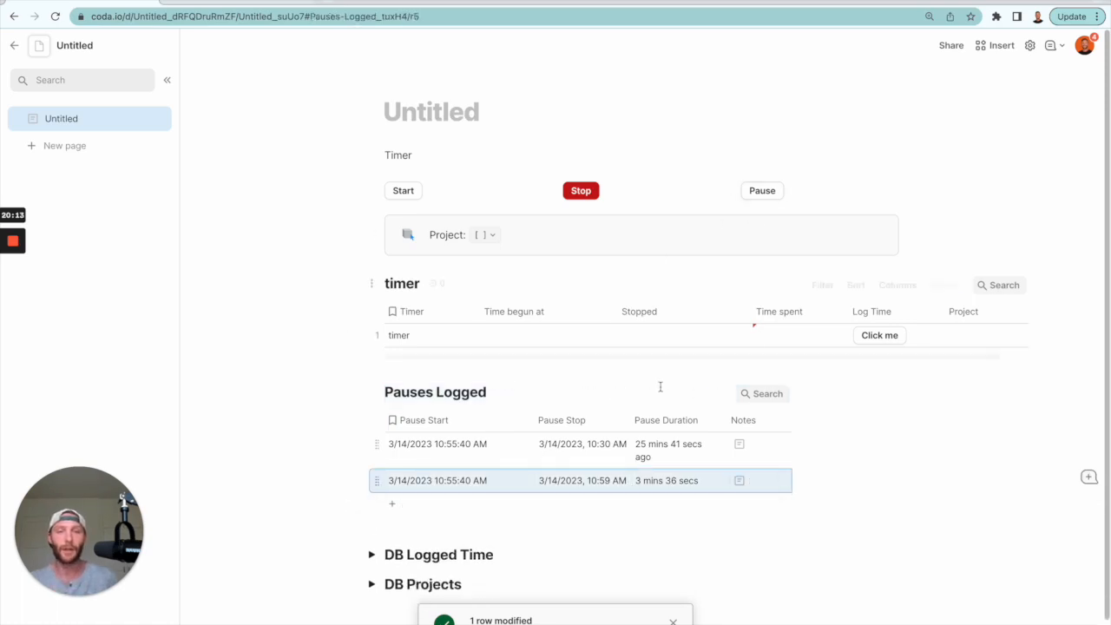
Run the Pause button three times to start a new pause, stop it, and start another one.
left_click(767, 191)
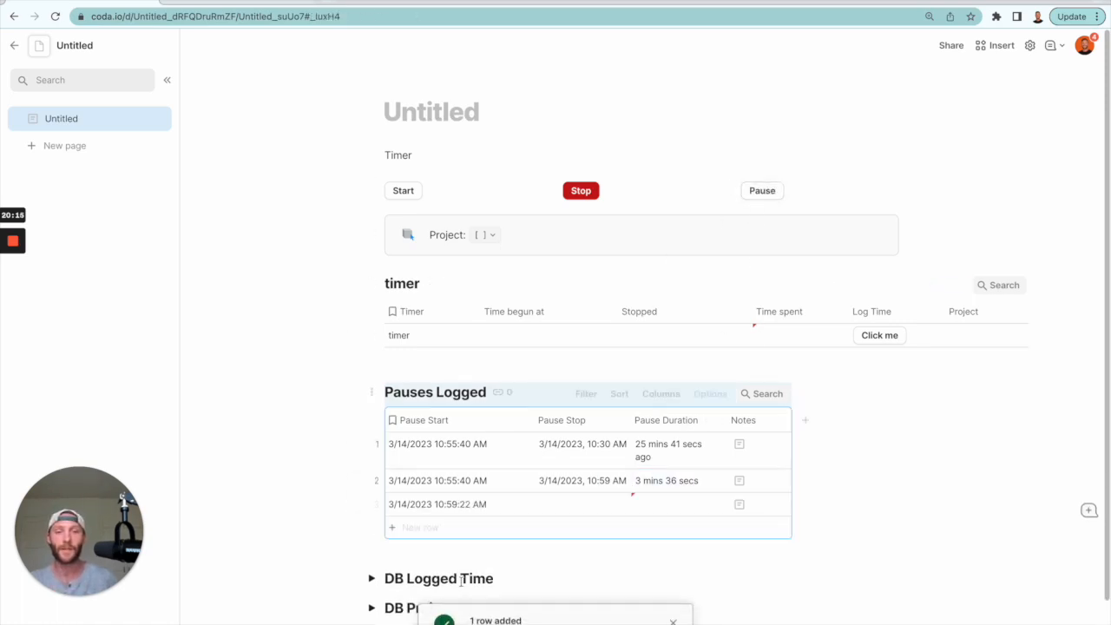
left_click(762, 191)
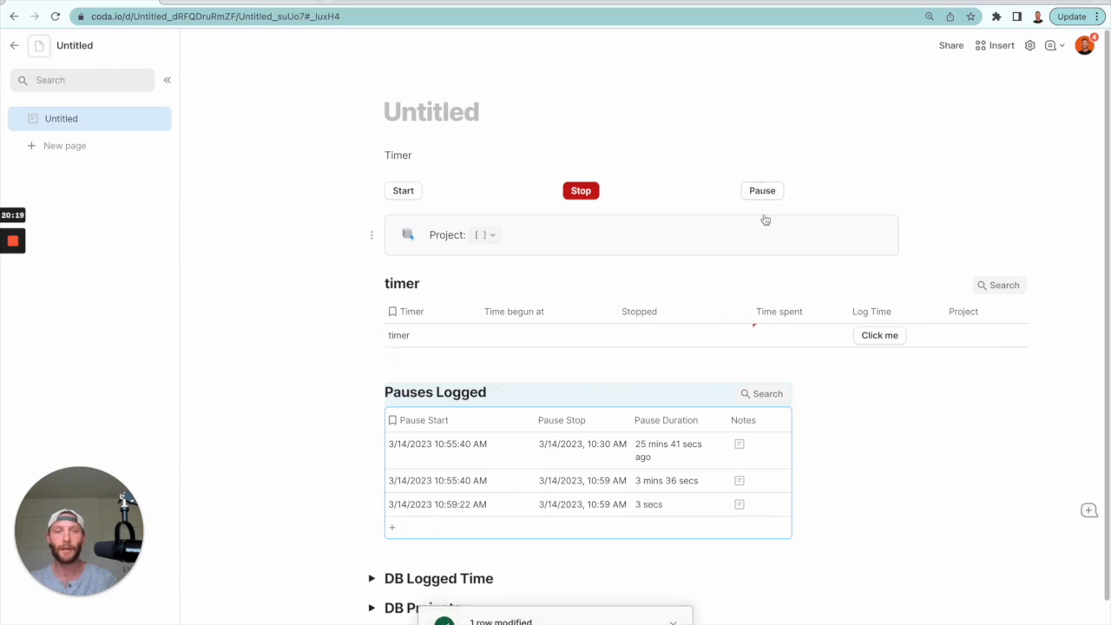
left_click(768, 193)
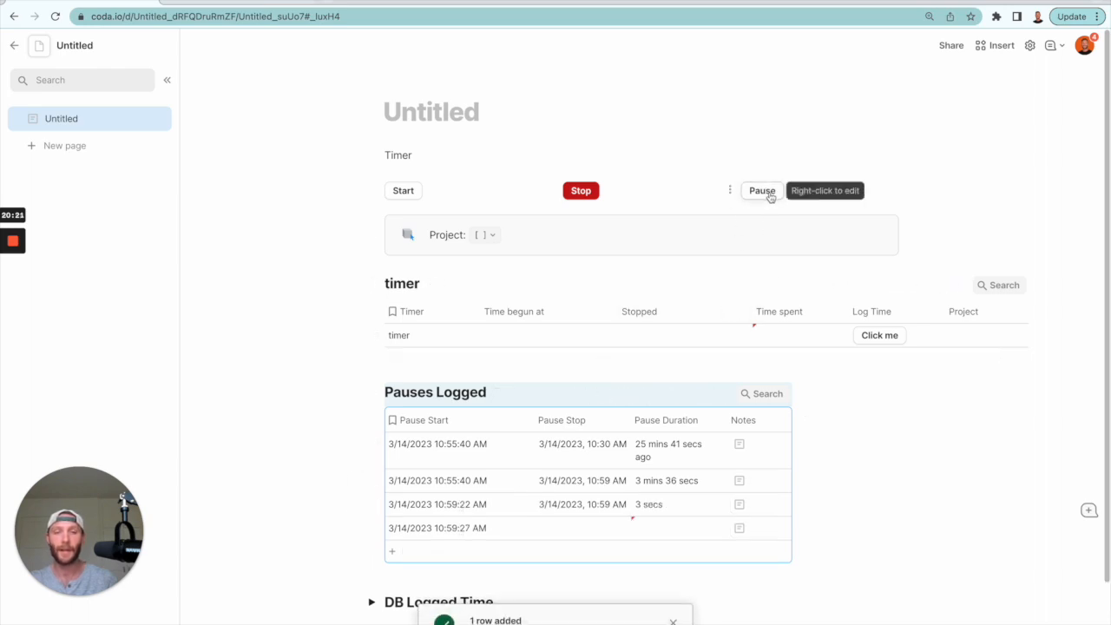
Run the Pause button to stop the open pause, and place the cursor on the blank line above Pauses Logged.
left_click(769, 197)
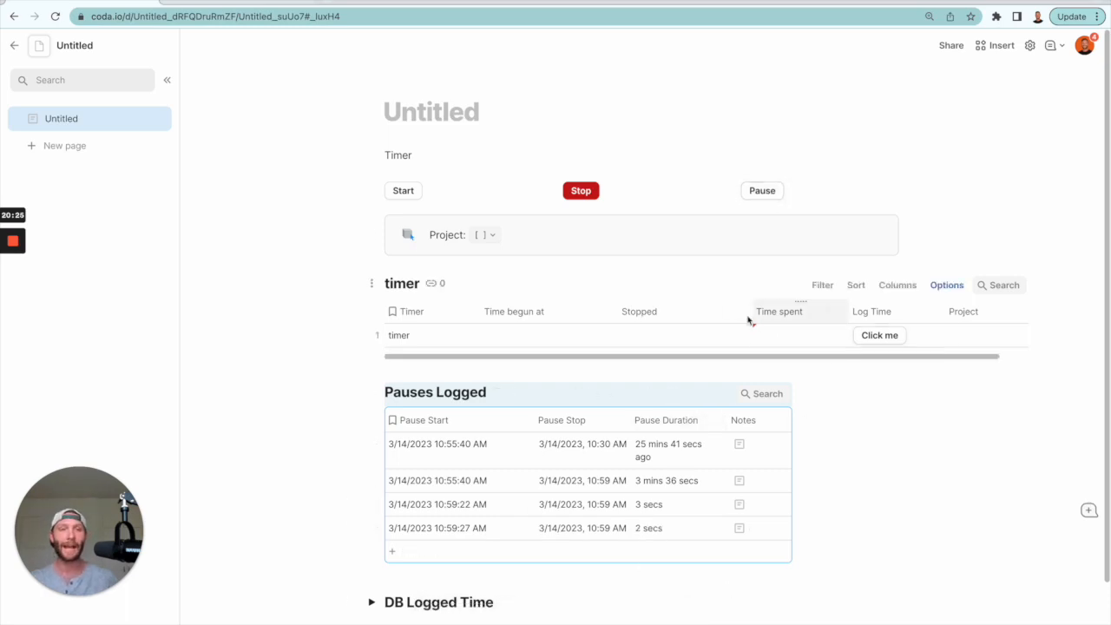
left_click_drag(439, 469, 649, 534)
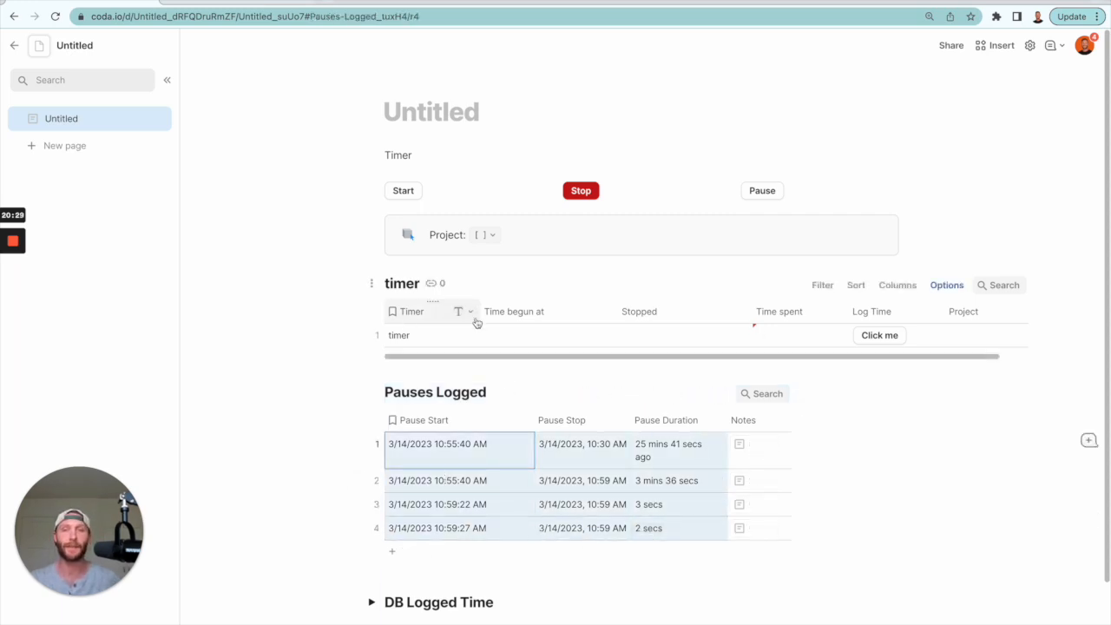
left_click(495, 454)
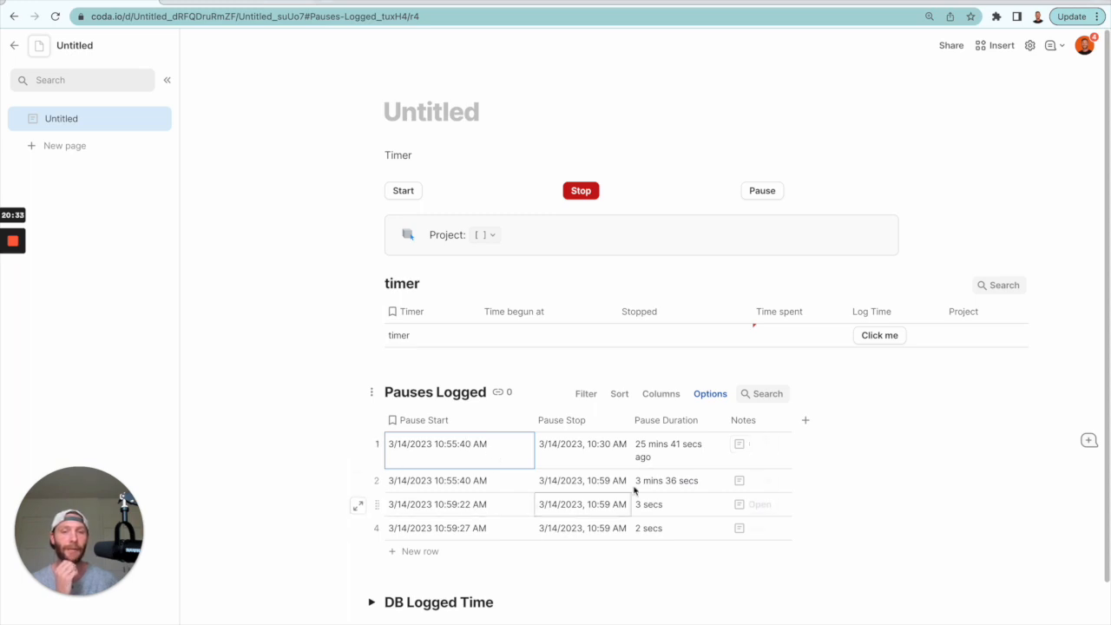
left_click(404, 372)
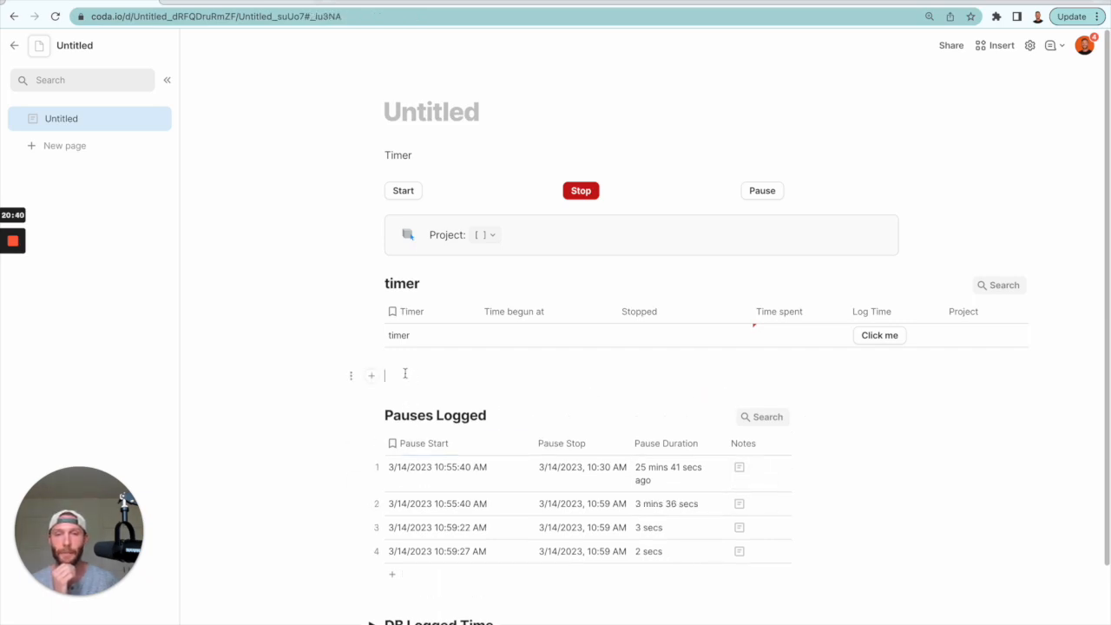
Replace the Pause button's label with an If() formula whose condition starts by filtering the Pauses Logged table.
left_click(766, 195)
triple_click(815, 343)
key("BackSpace")
left_click(949, 316)
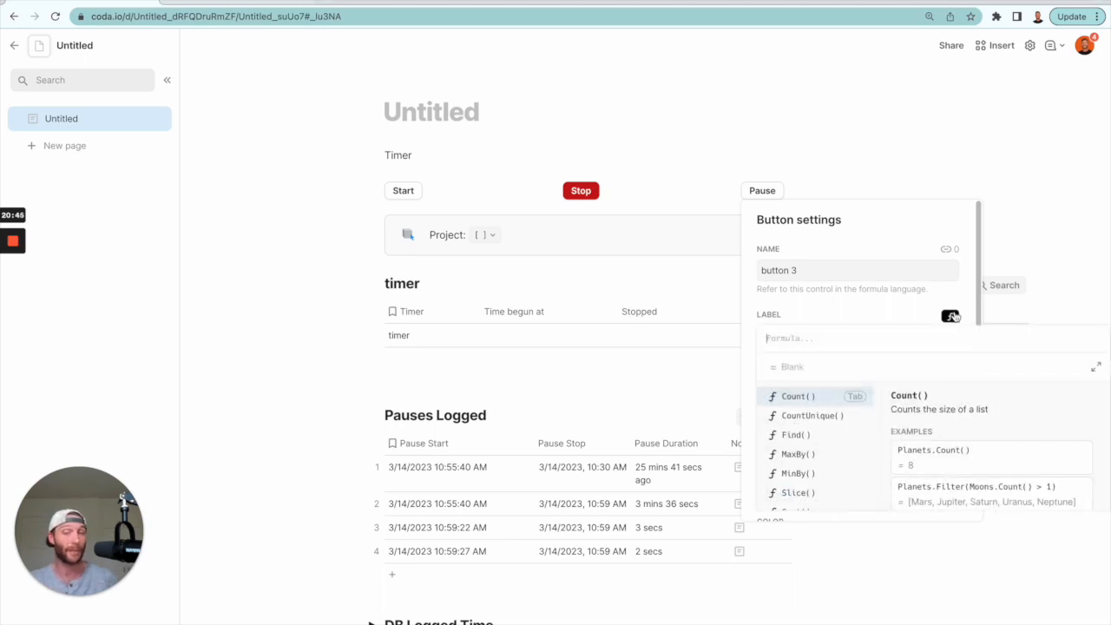
type("if(, ,")
key("Tab")
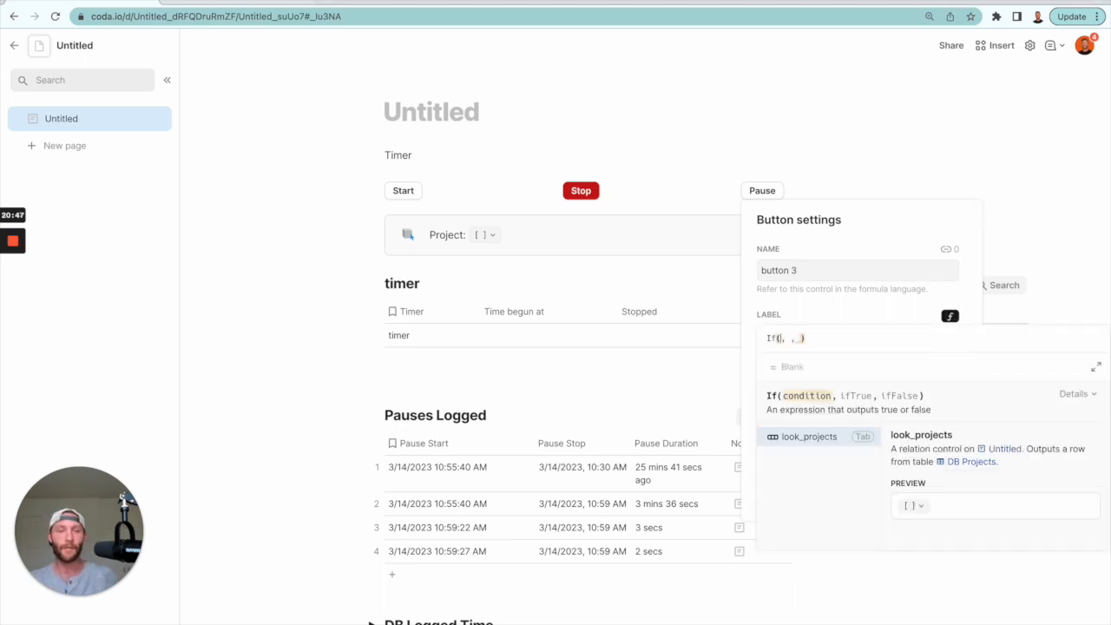
type("pauses Logged")
key("Tab")
type(".f")
key("Tab")
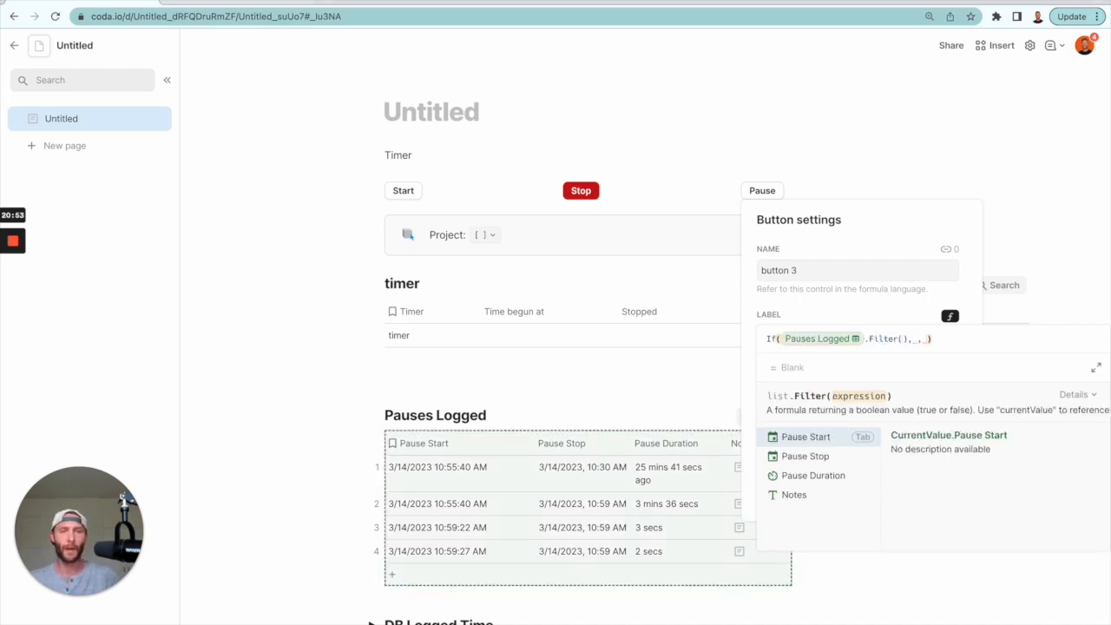
Set the label formula's filter to rows where Pause Start is not blank and Pause Stop is blank.
key("Tab")
type(".isnot")
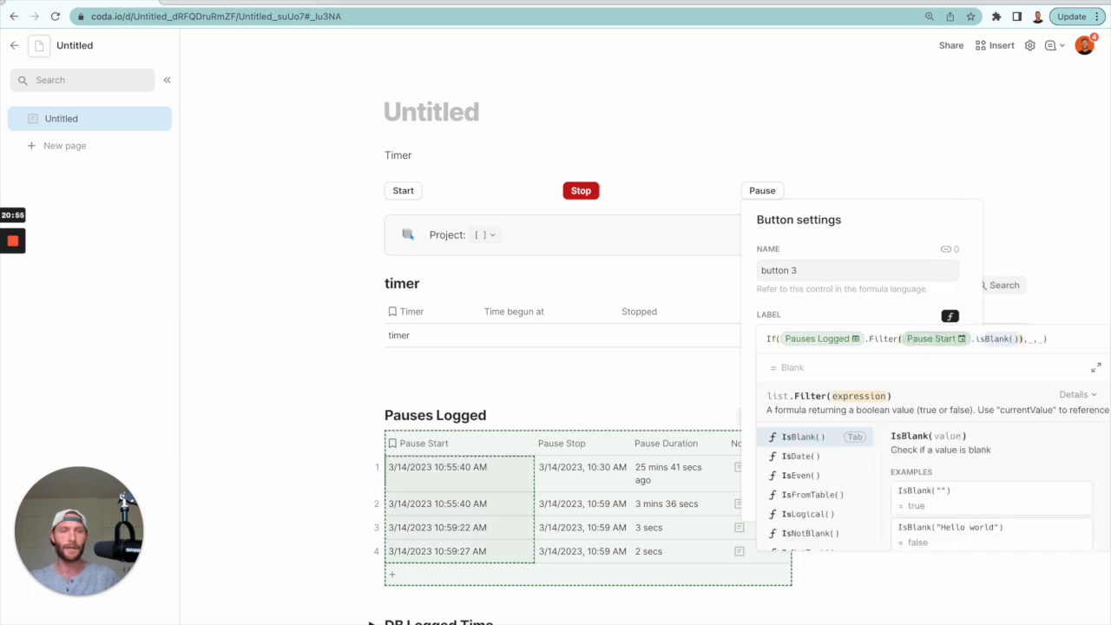
key("Tab")
type("and pause")
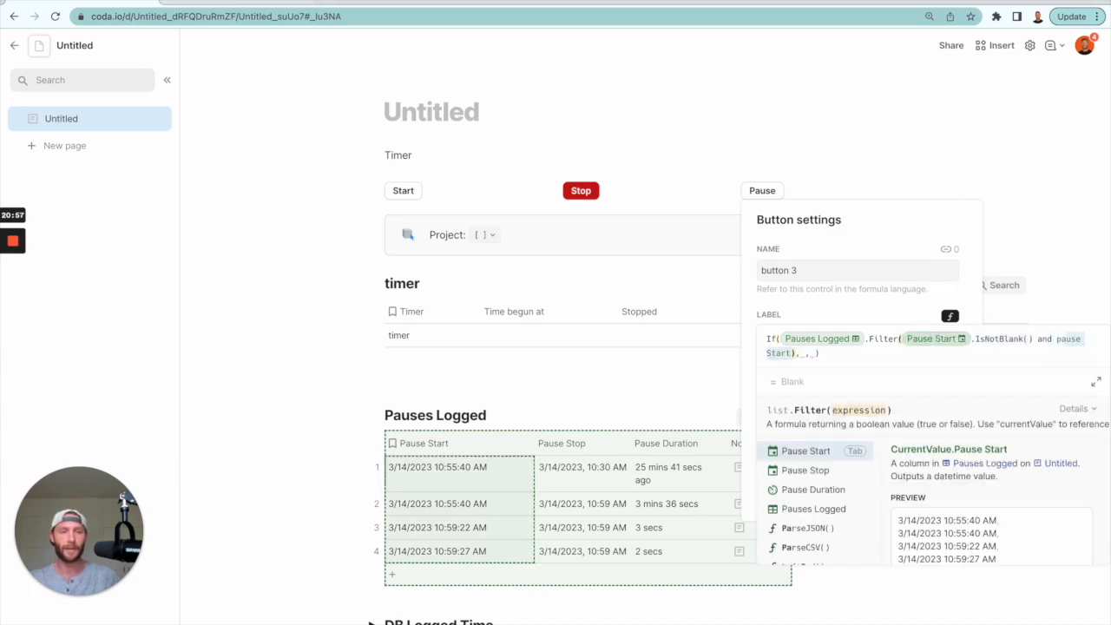
key("Down")
key("Tab")
type(".is")
key("Tab")
key("Right")
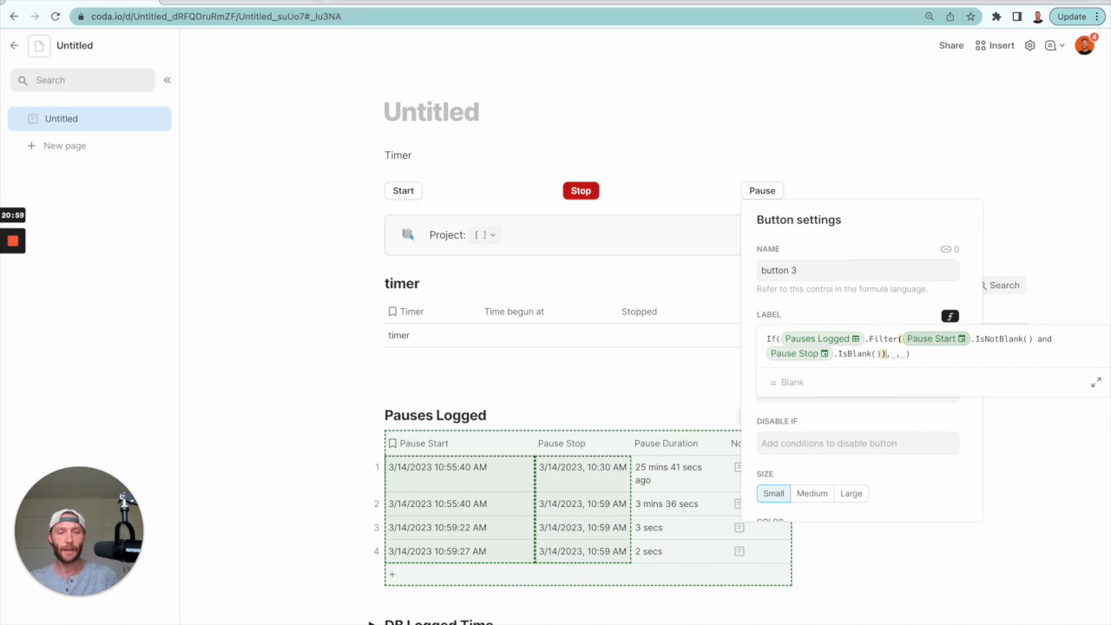
Complete the label formula with Count()=0, returning "Pause" when true and "Resume" when false, and close the button settings.
type(".count(")
key("Tab")
key("Right")
type("=0,\"")
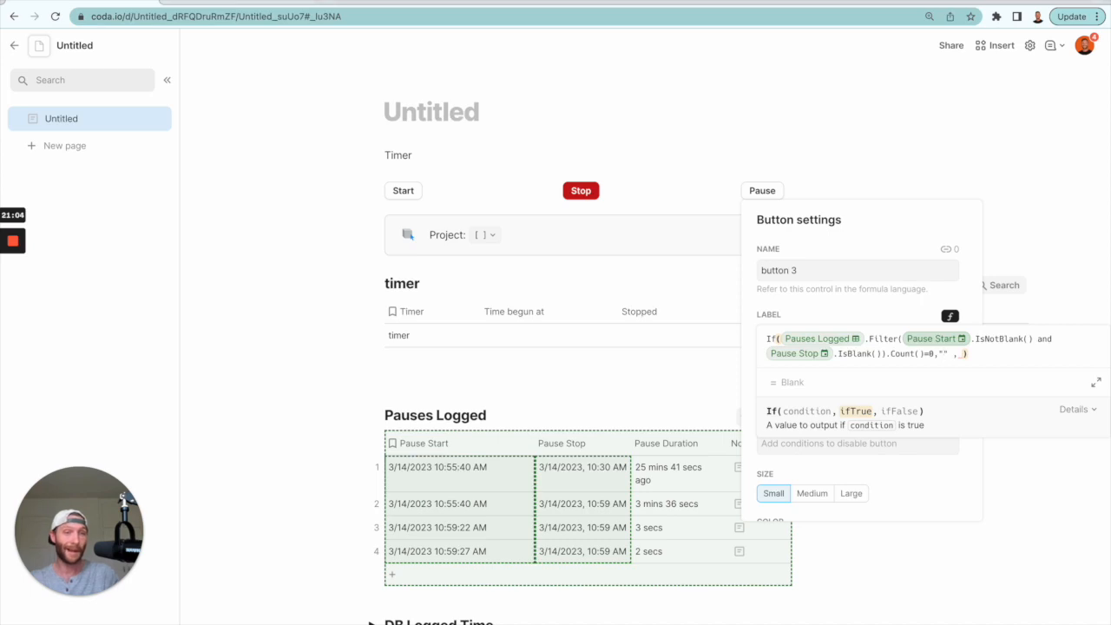
type("Pause")
key("Tab")
type("\"Resume")
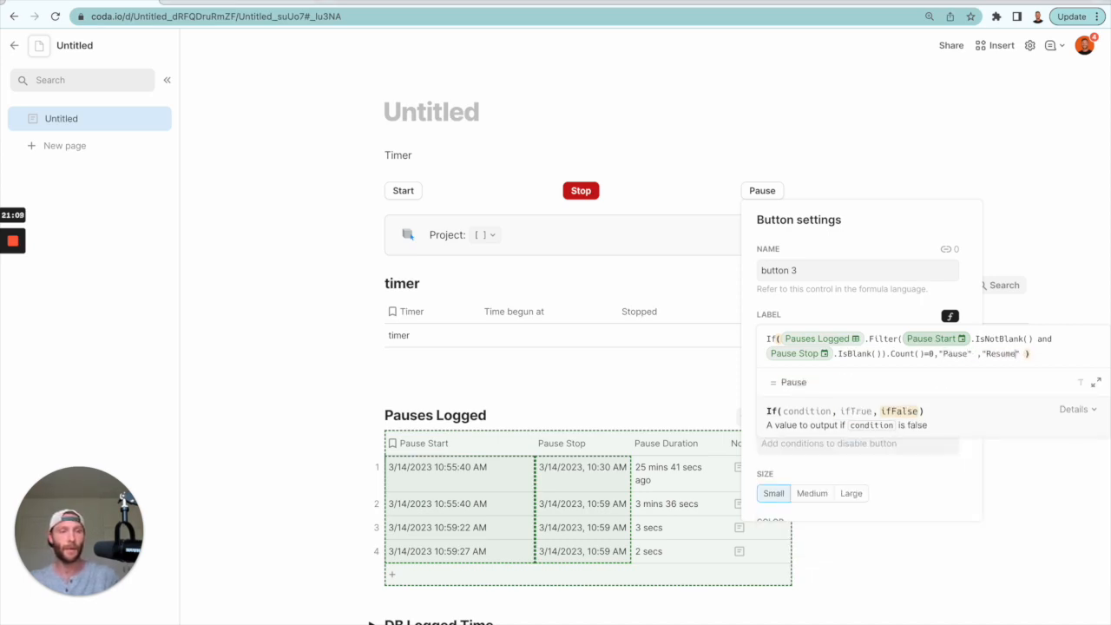
key("Return")
left_click(827, 151)
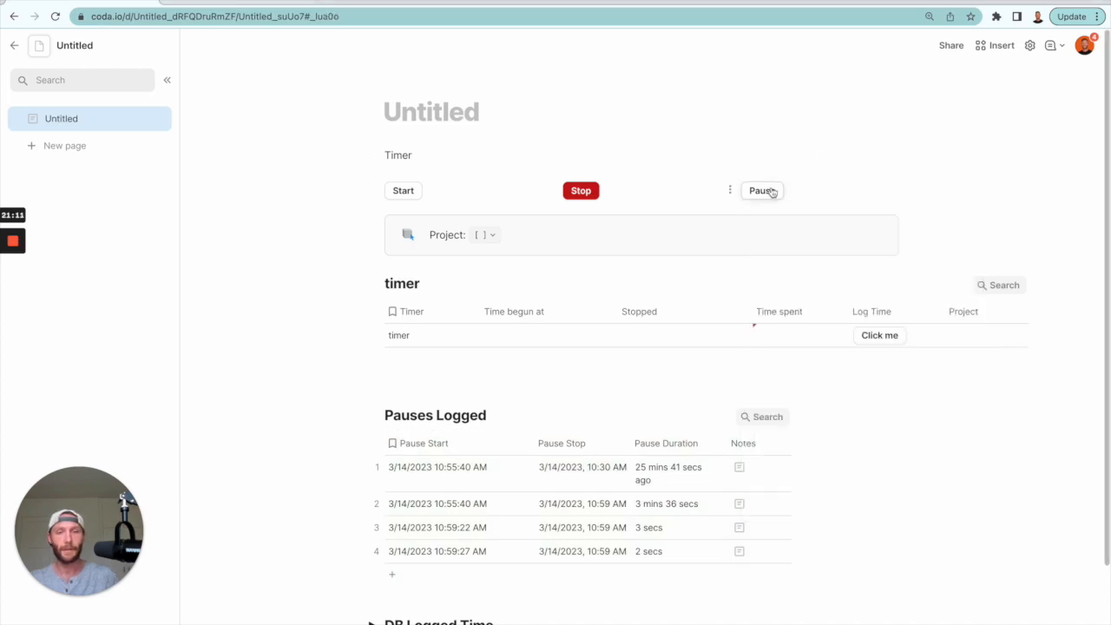
Run the Pause button twice to start and stop a pause, and select the Pause Duration values.
left_click(771, 192)
left_click(772, 195)
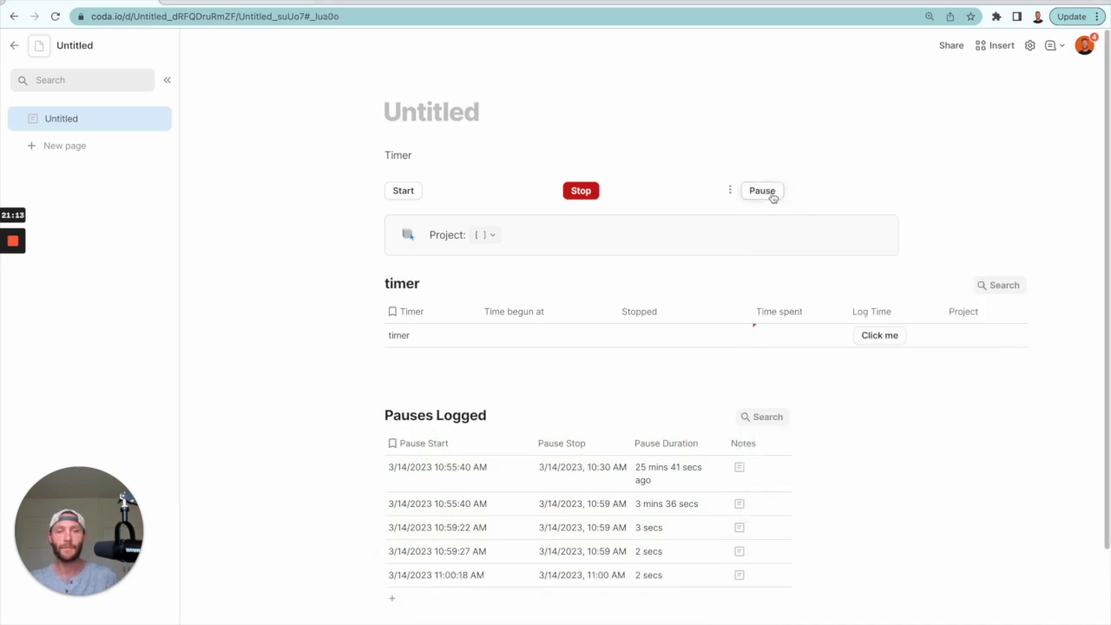
left_click_drag(701, 469, 689, 575)
Begin a canvas formula between the timer and Pauses Logged tables that references Pauses Logged.Pause Duration.
left_click(409, 385)
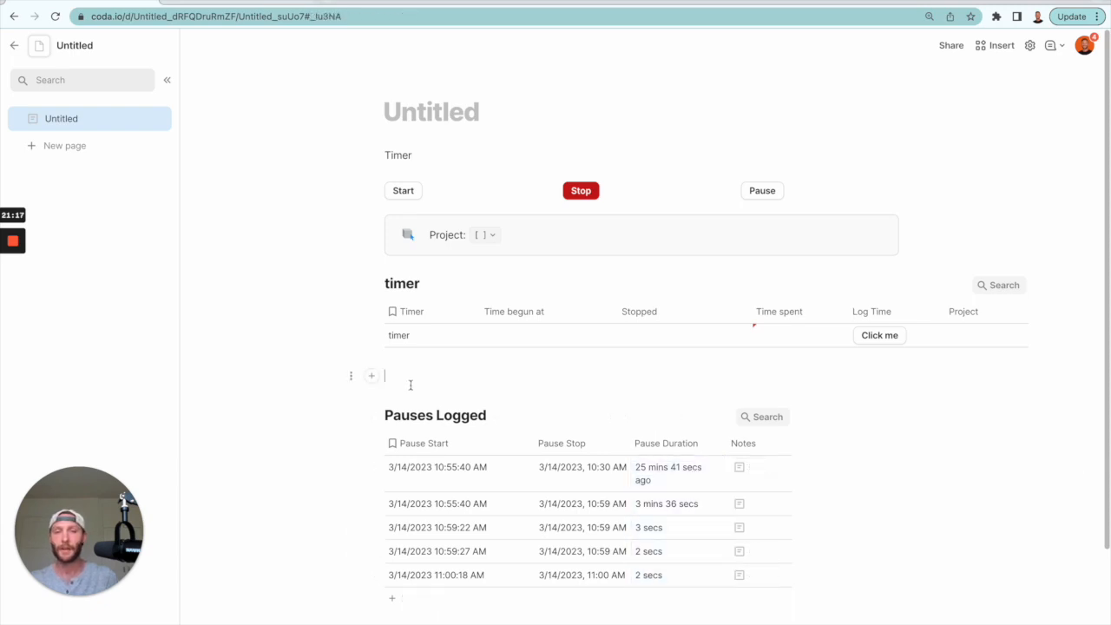
type("=")
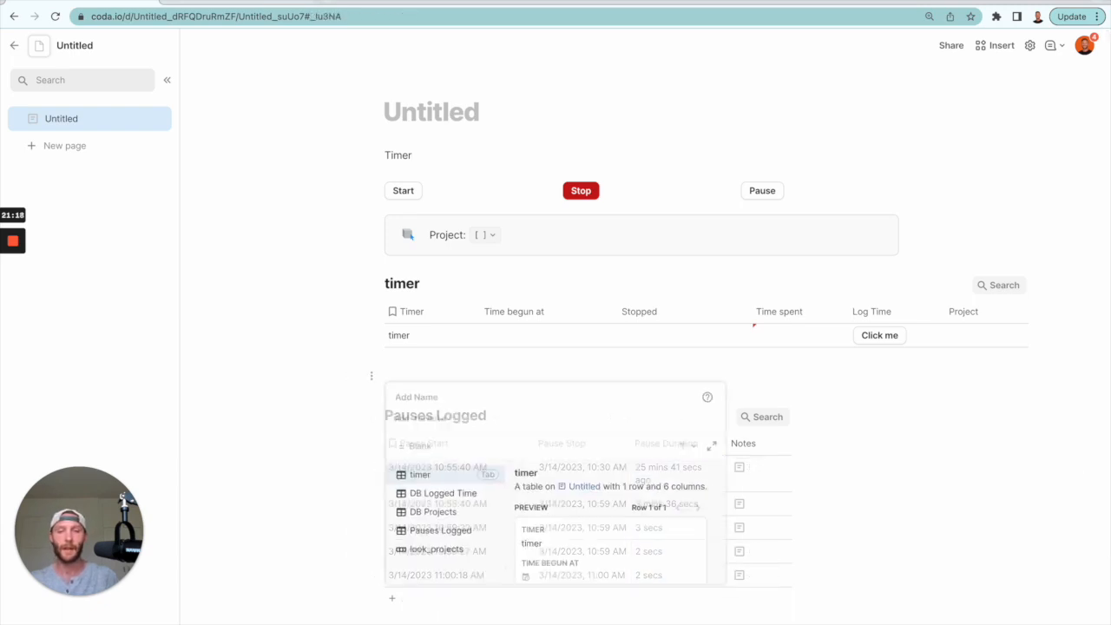
type("pauses logged")
key("Tab")
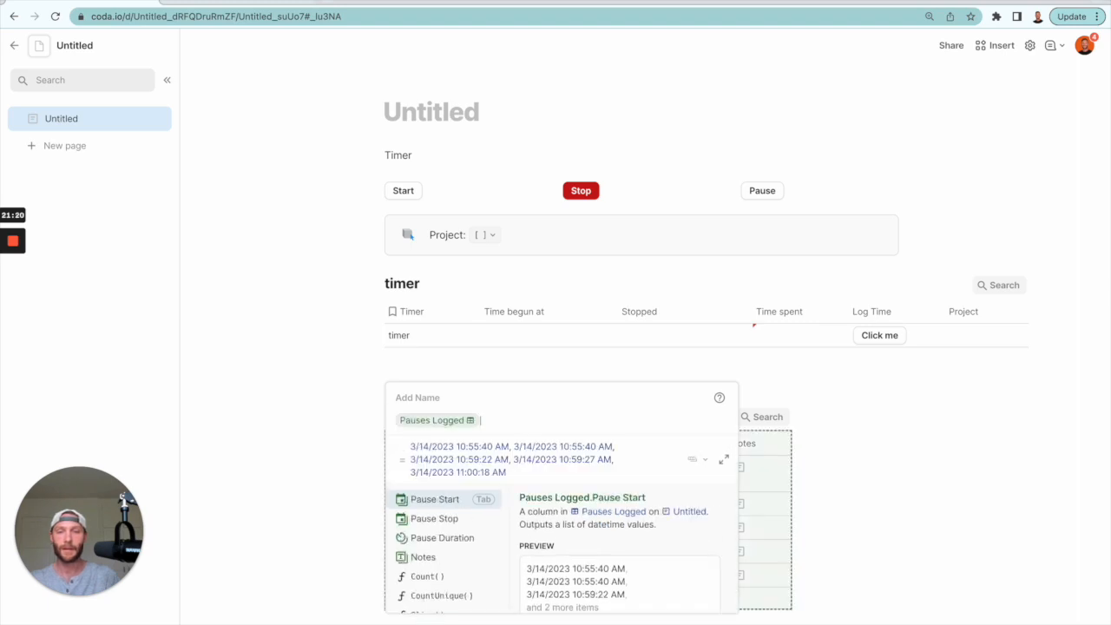
key("Tab")
type("d")
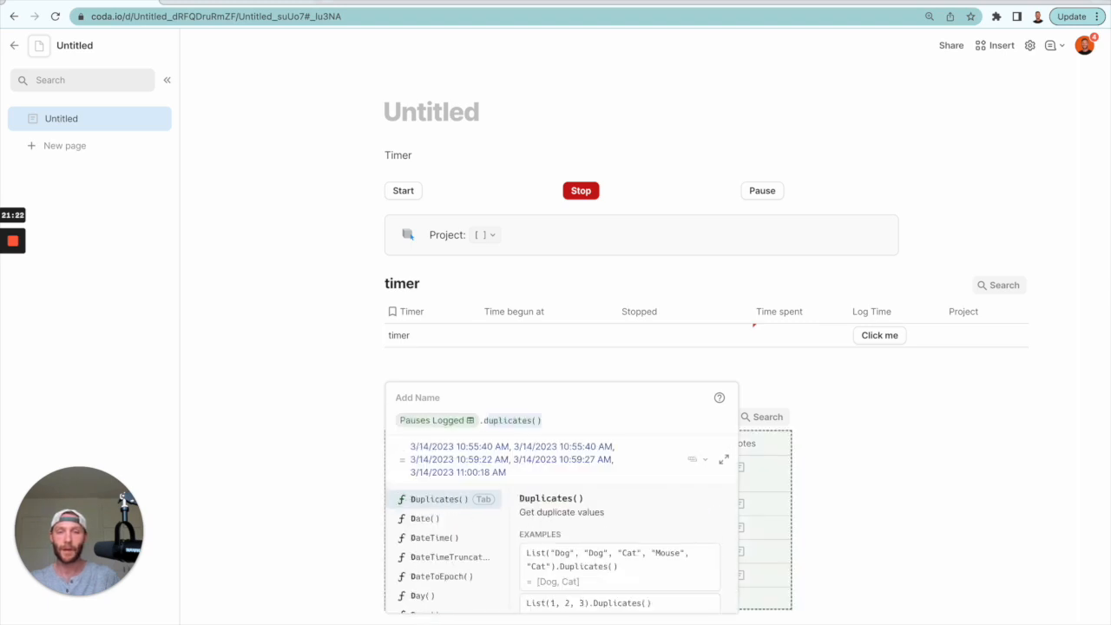
key("BackSpace")
type("p")
key("Down")
key("Down")
key("Tab")
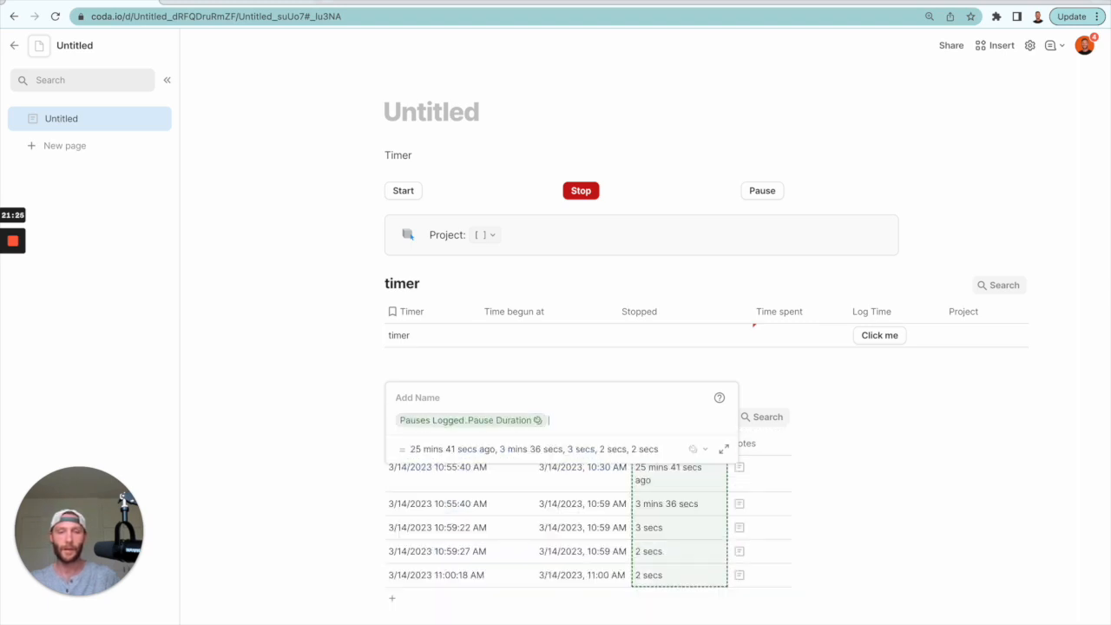
Add Sum() to the Pause Duration formula and name it total_pause_time.
type(".sum(")
key("Tab")
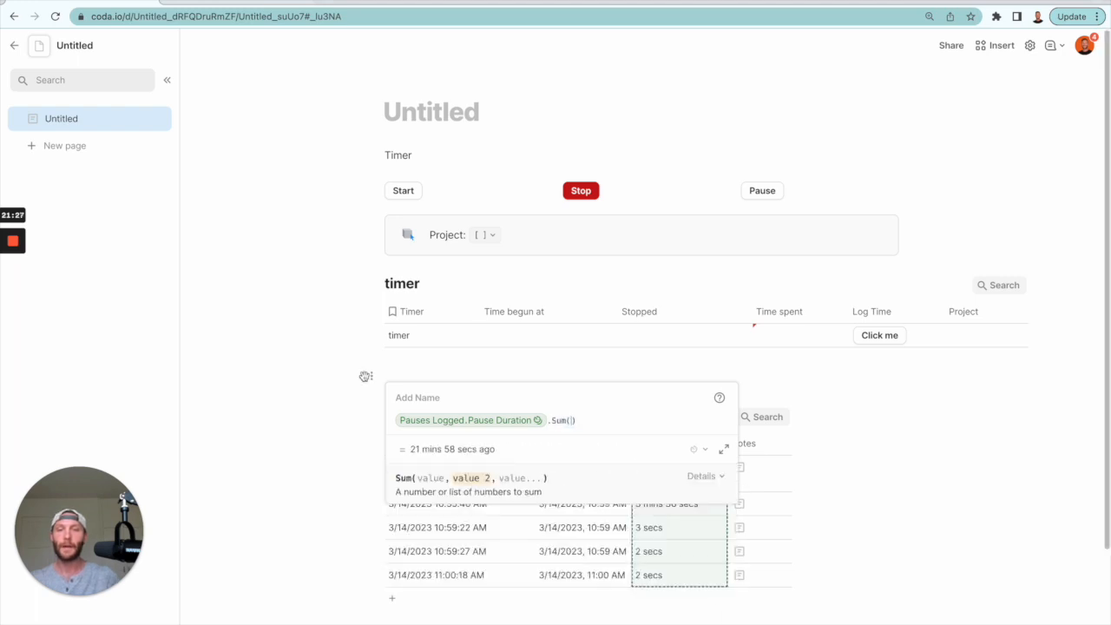
left_click(430, 396)
type("total_pause_time")
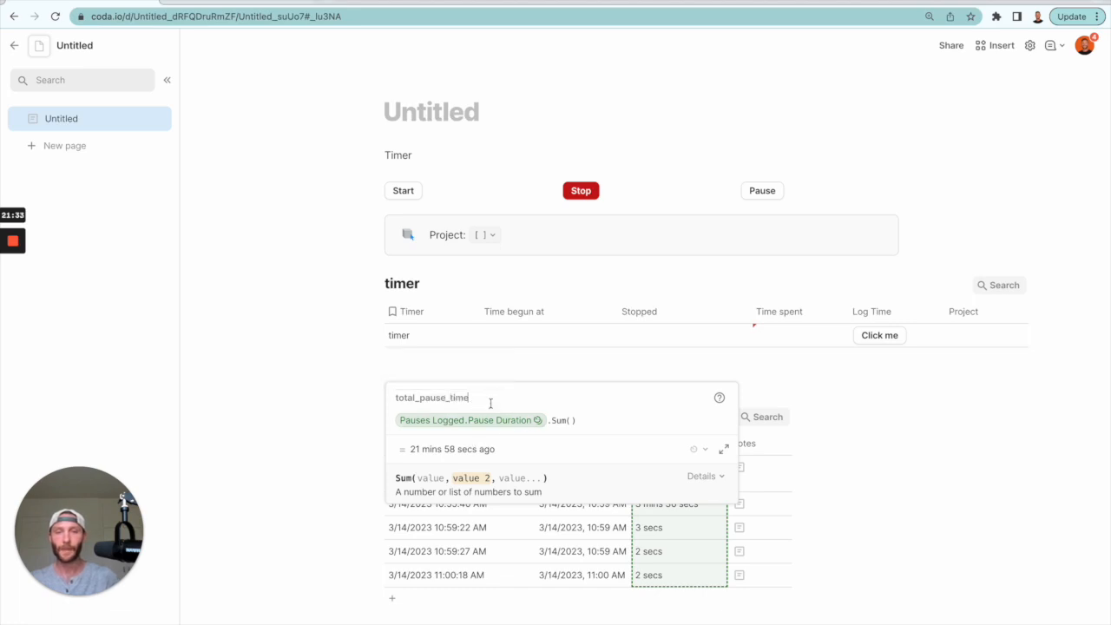
left_click(473, 548)
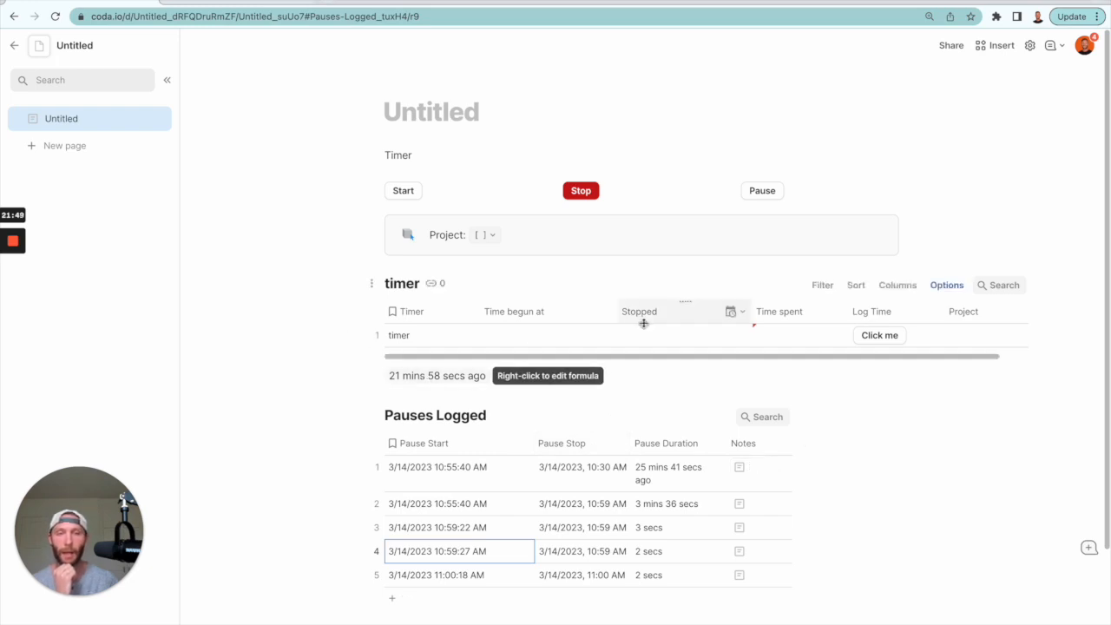
Run the Start button to begin timing in the timer table.
left_click(403, 191)
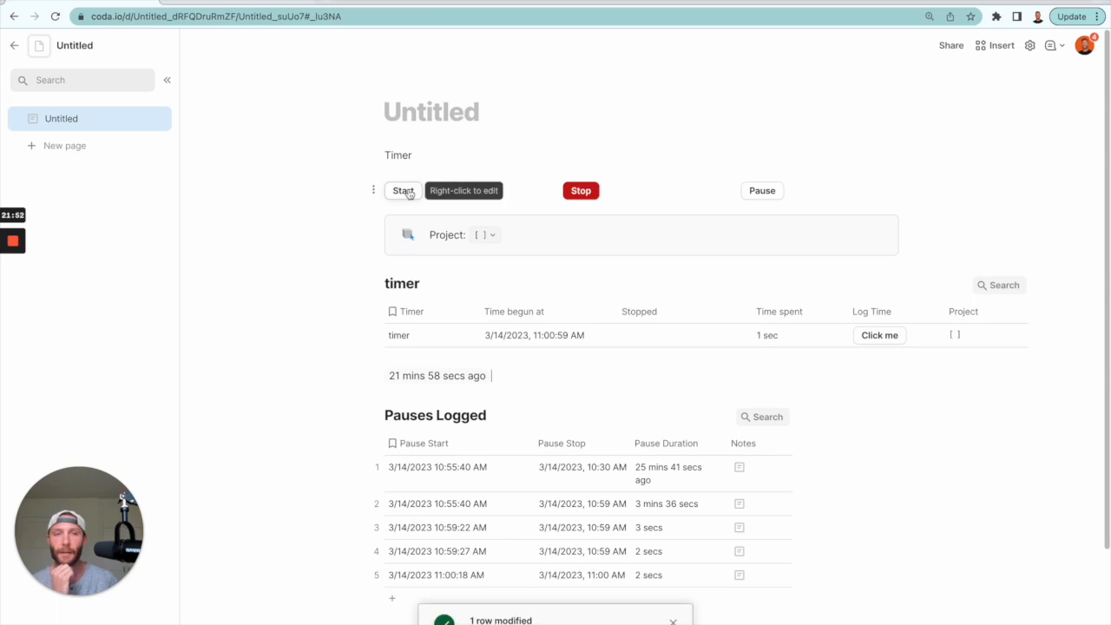
left_click(644, 314)
key("=")
Subtract total_pause_time from Stopped minus Time begun at in the false branch of the Time spent column's formula.
left_click(776, 312)
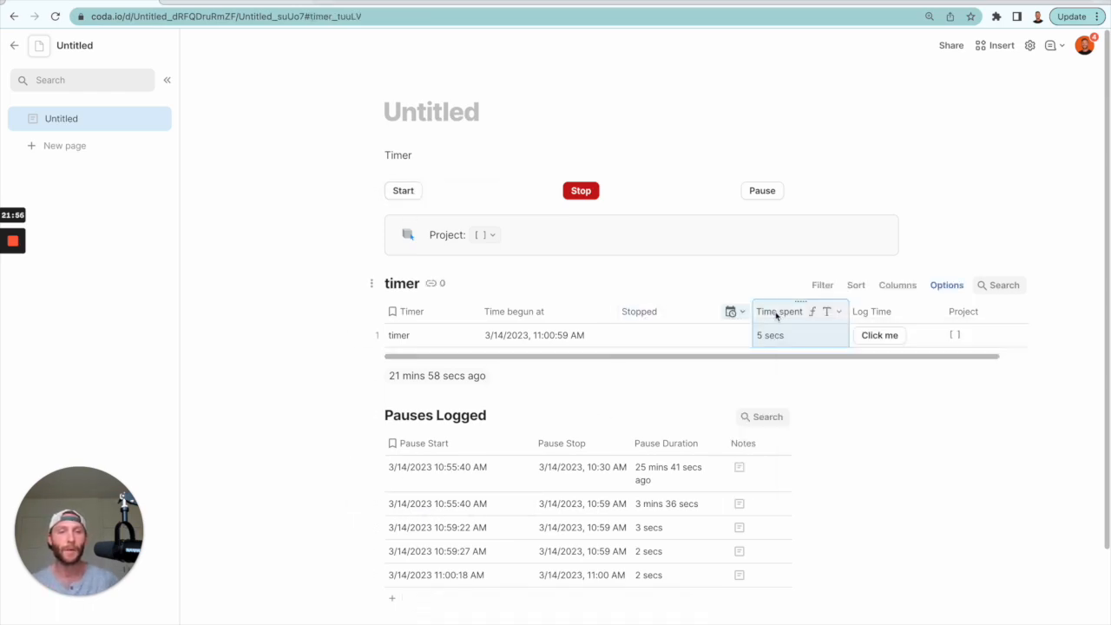
key("=")
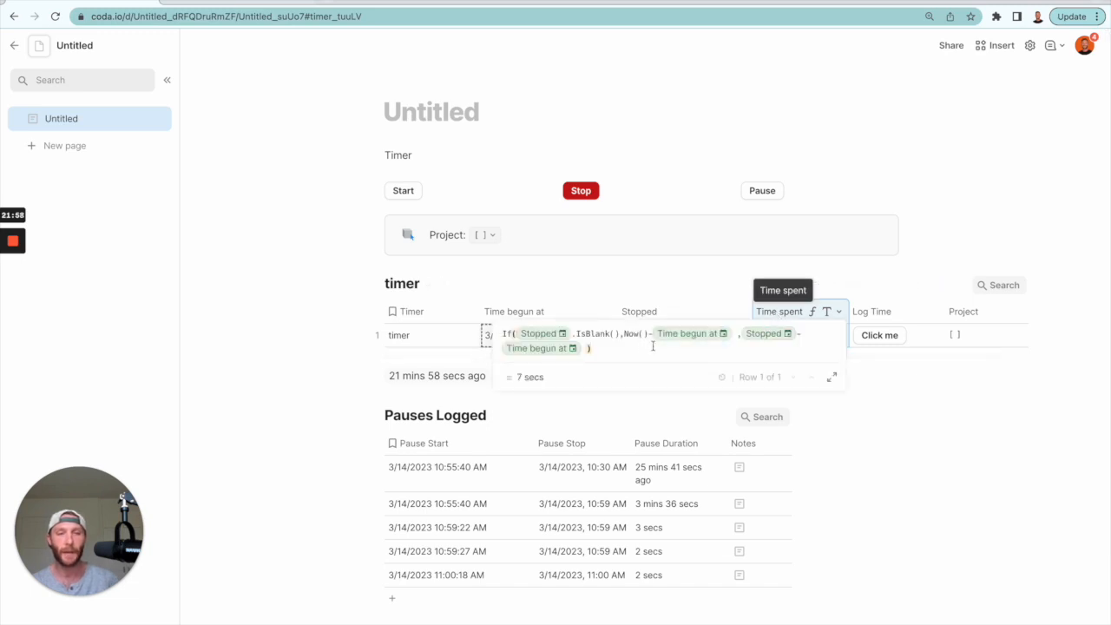
left_click(583, 348)
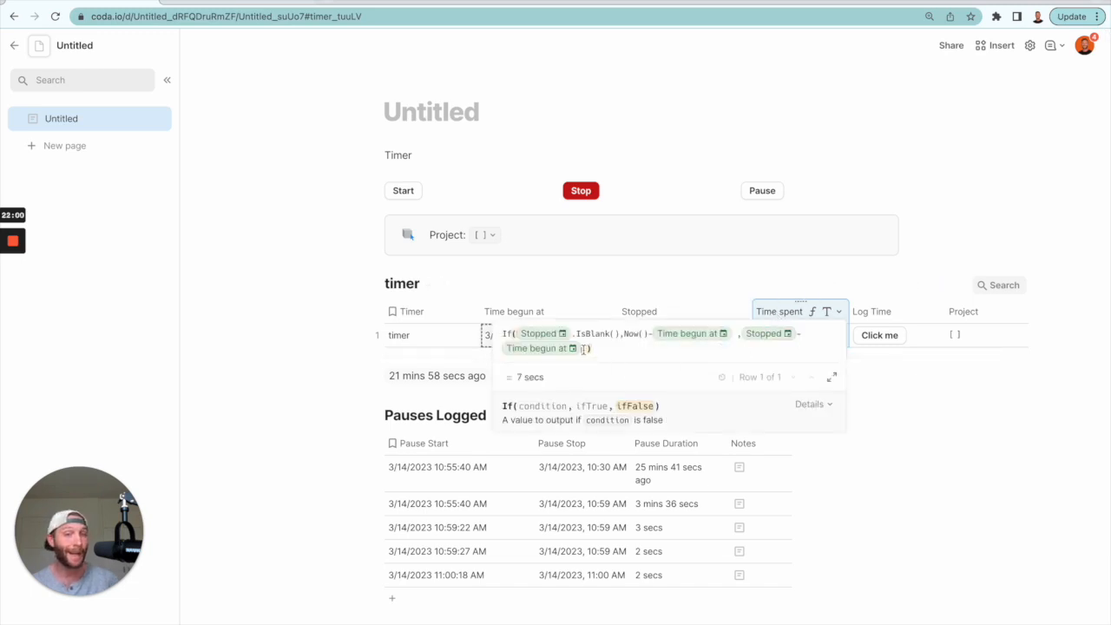
type(".")
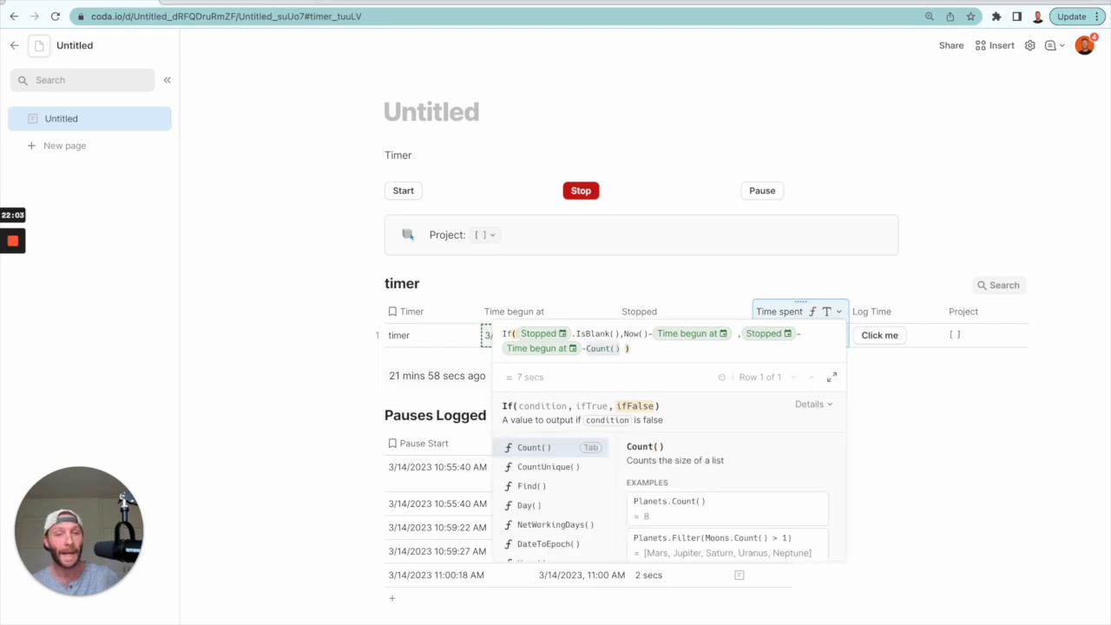
type("total_pause_time")
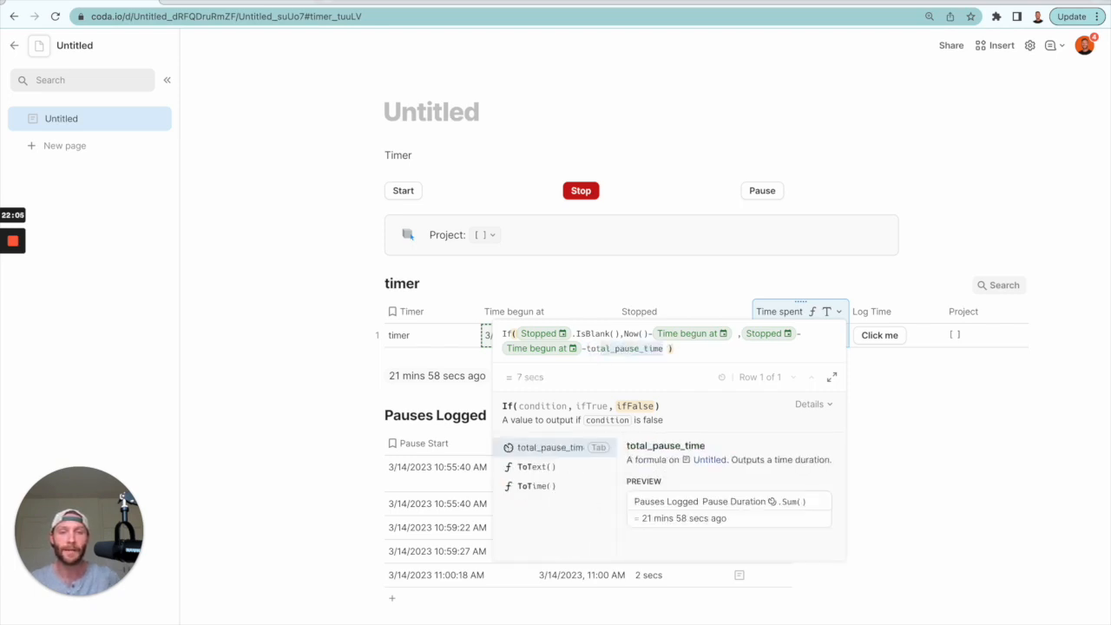
key("Tab")
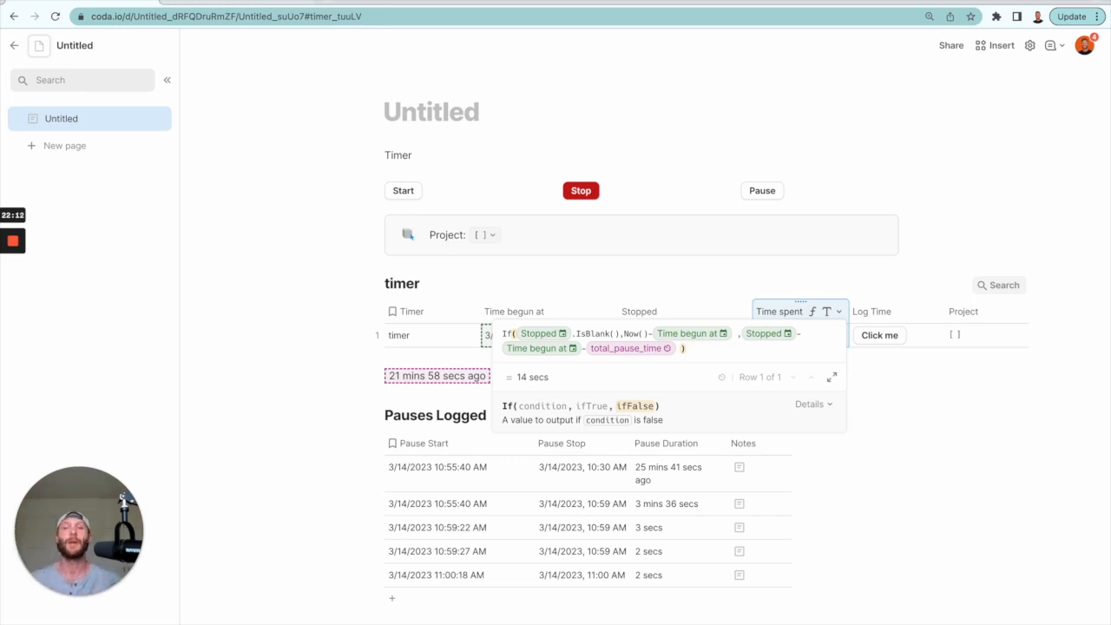
left_click(572, 494)
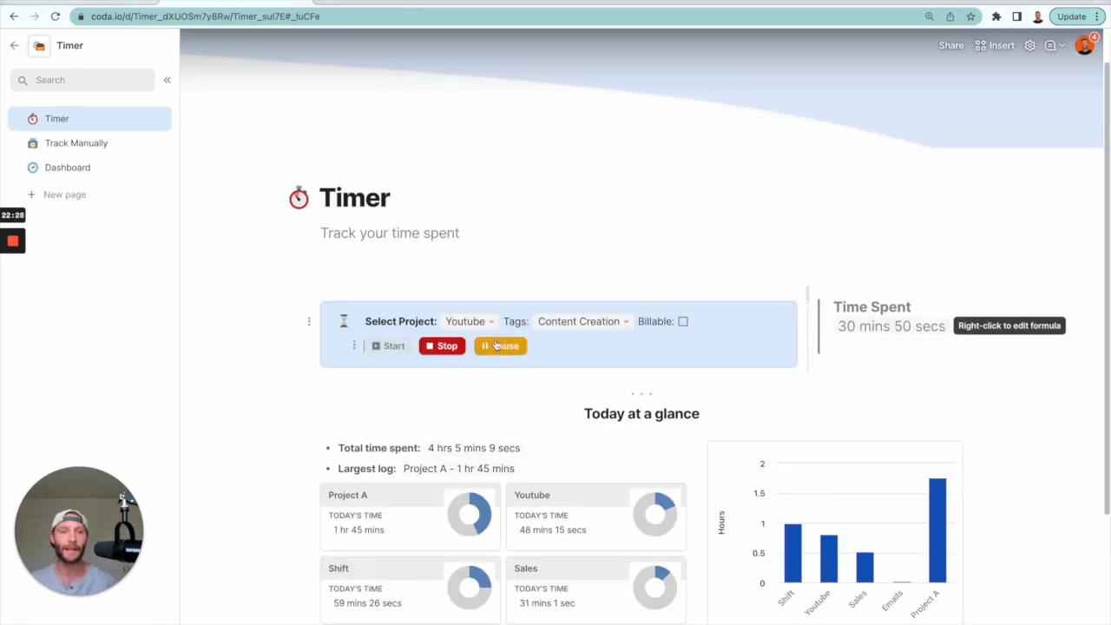
In the finished Timer doc, pause the running timer and examine the Time Spent formula in expanded, auto-formatted form.
left_click(493, 346)
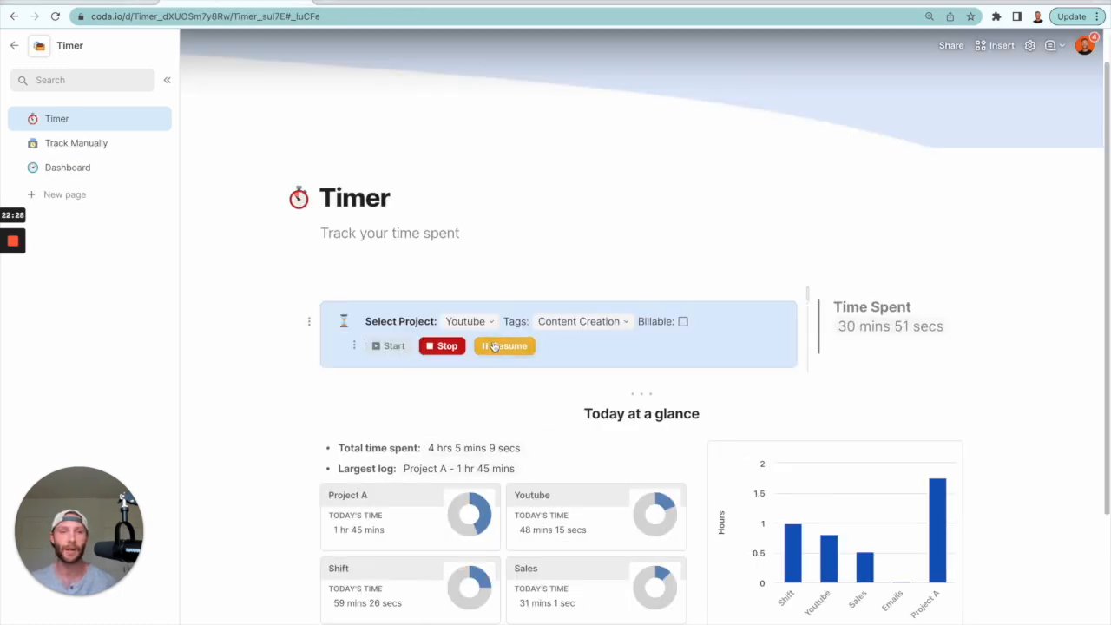
right_click(909, 327)
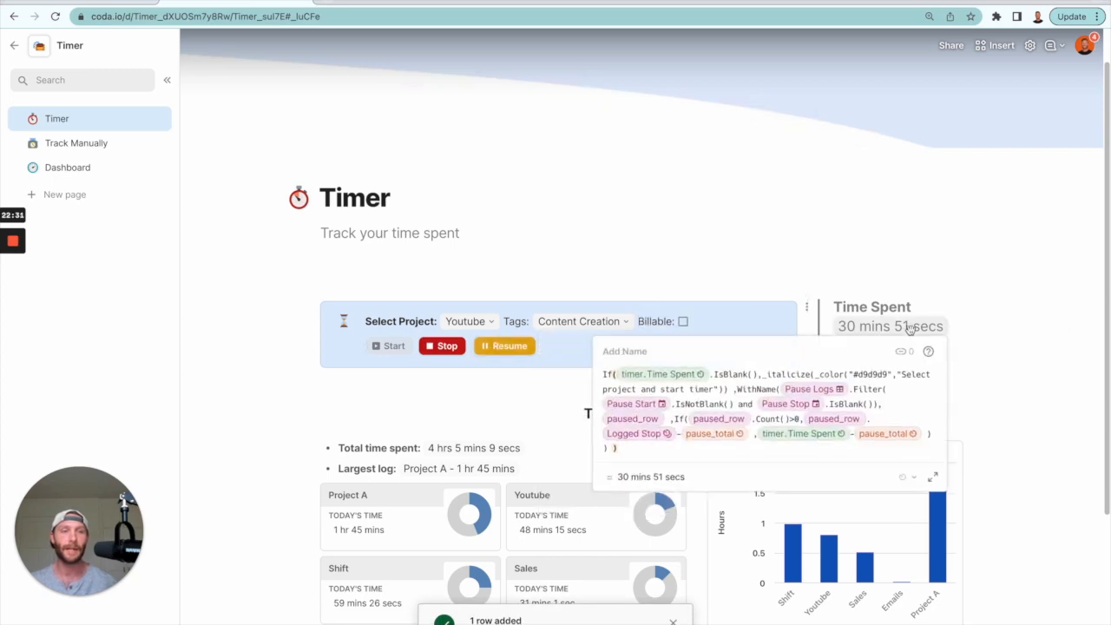
left_click(932, 476)
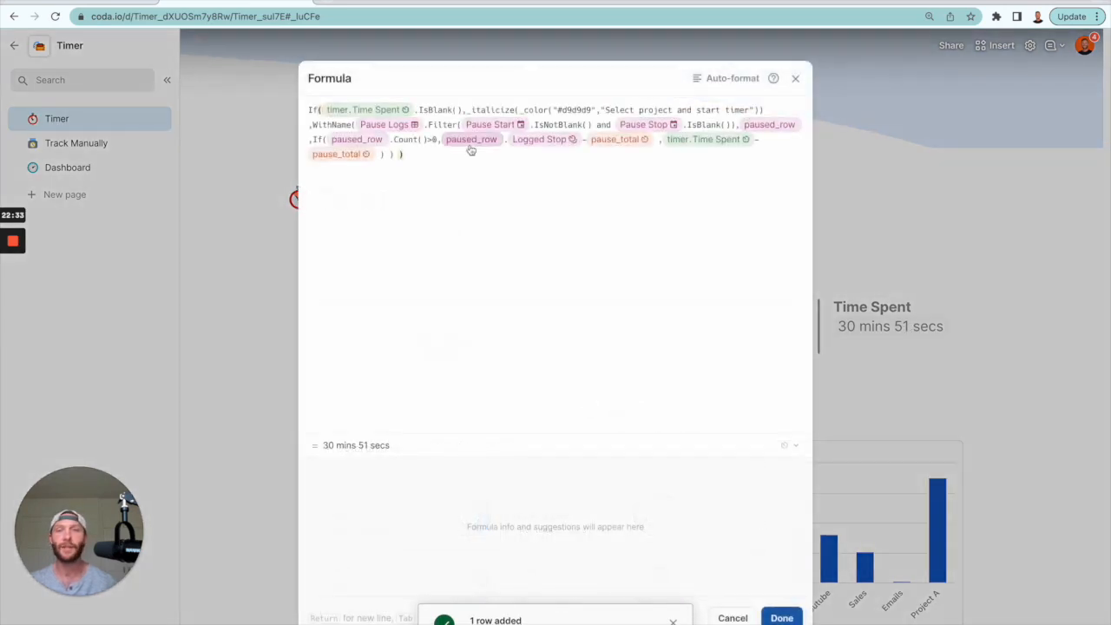
left_click(731, 79)
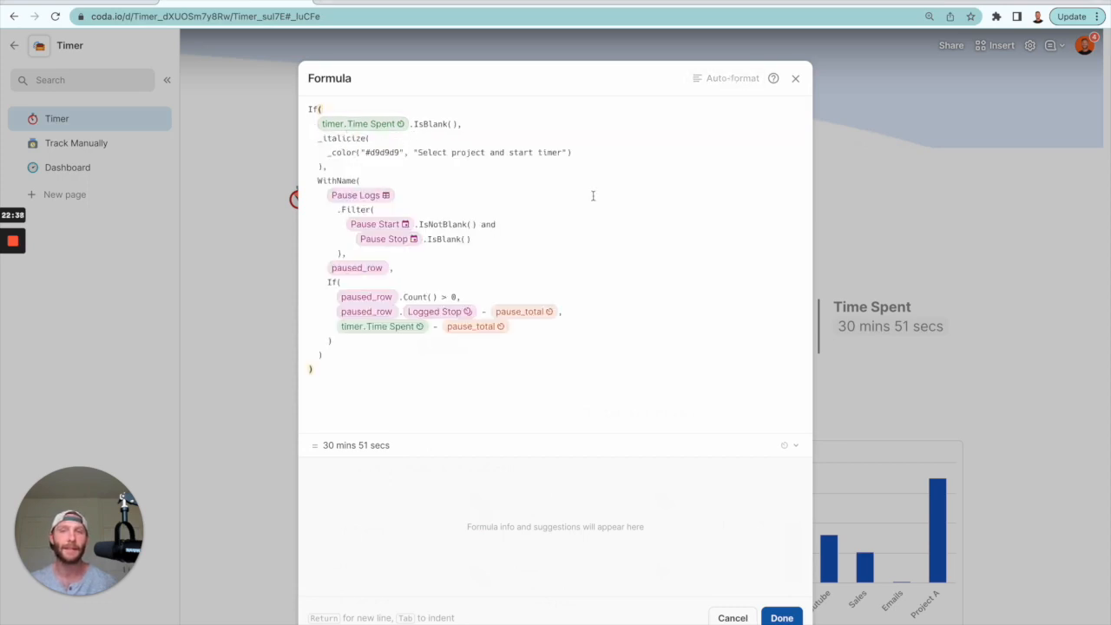
left_click(796, 78)
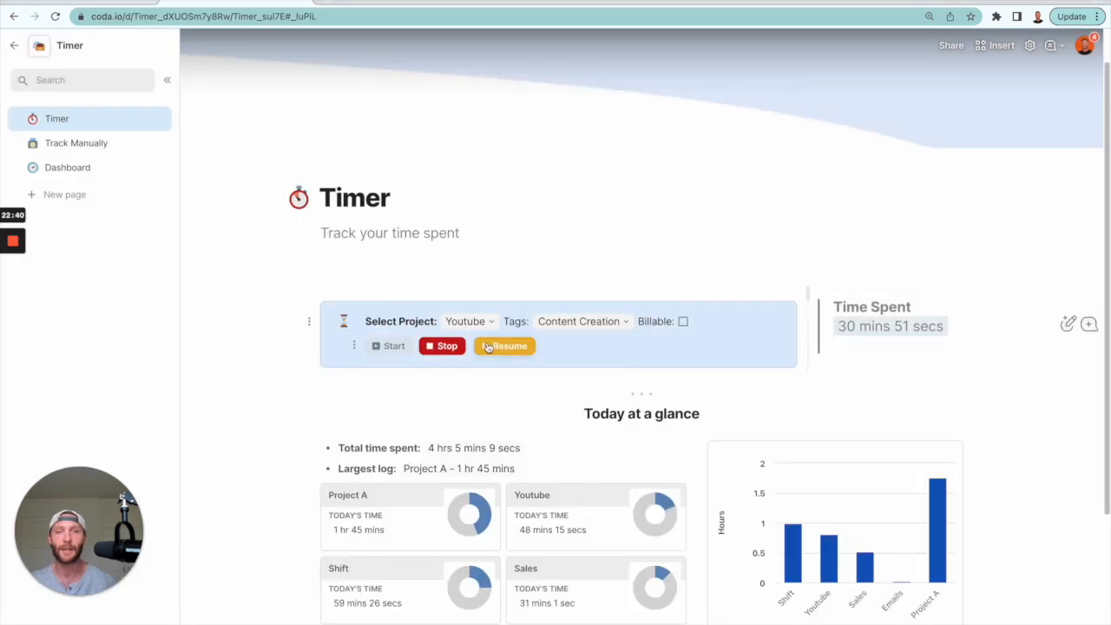
Expand the Time Spent formula and add the comment "//If a timer is currently going" above WithName.
right_click(877, 330)
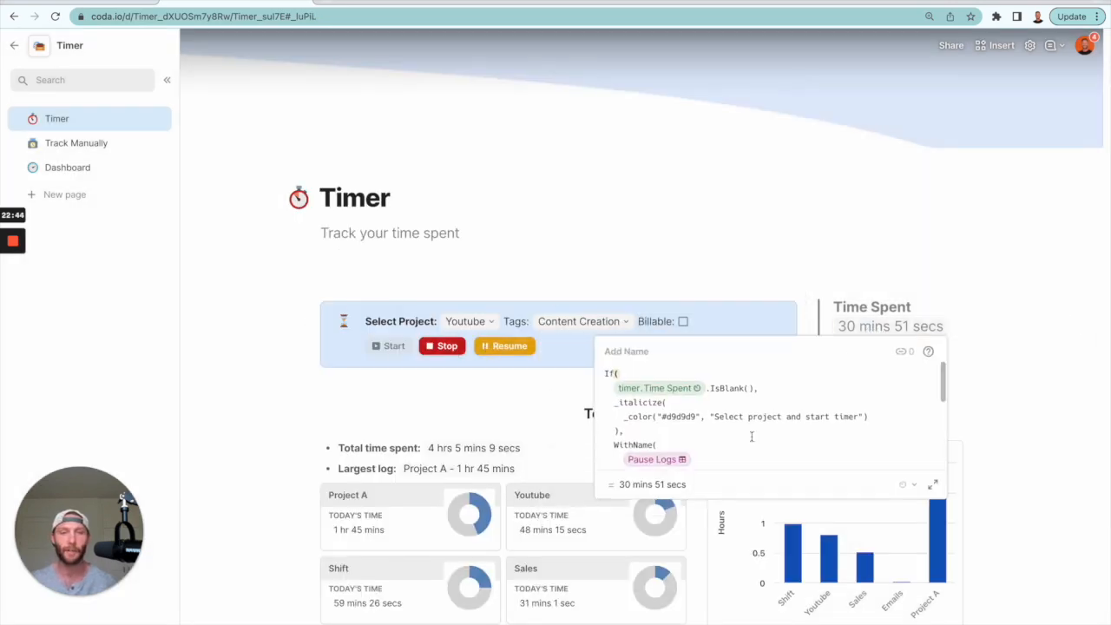
scroll(751, 436, "down", 2)
left_click(932, 484)
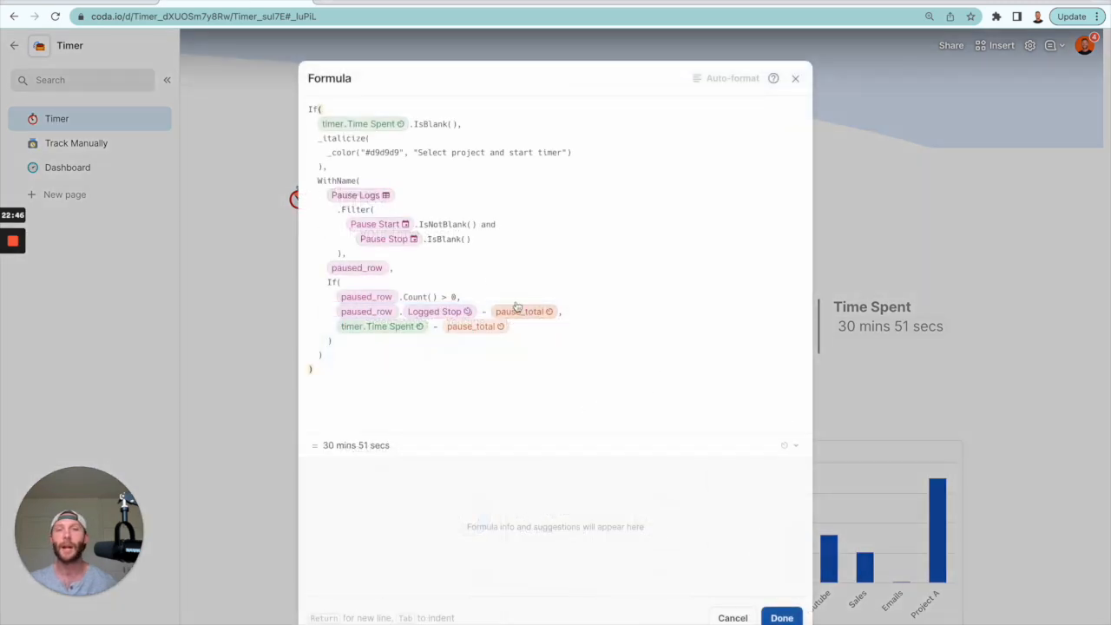
left_click(335, 169)
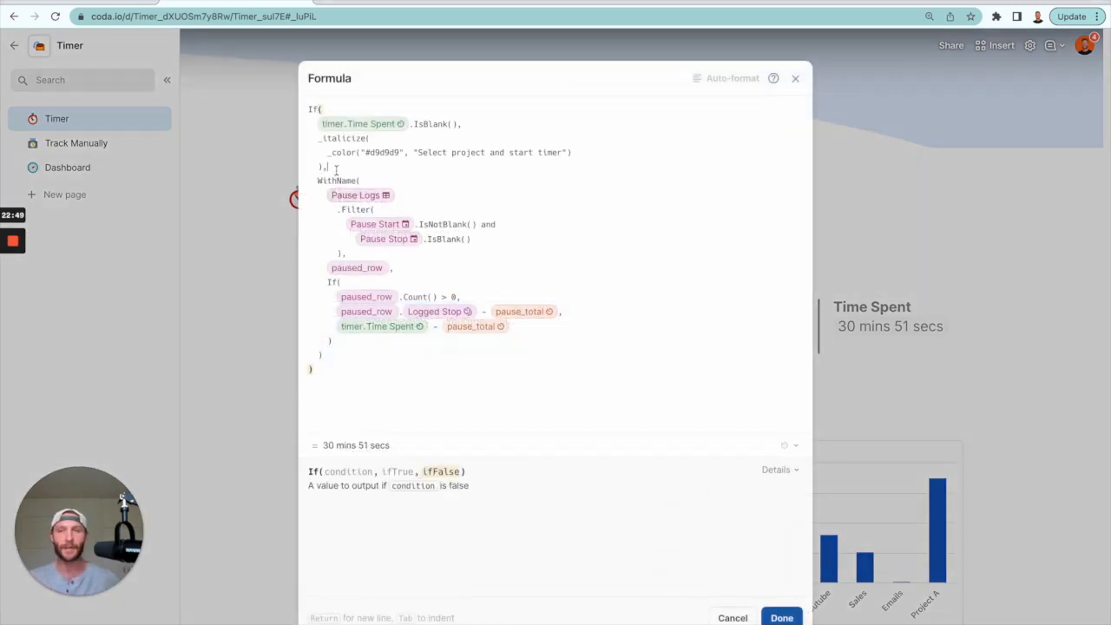
key("Return")
key("Return")
type("//If a timer is currently going")
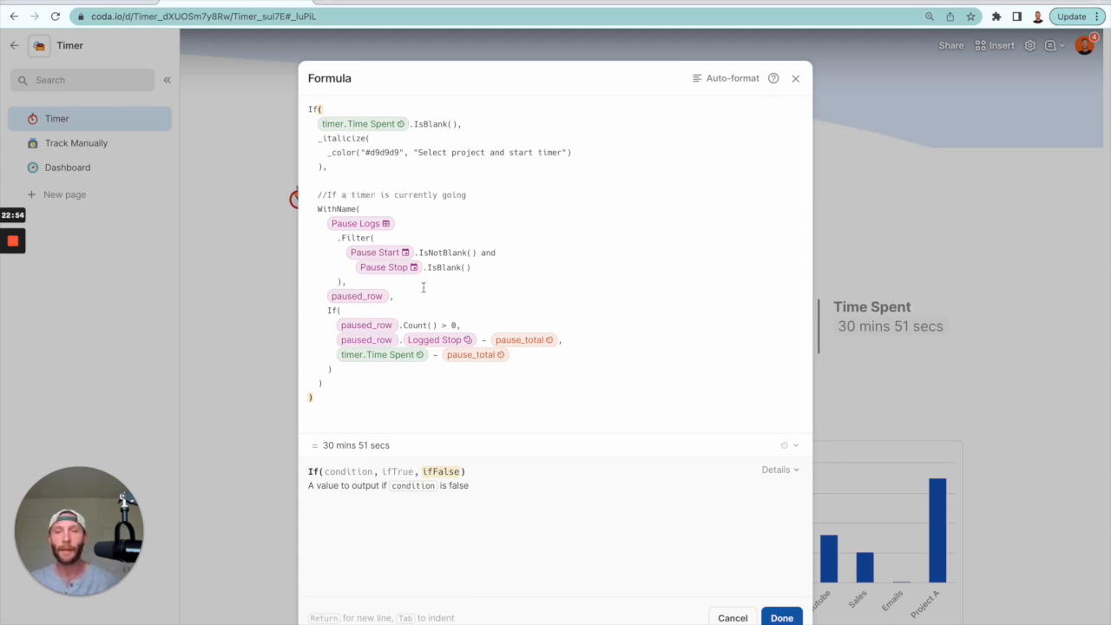
Add the comment "//If there is a current paused timer" above the paused_row.Count() > 0 condition.
left_click_drag(396, 296, 320, 222)
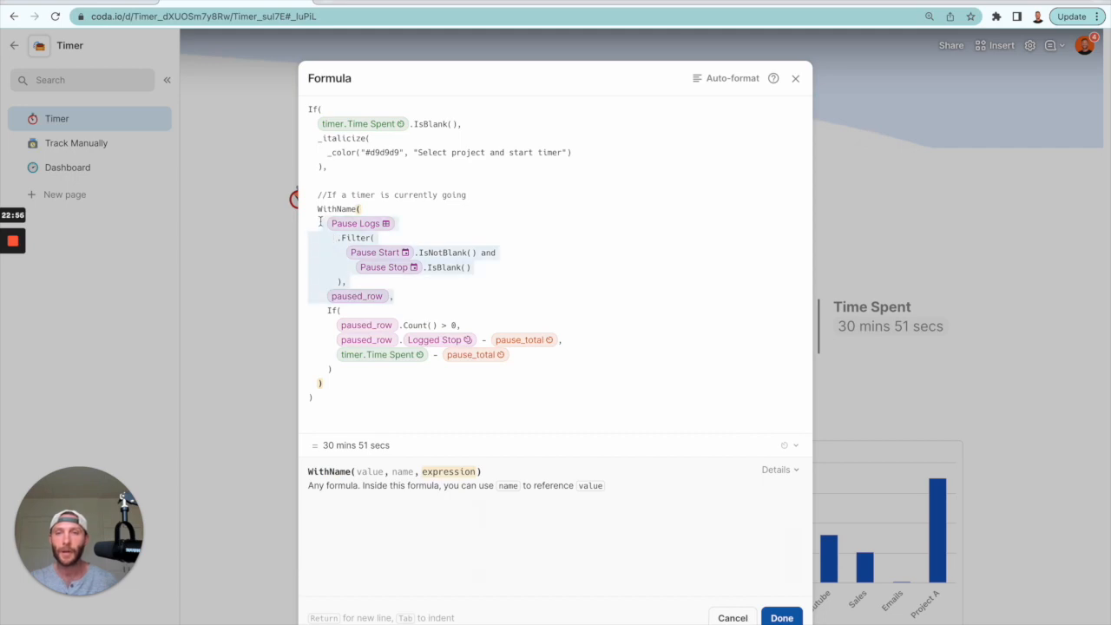
left_click(401, 297)
left_click(417, 310)
type("//If there is a current a")
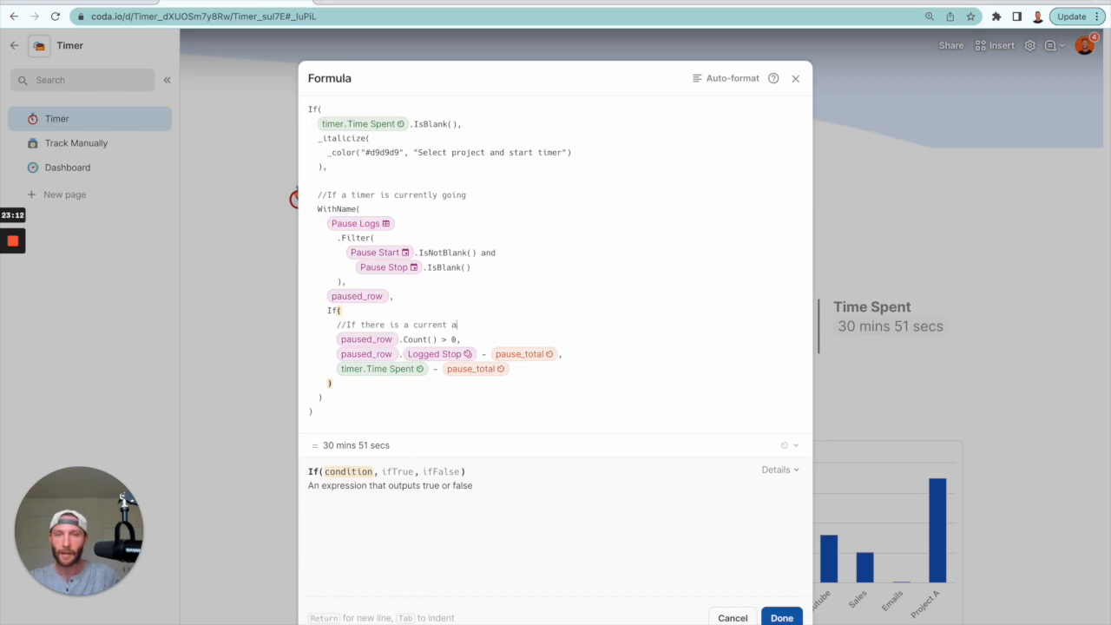
key("BackSpace")
type("paused timer")
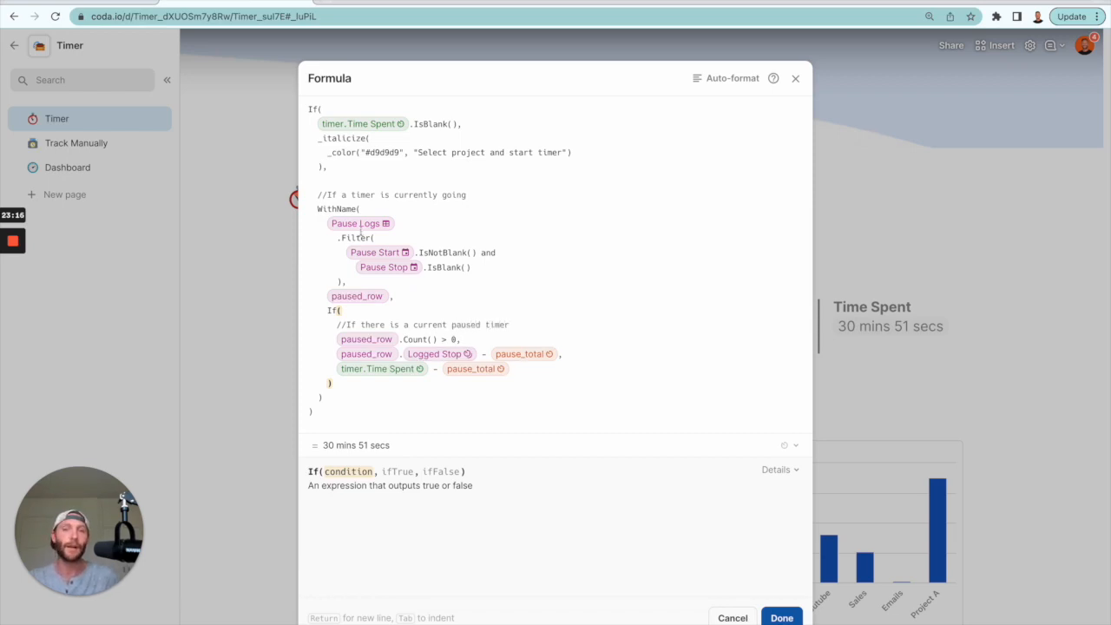
Add the comment "//Find that paused row, logged stopped, - pause timer" above the inner If's true-branch expression, separated by a blank line.
left_click(477, 342)
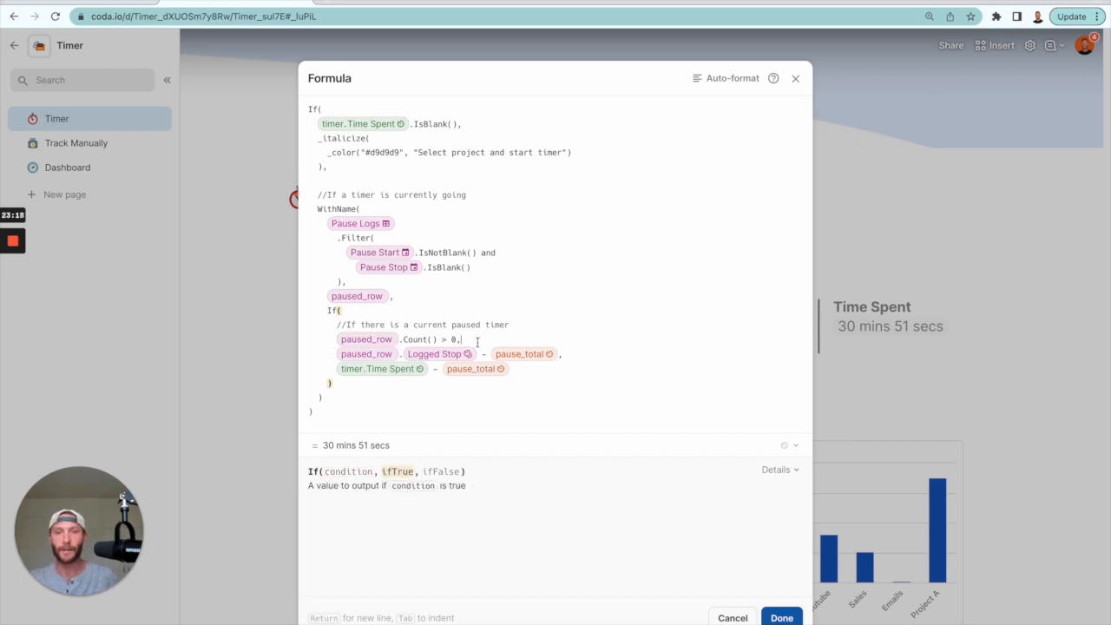
key("Return")
key("Return")
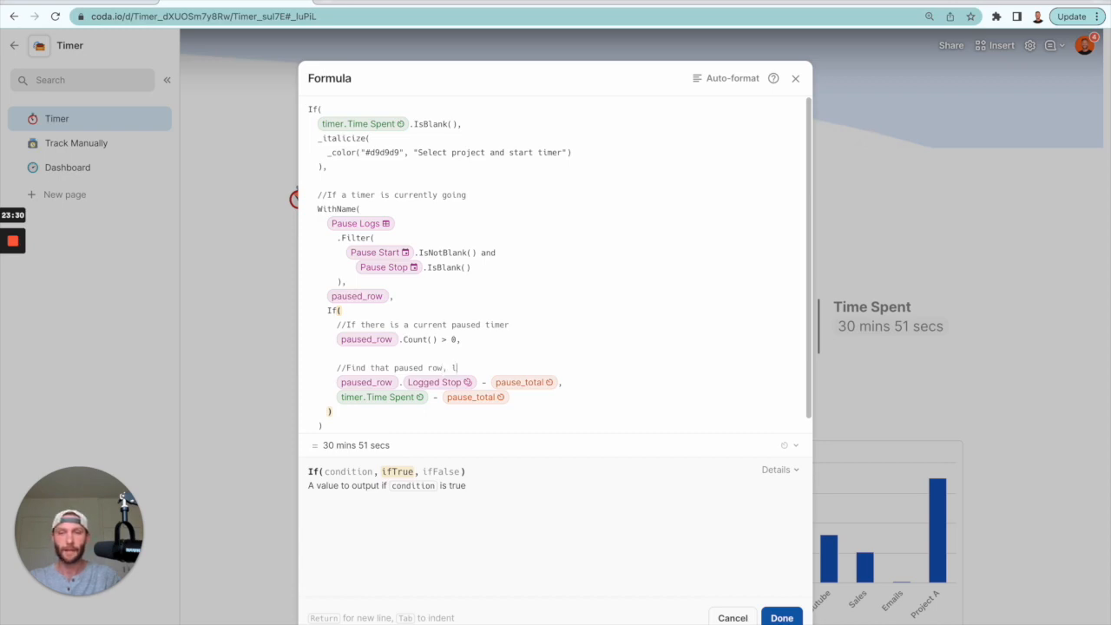
type("ope")
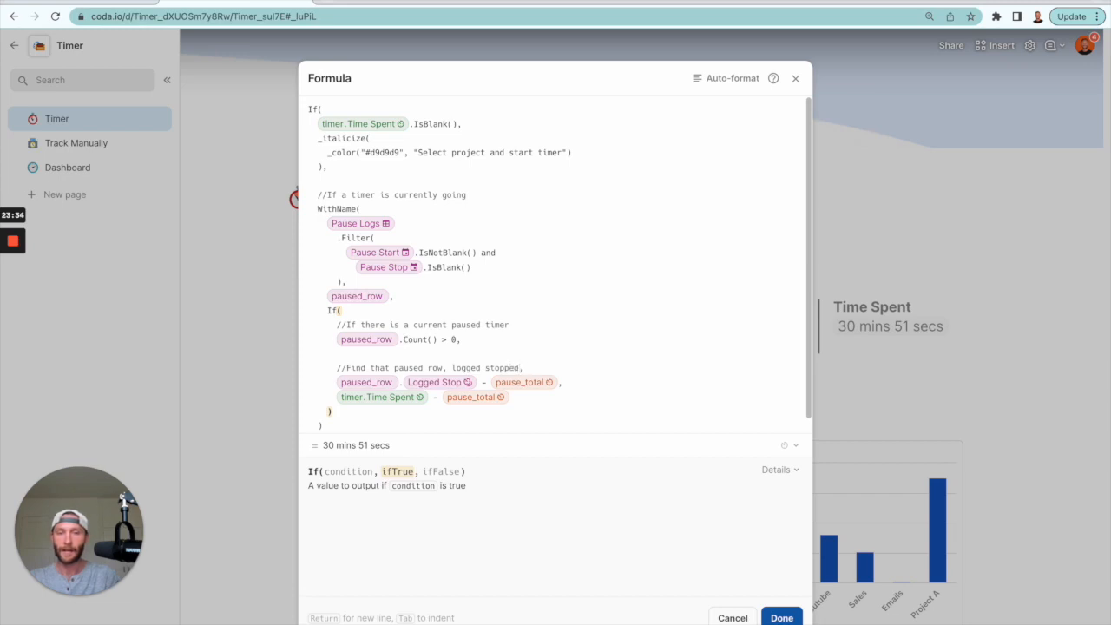
type("timer")
Append the comment "//Otherwise, take total time spent, and subtract my pause total" to the inner If's false branch and save the formula.
left_click(538, 401)
type("//Oth")
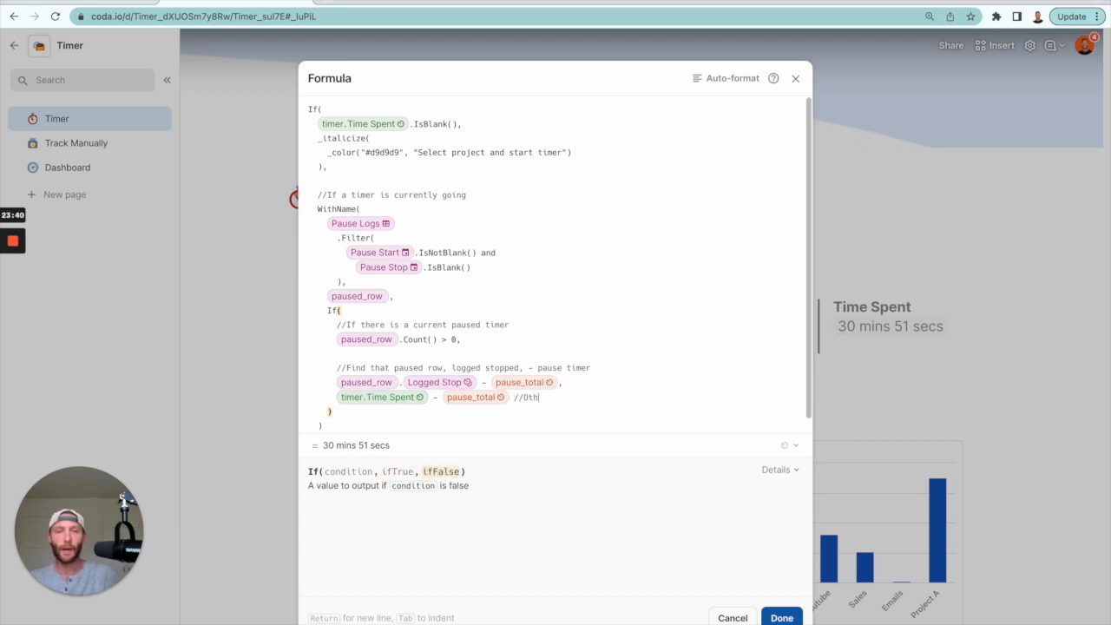
type("erwise, take total time spent")
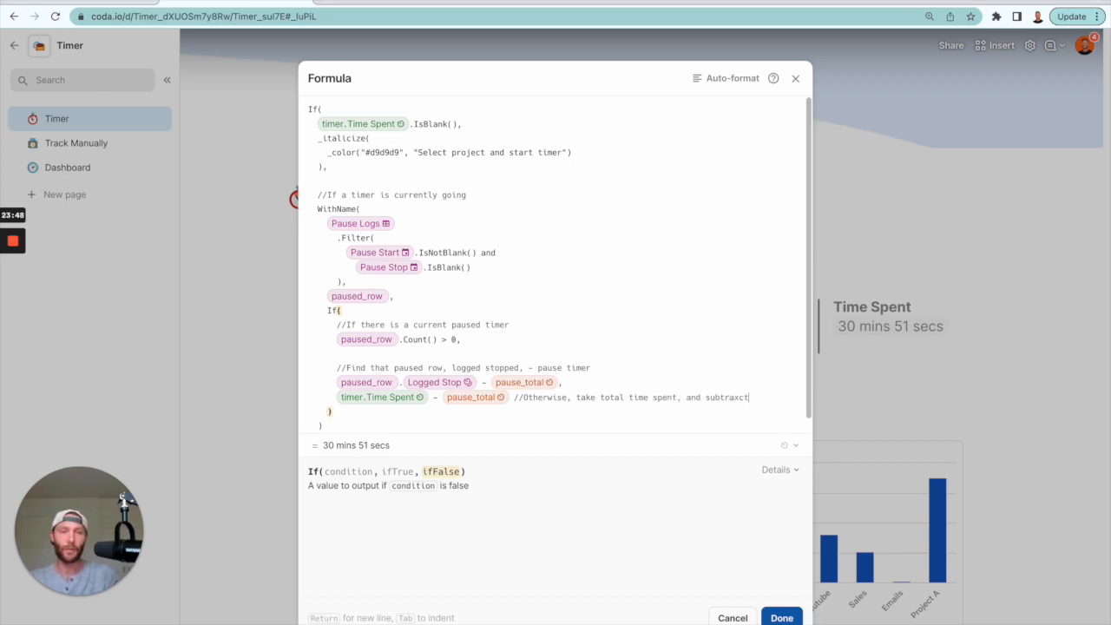
type(", and subtract my pause")
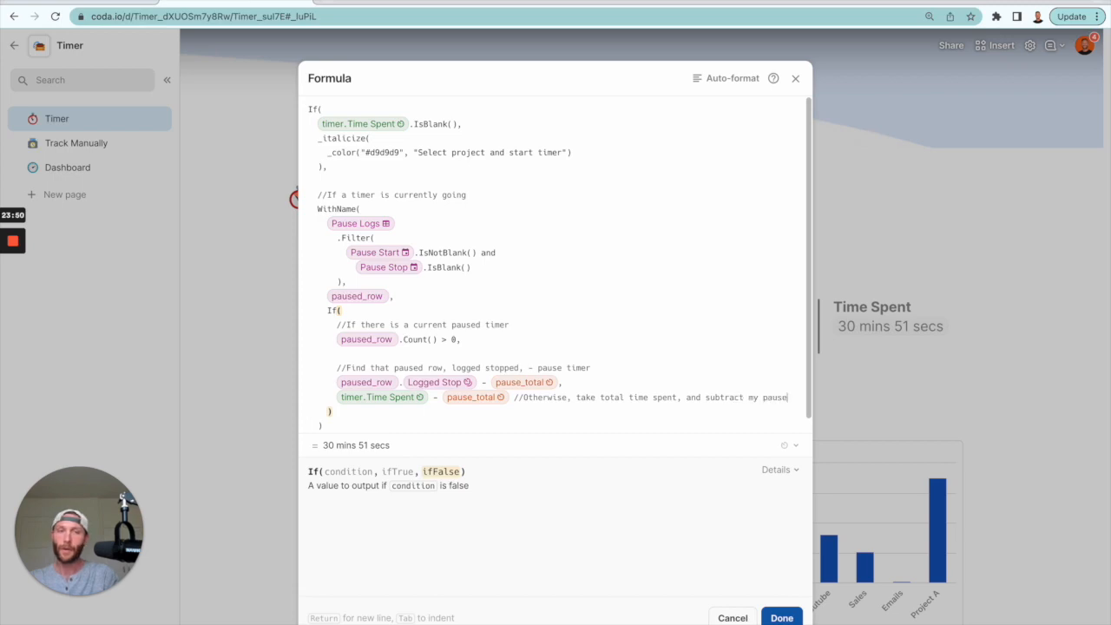
type(" total")
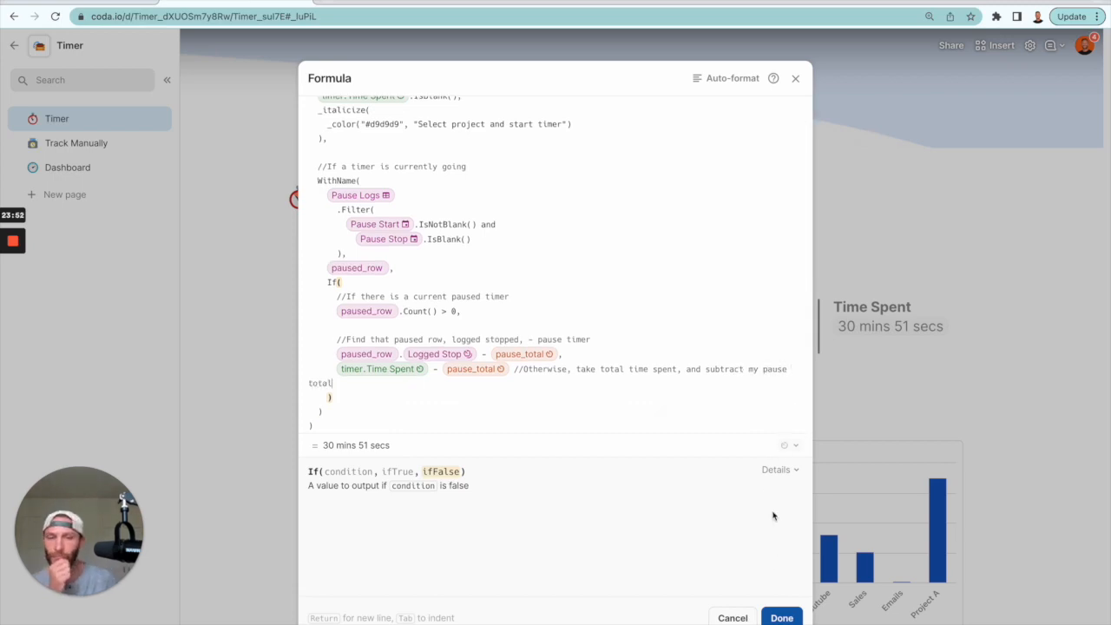
left_click(781, 617)
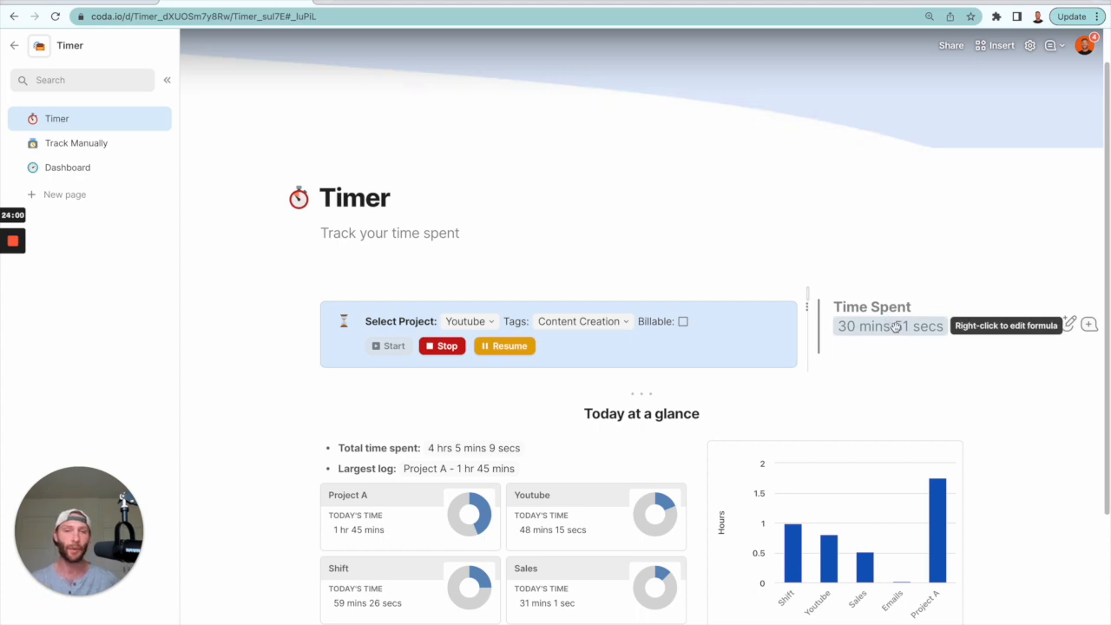
Switch back to the Untitled doc, expand the DB Logged Time table and add a column named Paused Time.
left_click(101, 1)
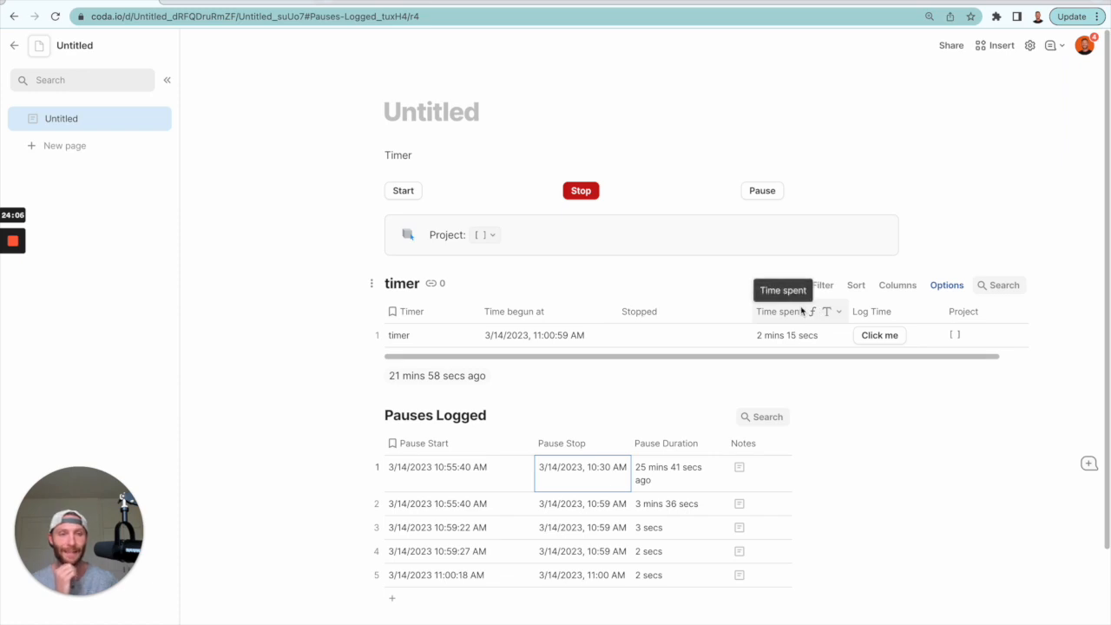
left_click_drag(672, 477, 675, 557)
scroll(675, 557, "down", 3)
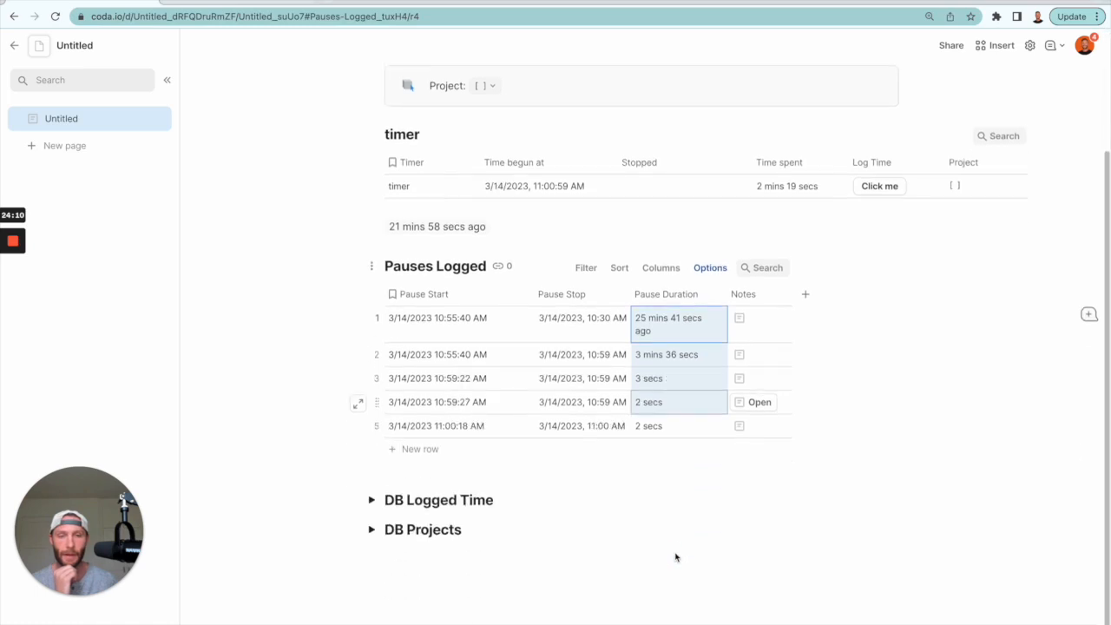
left_click(371, 501)
scroll(709, 538, "down", 4)
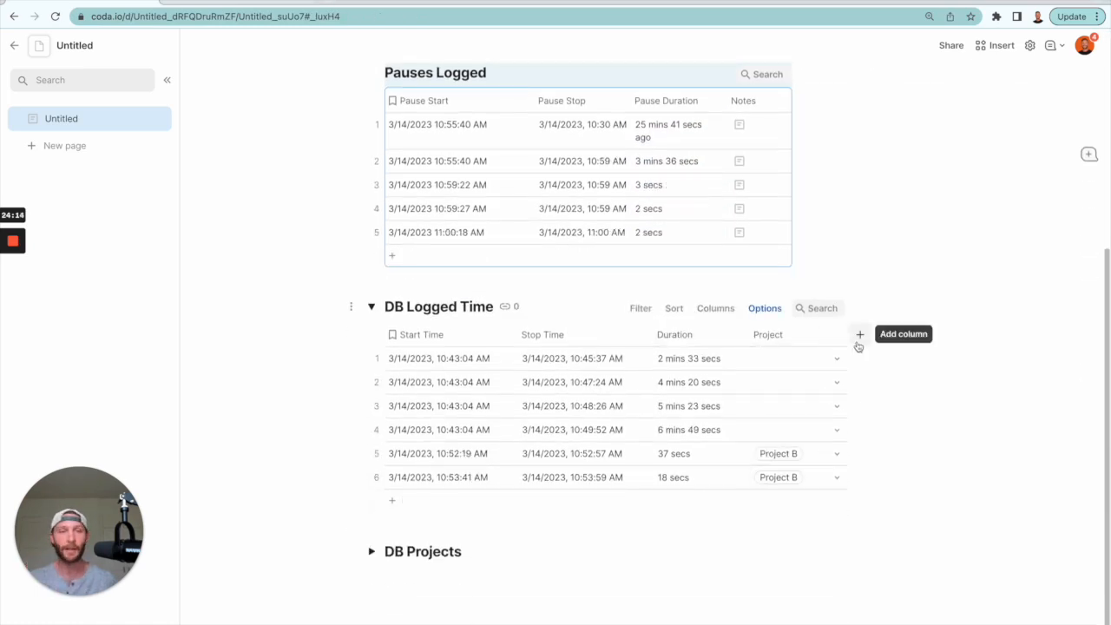
left_click(861, 335)
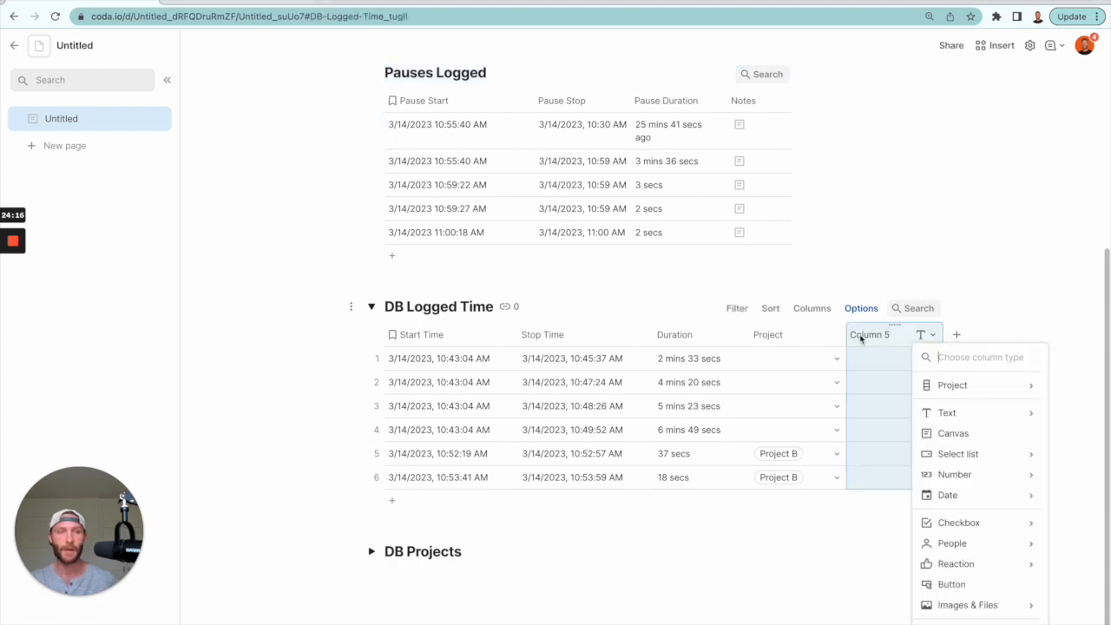
double_click(860, 337)
type("Paused Time")
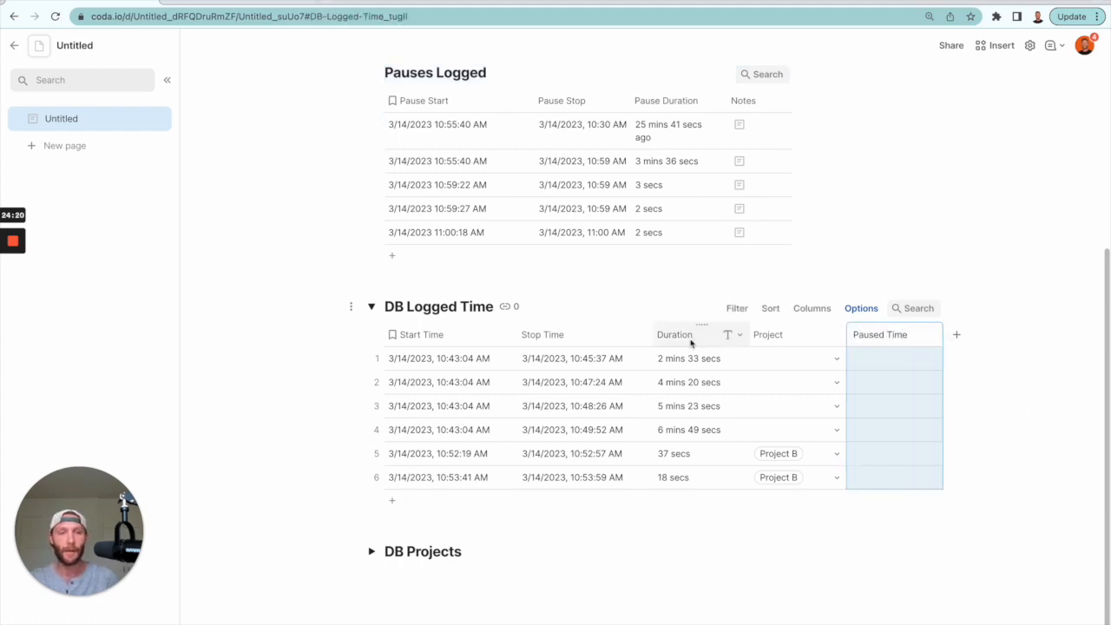
left_click(912, 384)
In the timer table's Log Time button, set the logged row's Paused Time value to total_pause_time.
scroll(681, 235, "up", 3)
scroll(680, 235, "up", 4)
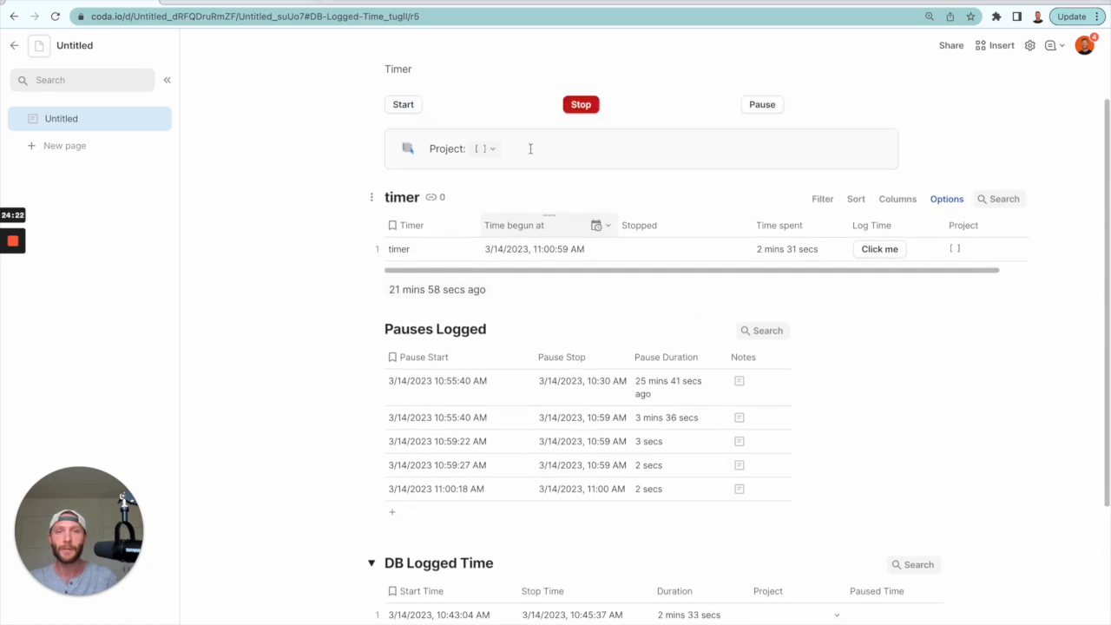
left_click(922, 311)
scroll(825, 486, "down", 3)
left_click(911, 467)
left_click(849, 442)
type("=total_pause_time")
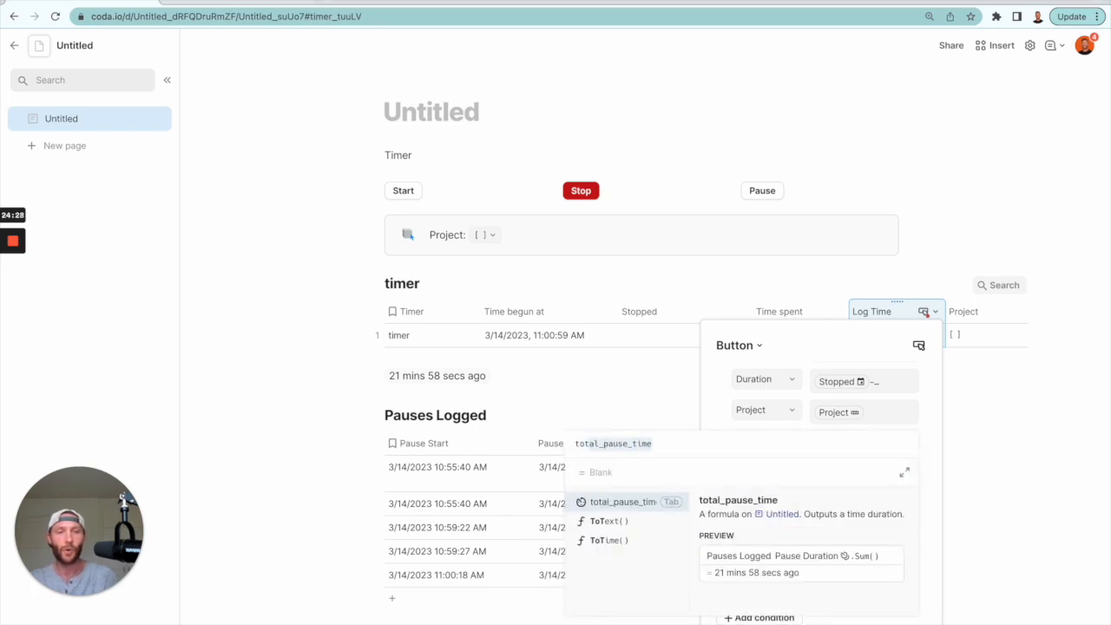
key("Return")
key("Return")
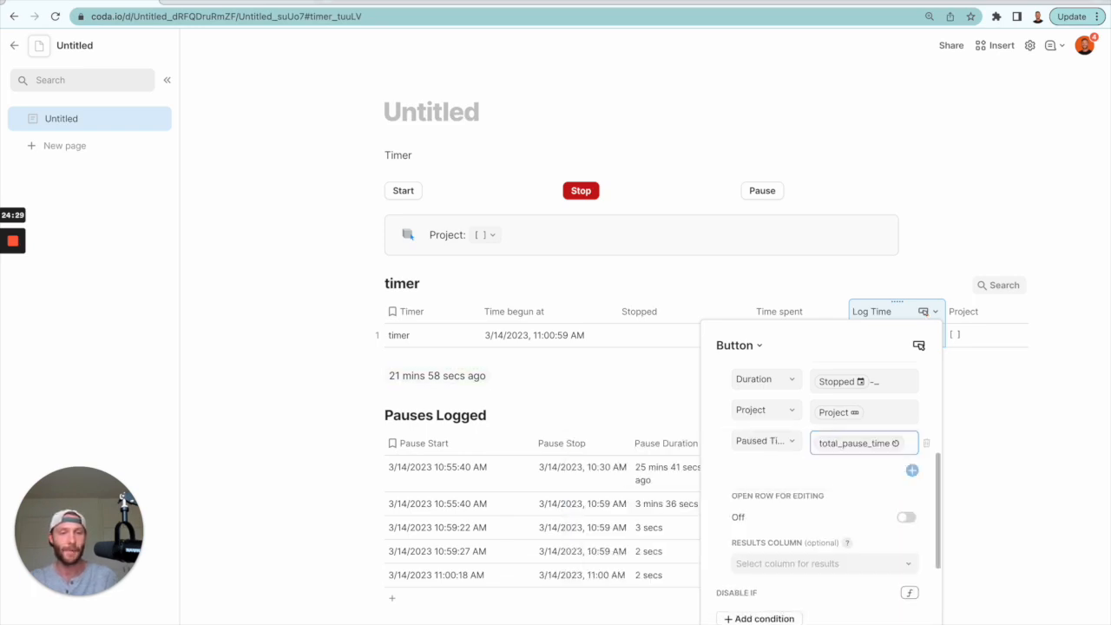
Examine the Pause Duration and Duration columns and the Duration value formula in the Log Time button.
left_click(655, 444)
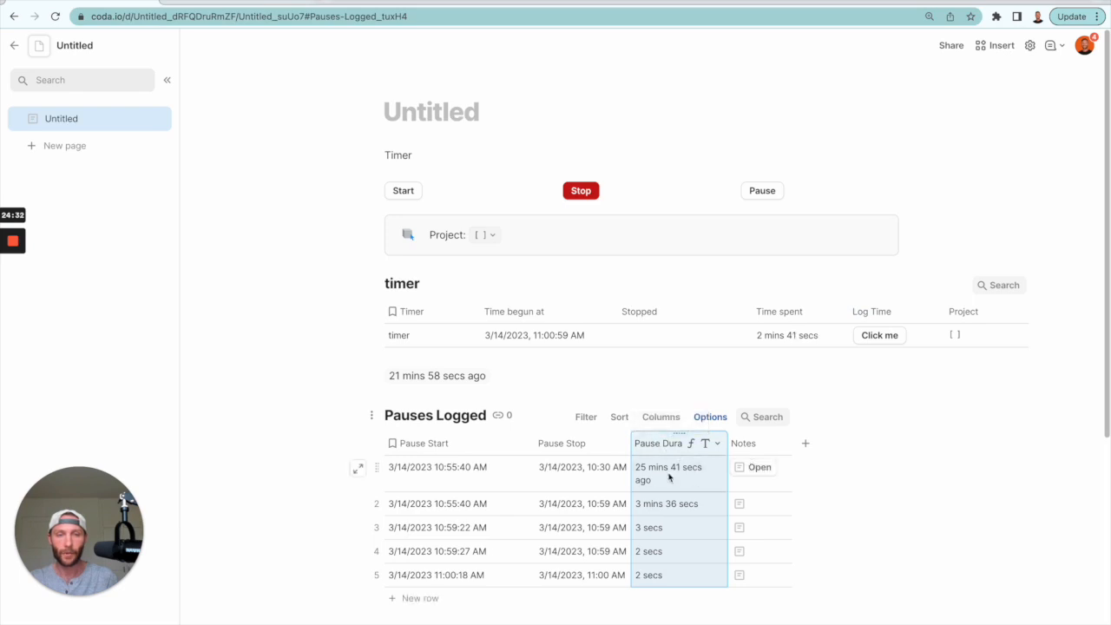
scroll(659, 495, "down", 5)
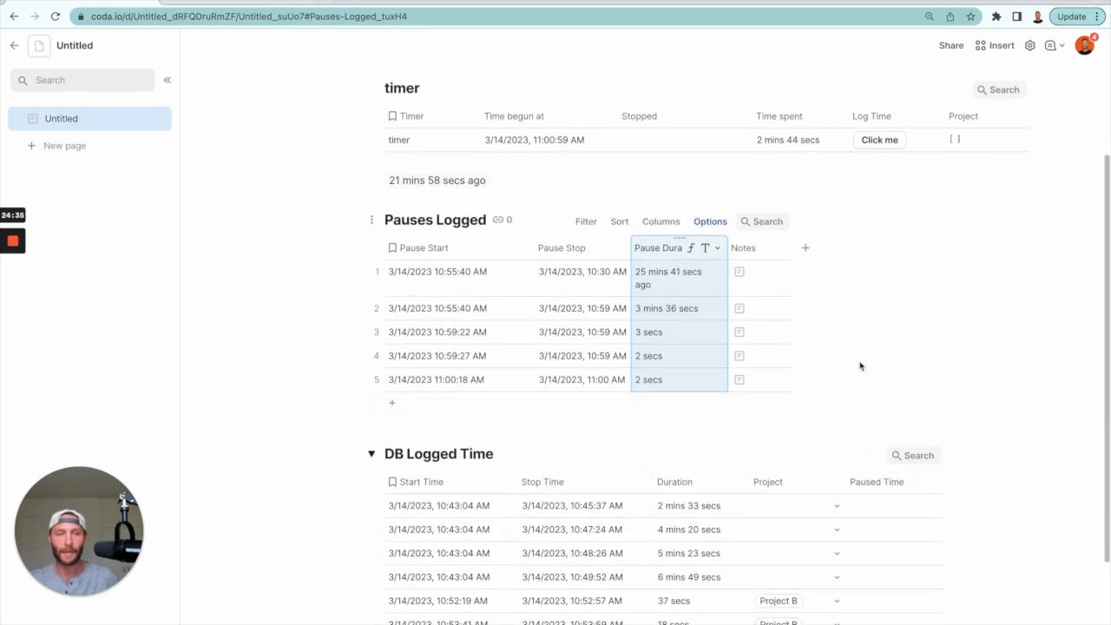
left_click(885, 487)
left_click(685, 485)
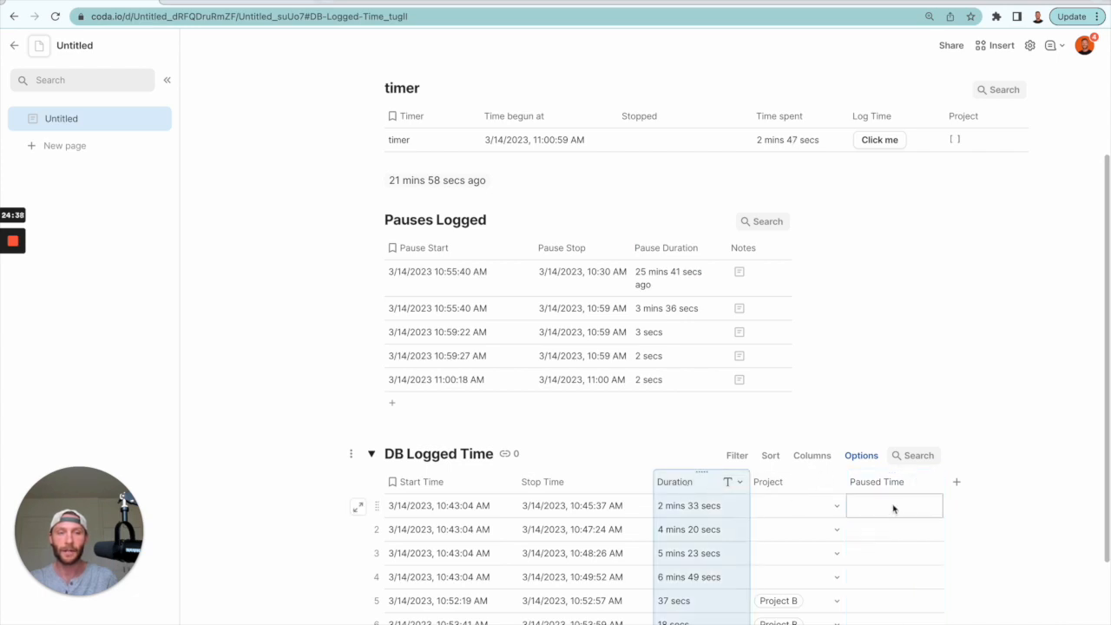
scroll(692, 482, "up", 4)
left_click(872, 264)
scroll(829, 429, "down", 1)
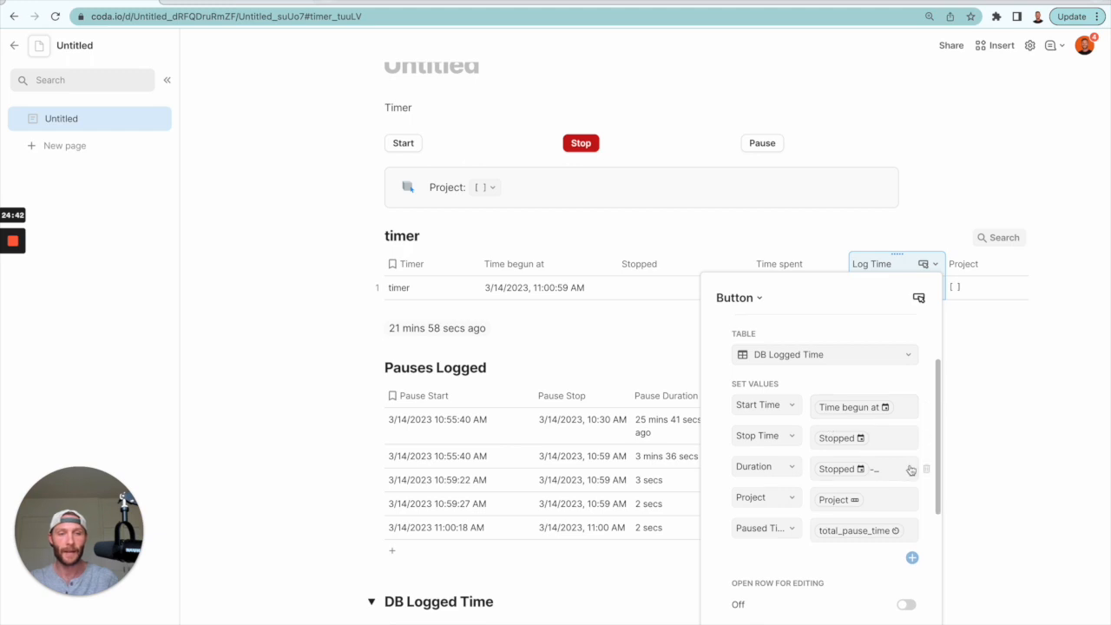
left_click(902, 469)
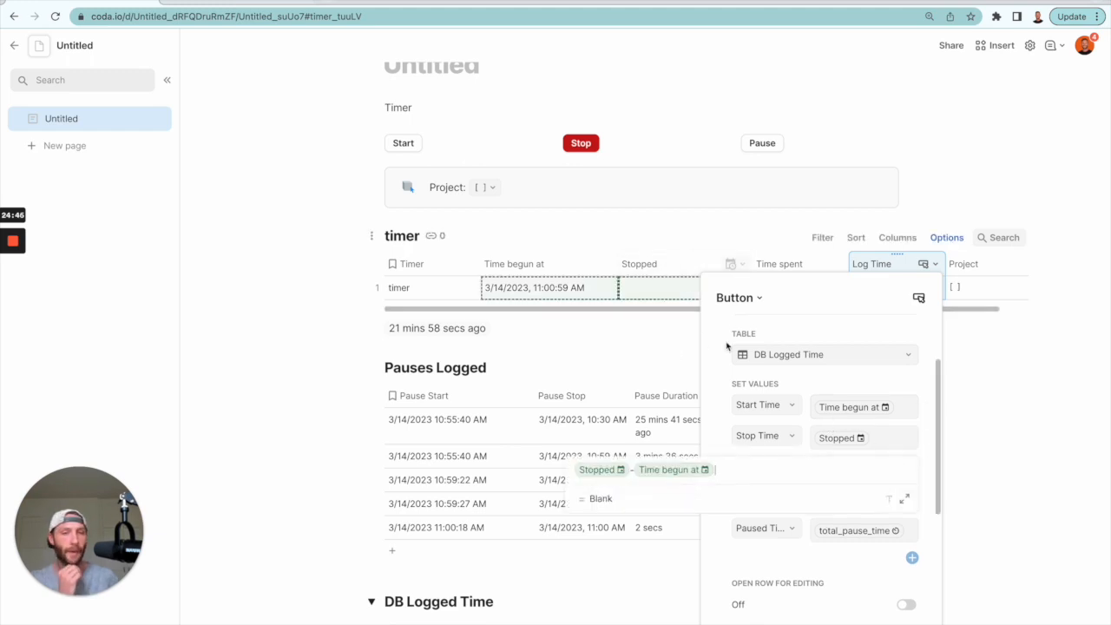
left_click(658, 302)
Rename the Duration column of DB Logged Time to Total Elapsed Time.
scroll(659, 399, "down", 3)
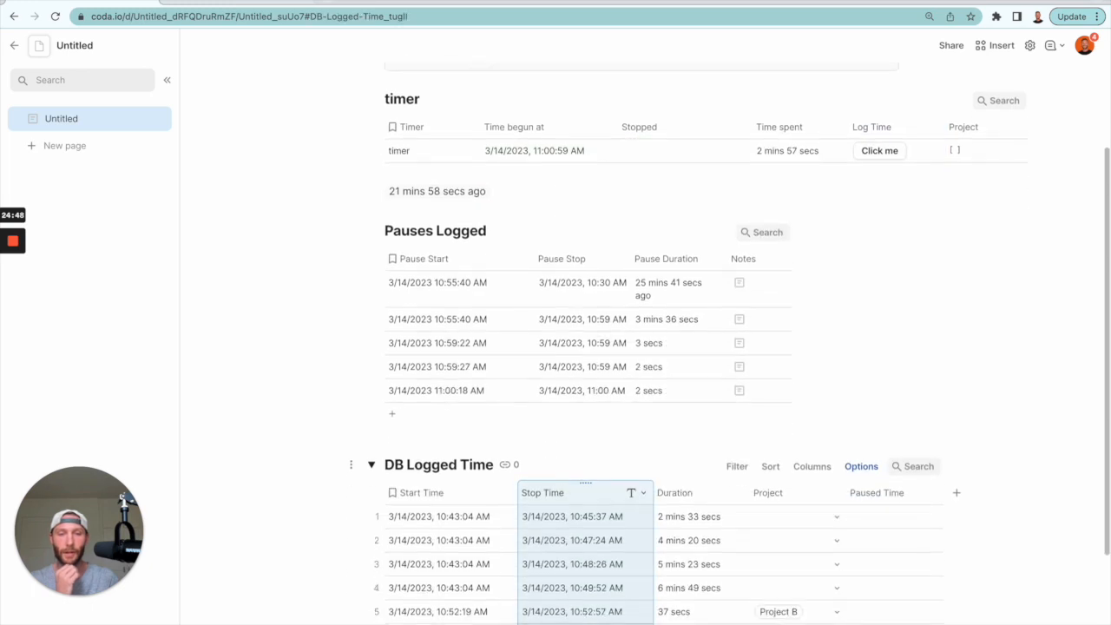
left_click(663, 493)
left_click(664, 492)
type("Total Elapsed Time")
left_click(891, 543)
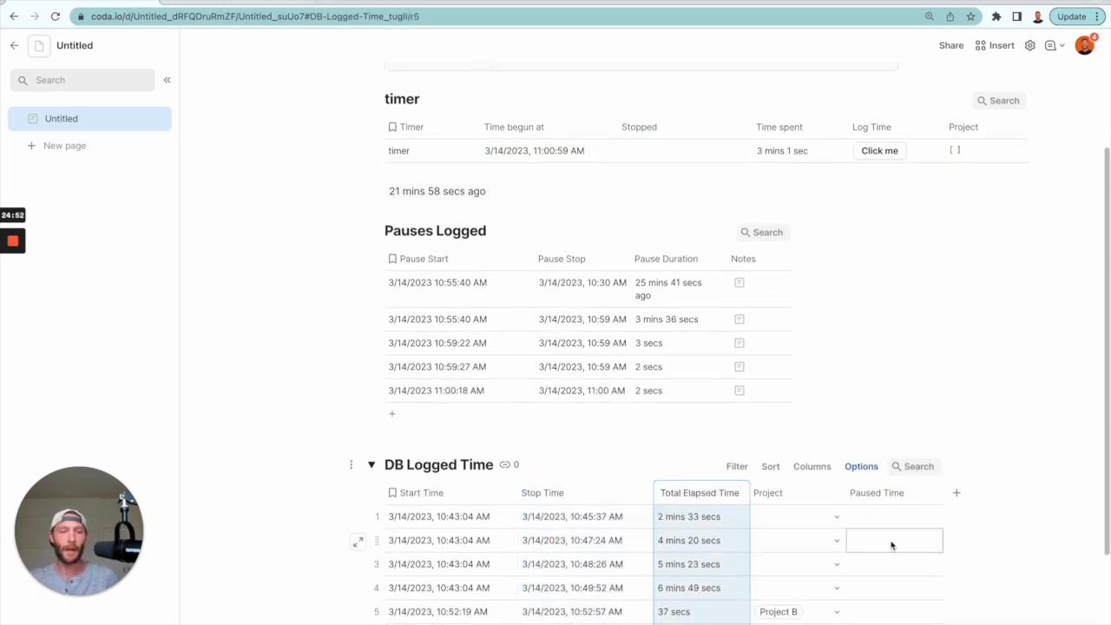
Add a column named "Time Spent working" to the end of DB Logged Time.
left_click(953, 494)
double_click(959, 498)
type("Time Spent working")
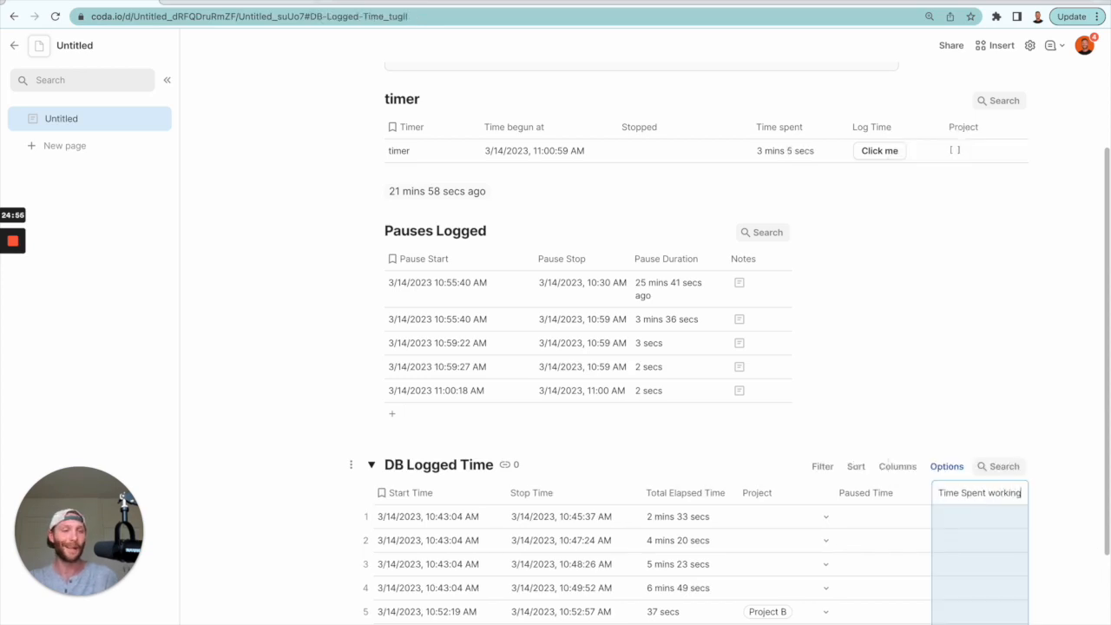
key("Return")
Run the Stop button to log the running timer and check its new row in DB Logged Time.
scroll(943, 562, "up", 3)
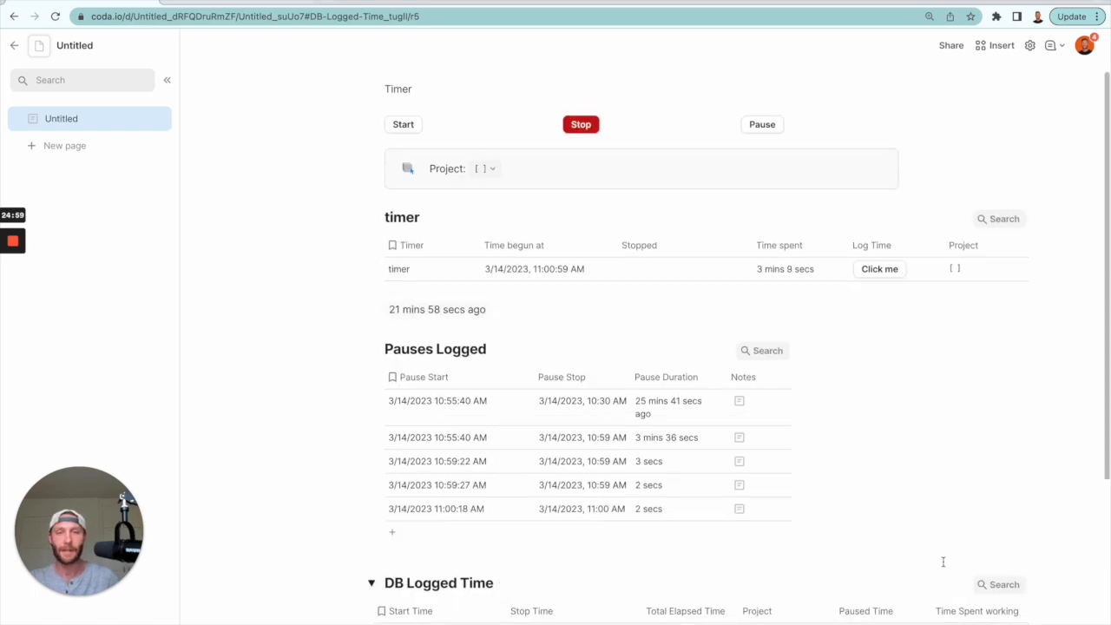
left_click(580, 127)
scroll(868, 416, "down", 4)
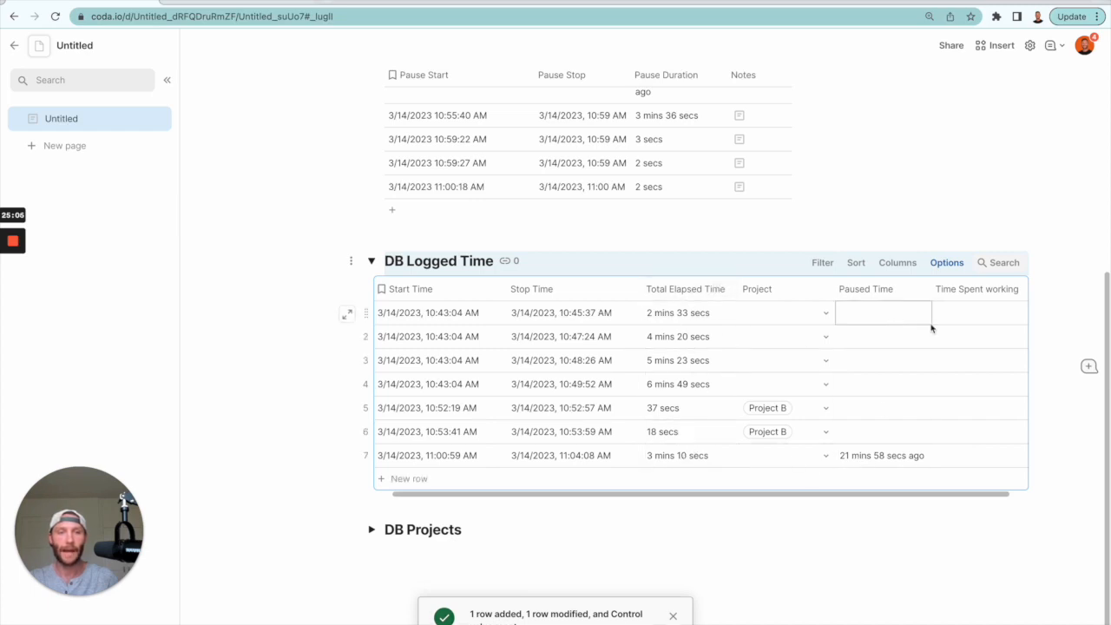
Set the Time Spent working column's formula in DB Logged Time to Total Elapsed Time minus Paused Time.
left_click(960, 295)
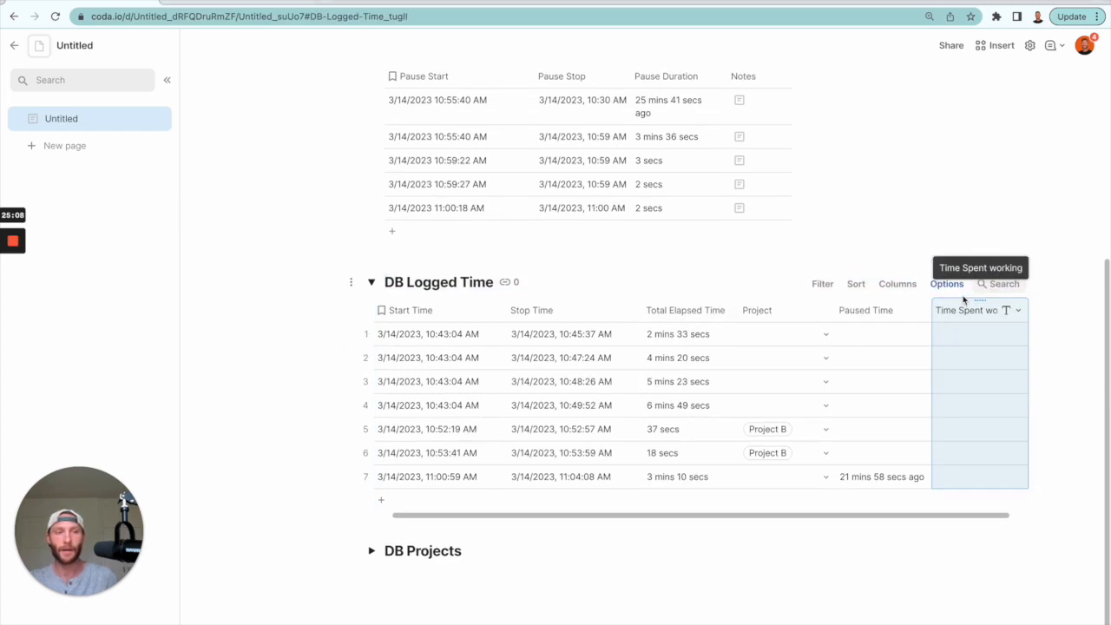
key("=")
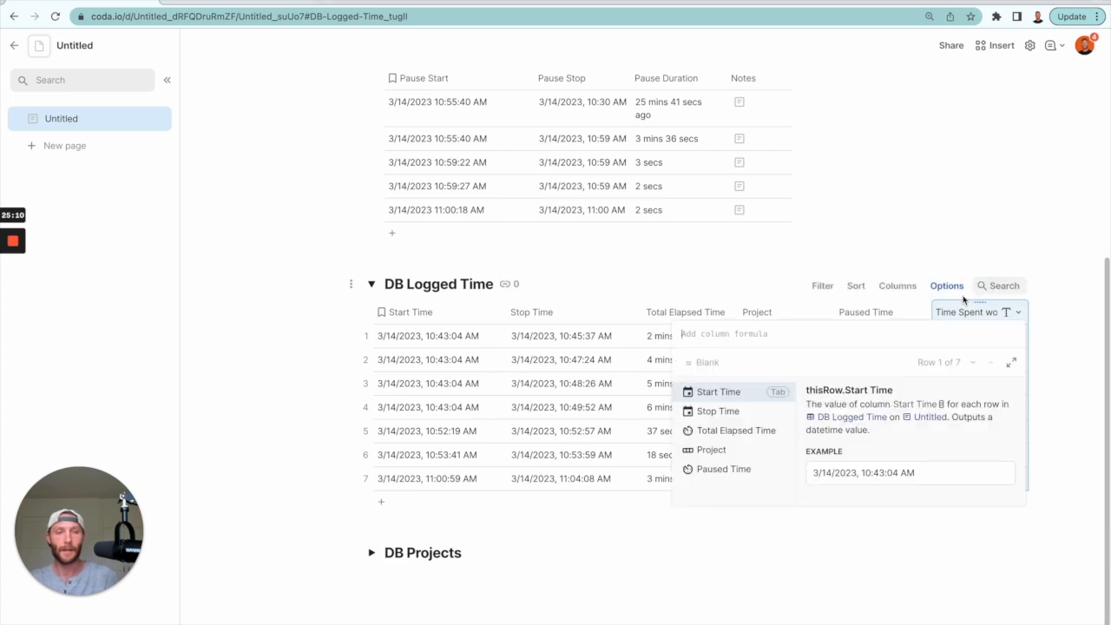
type("total")
key("Tab")
type("-")
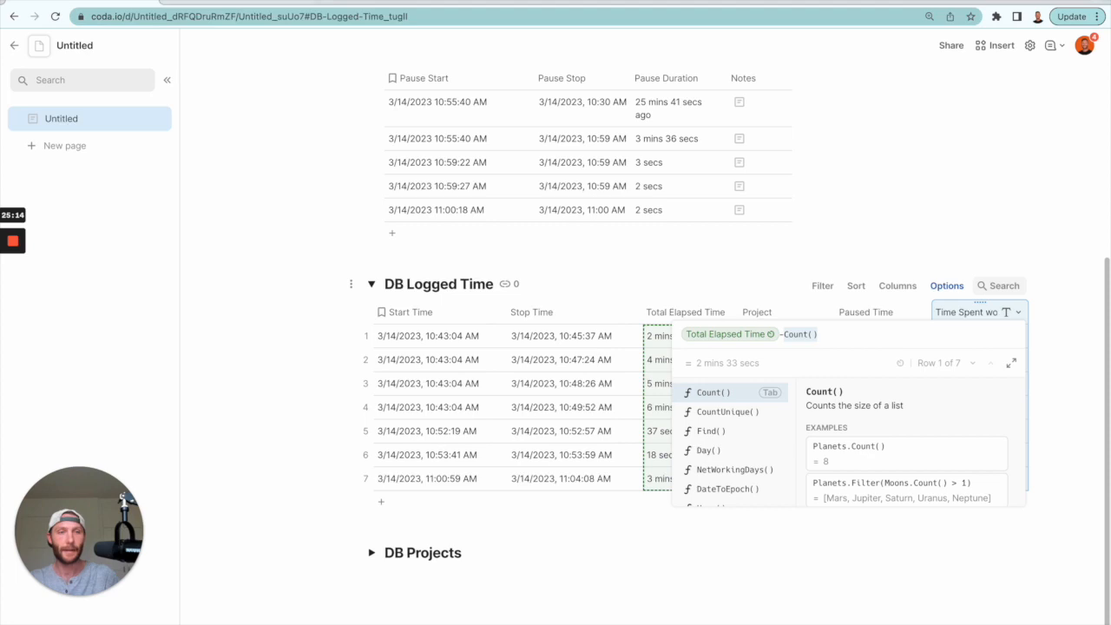
type("paused Time")
key("Tab")
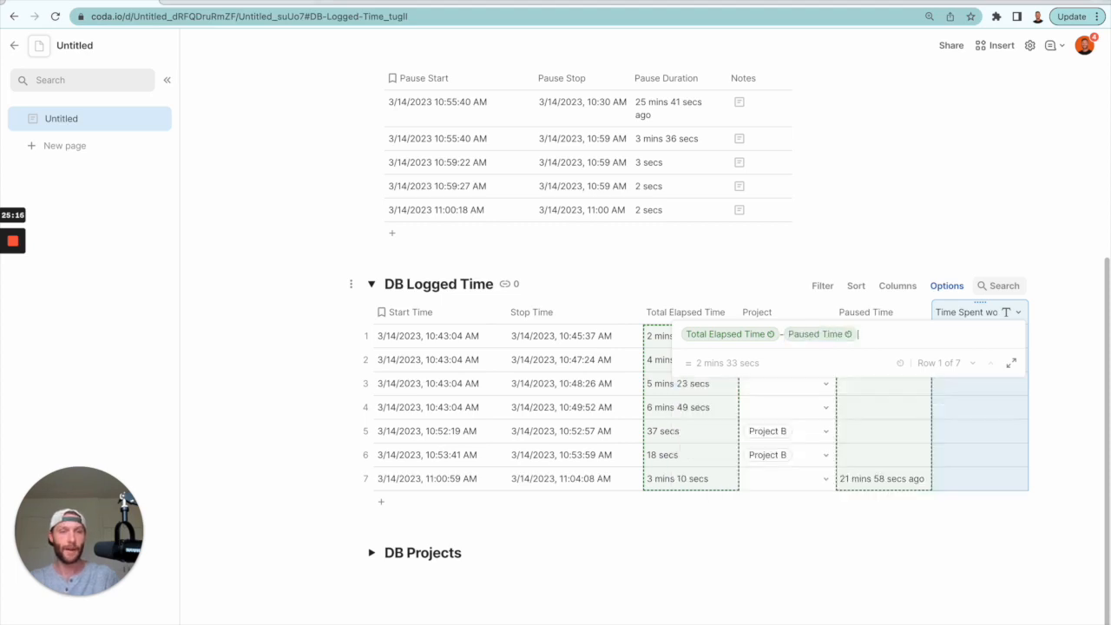
key("Return")
Append a DeleteRows action for the Pauses Logged table to the end of the Stop button's RunActions formula.
scroll(933, 408, "up", 4)
left_click(521, 346)
left_click_drag(475, 341, 501, 454)
scroll(501, 454, "up", 3)
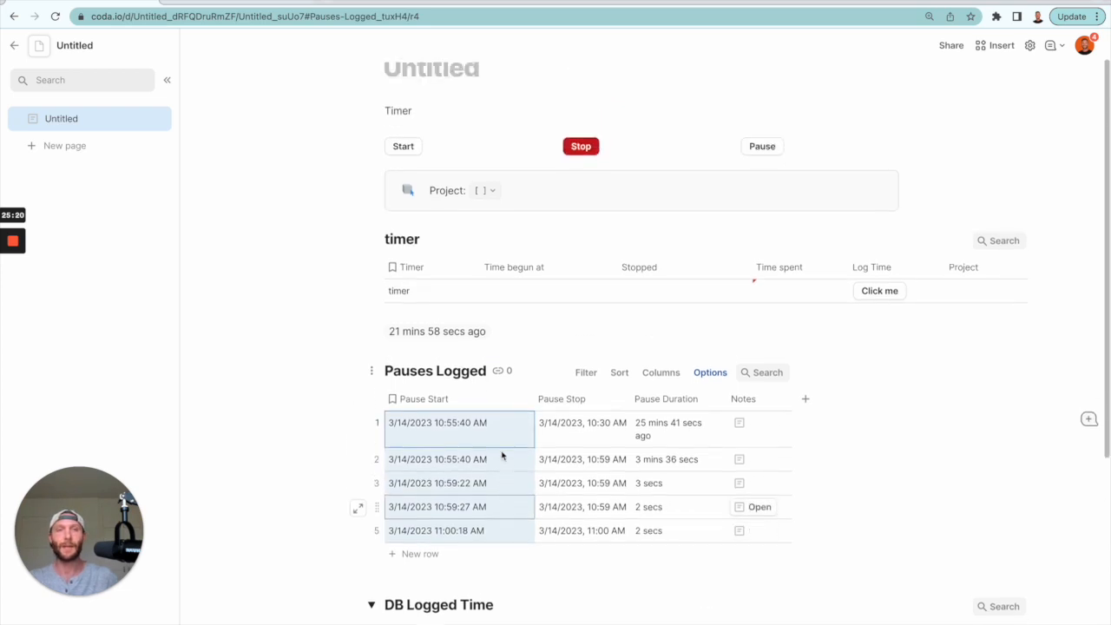
left_click(580, 185)
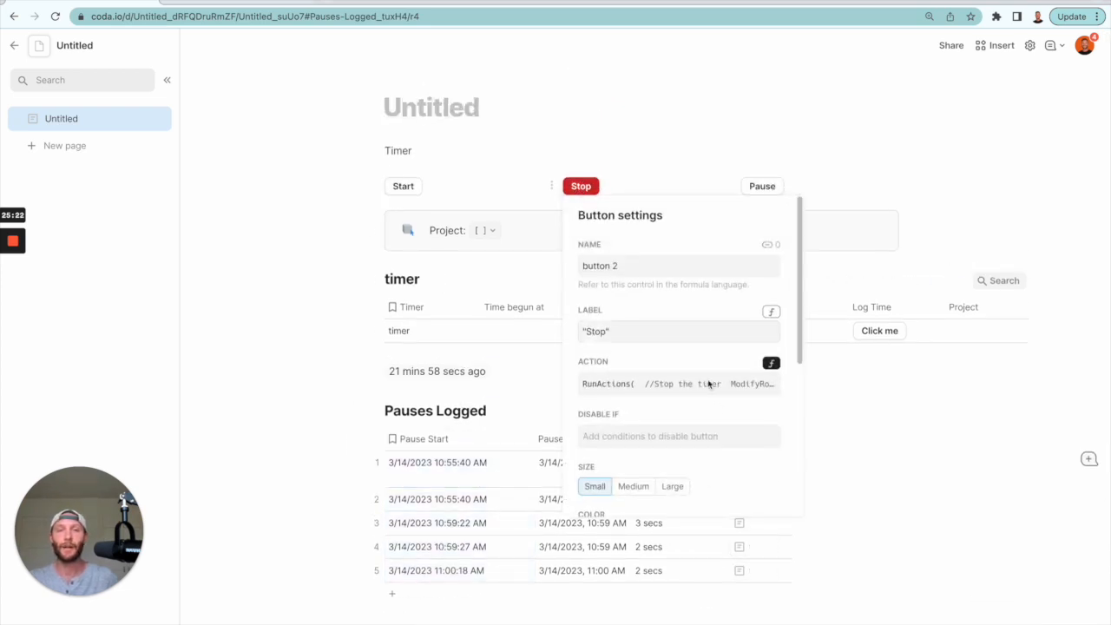
scroll(785, 397, "down", 5)
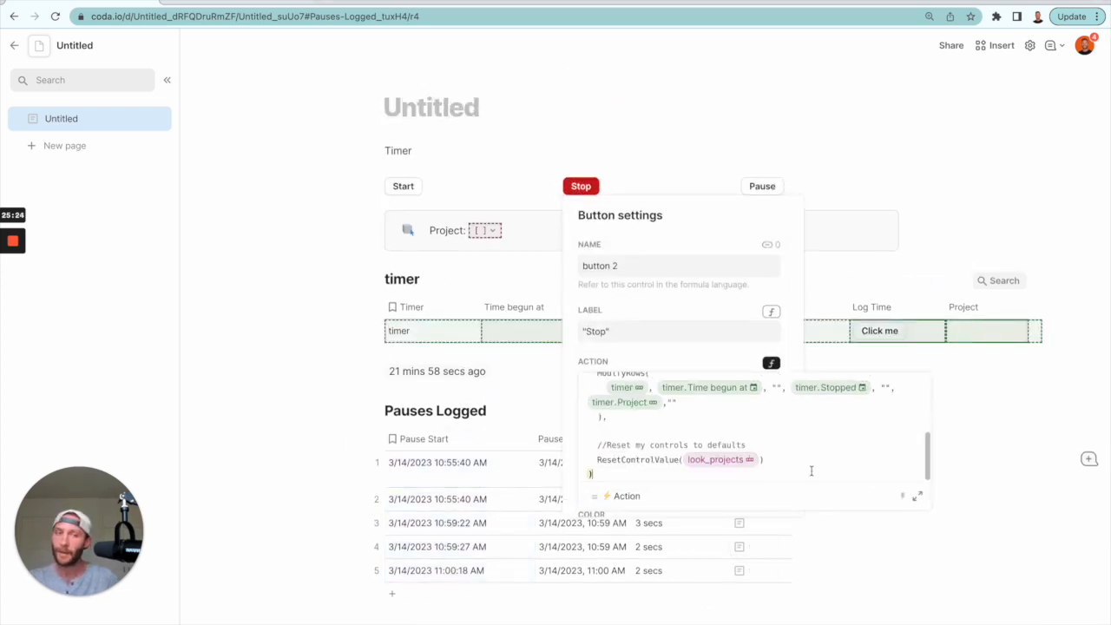
type(",DeleteRows(")
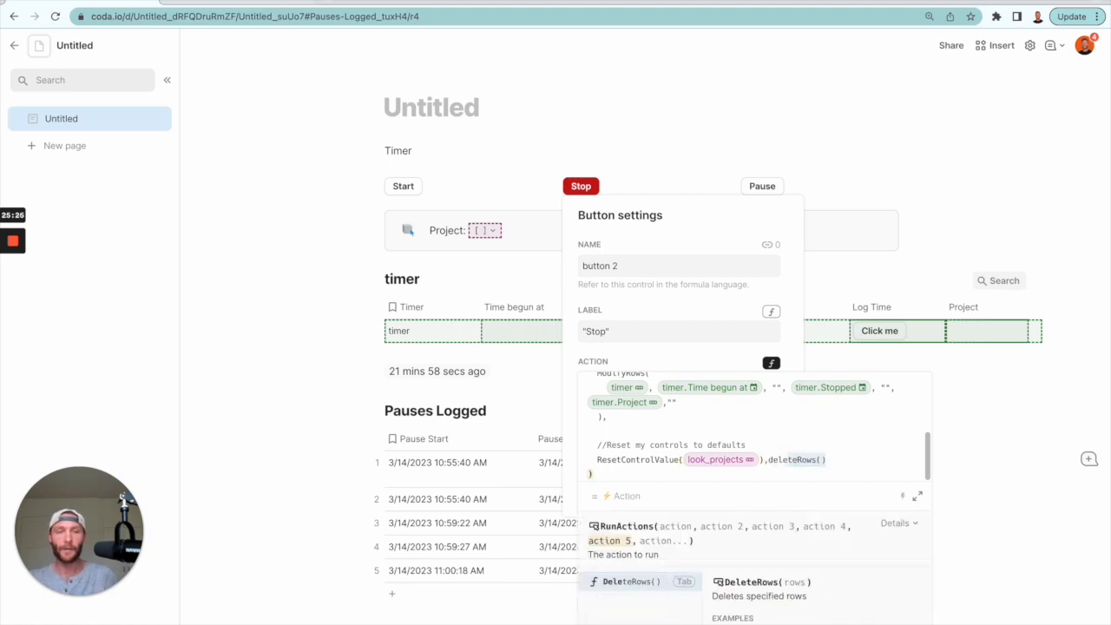
key("Tab")
type("pa")
key("Tab")
key("Return")
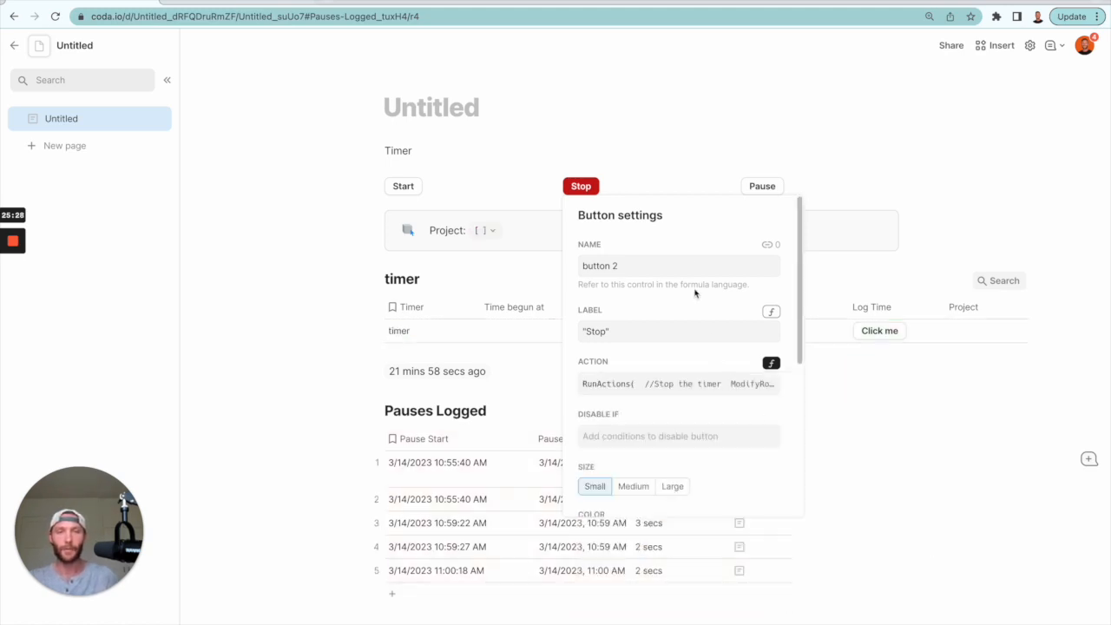
left_click(667, 144)
Delete all existing rows from the Pauses Logged table.
left_click(376, 463)
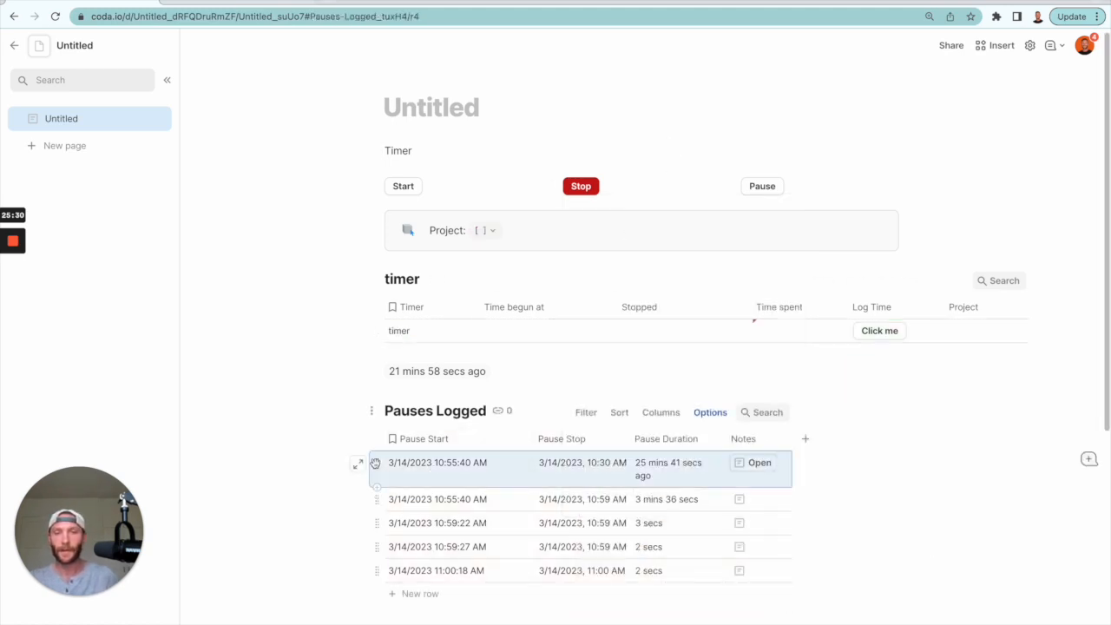
left_click(376, 570, "shift")
key("Delete")
Choose Client A in the Project control and start the timer.
left_click(484, 230)
left_click(555, 325)
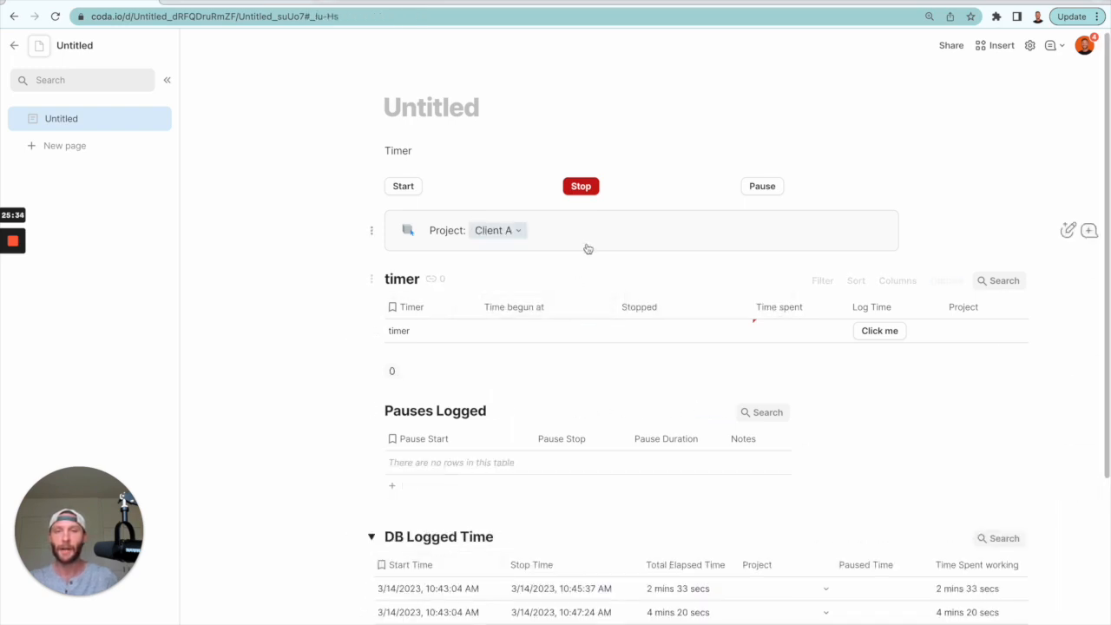
left_click(403, 186)
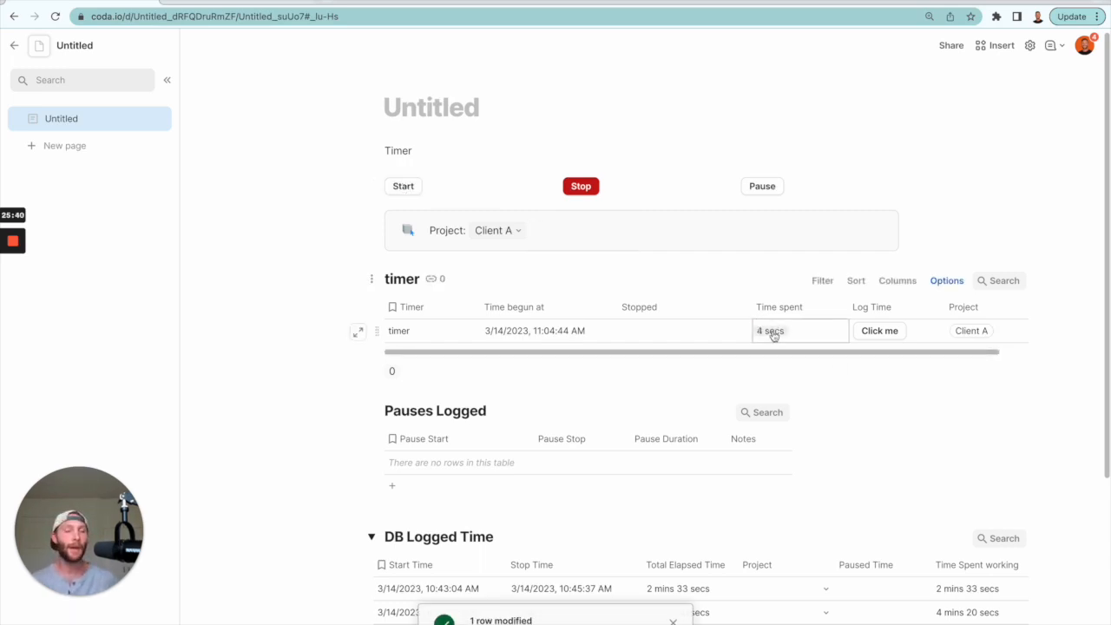
Pause the running timer, resume it after several seconds, and check the Pauses Logged and DB Logged Time tables.
left_click(764, 189)
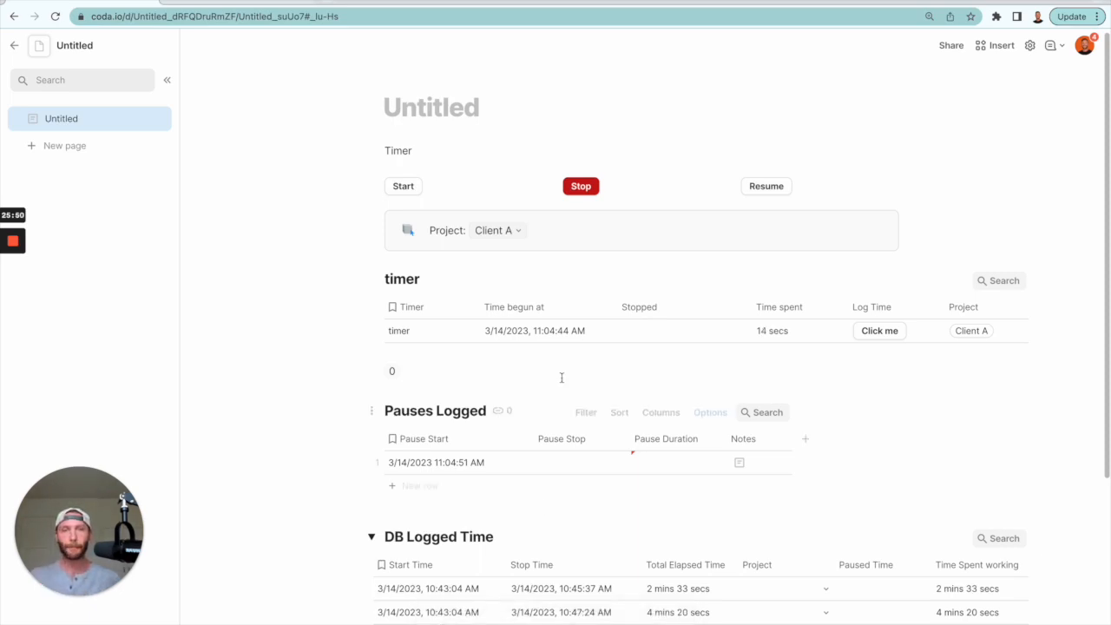
left_click(767, 187)
left_click(654, 469)
scroll(655, 469, "down", 3)
scroll(655, 469, "down", 2)
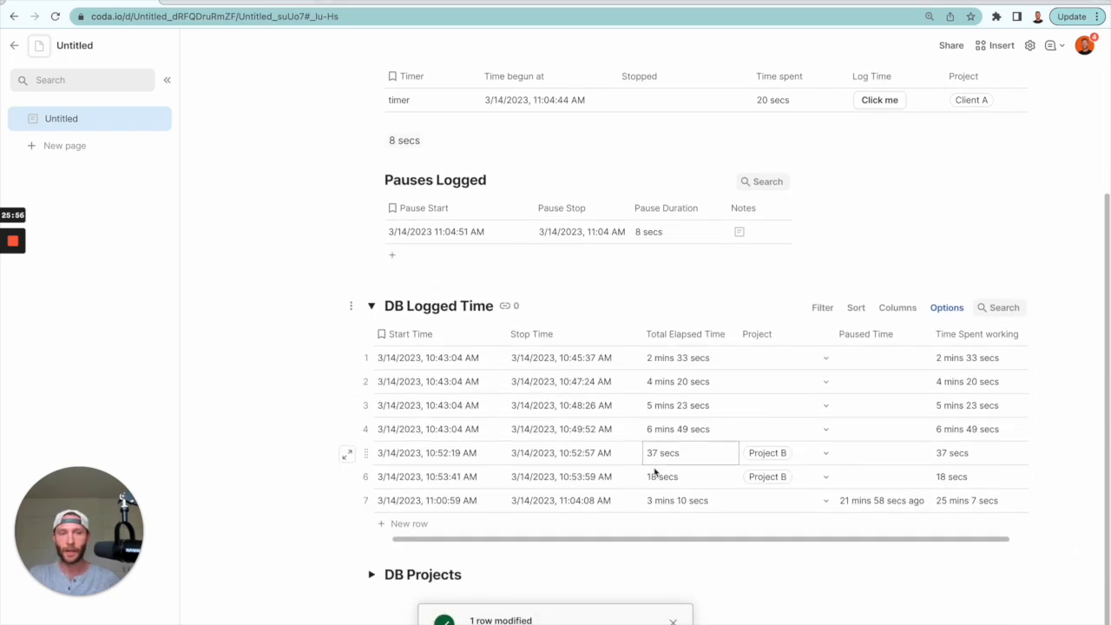
Stop the timer to log the Client A session and check its new row in DB Logged Time.
scroll(654, 470, "up", 4)
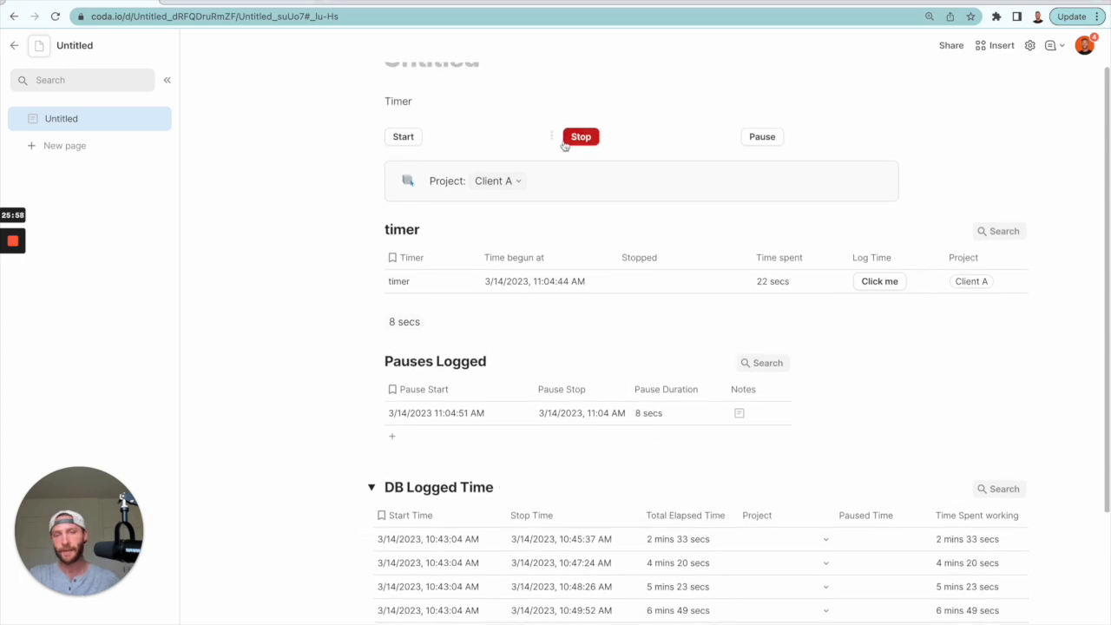
left_click(588, 139)
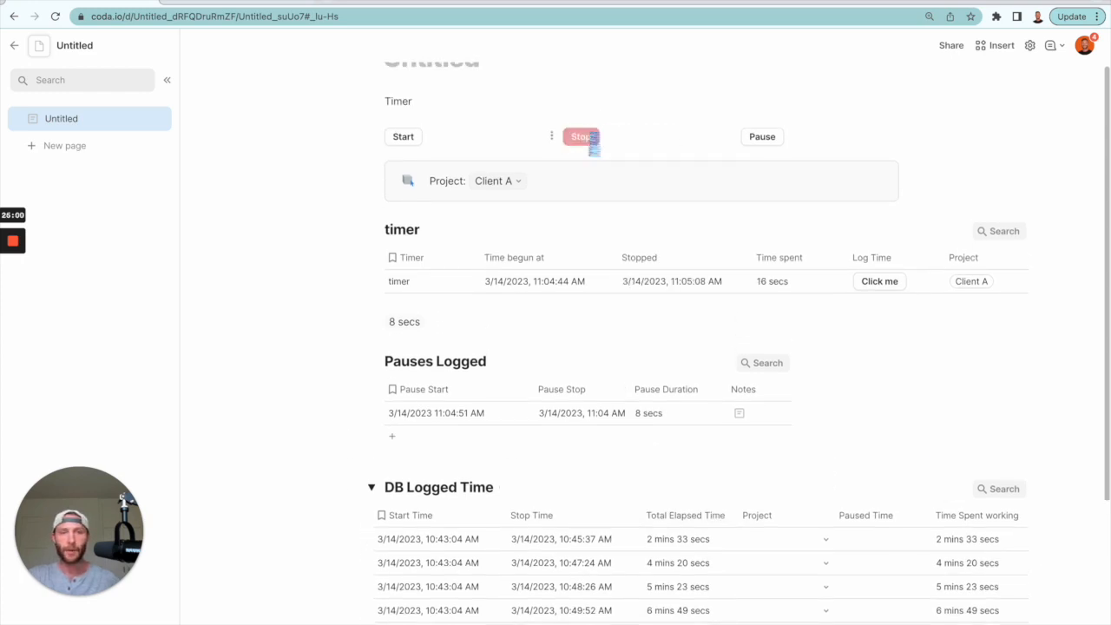
scroll(748, 260, "down", 3)
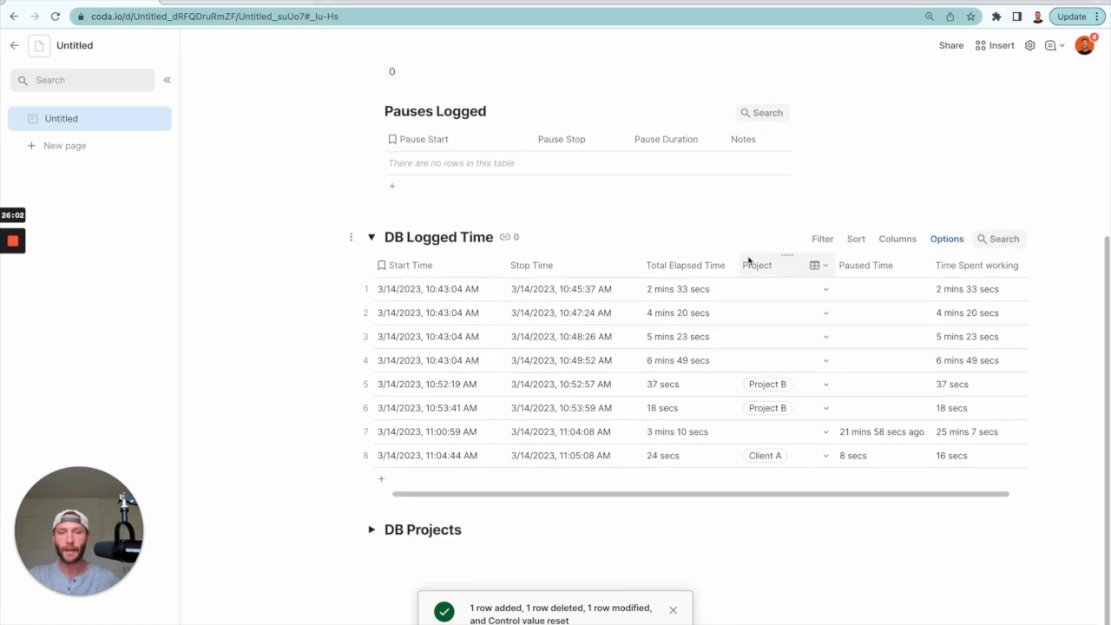
left_click(682, 459)
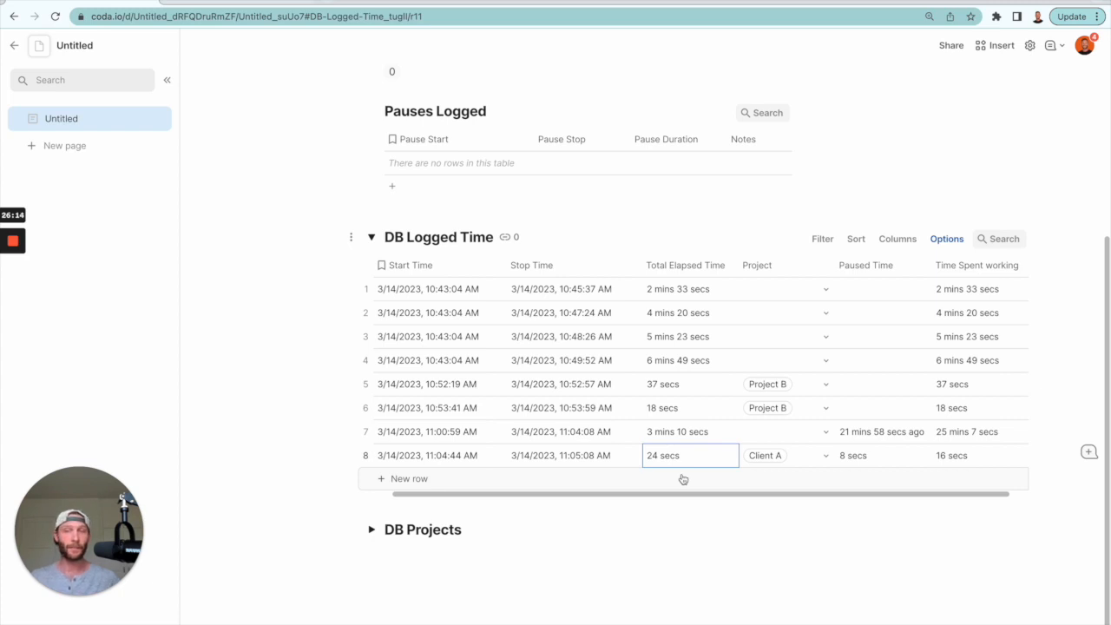
Switch to the finished Timer doc and look over its Dashboard page and the Timer page's project control.
scroll(683, 479, "up", 5)
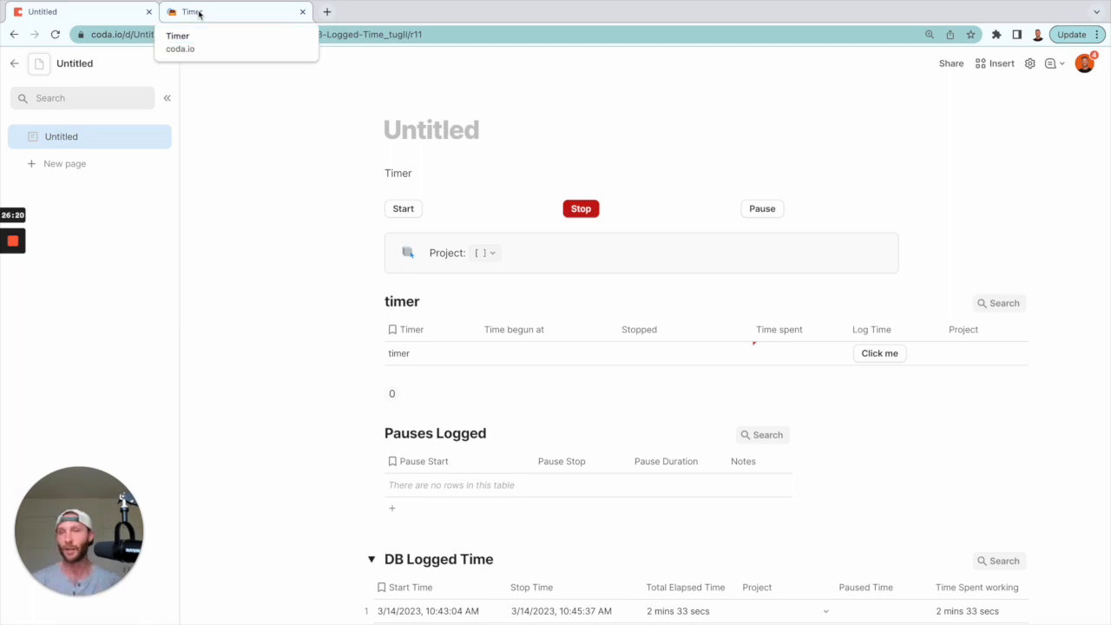
left_click(199, 13)
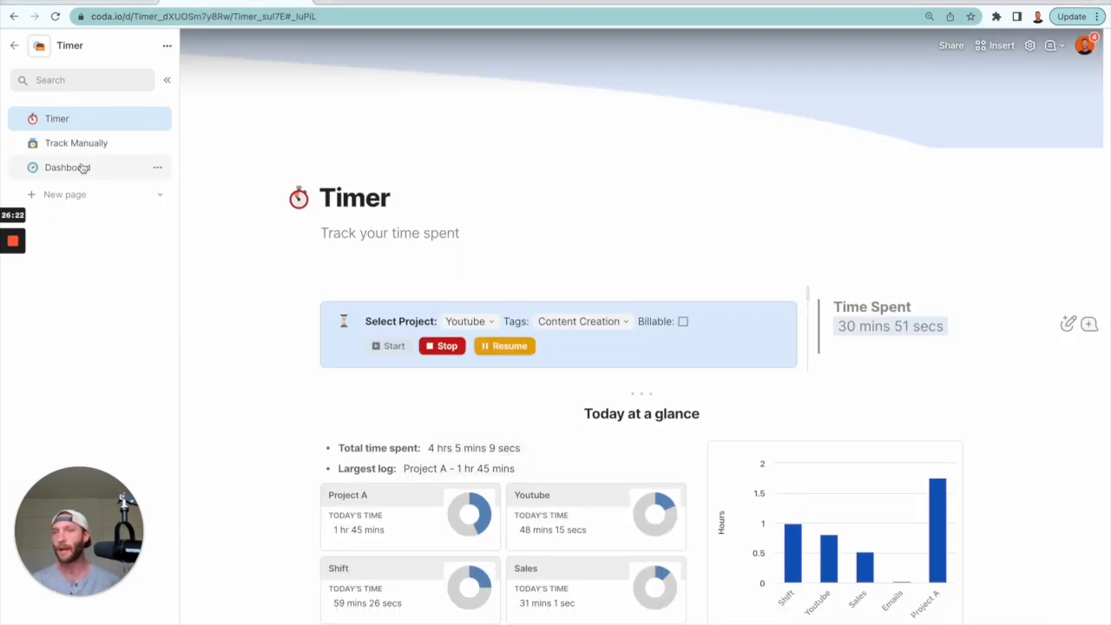
left_click(76, 162)
left_click(71, 166)
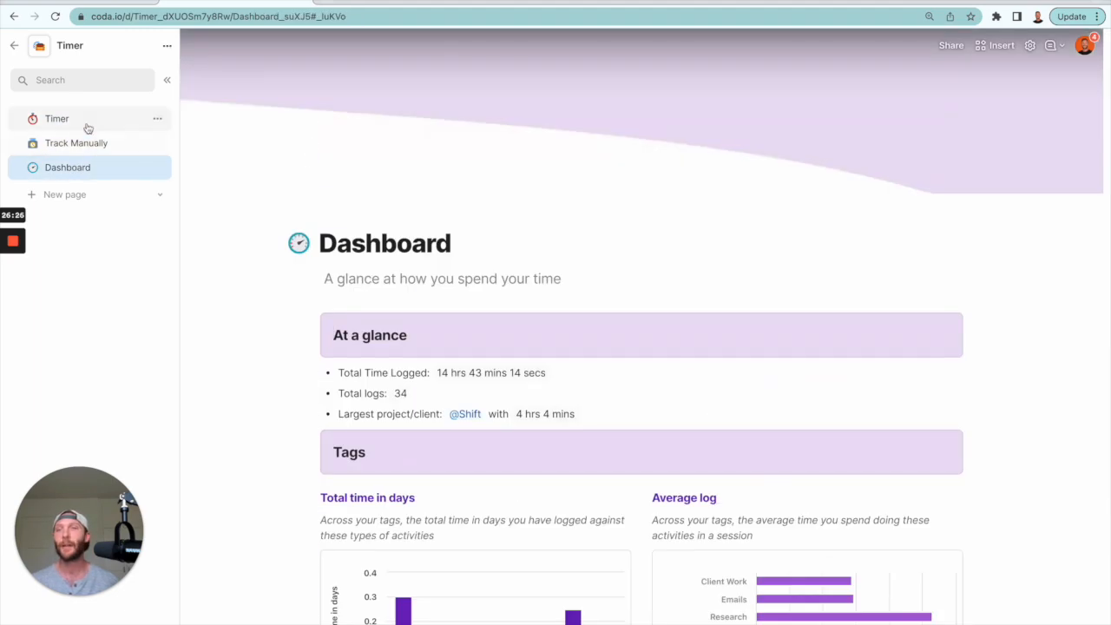
left_click(87, 122)
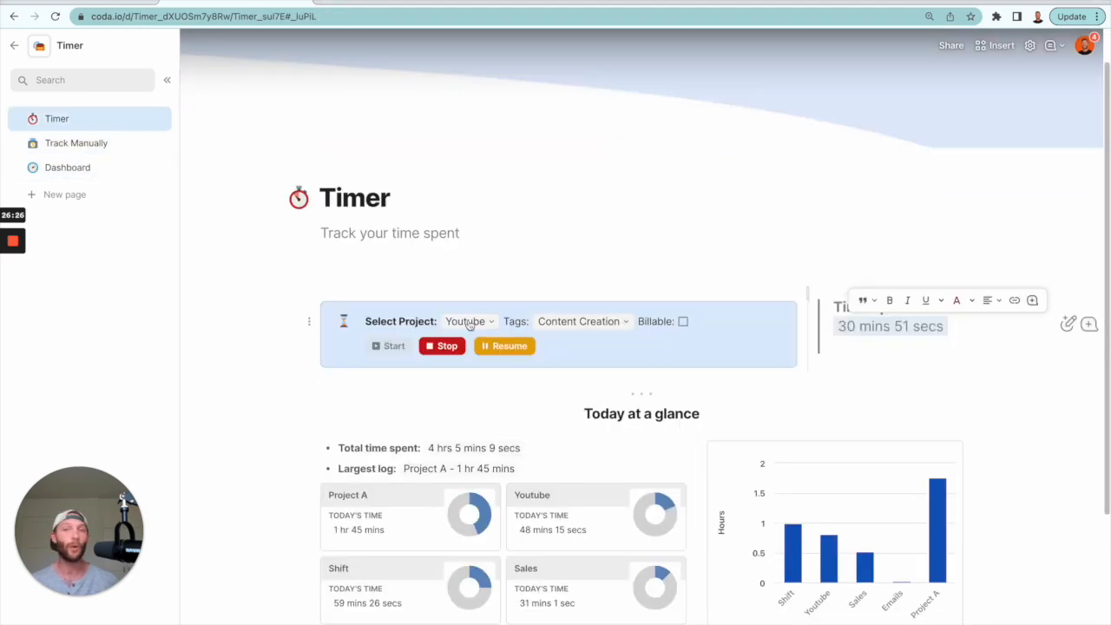
mouse_move(469, 322)
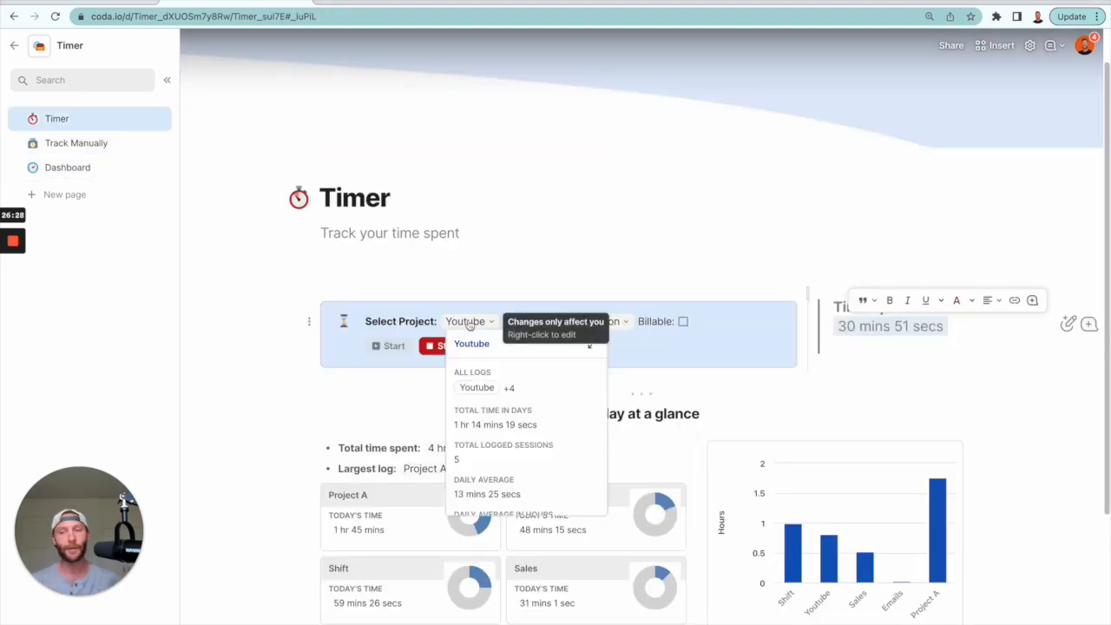